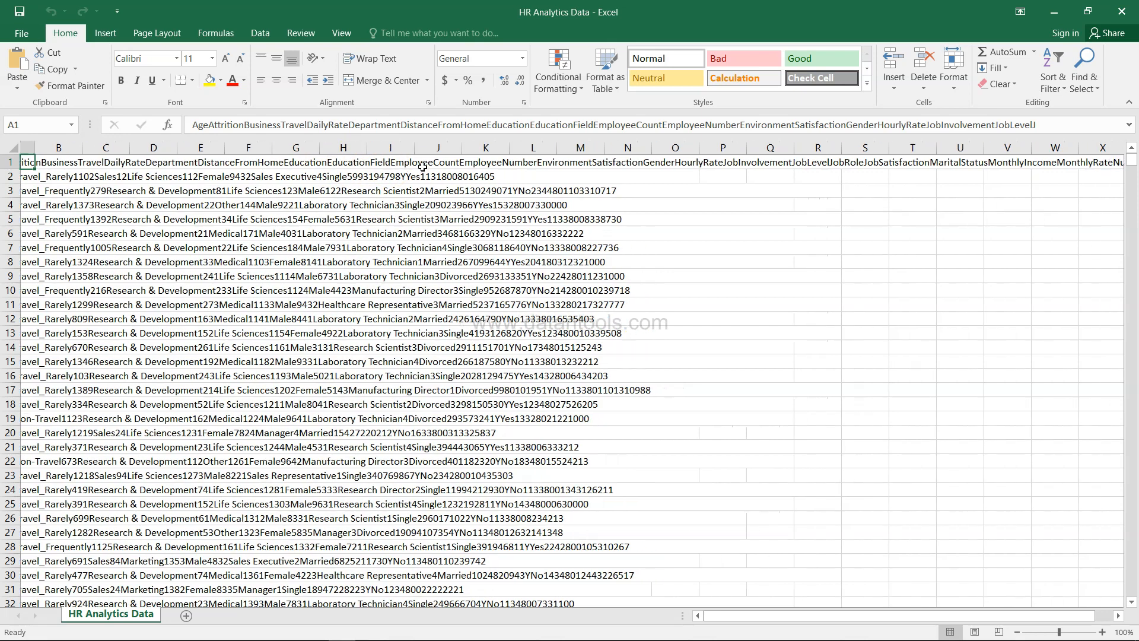
Switch from the HR Analytics Data spreadsheet to the Qlik Sense Cloud page in the browser
scroll(423, 167, left, 5)
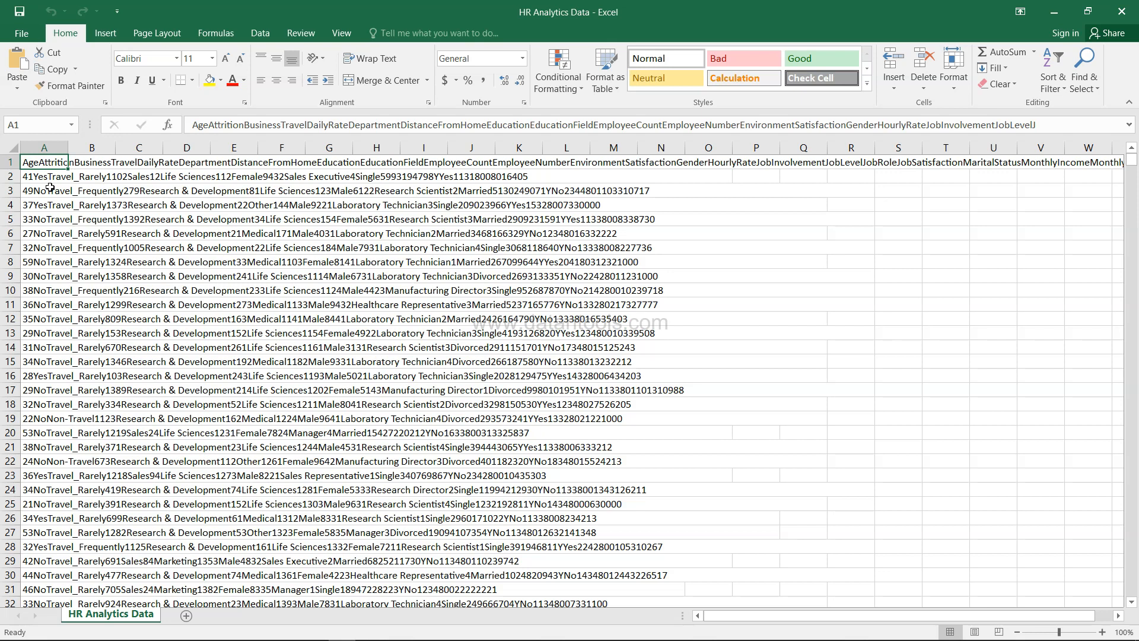
key(alt+Tab)
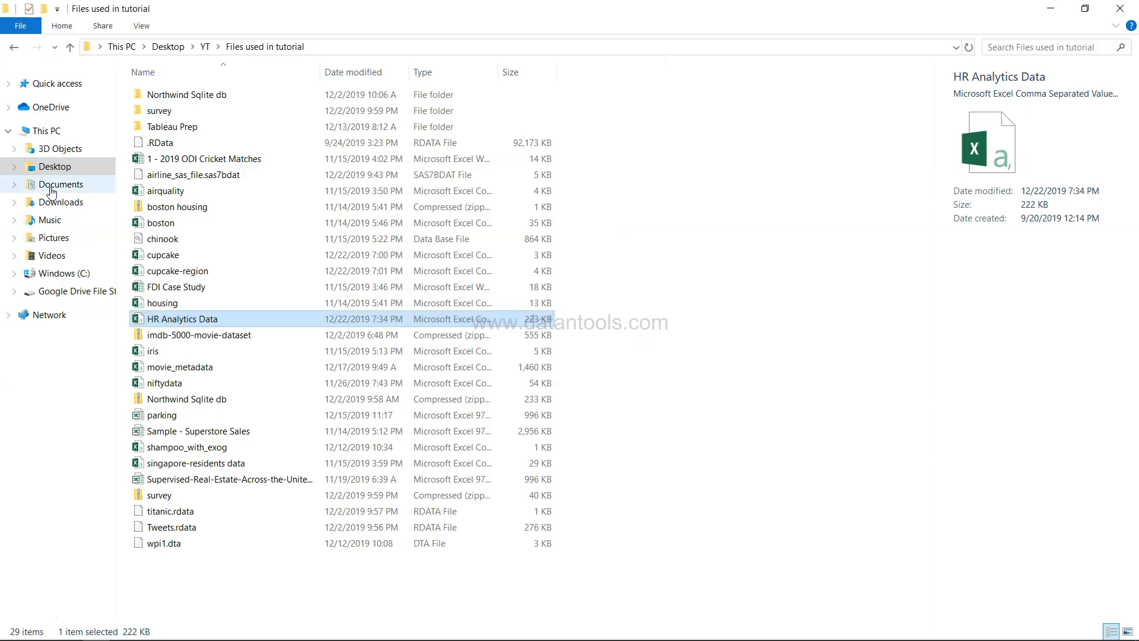
key(alt+Tab)
key(alt+Tab)
key(Tab)
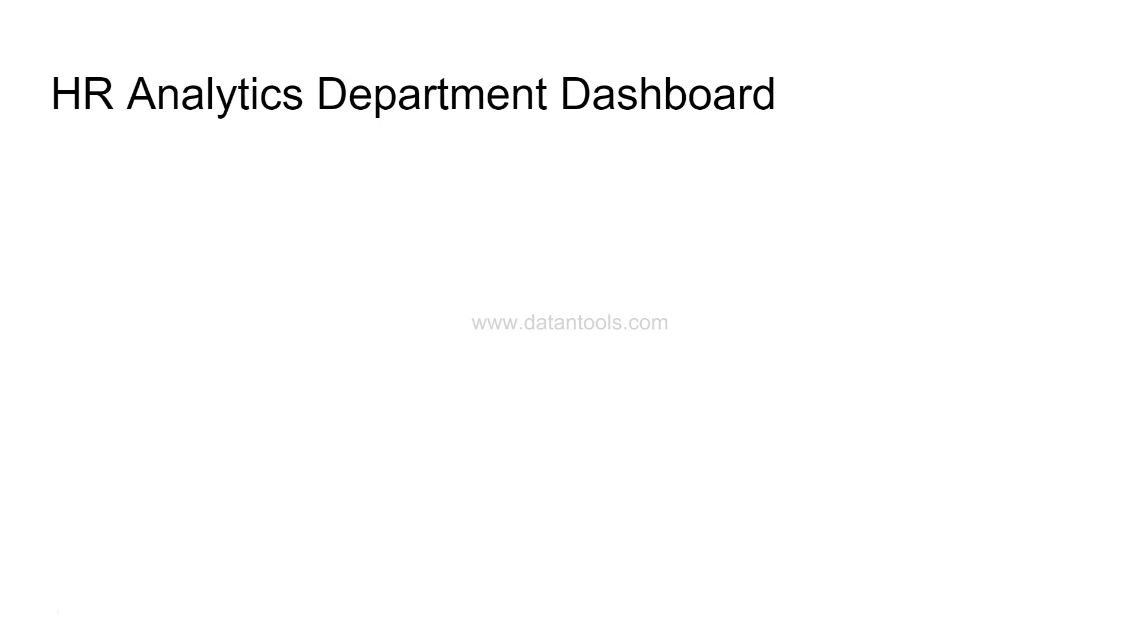
key(alt+Tab)
key(alt+Tab)
key(alt+Tab)
key(alt+Tab)
key(alt+Tab)
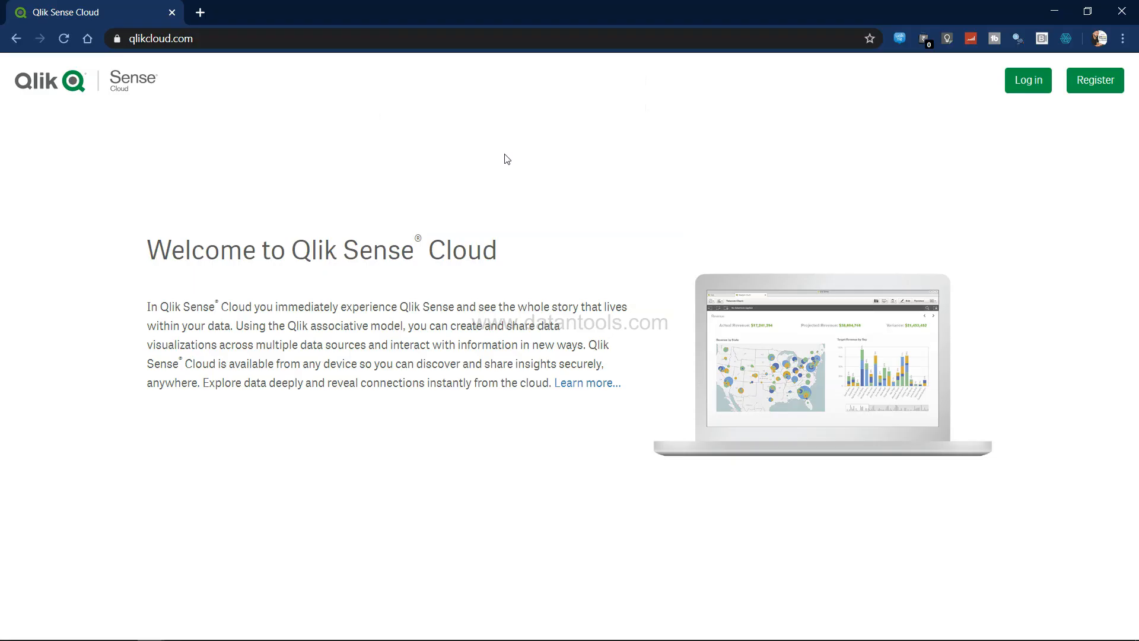
Log in to the Qlik Sense Cloud account at qlikcloud.com
click(227, 44)
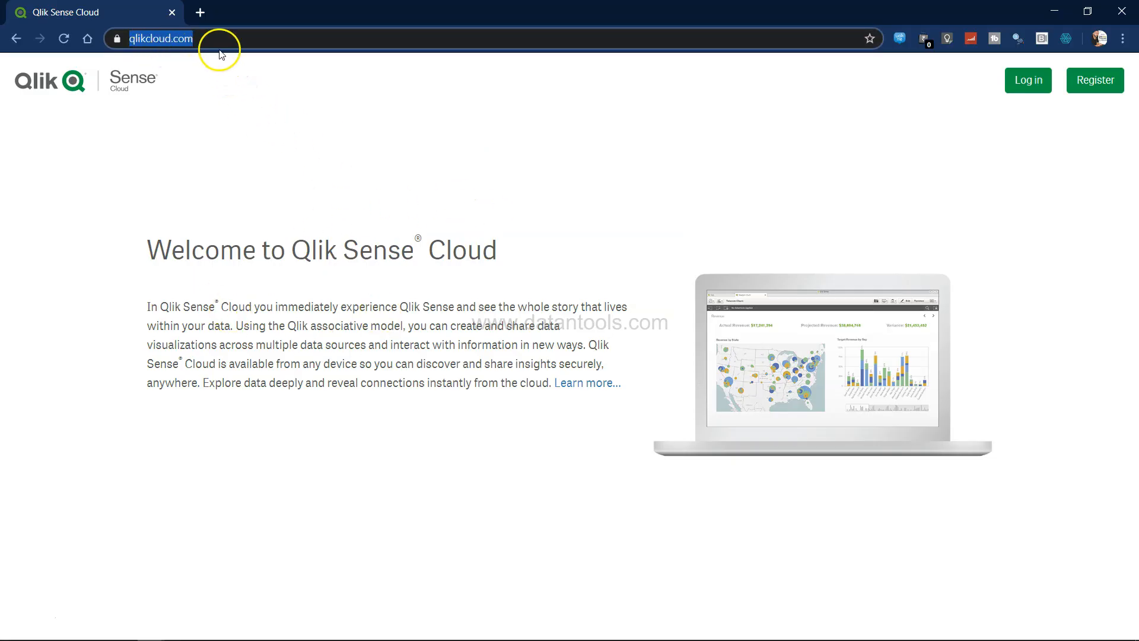
click(224, 40)
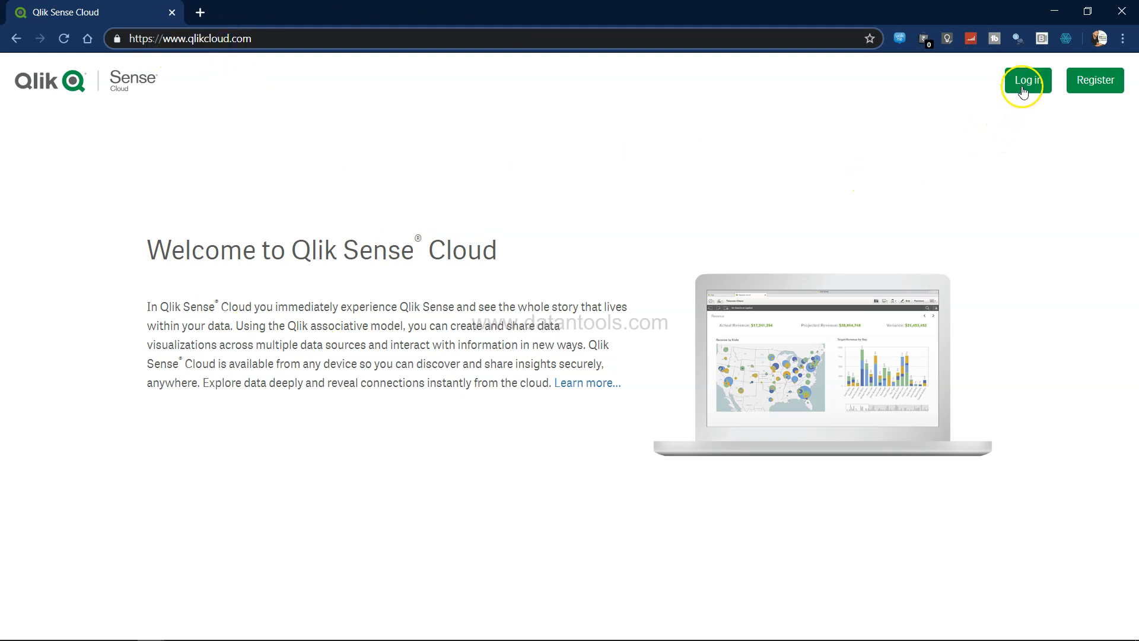
click(1023, 89)
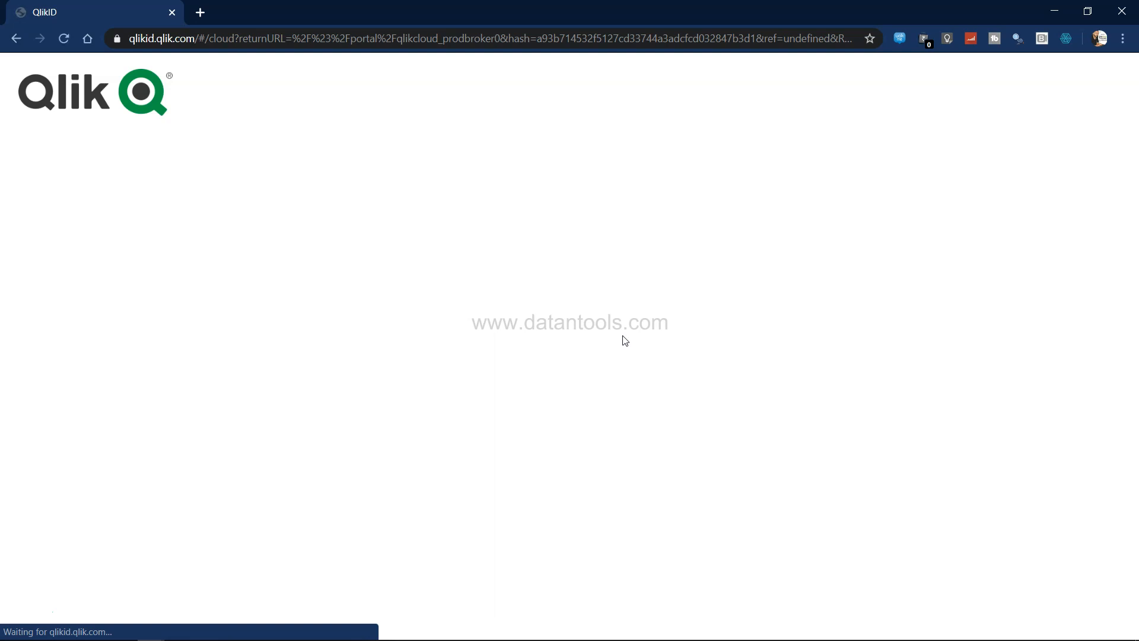
click(483, 199)
click(571, 293)
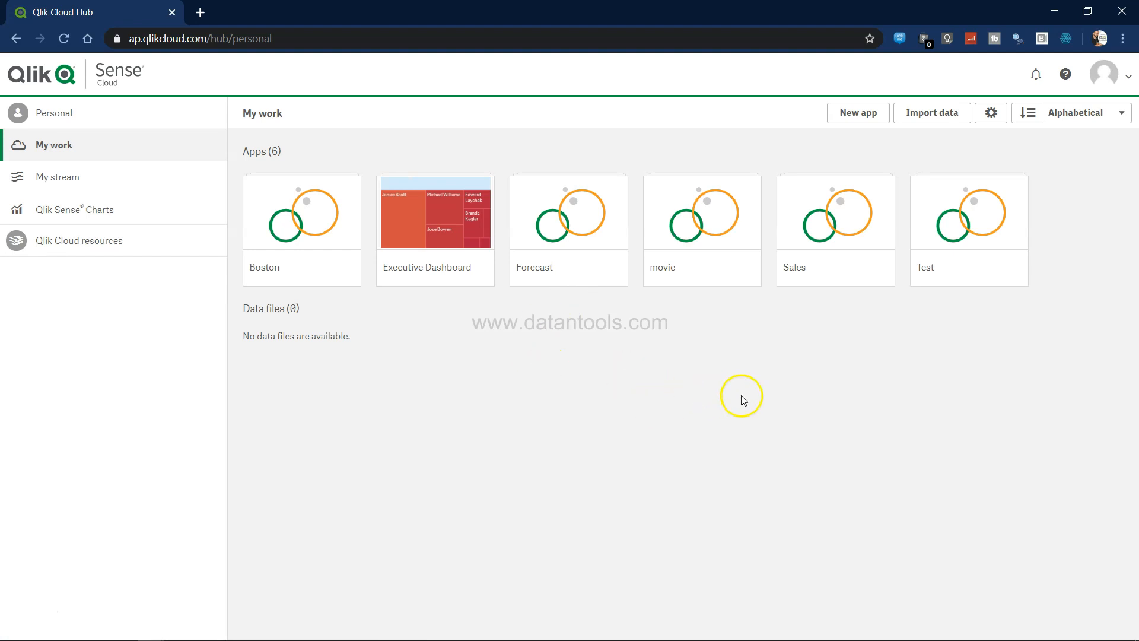
Create a new cloud app titled "HR Analytics" and bring it into view
click(859, 112)
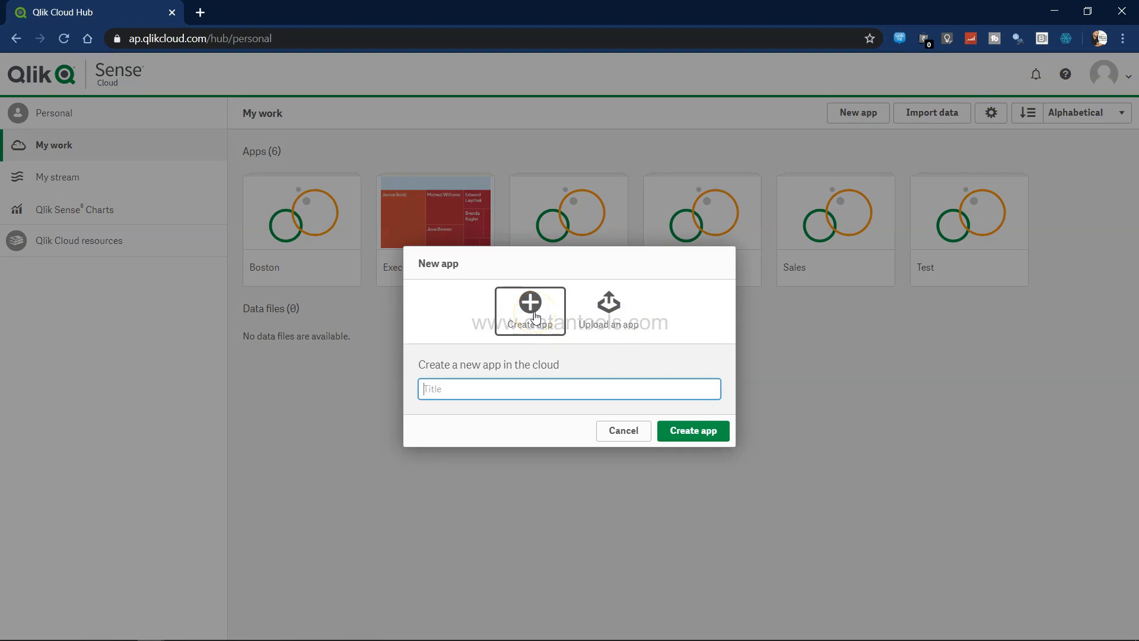
click(511, 390)
click(690, 435)
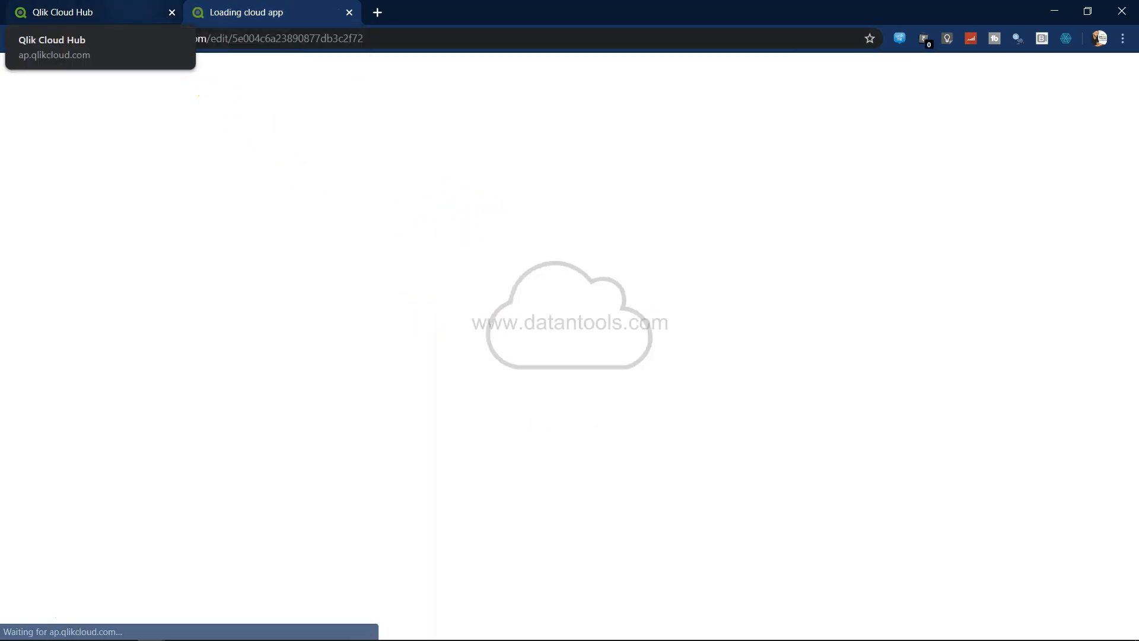
click(95, 12)
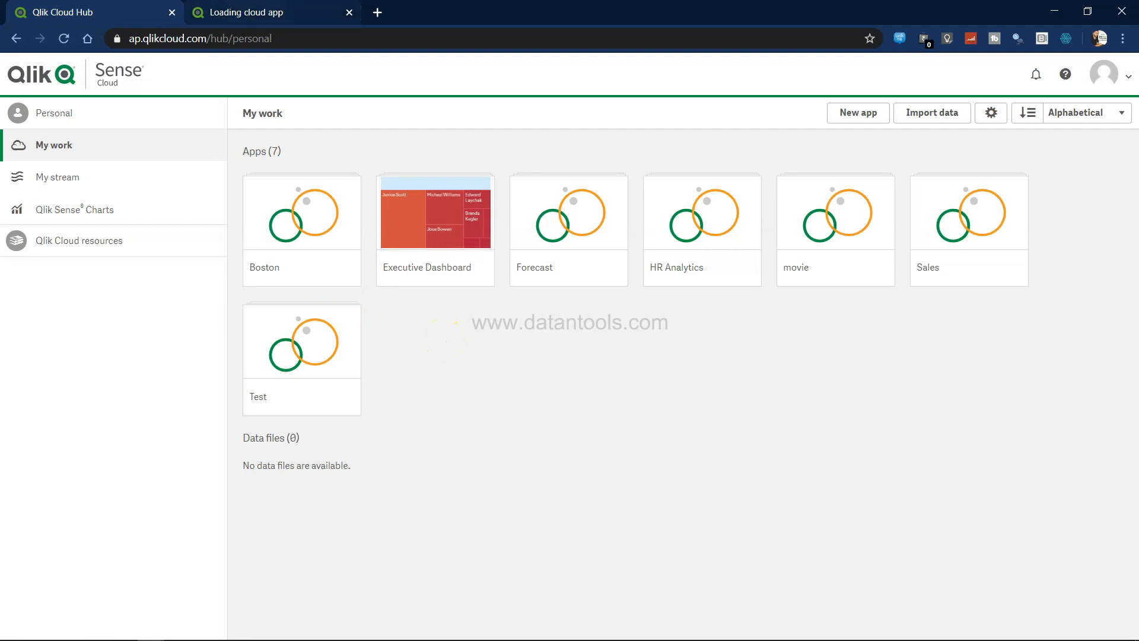
click(243, 13)
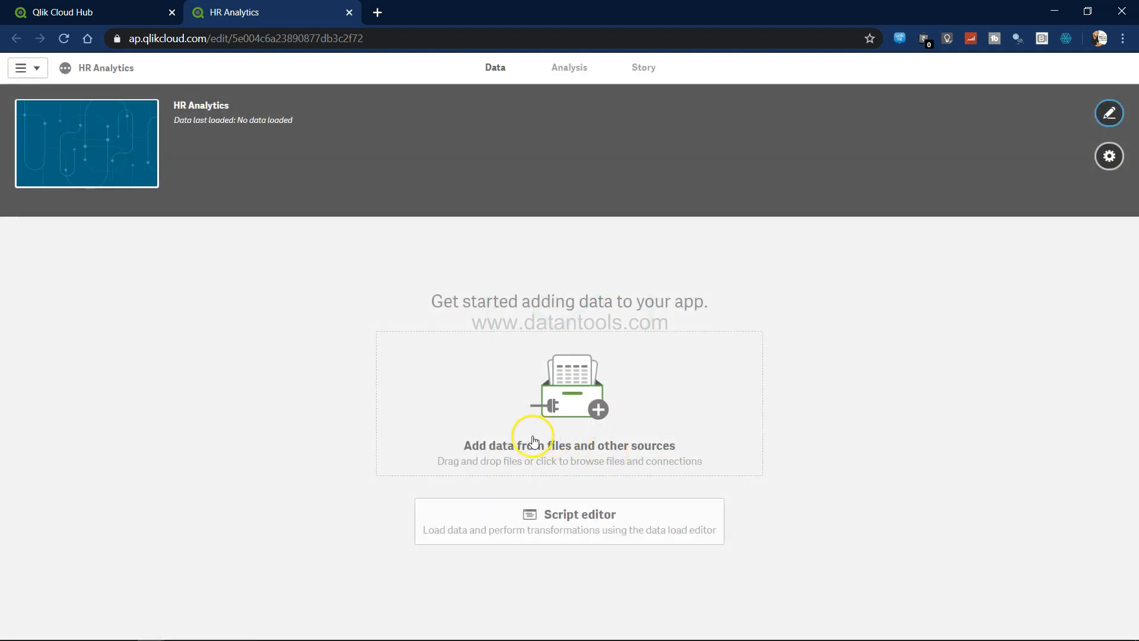
Attach the HR Analytics Data file from the YT "Files used in tutorial" folder to the app as a data source
click(588, 451)
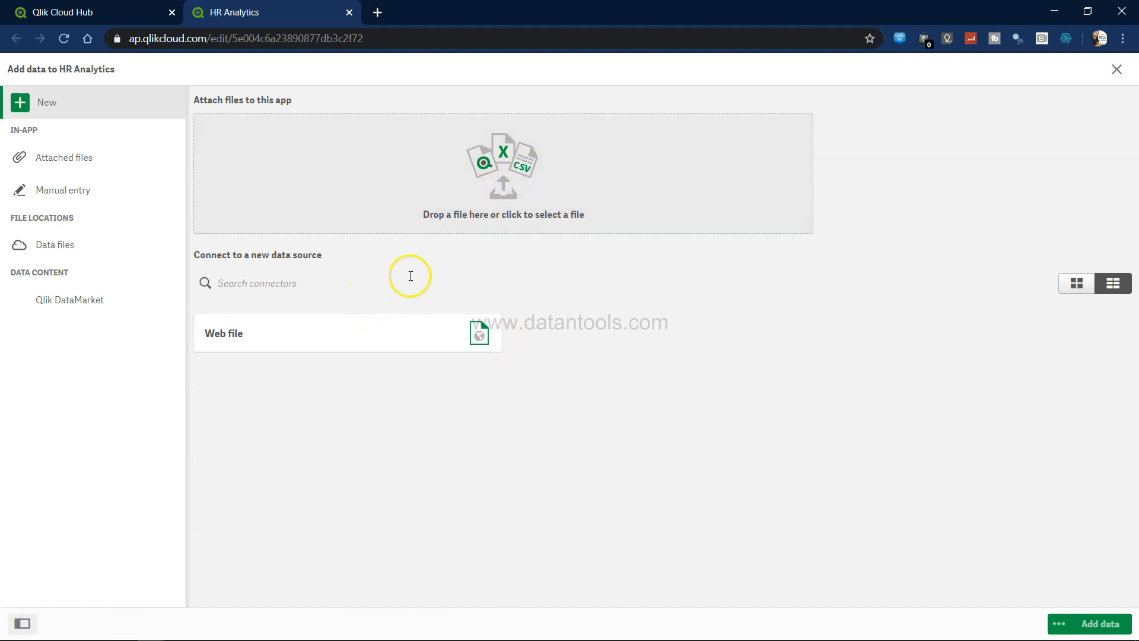
click(492, 182)
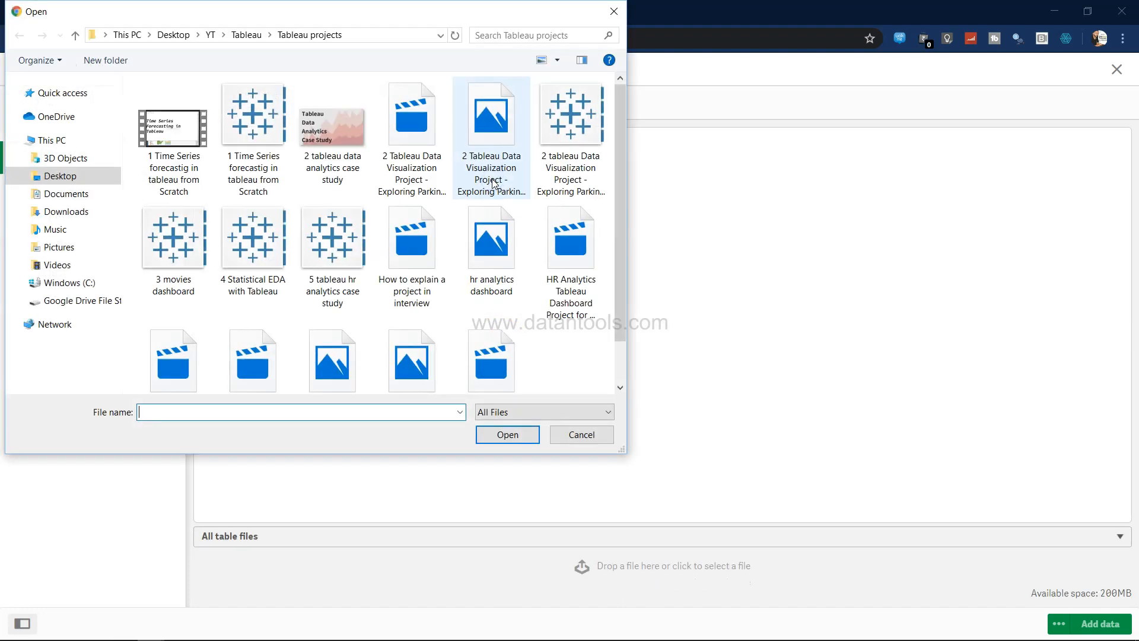
click(210, 34)
double_click(206, 137)
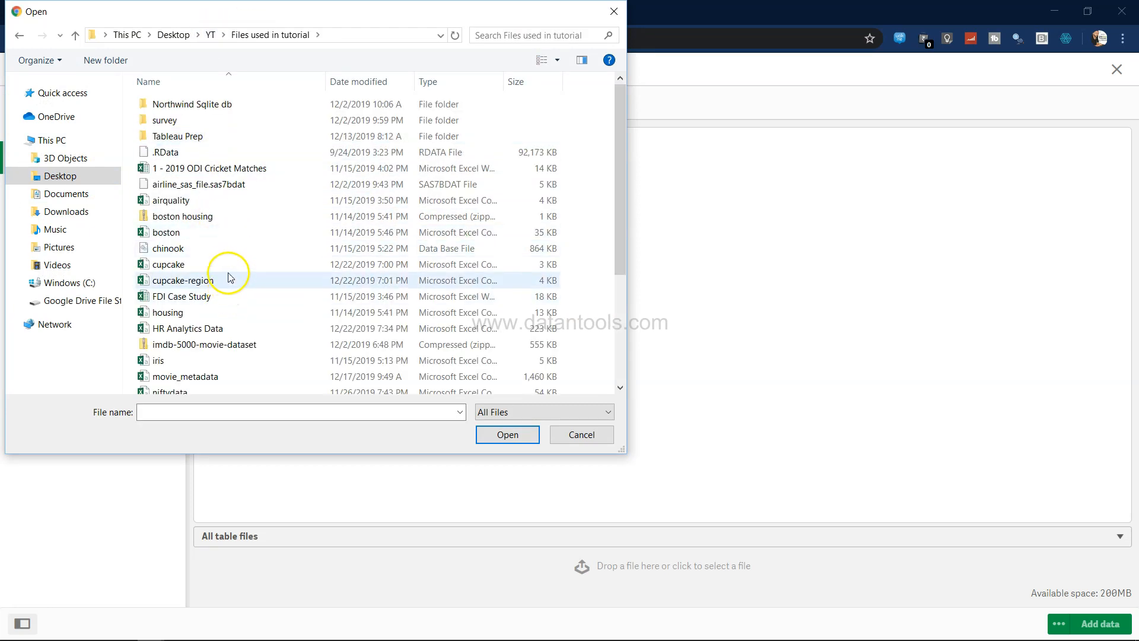
double_click(236, 330)
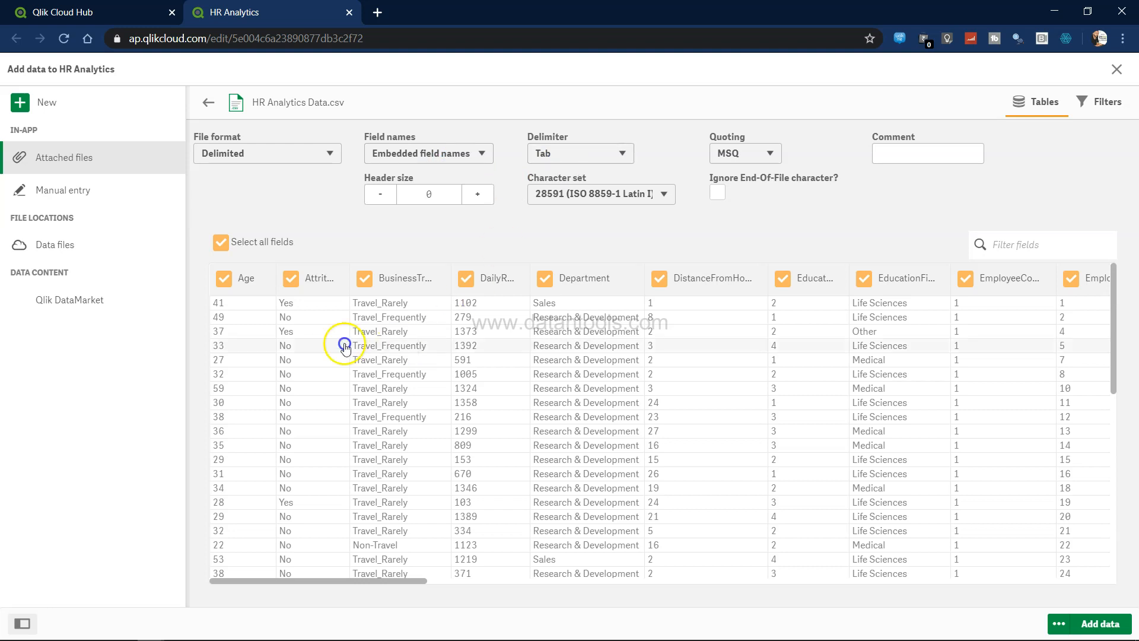
Examine the columns and sample values in the HR Analytics Data.csv preview, from Age through the satisfaction and salary fields
scroll(563, 418, right, 10)
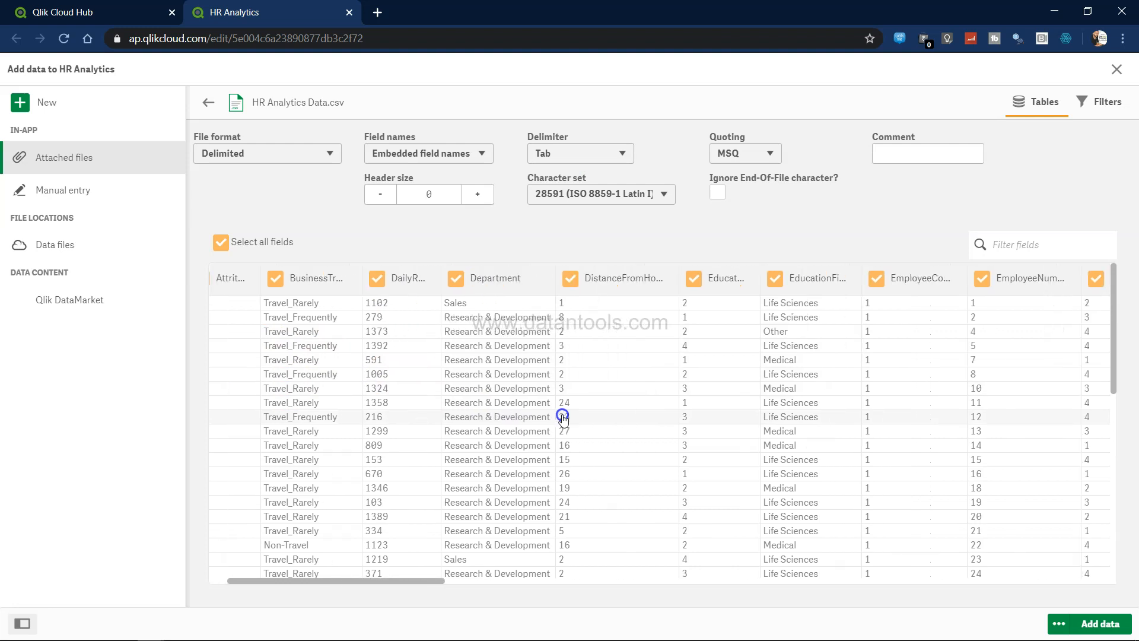
scroll(563, 418, right, 12)
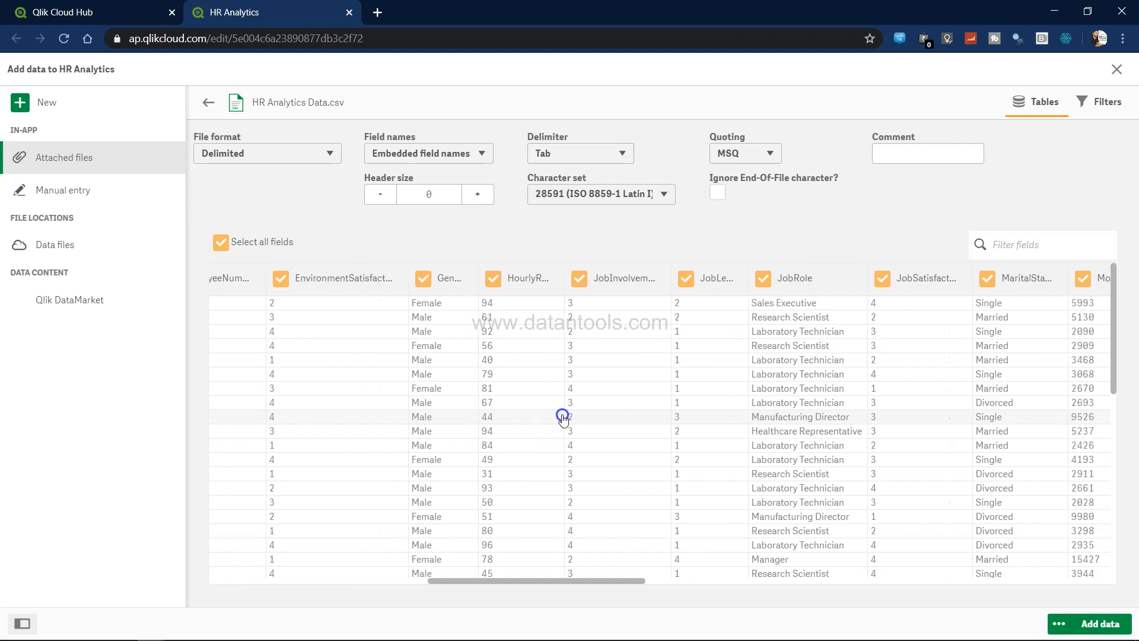
scroll(563, 418, right, 12)
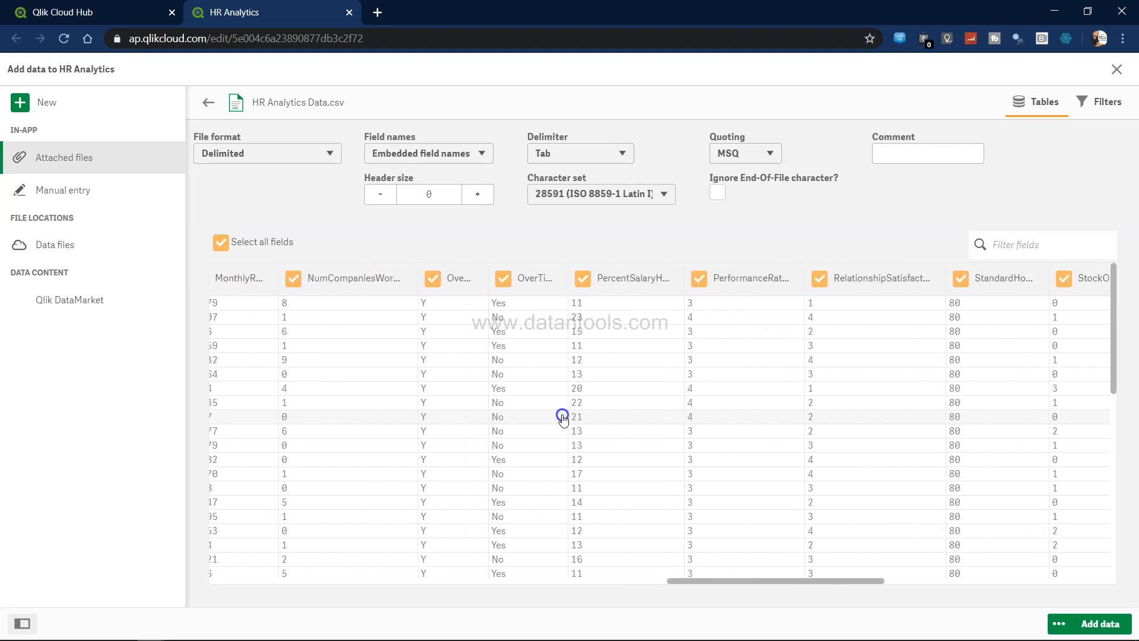
scroll(563, 418, left, 20)
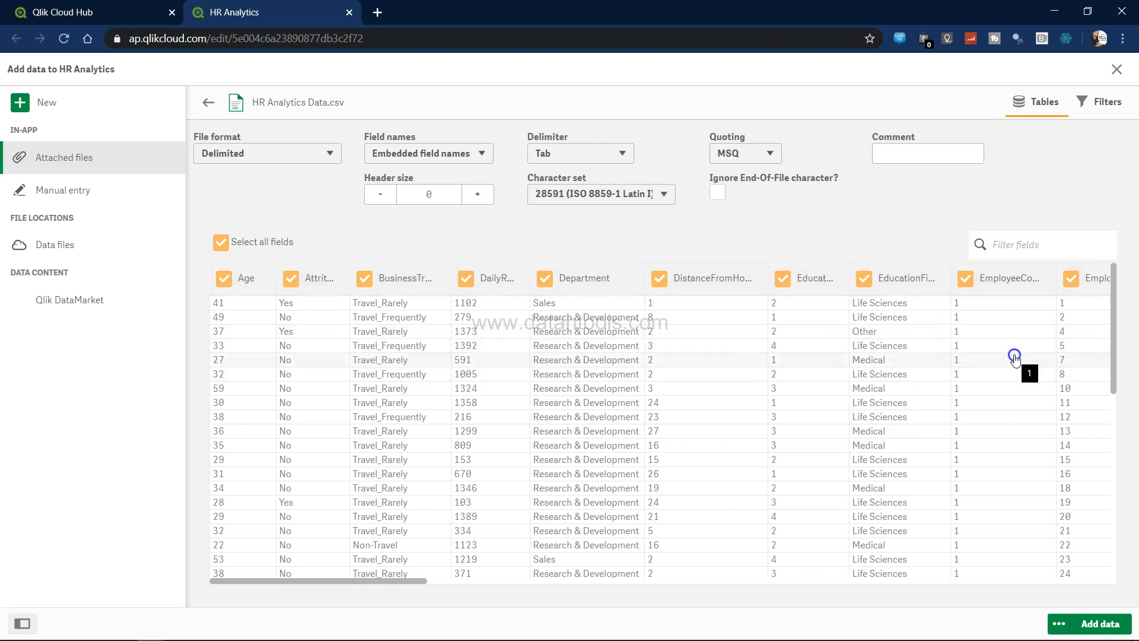
click(1114, 103)
click(1048, 101)
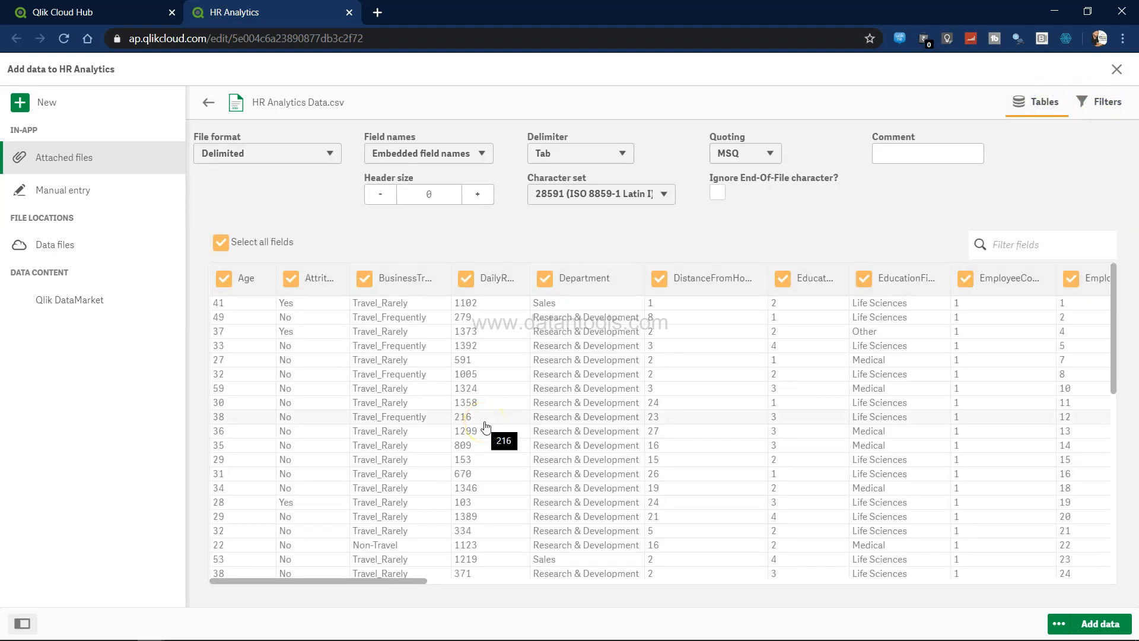
scroll(485, 426, right, 5)
scroll(486, 428, left, 5)
click(524, 321)
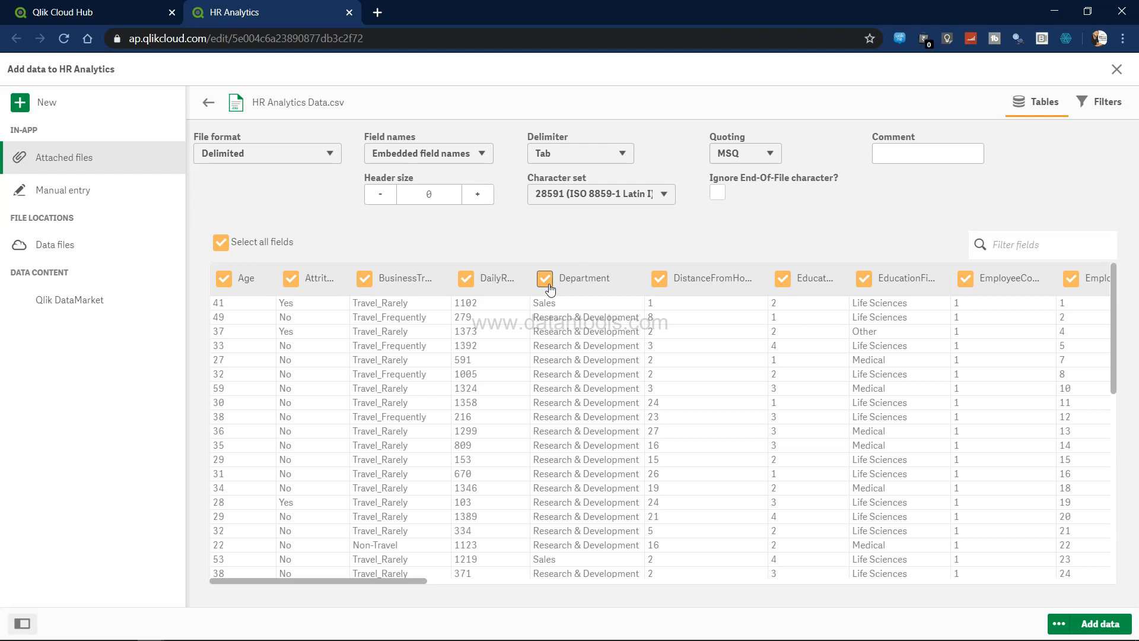
Load all fields of HR Analytics Data.csv into the app and generate insights from them
click(1088, 626)
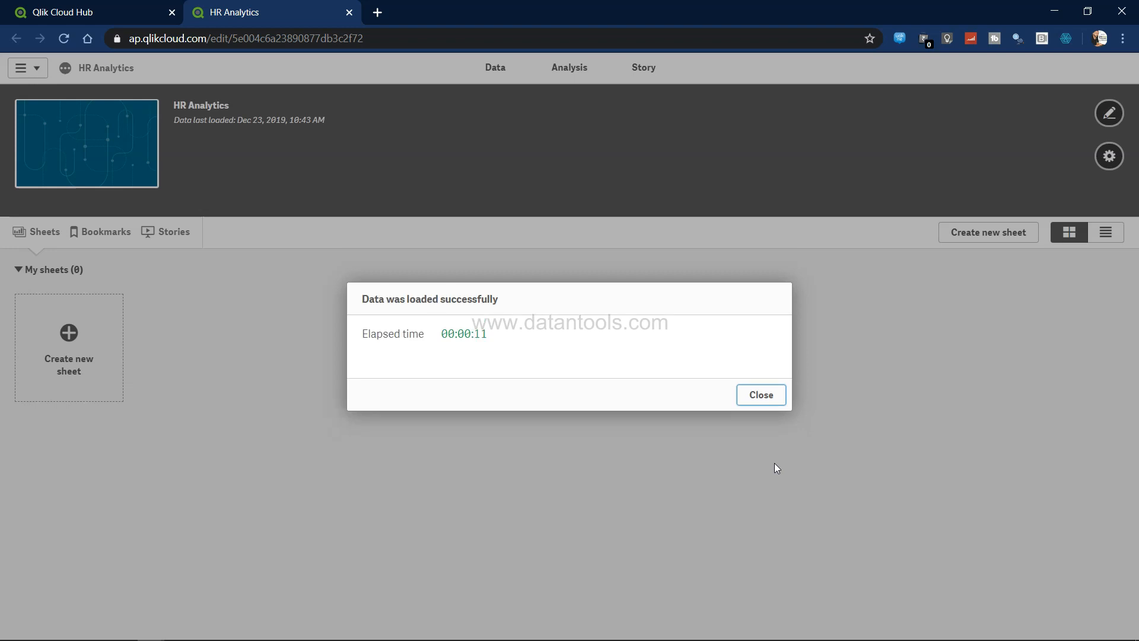
click(761, 395)
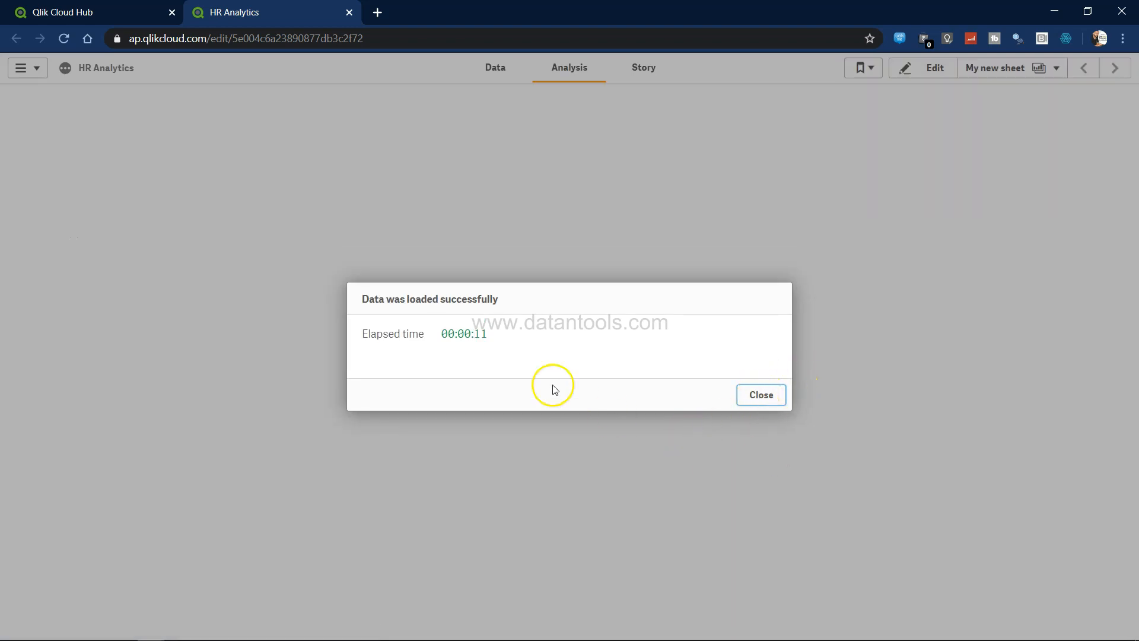
click(759, 396)
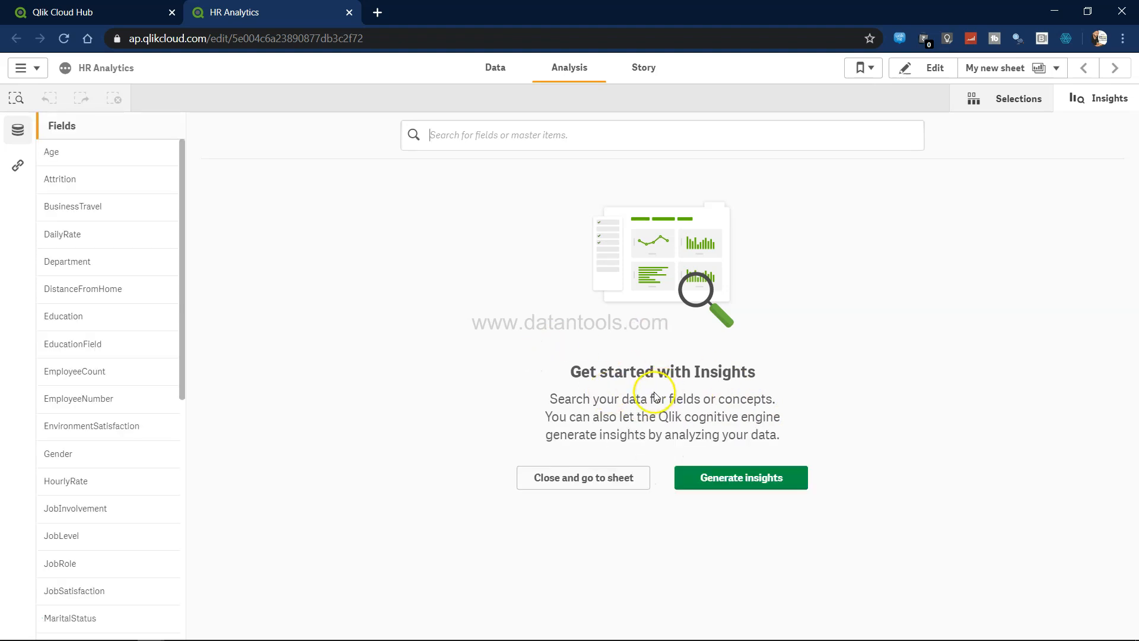
click(746, 487)
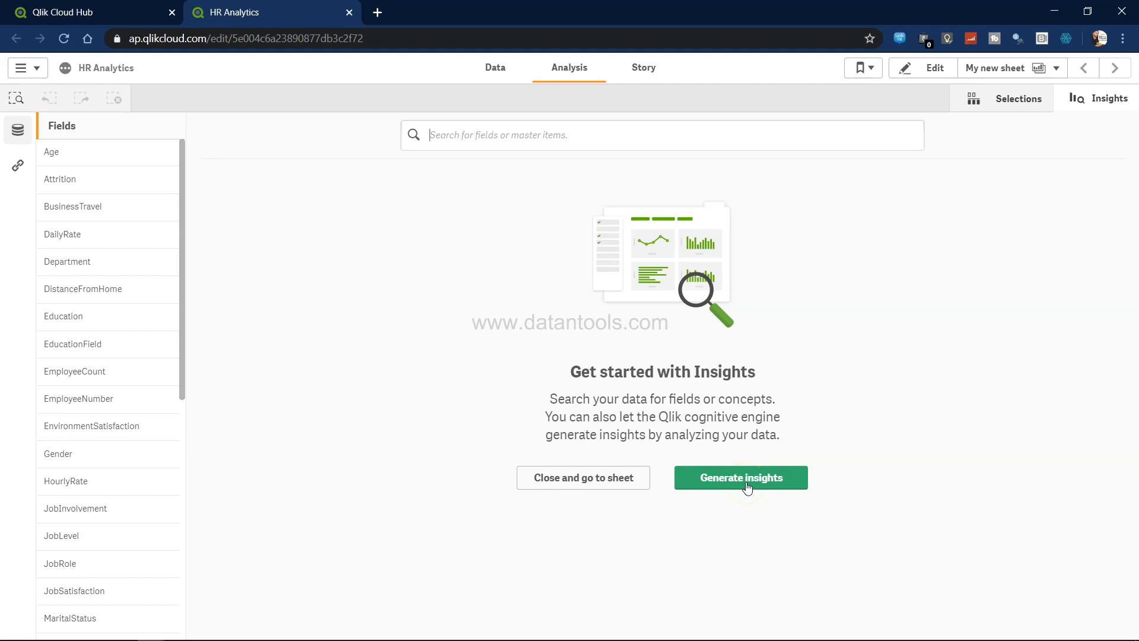
click(747, 487)
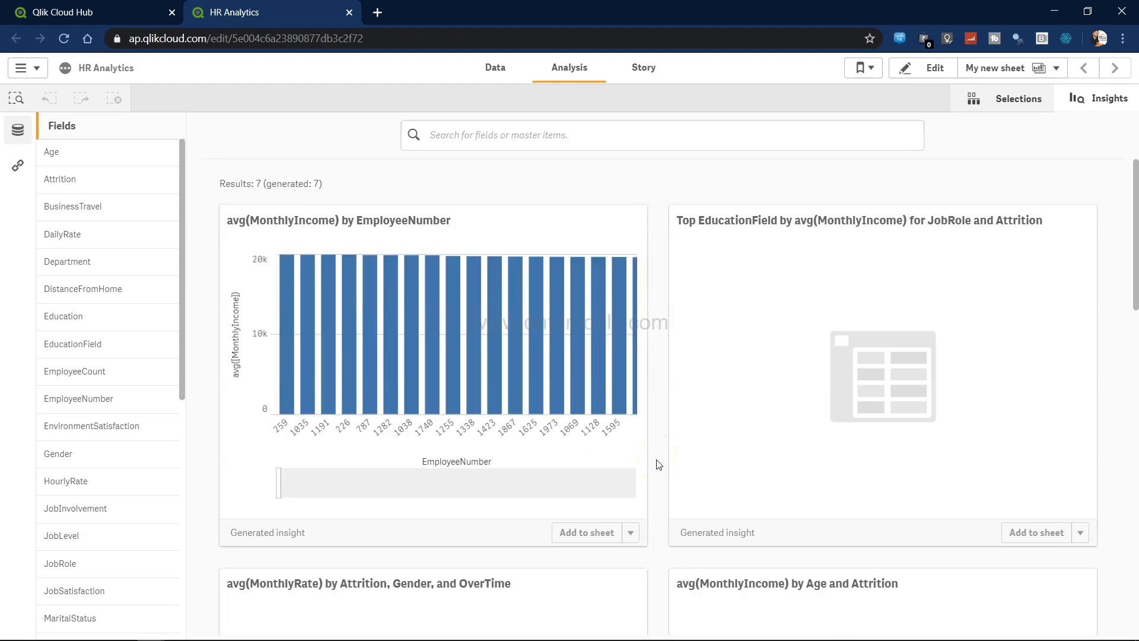
Review the generated insight charts on monthly income, monthly rate, attrition, gender and age
scroll(658, 464, down, 3)
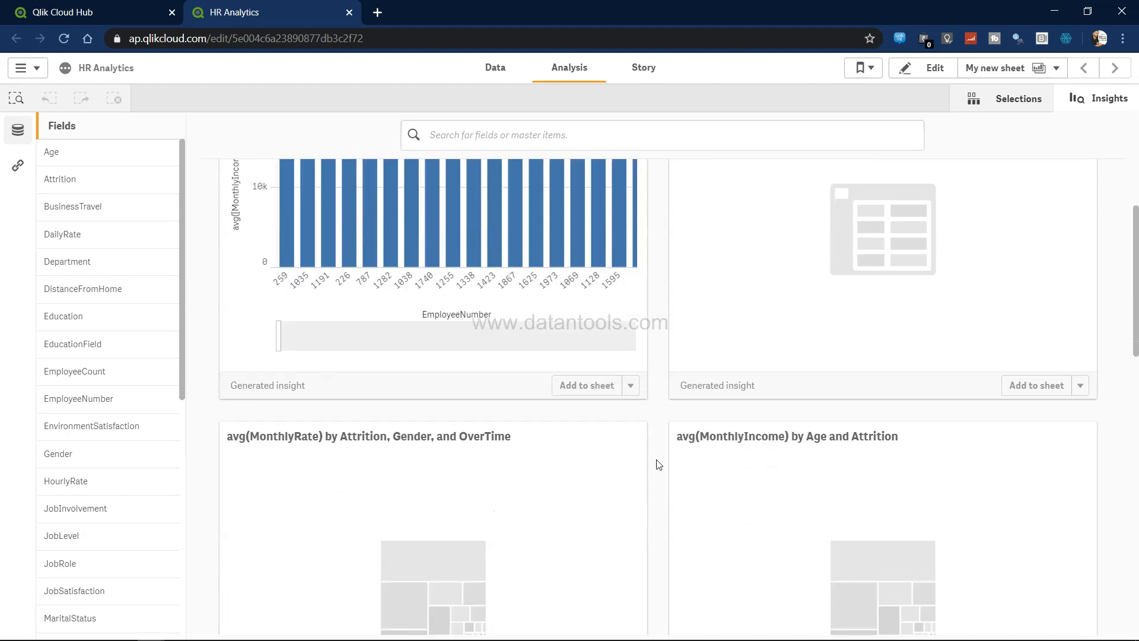
scroll(659, 465, down, 6)
scroll(659, 465, up, 5)
scroll(657, 464, up, 3)
scroll(658, 464, down, 6)
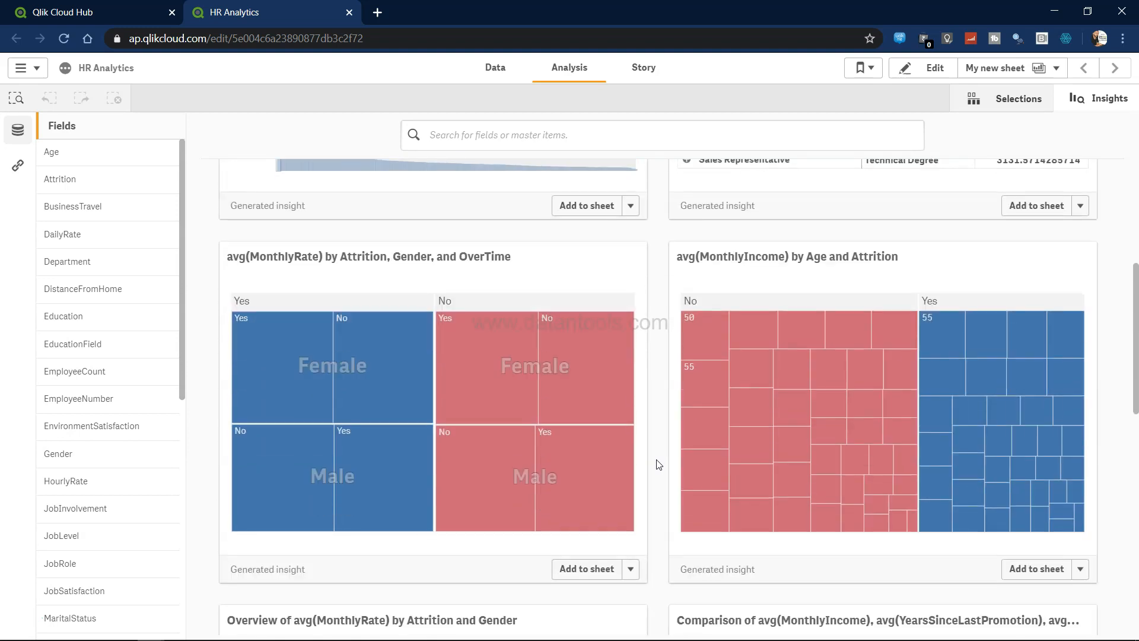
scroll(657, 464, down, 10)
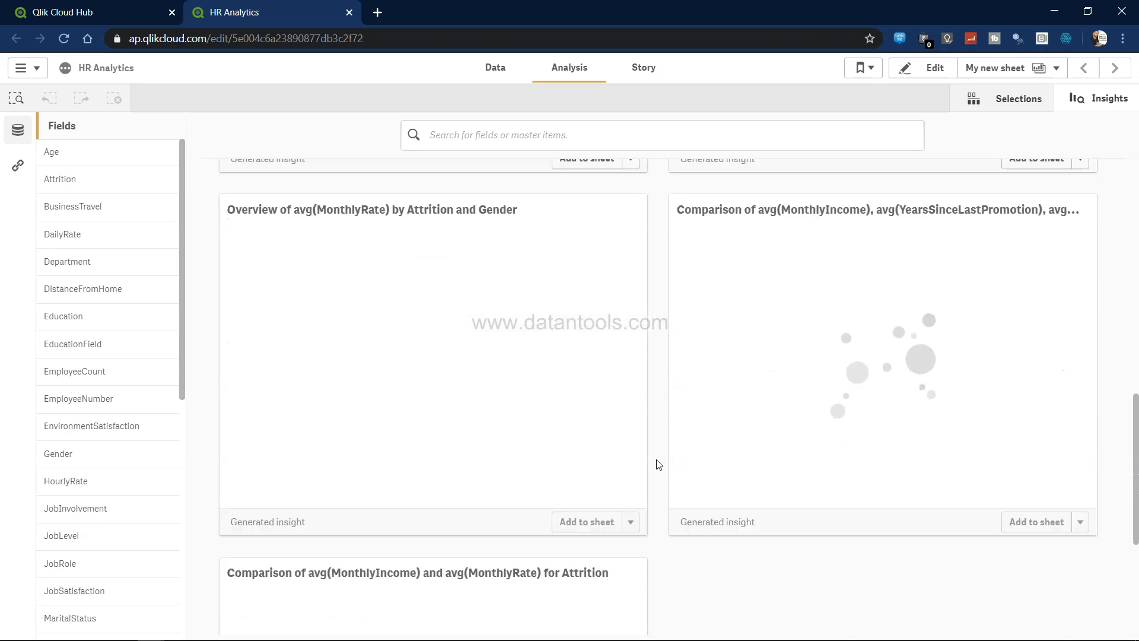
scroll(658, 464, up, 5)
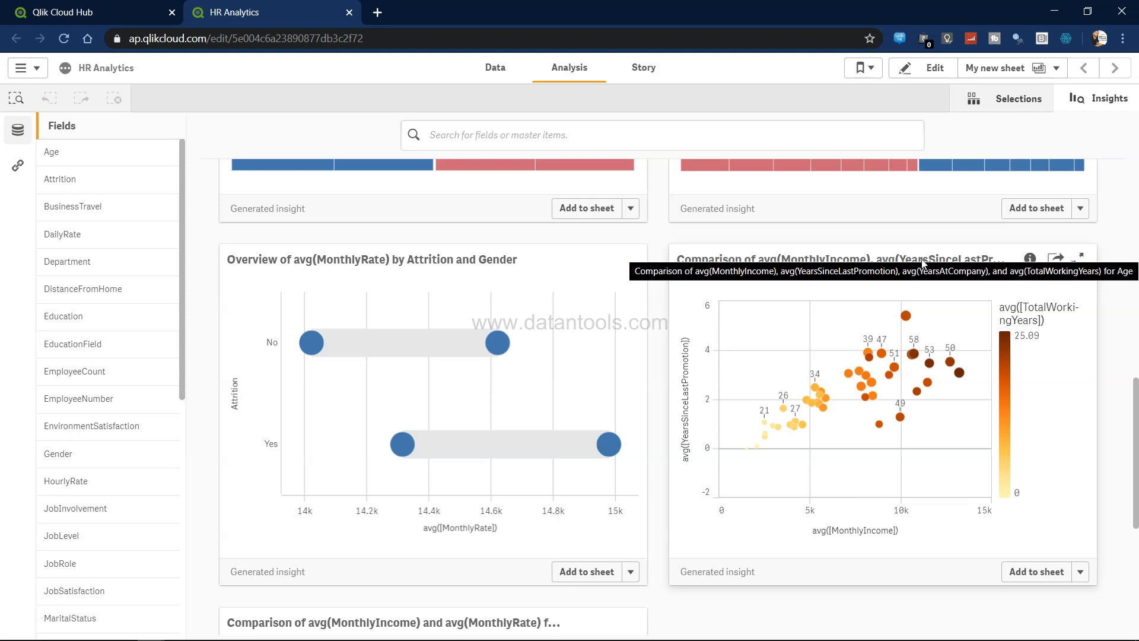
scroll(922, 540, down, 5)
scroll(927, 545, up, 10)
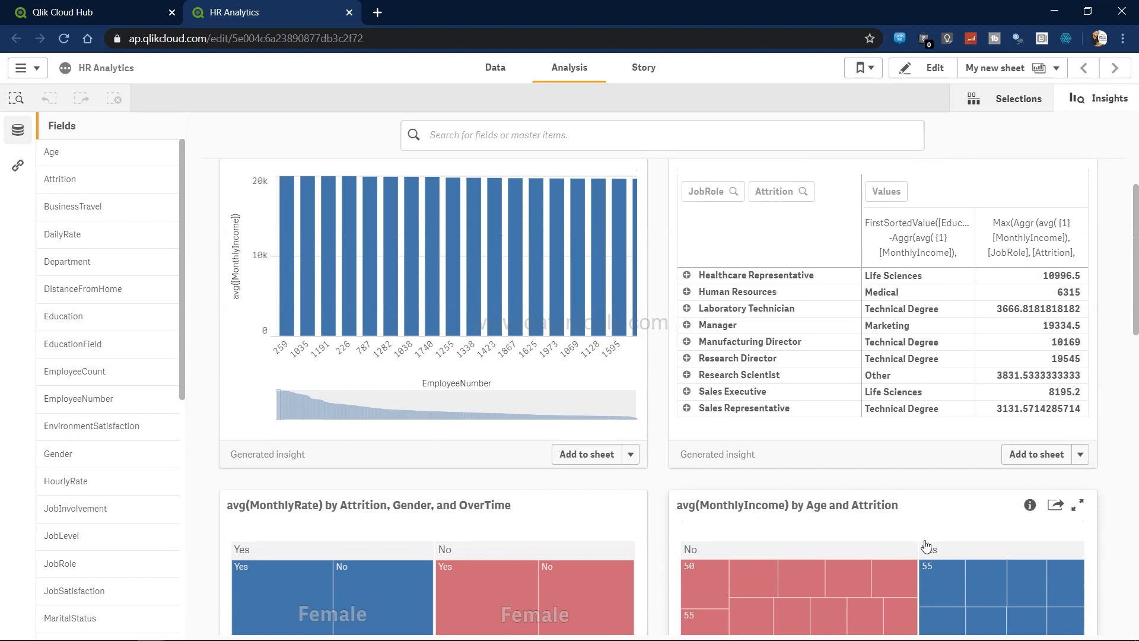
scroll(925, 540, up, 2)
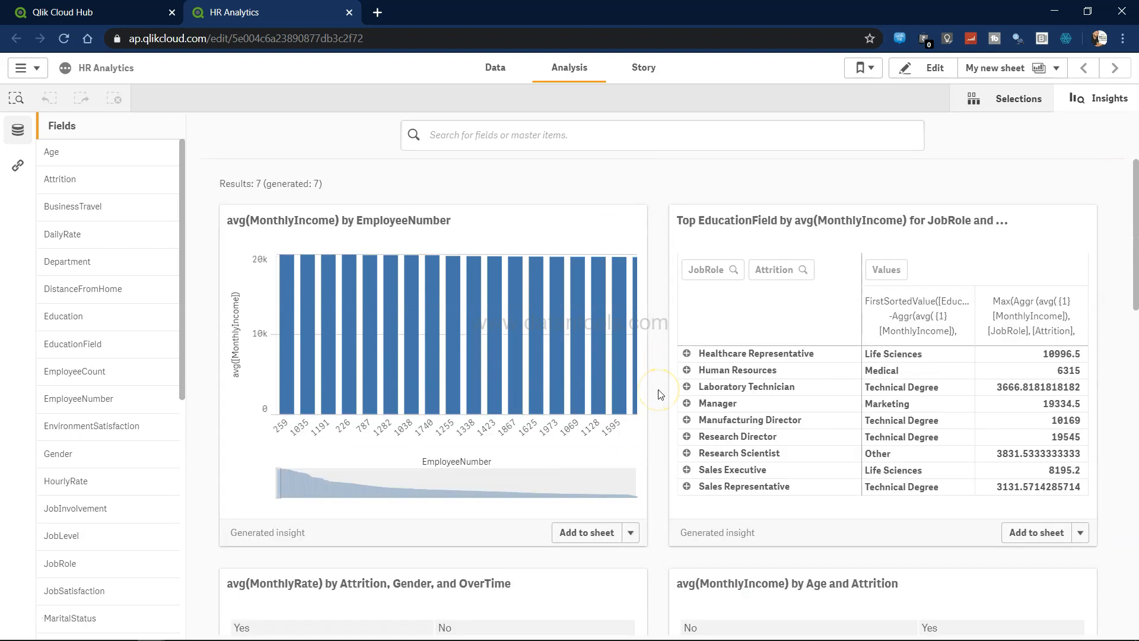
click(590, 536)
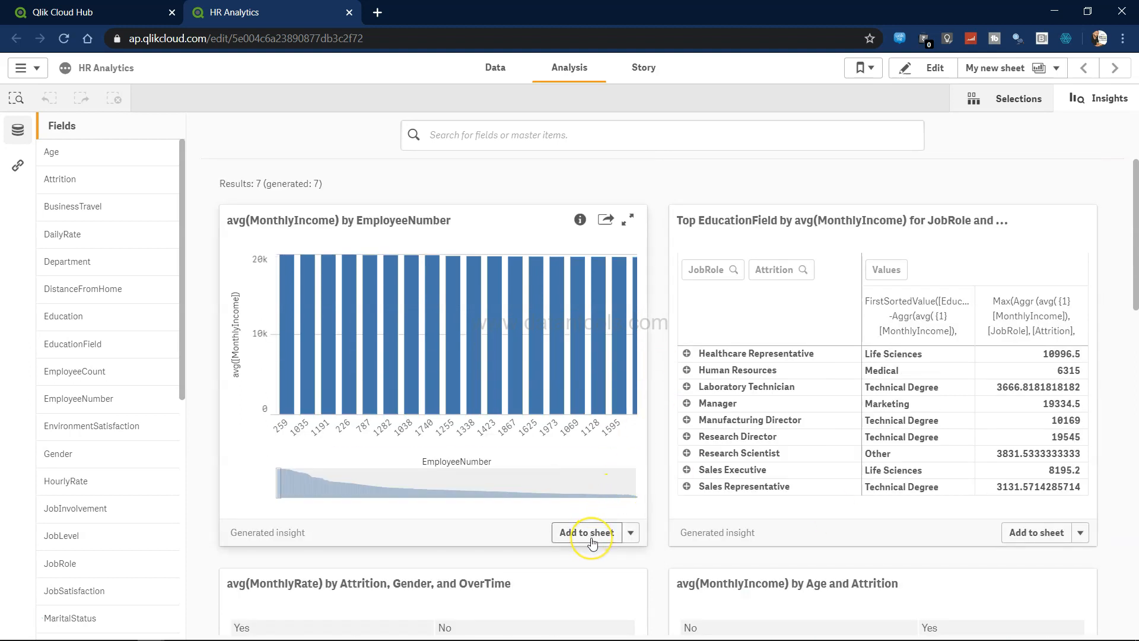
click(630, 533)
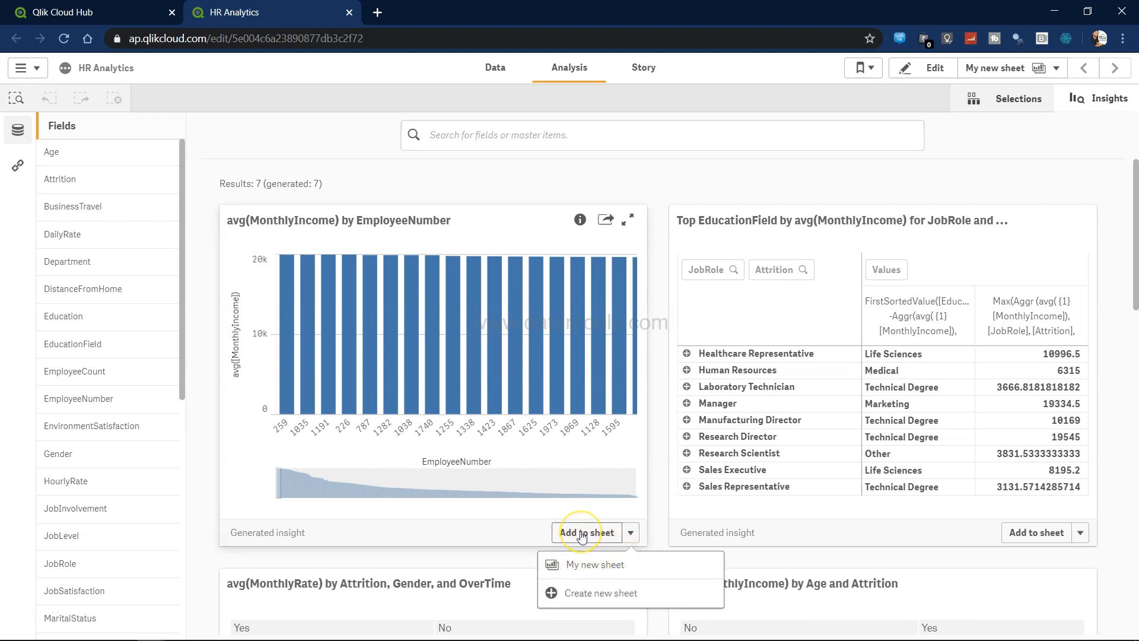
click(600, 566)
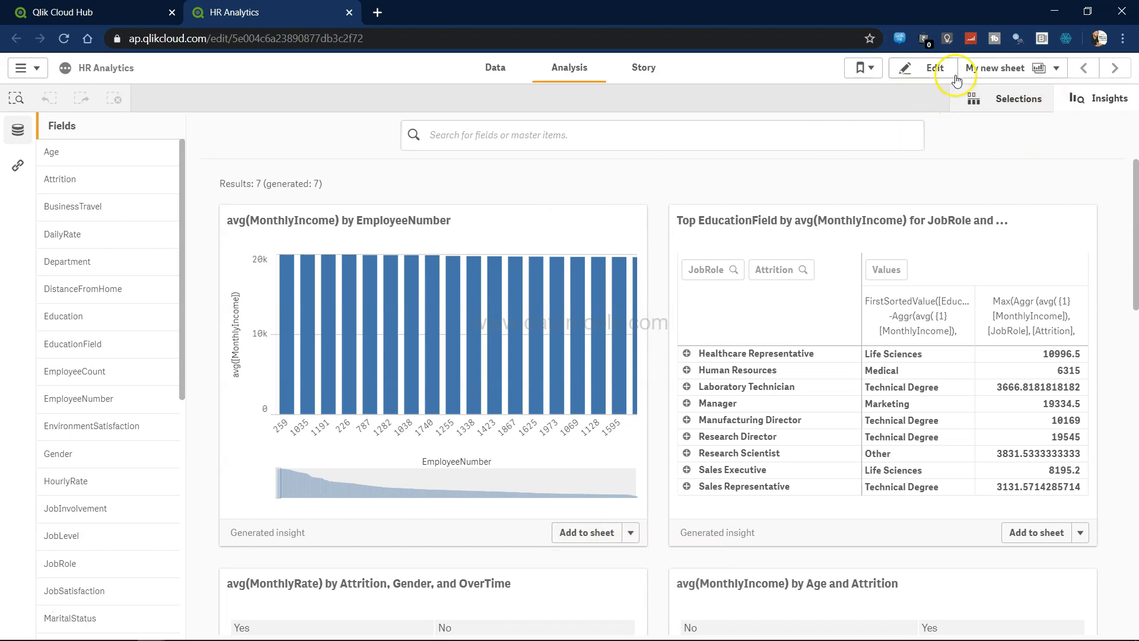
Try filtering the data to Attrition "Yes" in the selections view, look through the associated fields, and clear the selection
click(995, 102)
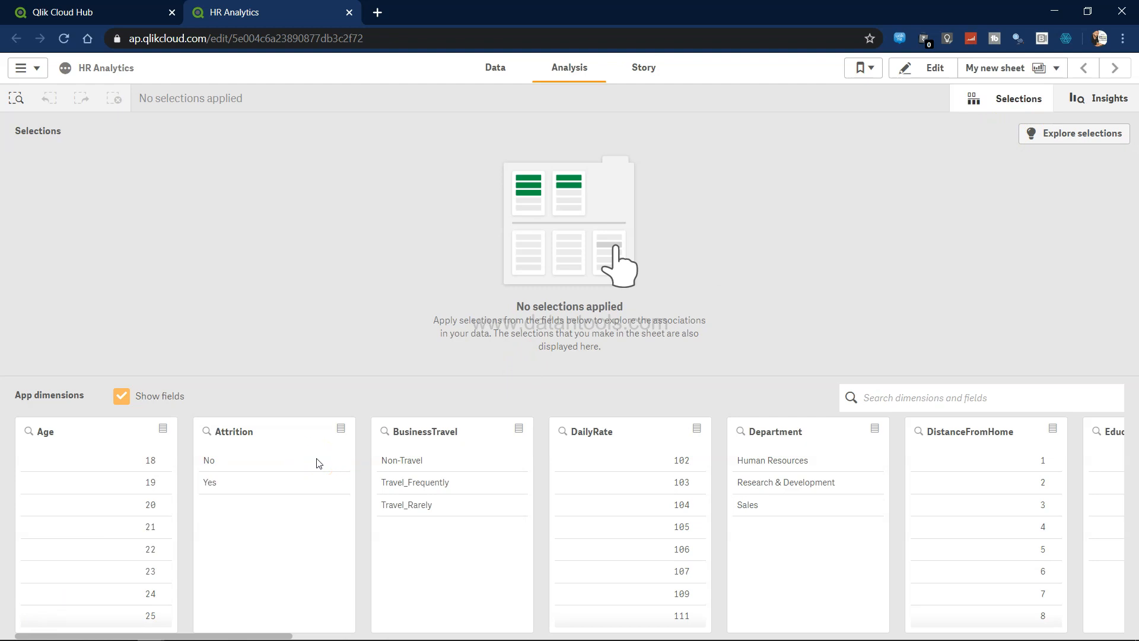
click(226, 481)
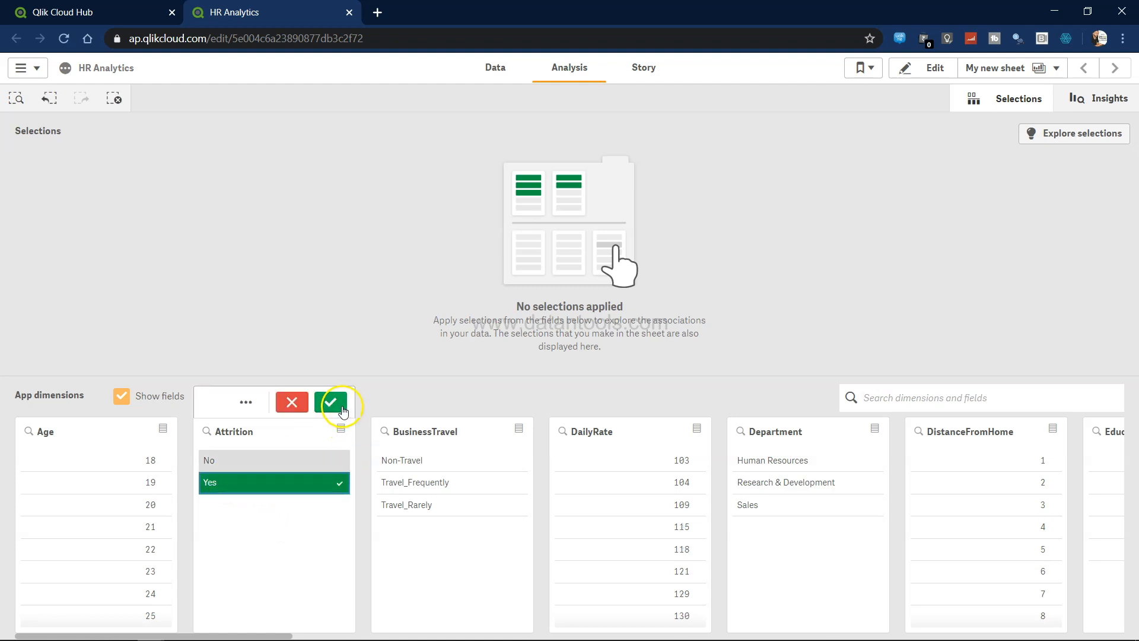
click(336, 403)
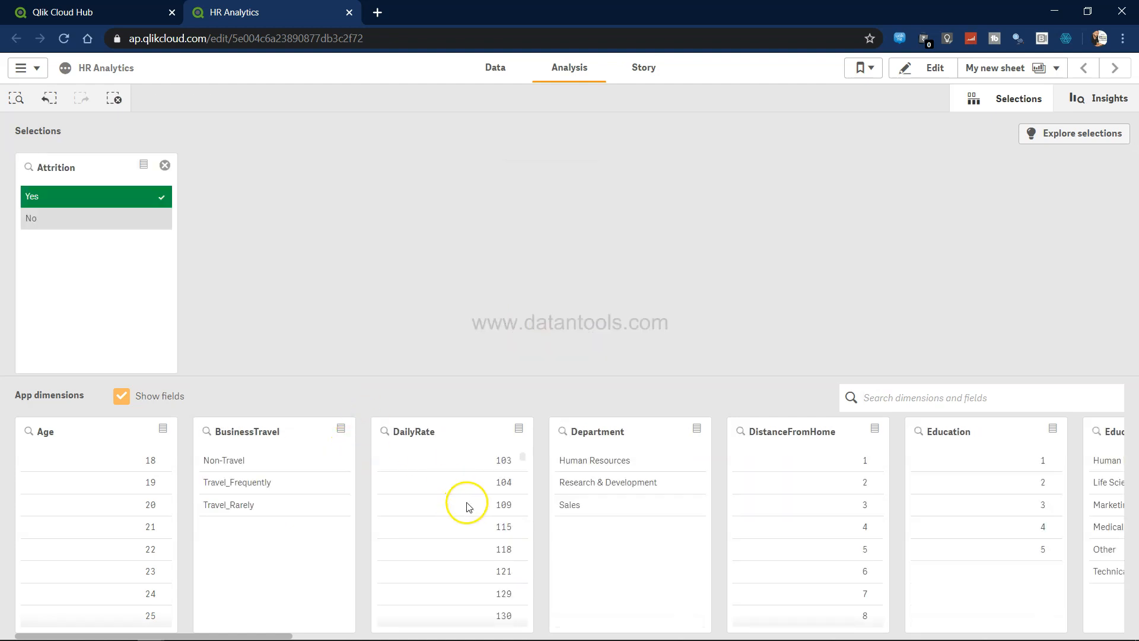
scroll(731, 537, right, 3)
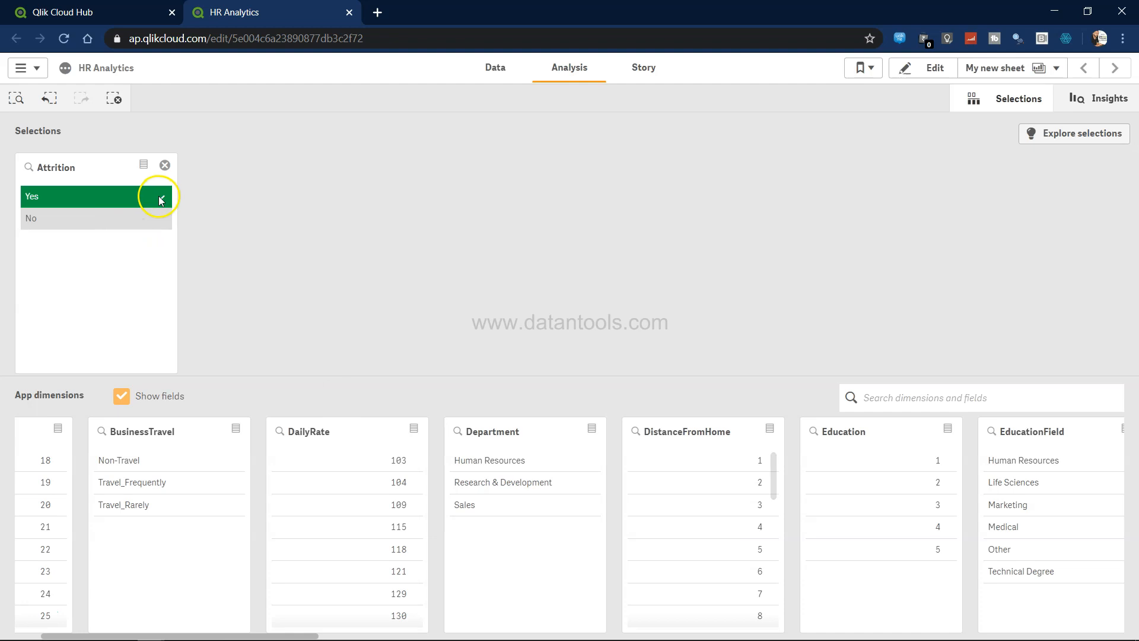
click(164, 168)
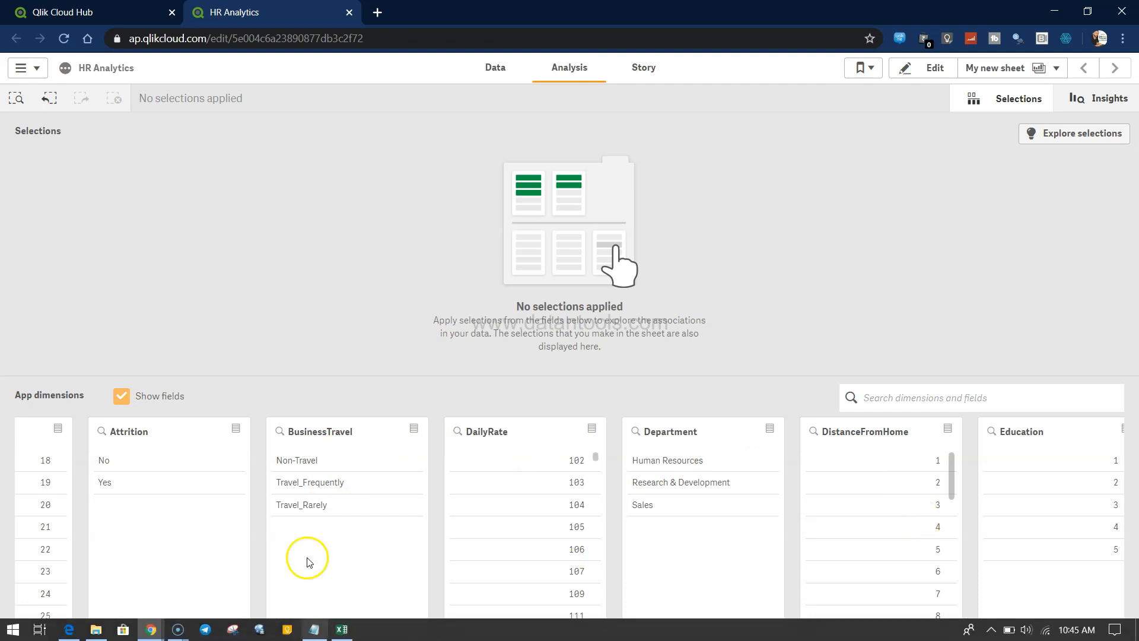
drag(292, 634, 207, 634)
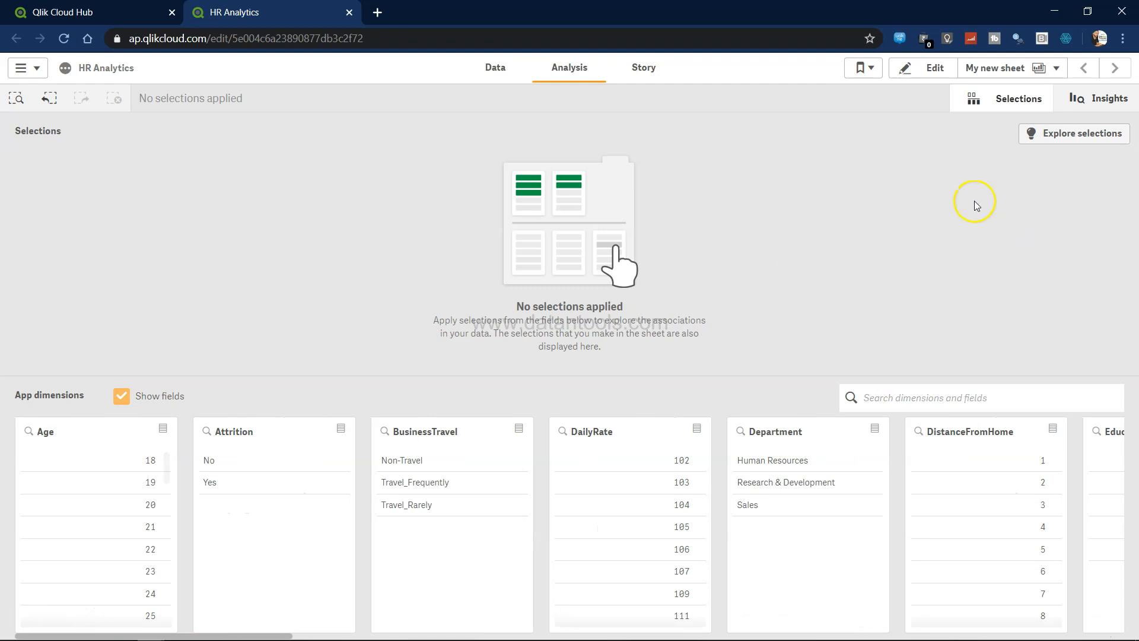
Open My new sheet for editing and browse the available fields, master items, custom objects and chart types
click(926, 72)
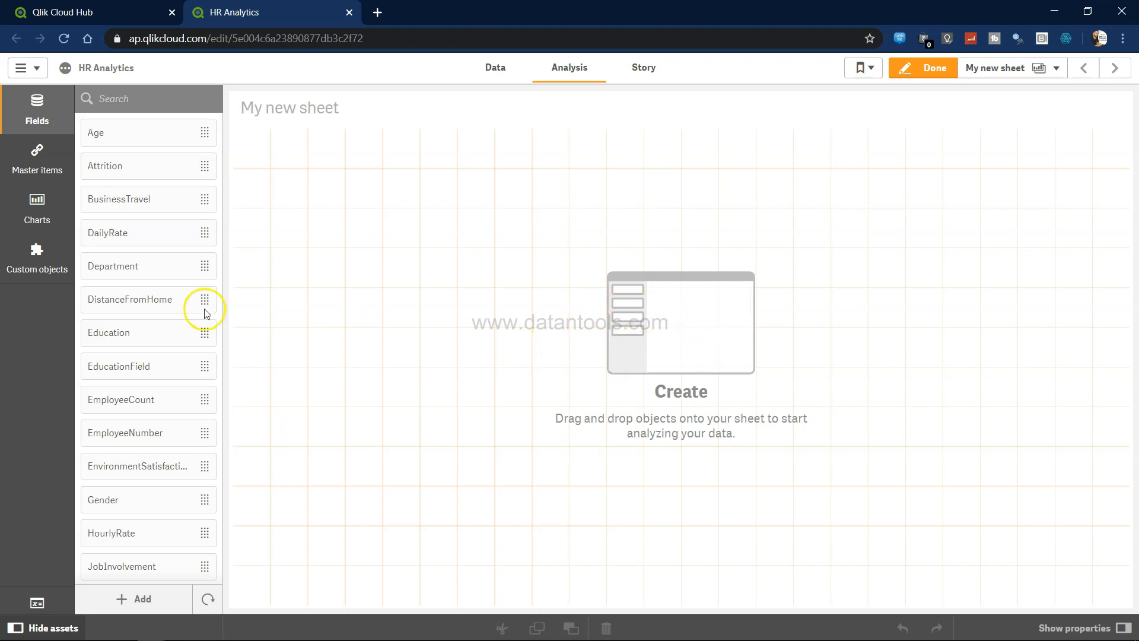
click(50, 225)
click(49, 274)
click(36, 112)
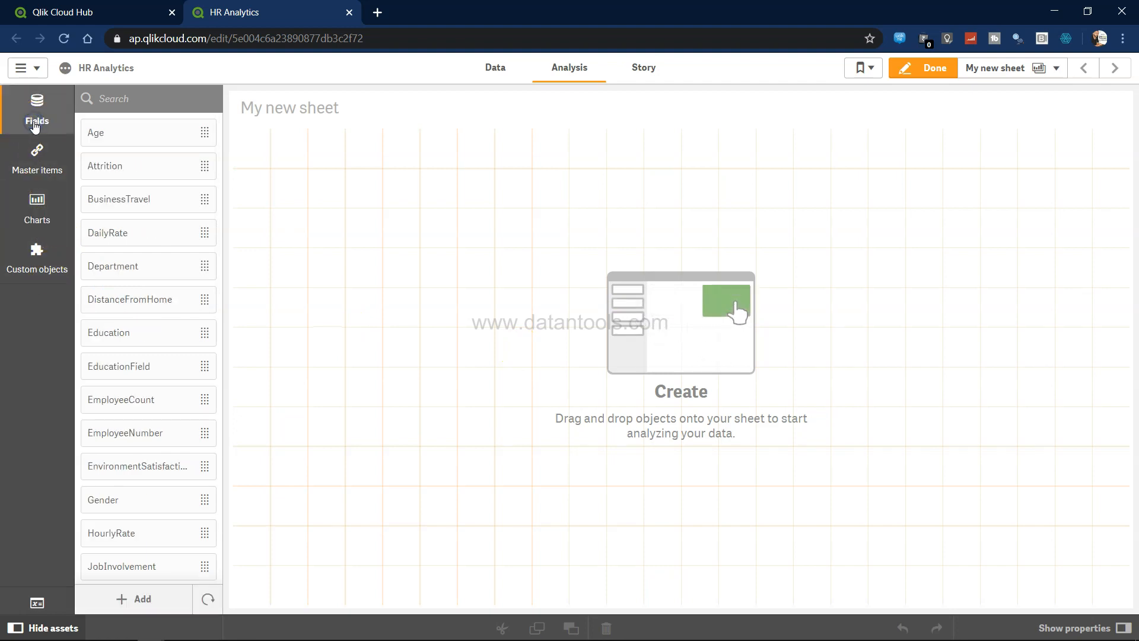
click(42, 157)
click(46, 208)
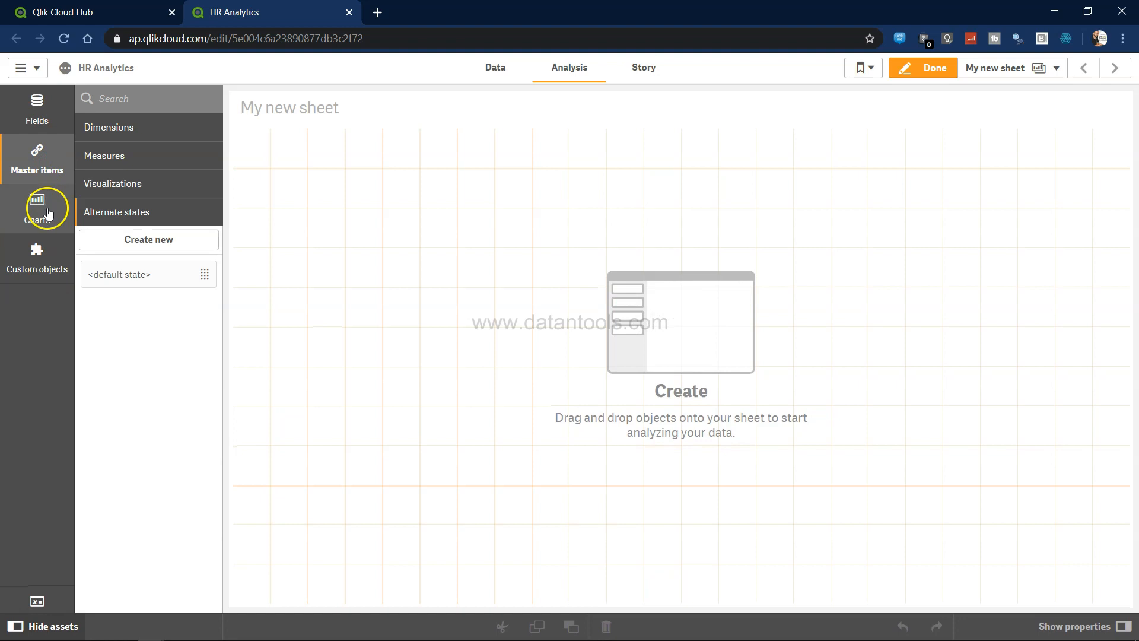
click(50, 267)
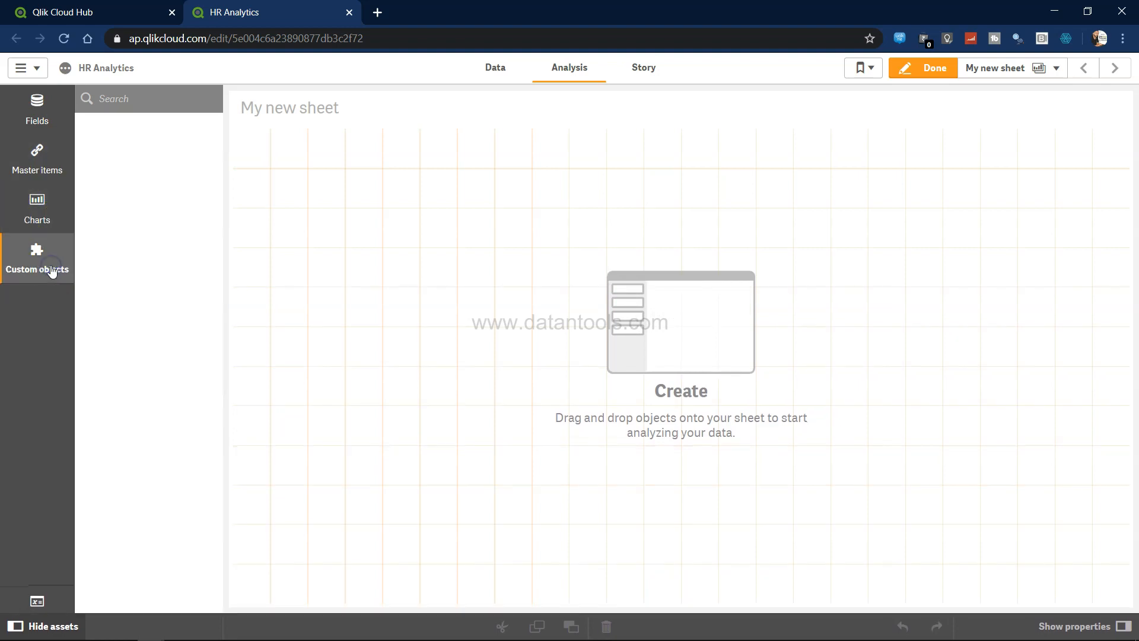
click(44, 209)
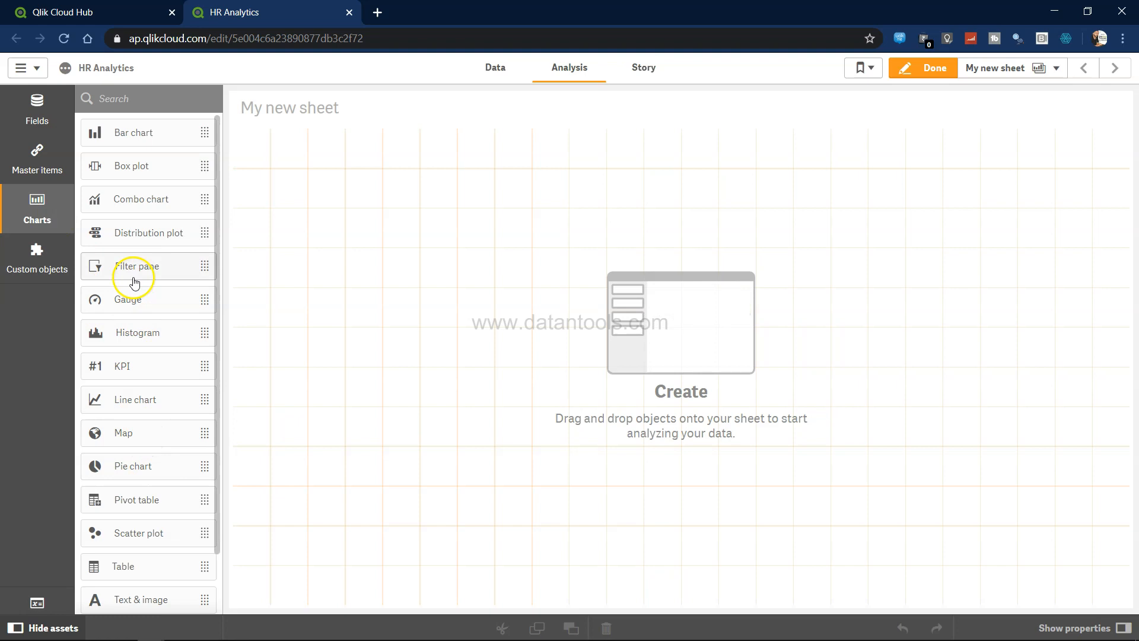
Place two KPI objects side by side in the sheet's top row, each about five grid columns wide and two rows high
drag(148, 371, 311, 166)
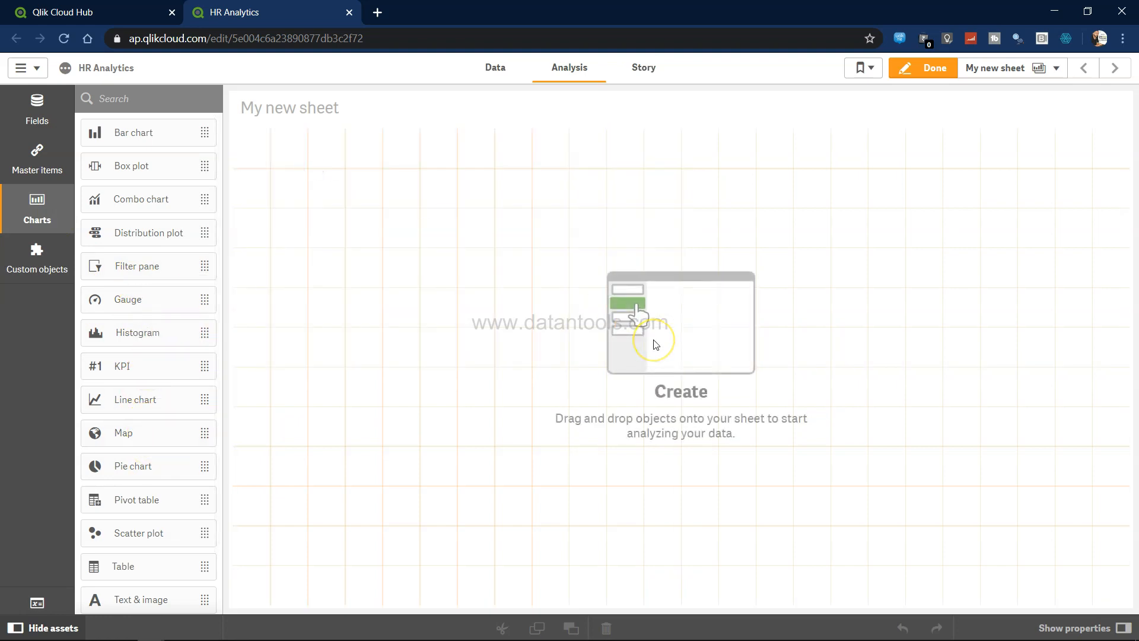
drag(584, 364, 384, 197)
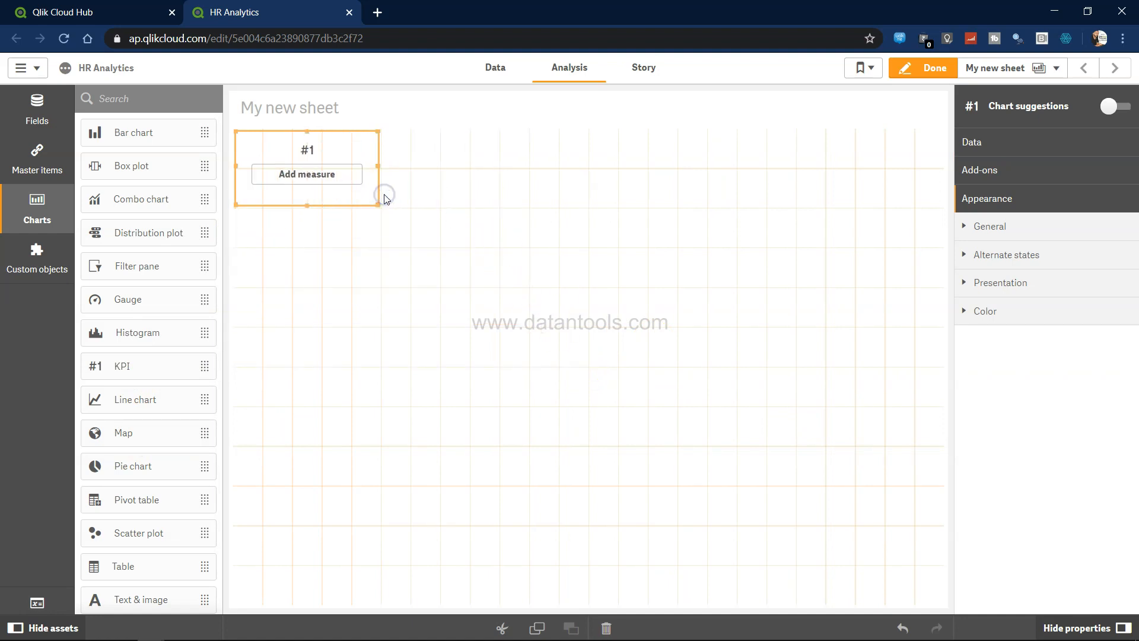
drag(152, 373, 420, 170)
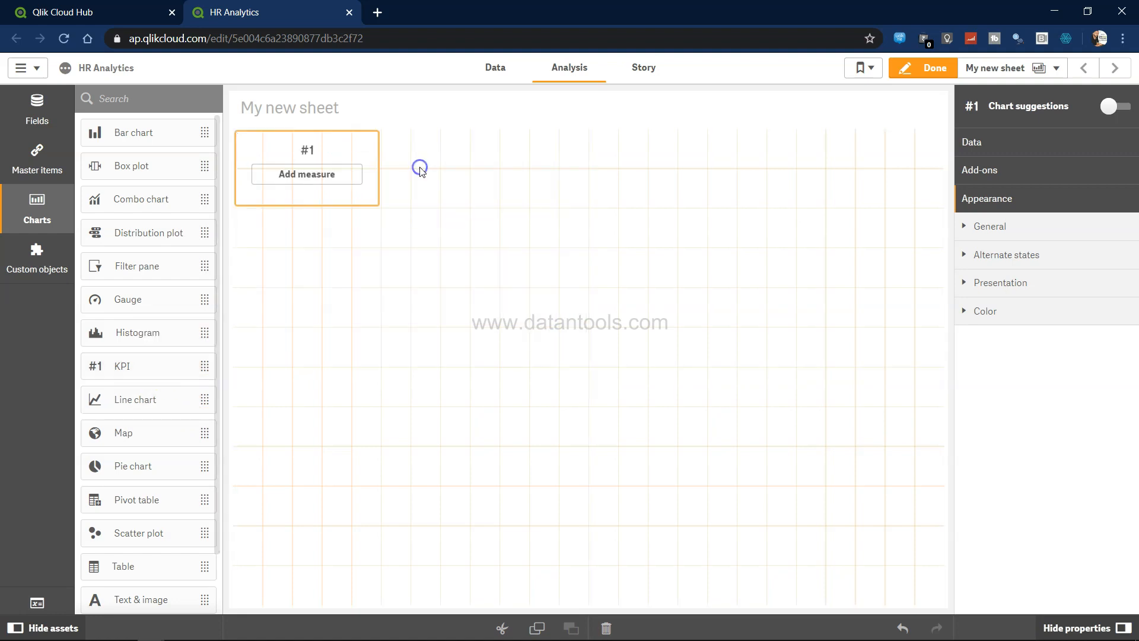
drag(585, 167, 533, 170)
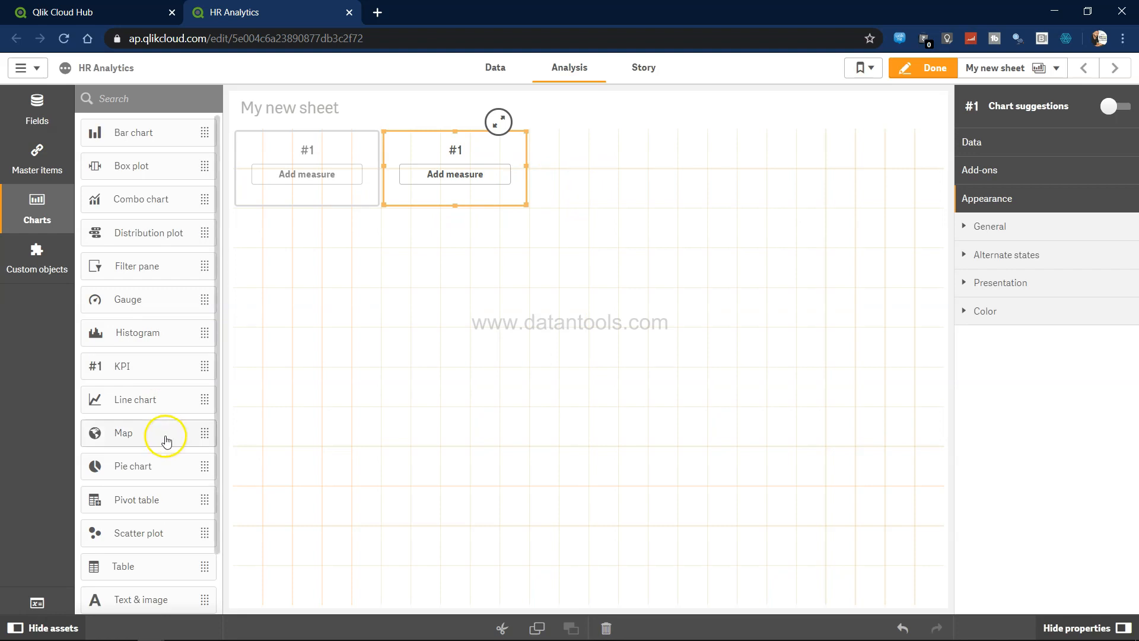
Add a third and a fourth KPI object to the same row, sized to match the first two
drag(152, 432, 111, 307)
drag(127, 363, 557, 169)
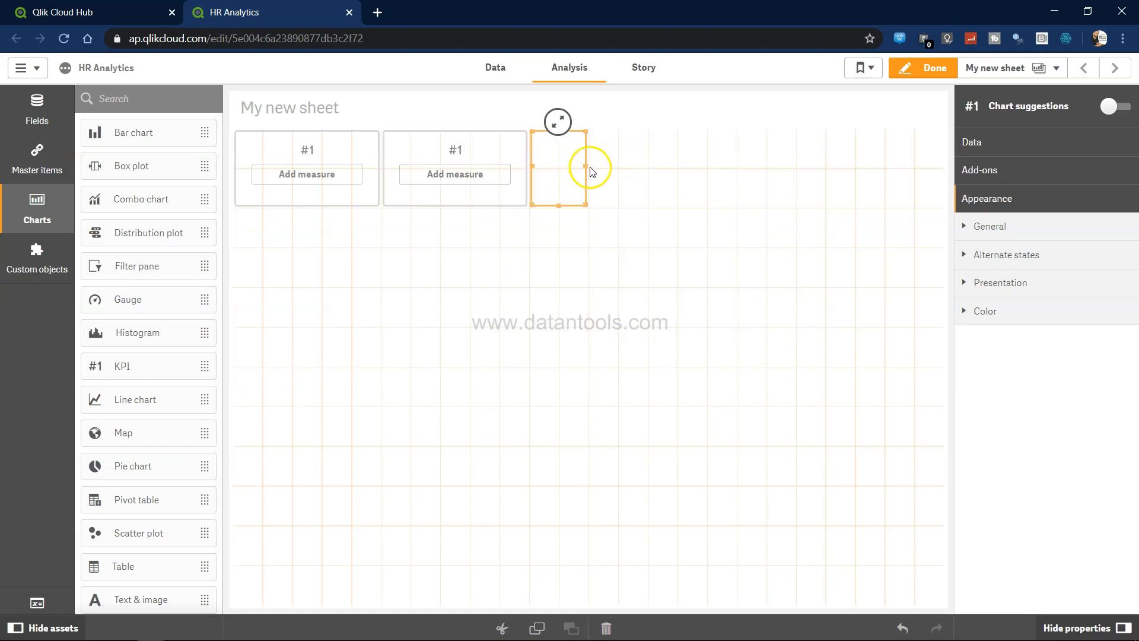
drag(598, 168, 662, 161)
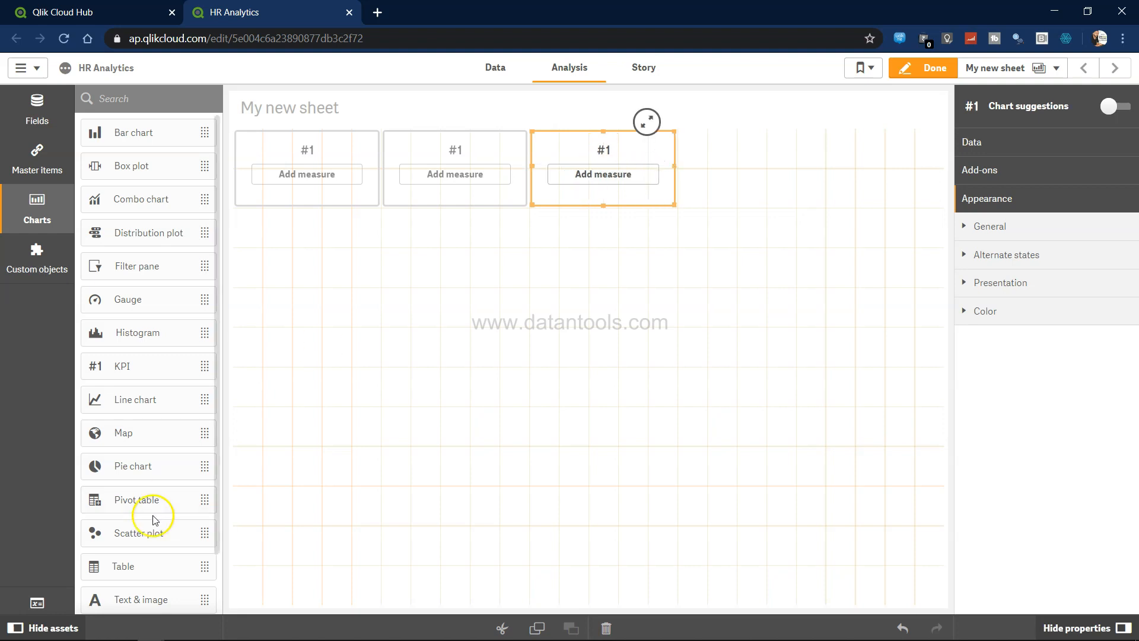
drag(203, 363, 762, 203)
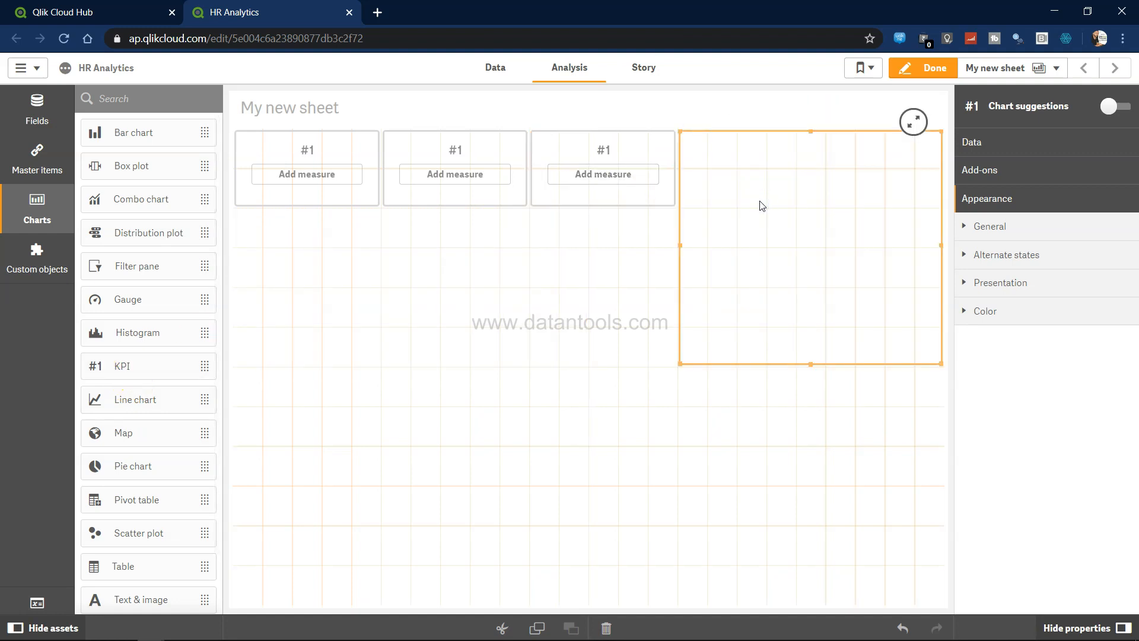
drag(943, 365, 832, 208)
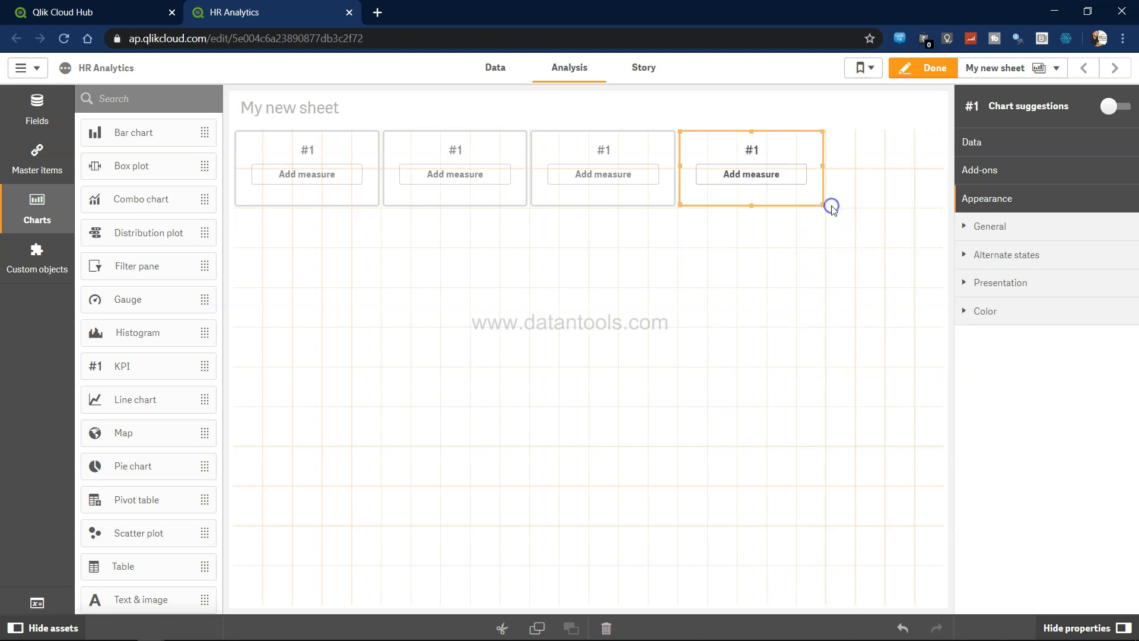
Shift all four KPI objects to the right edge of the sheet, leaving about four grid columns free at the row's start
drag(745, 193, 813, 167)
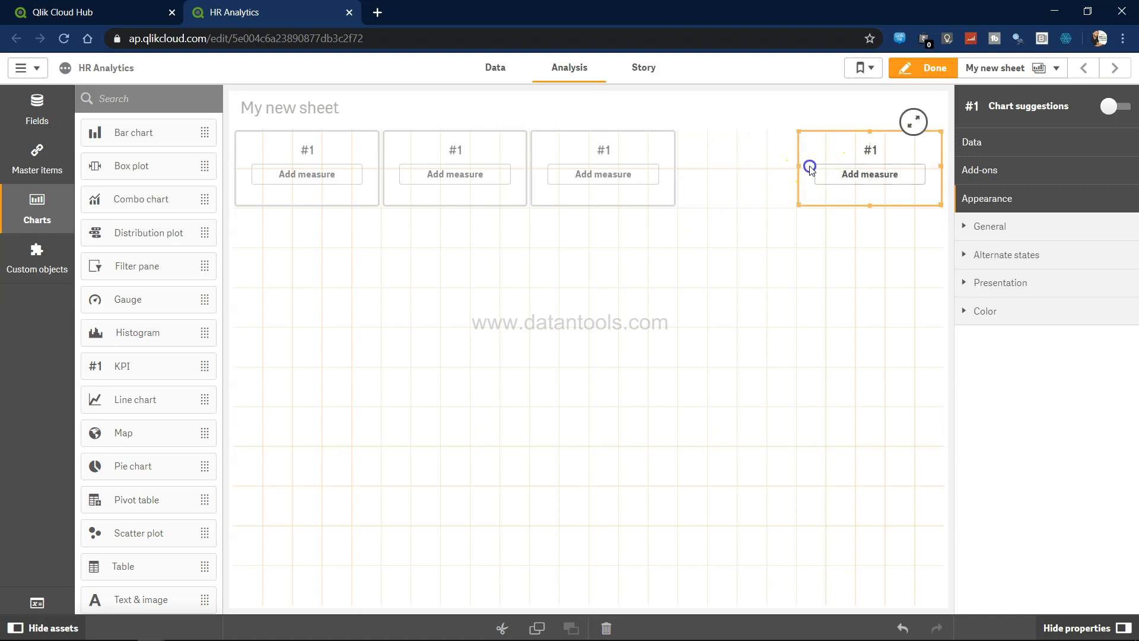
drag(635, 150, 656, 165)
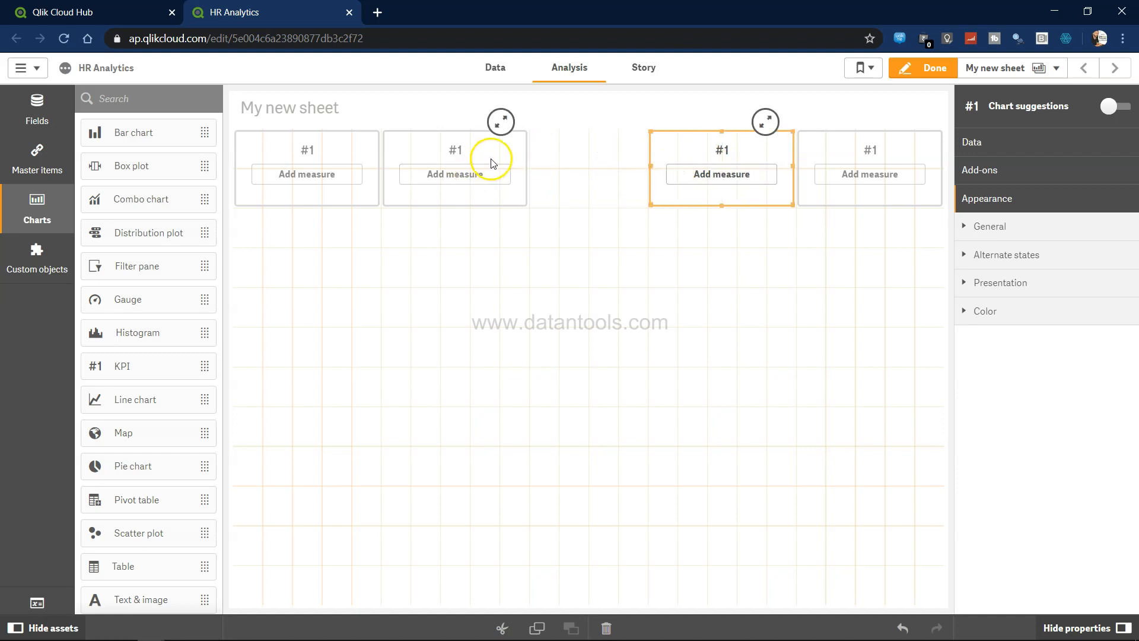
drag(536, 153, 517, 186)
drag(337, 146, 452, 158)
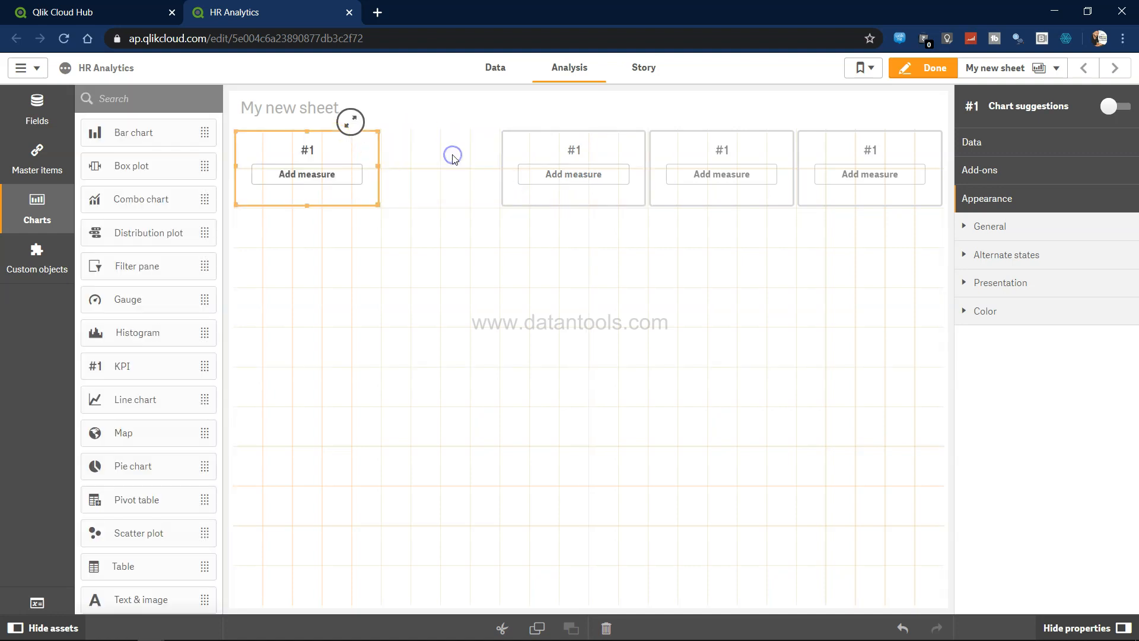
drag(381, 172, 360, 173)
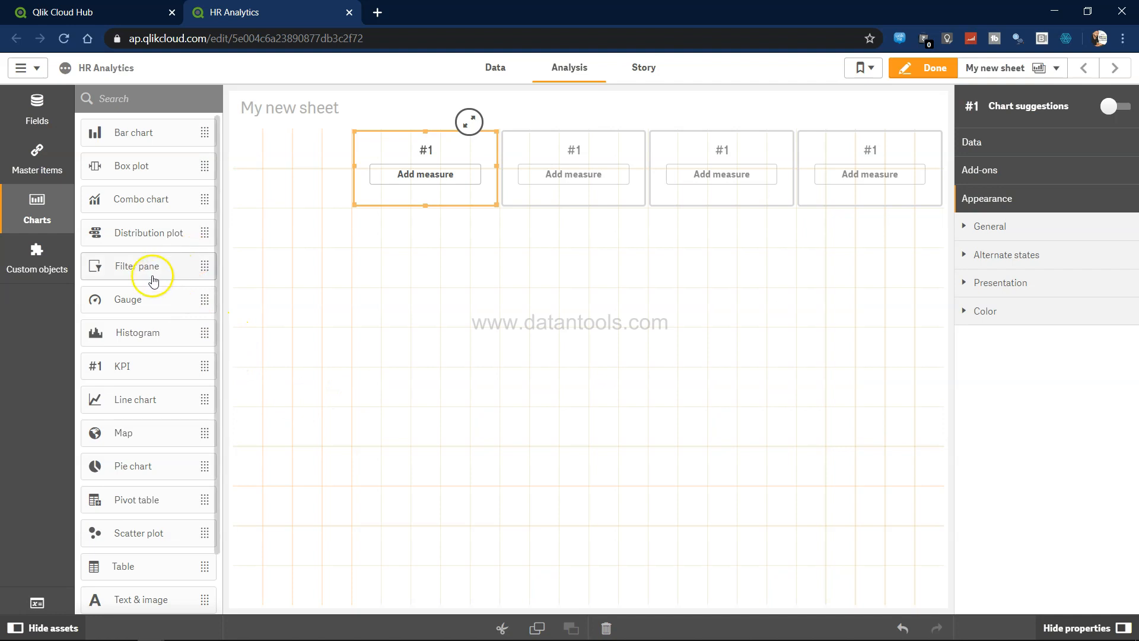
Place a filter pane in the free space beside the first KPI object and add Department as its dimension
drag(147, 266, 287, 163)
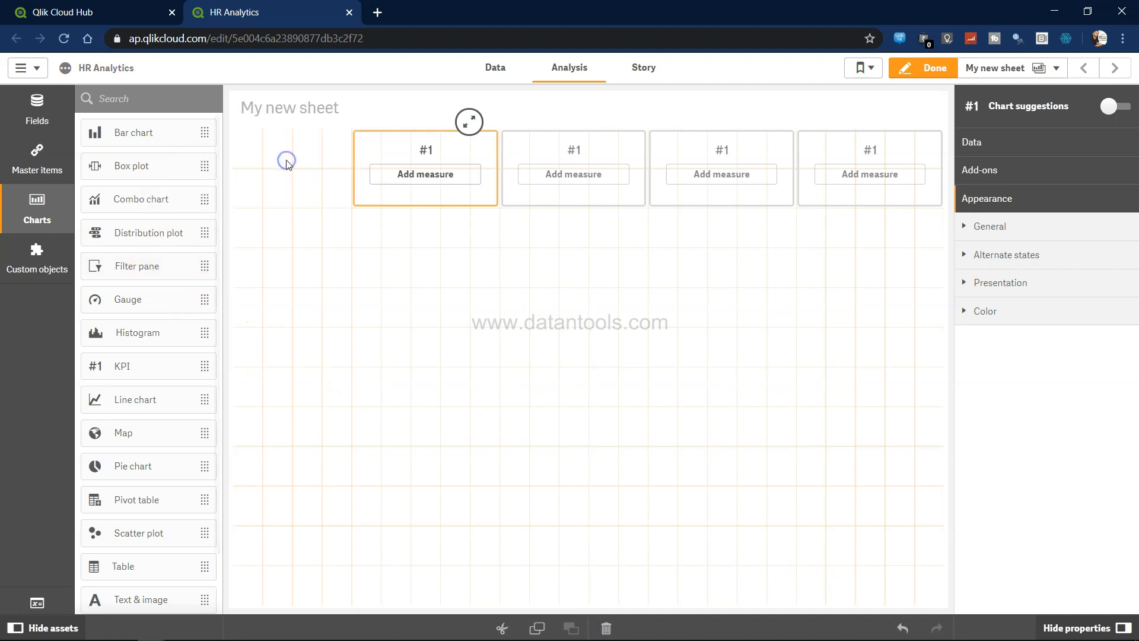
click(294, 184)
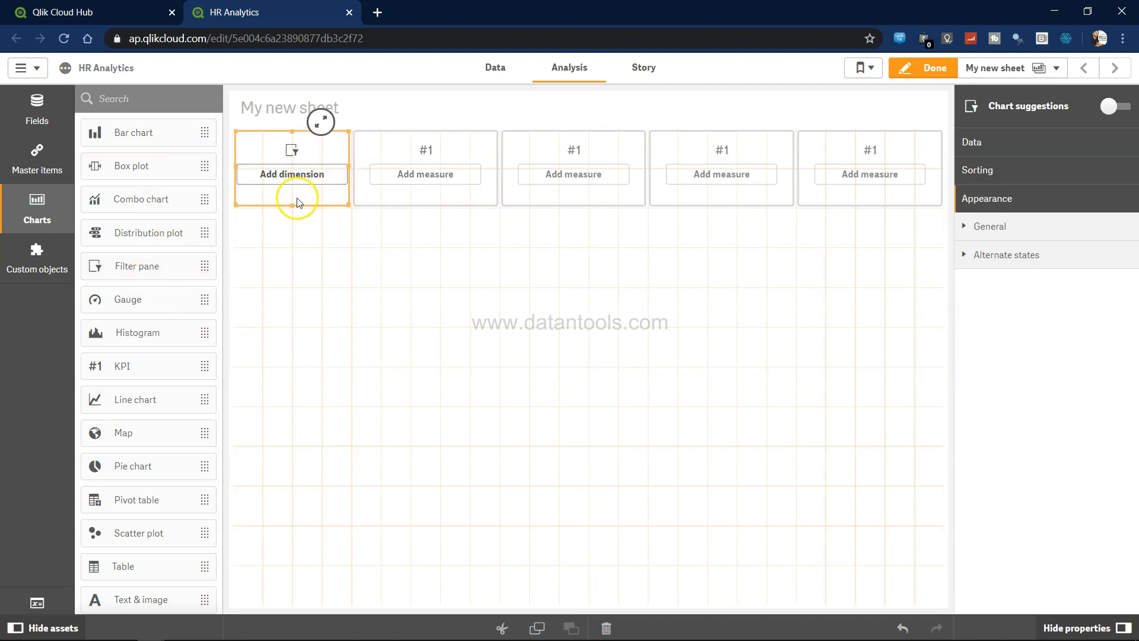
click(294, 184)
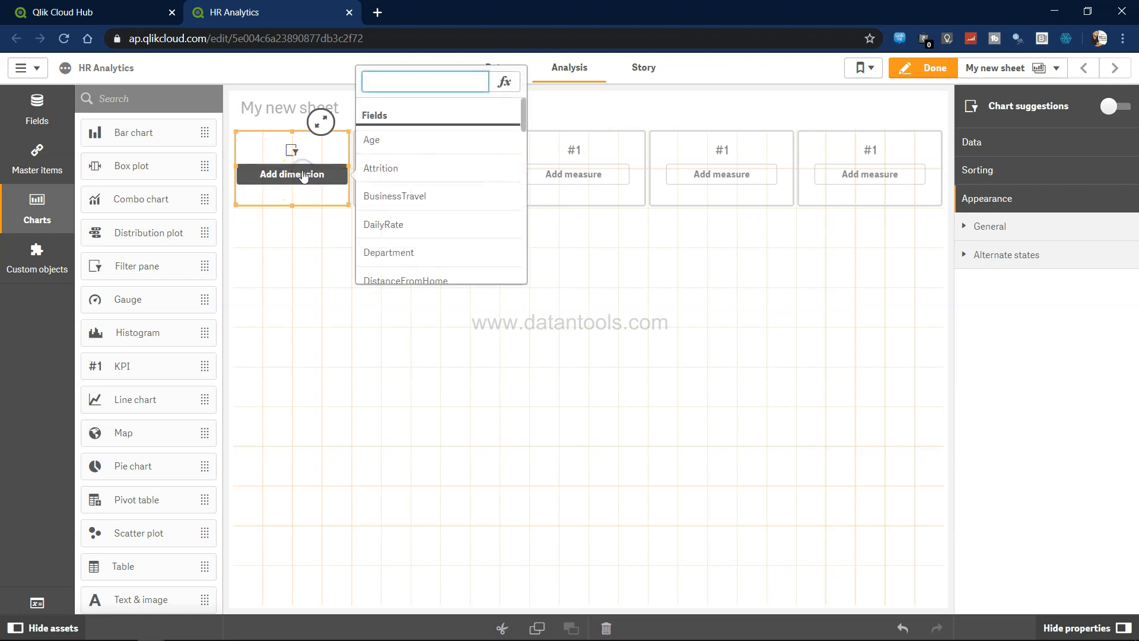
click(439, 239)
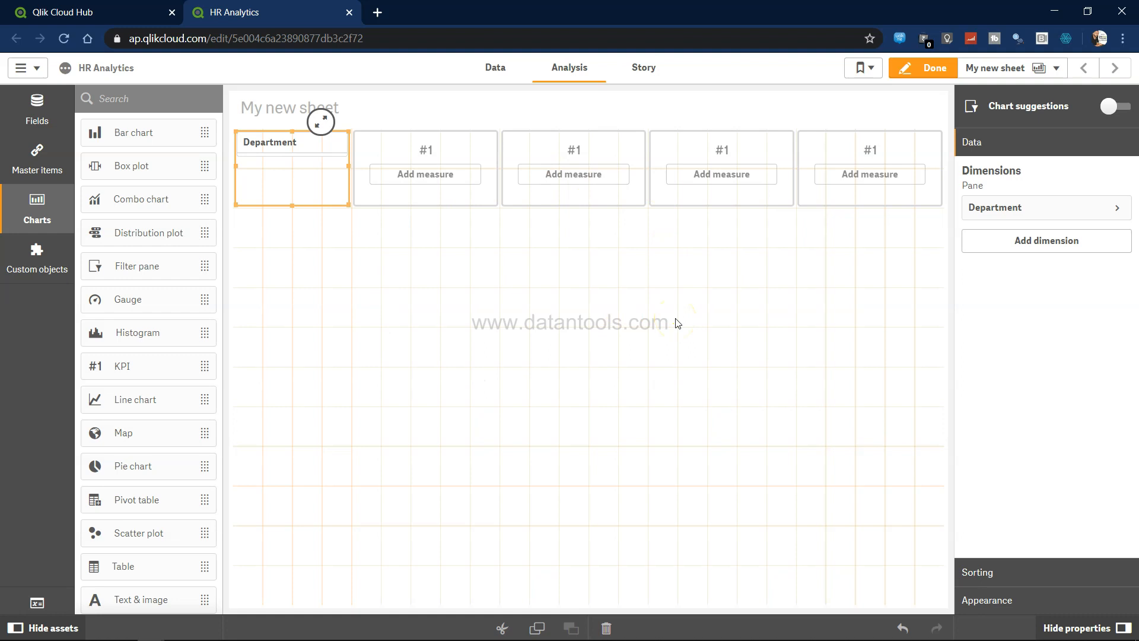
Move the Department filter pane below the KPI row and resize it to about four grid columns wide and three rows high
click(315, 178)
drag(314, 178, 305, 254)
click(510, 286)
drag(511, 285, 345, 277)
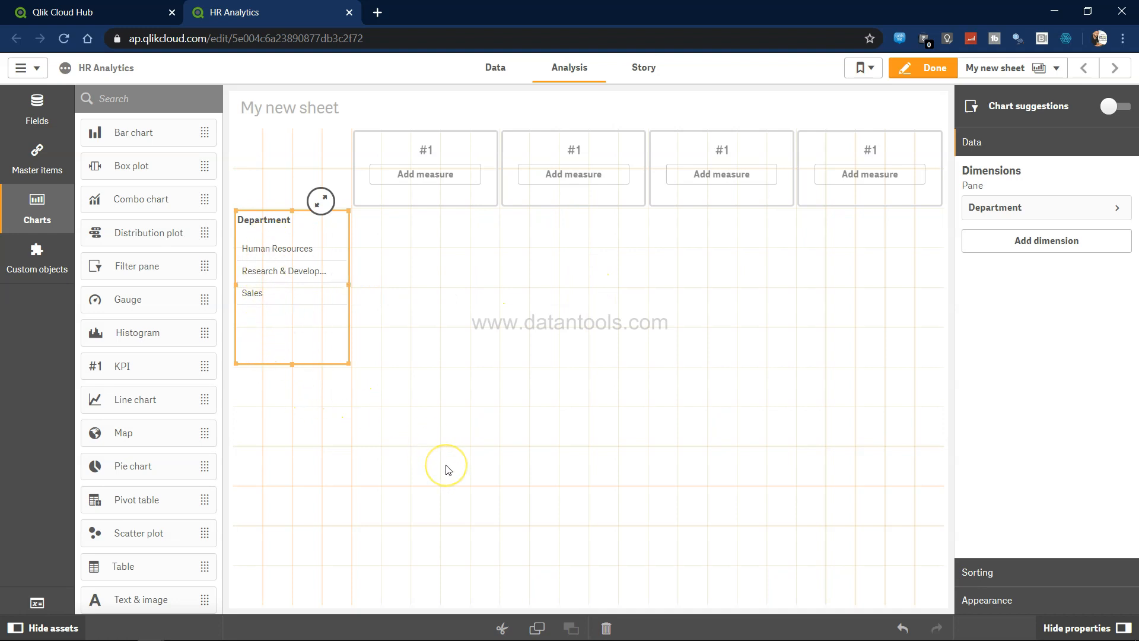
drag(292, 363, 287, 323)
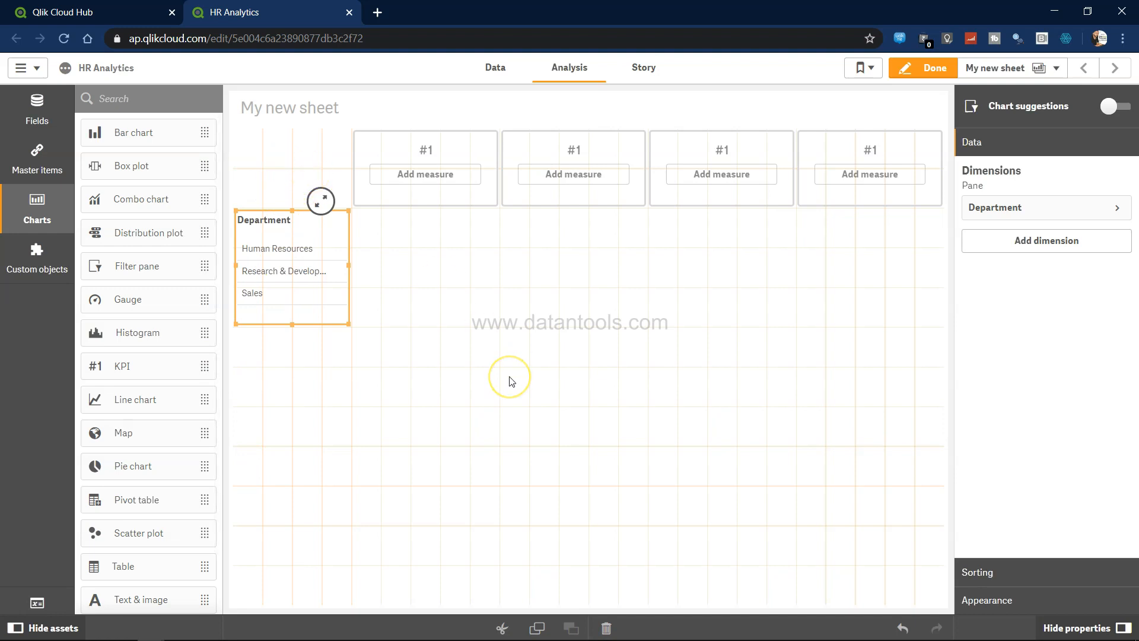
key(alt+Tab)
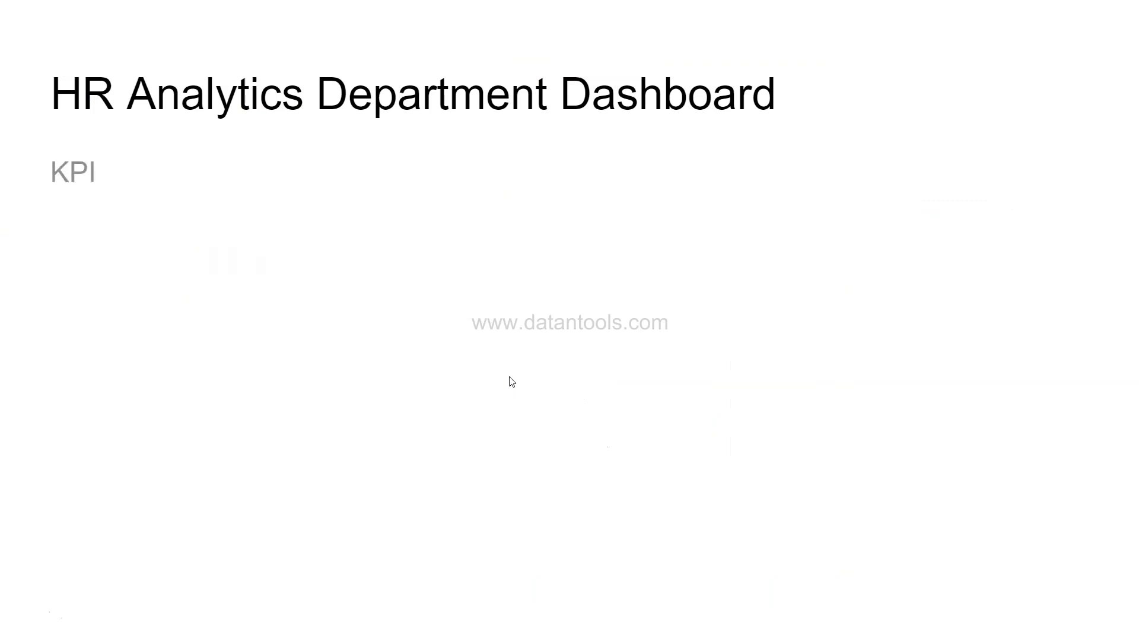
key(Right)
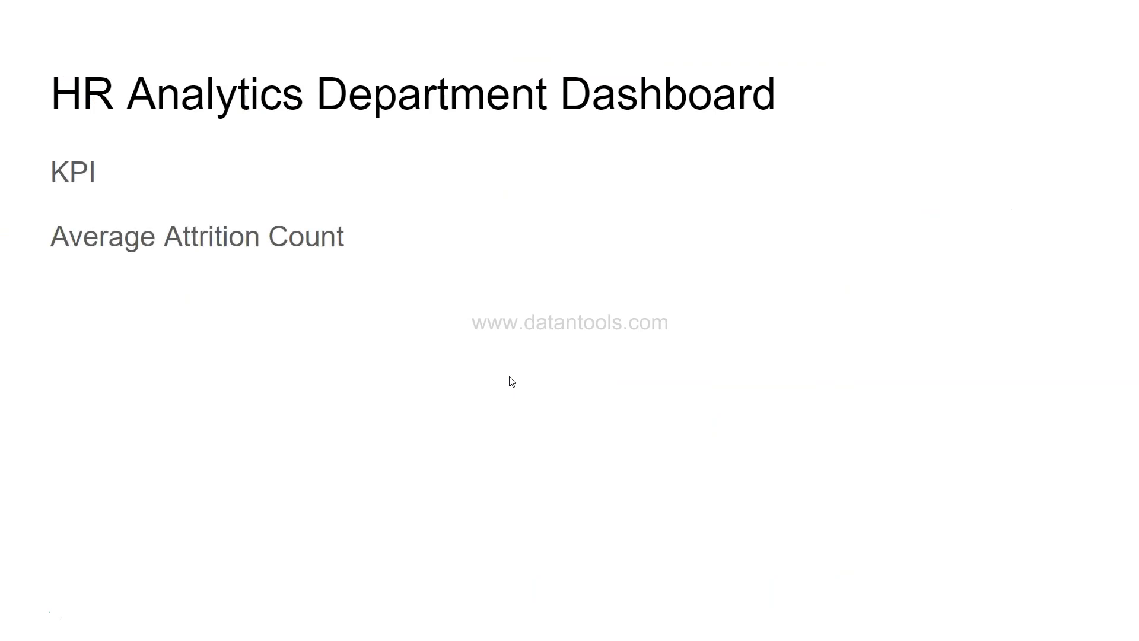
key(alt+Tab)
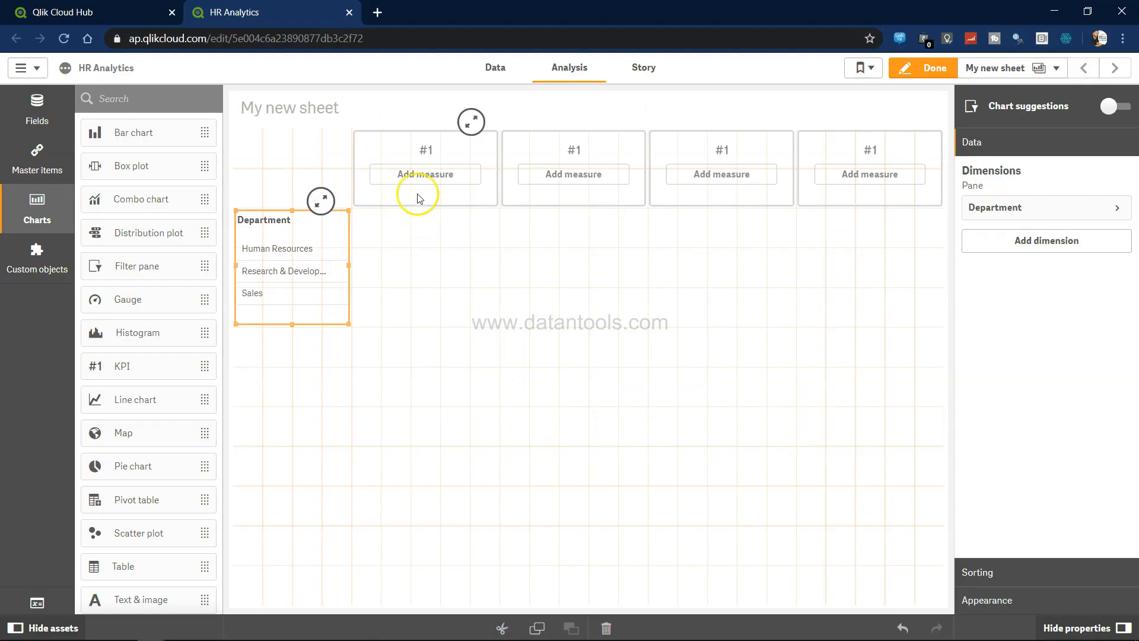
Add Count(Attrition) as the first KPI's measure and check the Attrition data in the HR Analytics Data workbook in Excel
click(441, 182)
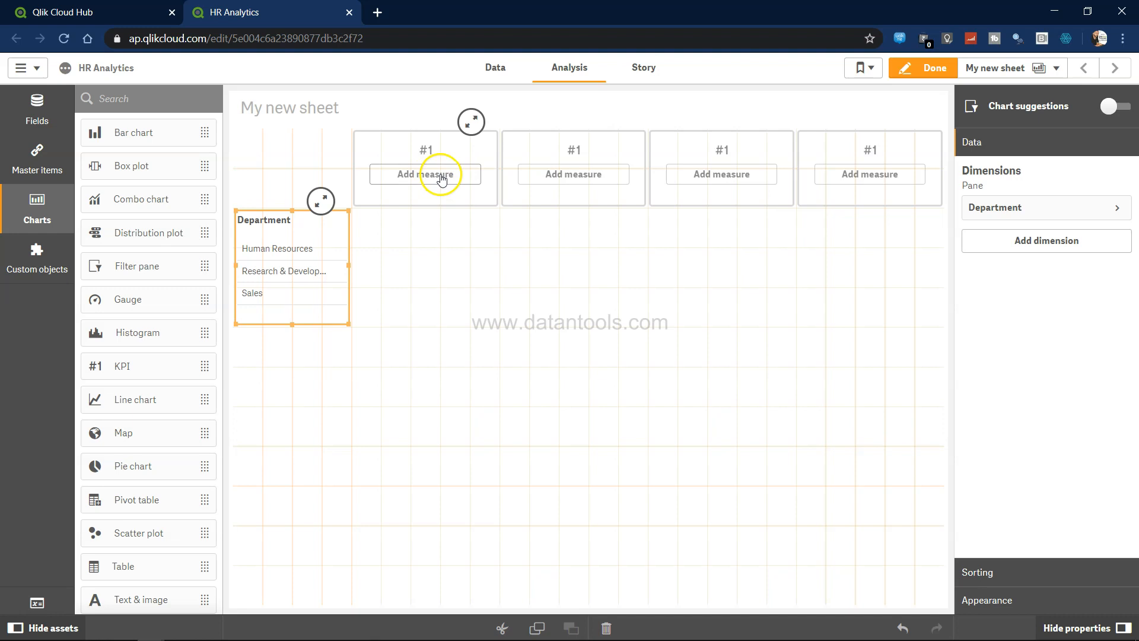
click(431, 173)
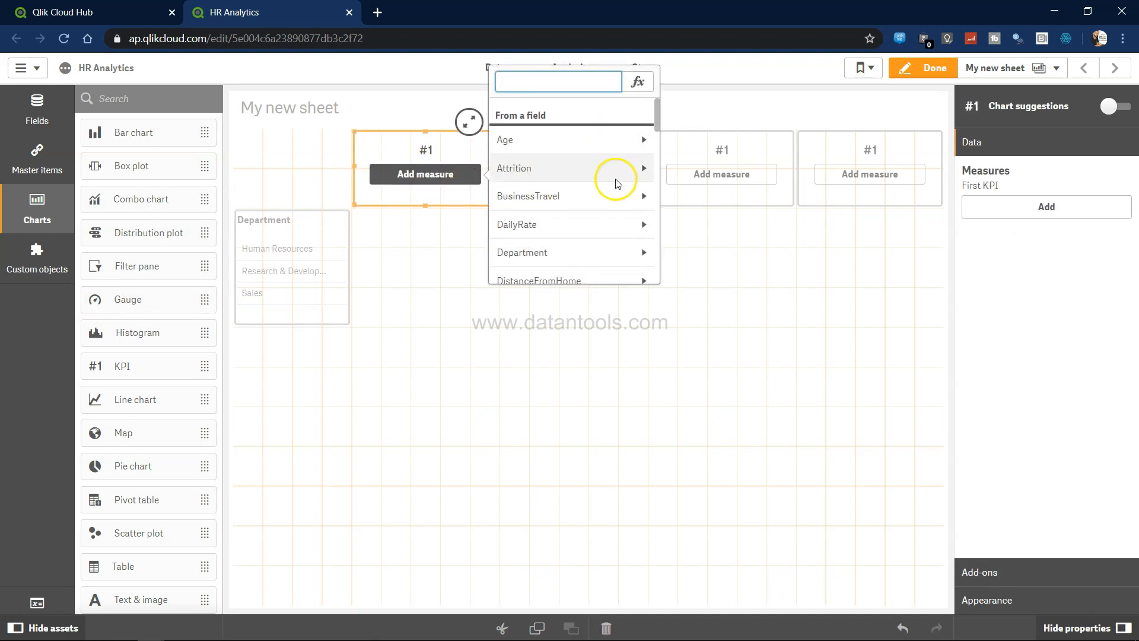
click(617, 170)
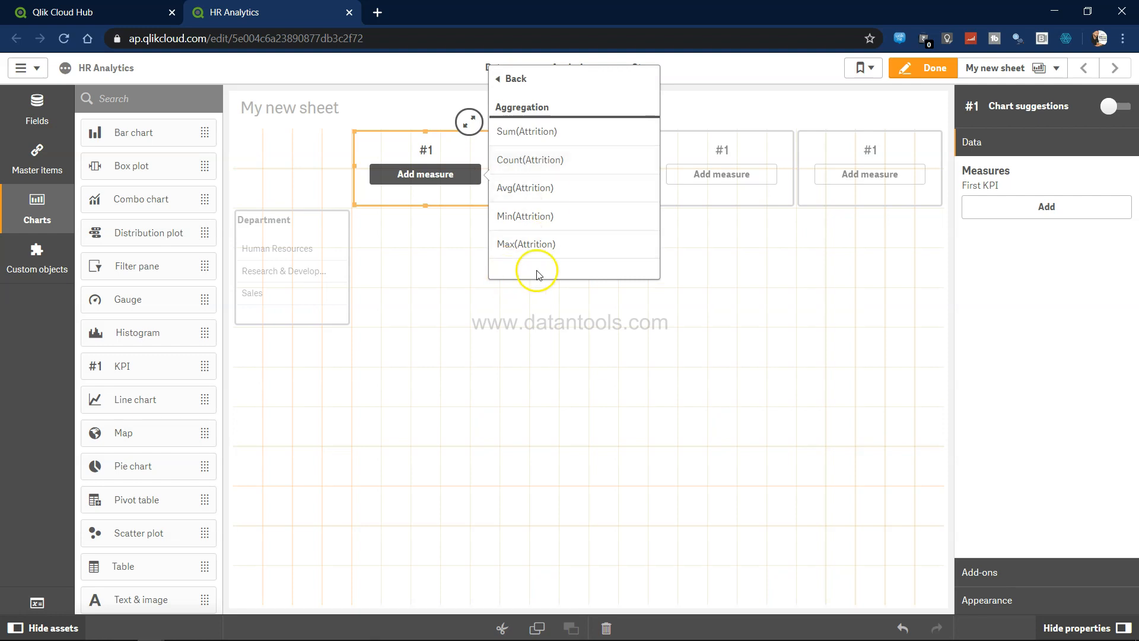
click(530, 161)
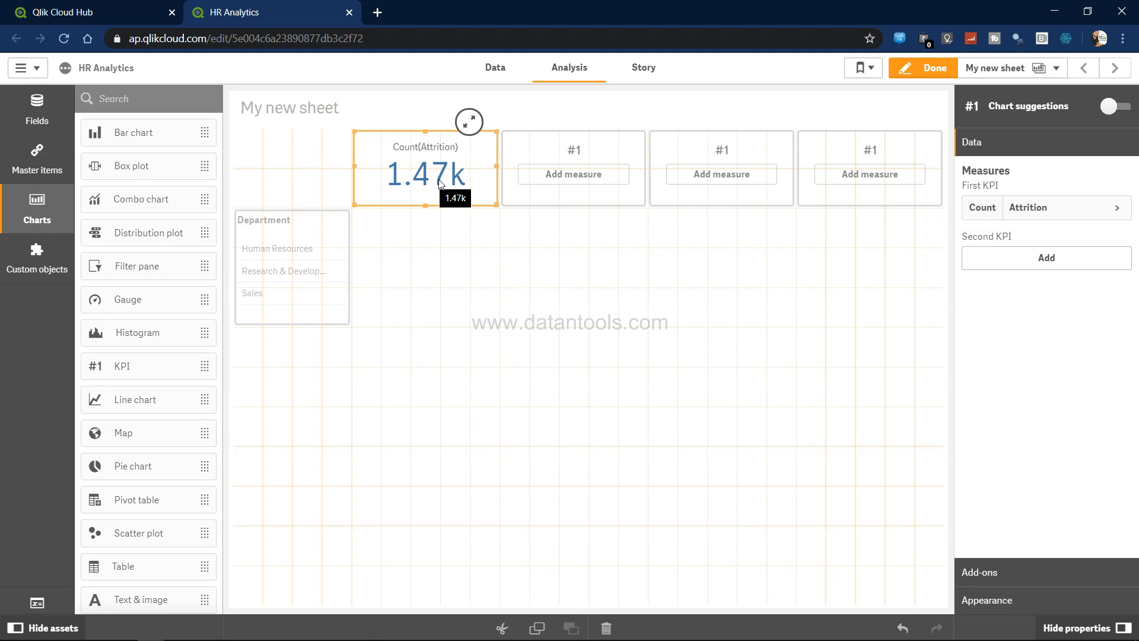
key(alt+Tab)
key(alt+Tab)
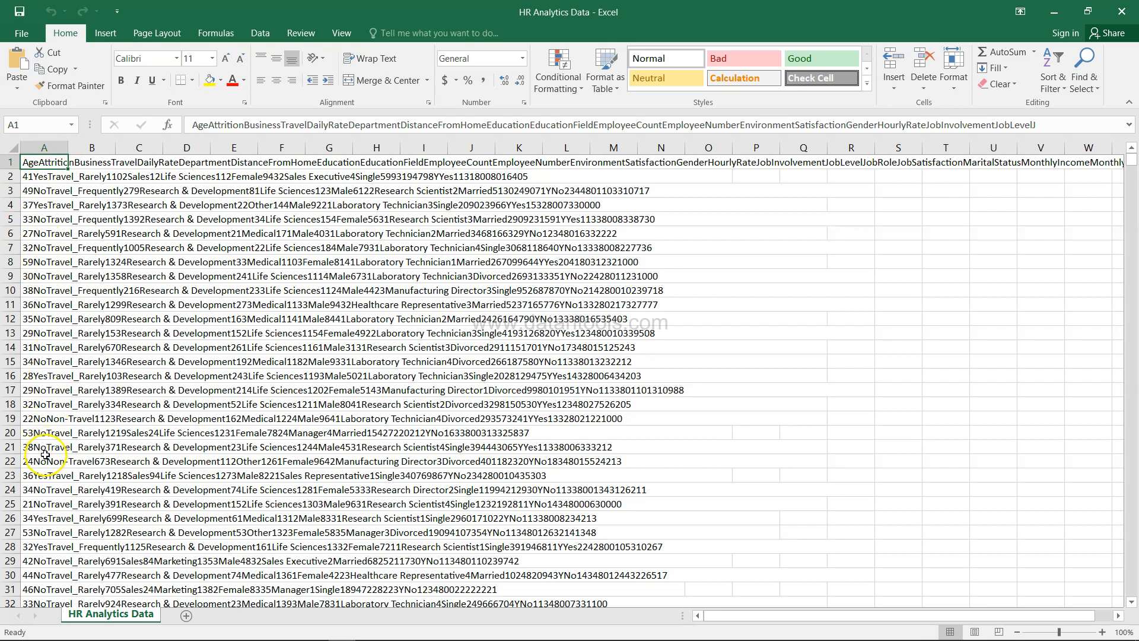
key(alt+Tab)
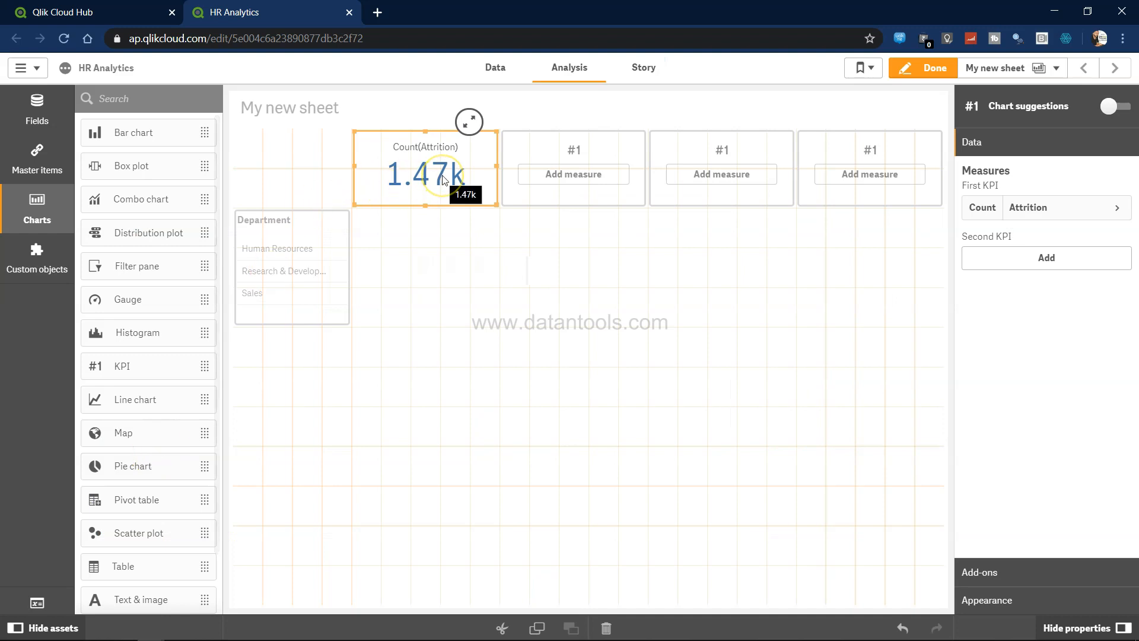
Open the first KPI's expression for editing and insert If Attrition = 'Yes' in front of Count(Attrition)
click(1118, 207)
click(1108, 254)
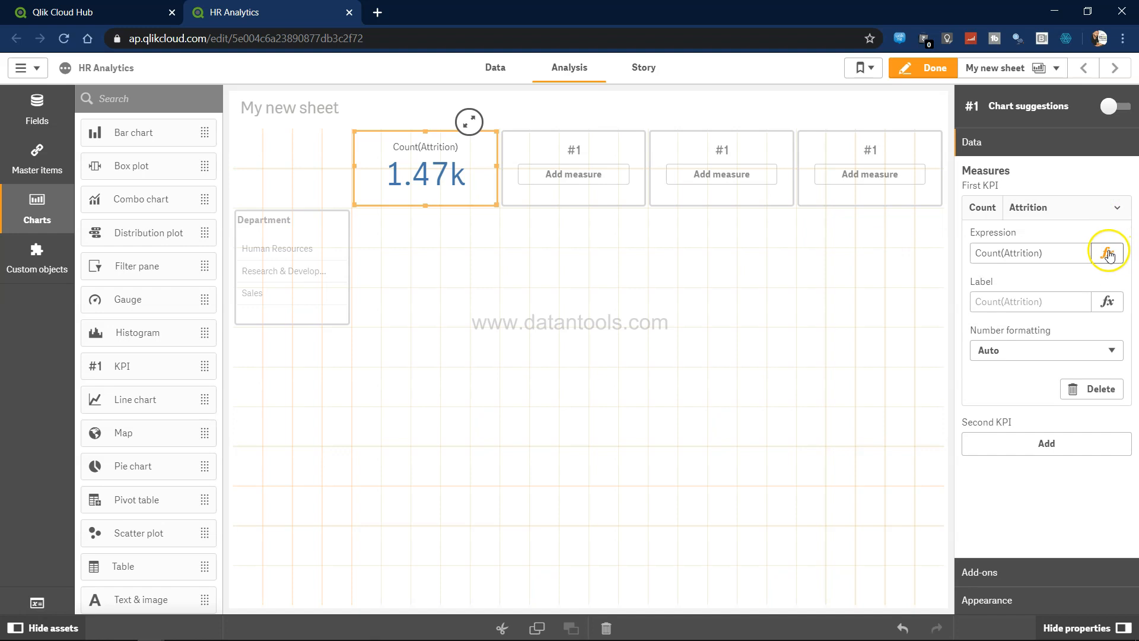
click(405, 226)
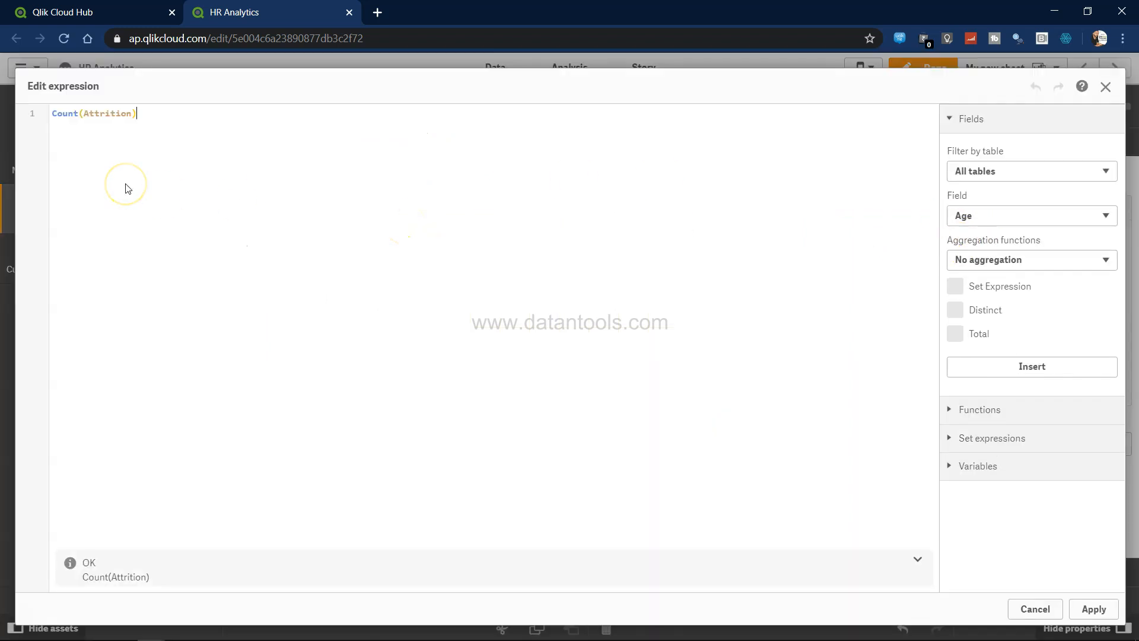
text(f )
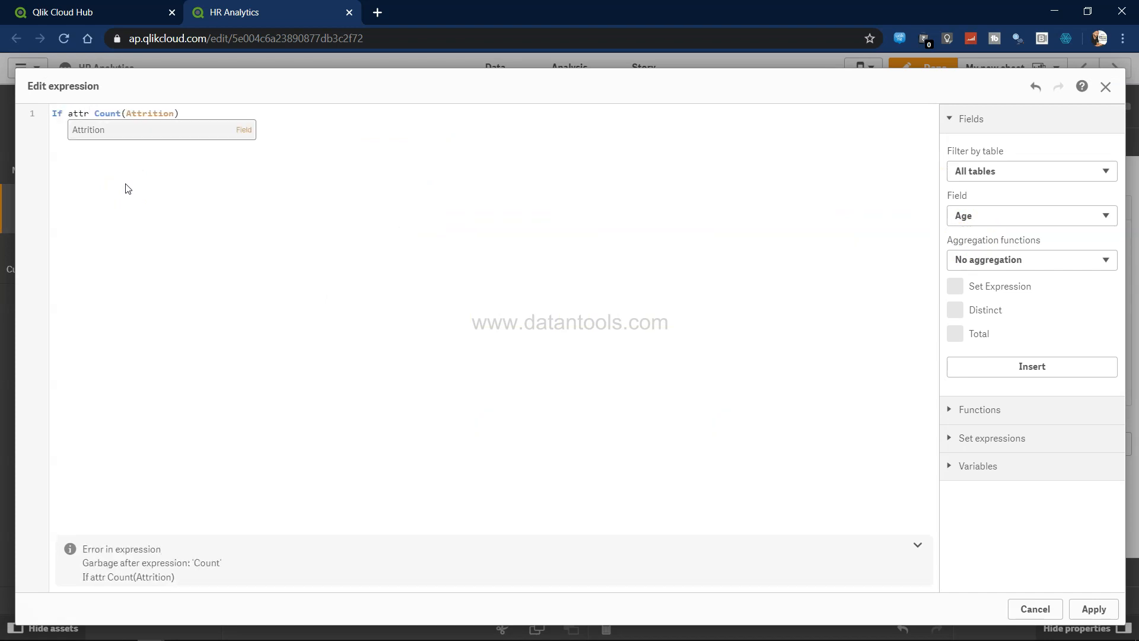
text(attr)
key(Return)
text(= )
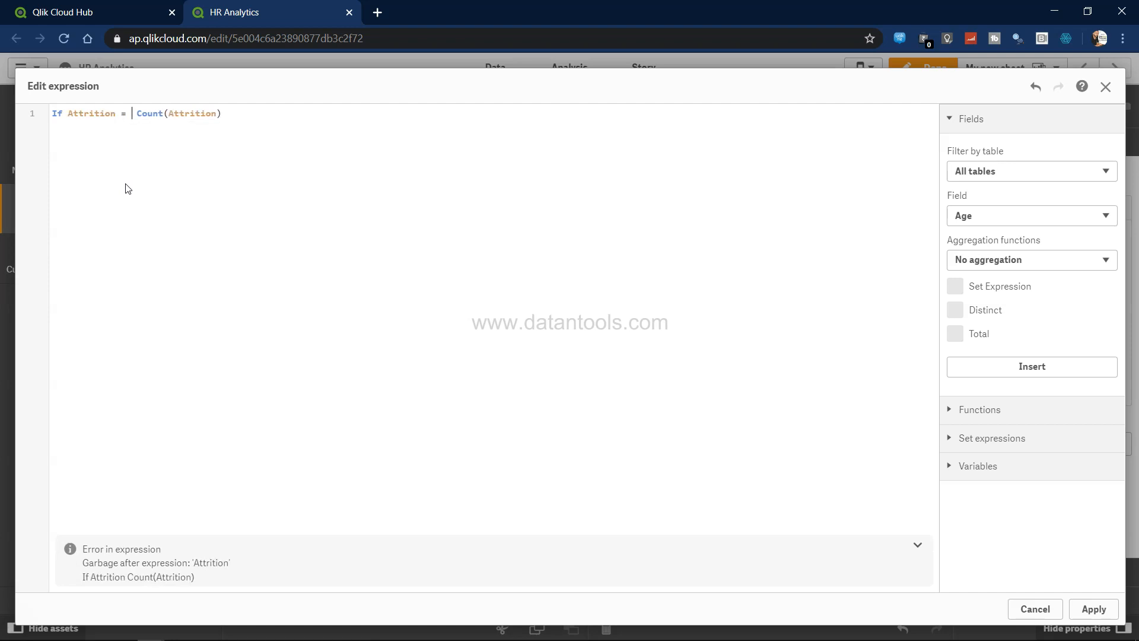
text('Yes)
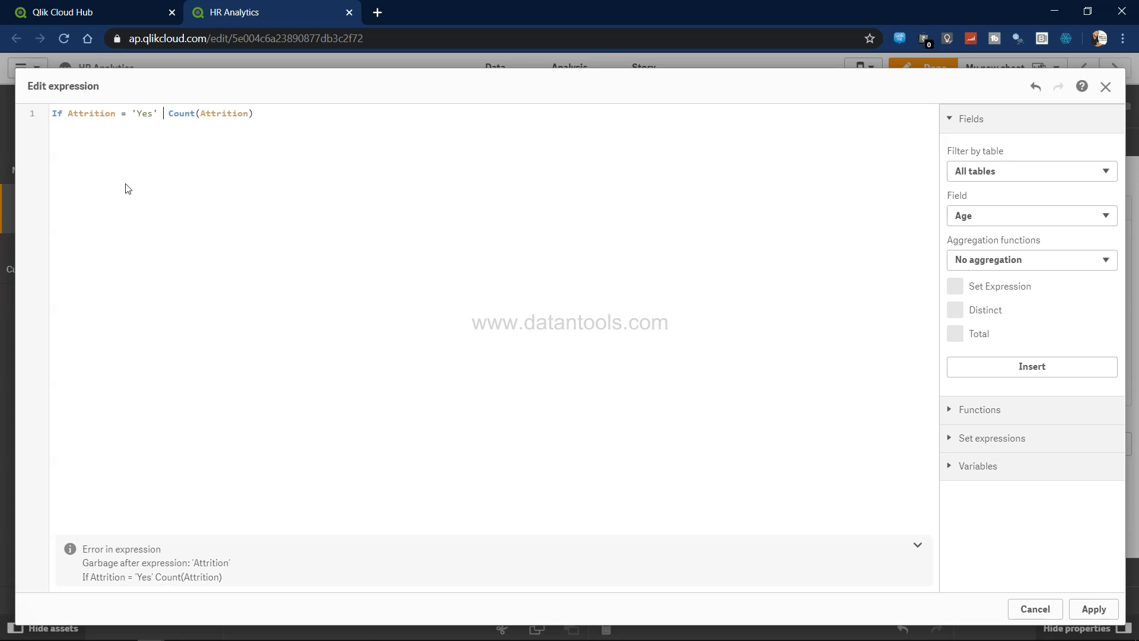
Complete the syntax so the expression reads If(Attrition = 'Yes', Count(Attrition)) and apply it to the first KPI
click(176, 128)
text(()
key(Delete)
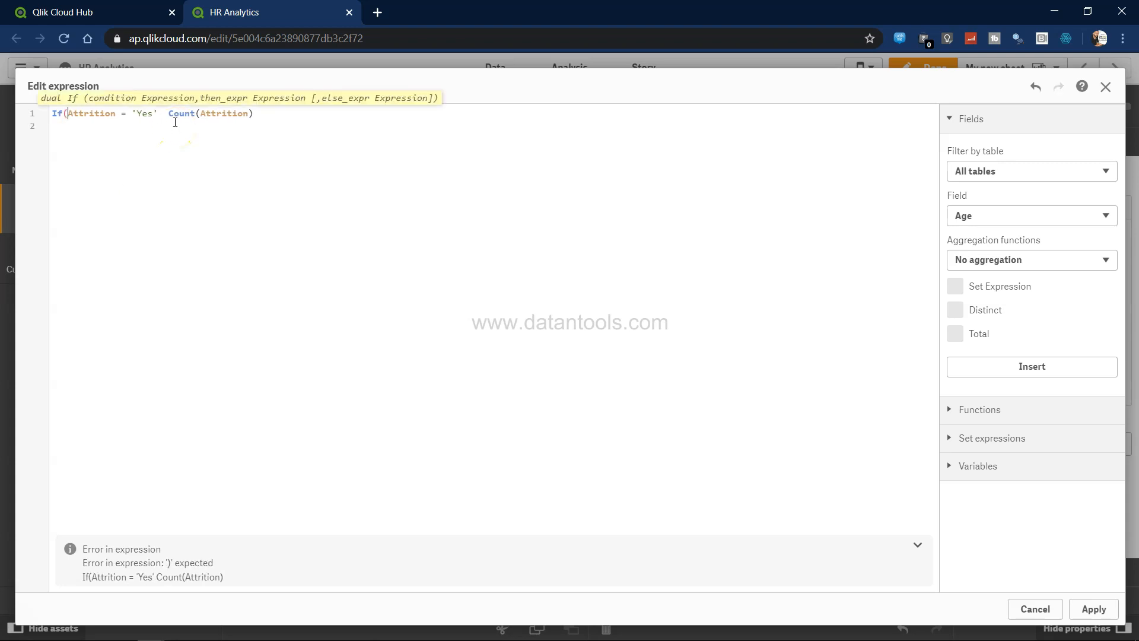
text(,)
click(287, 121)
text())
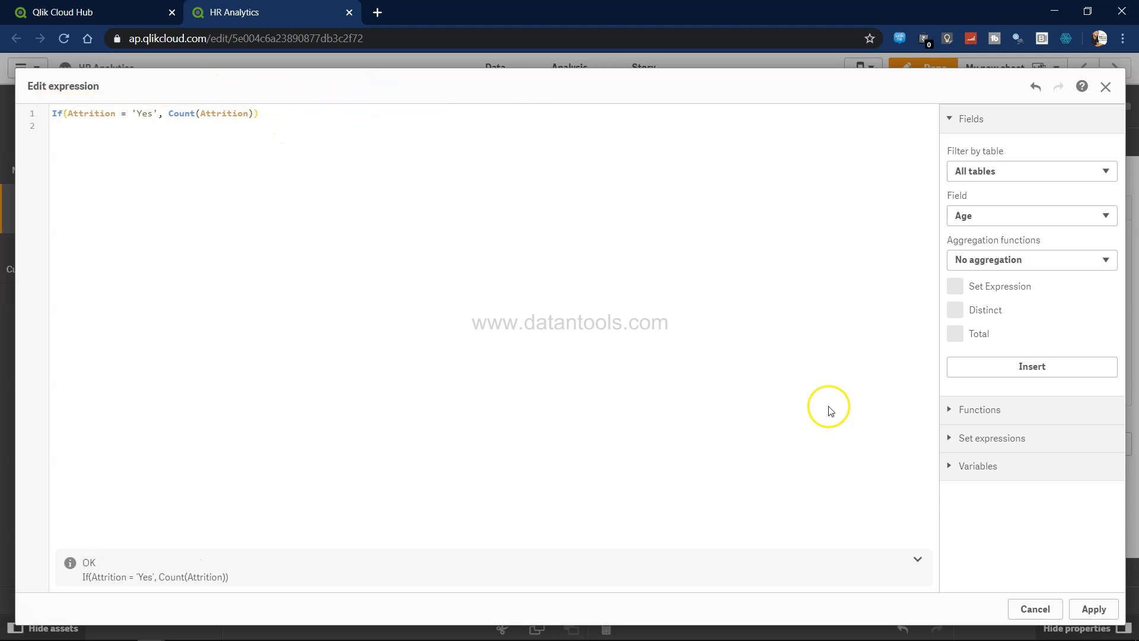
click(1094, 609)
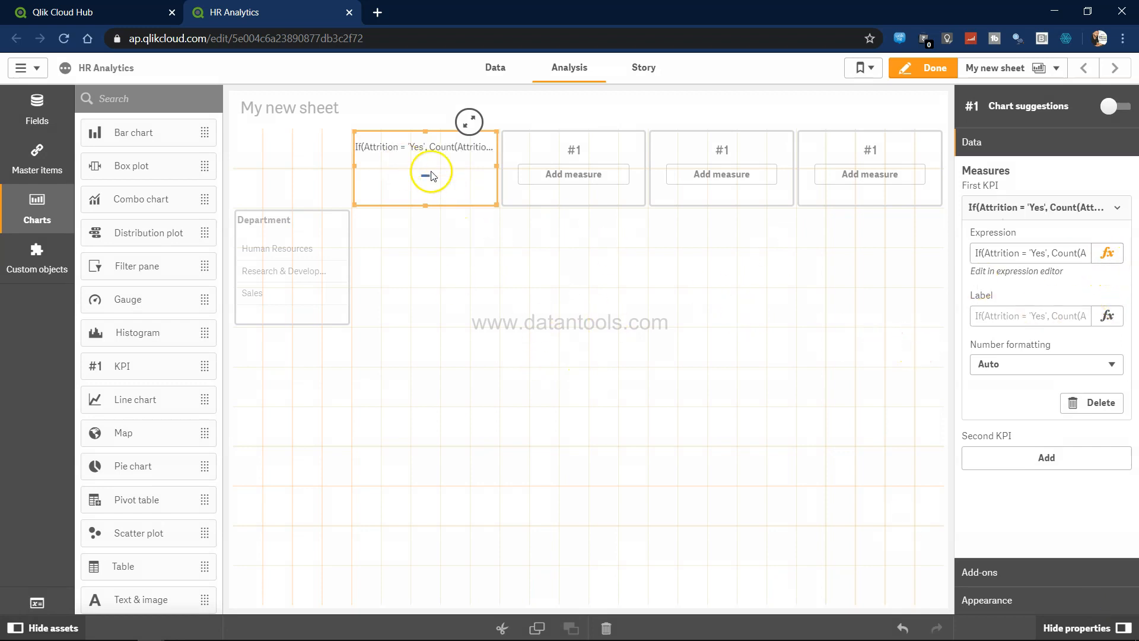
Add 0 as the else value in the first KPI's If expression and apply it
click(1108, 254)
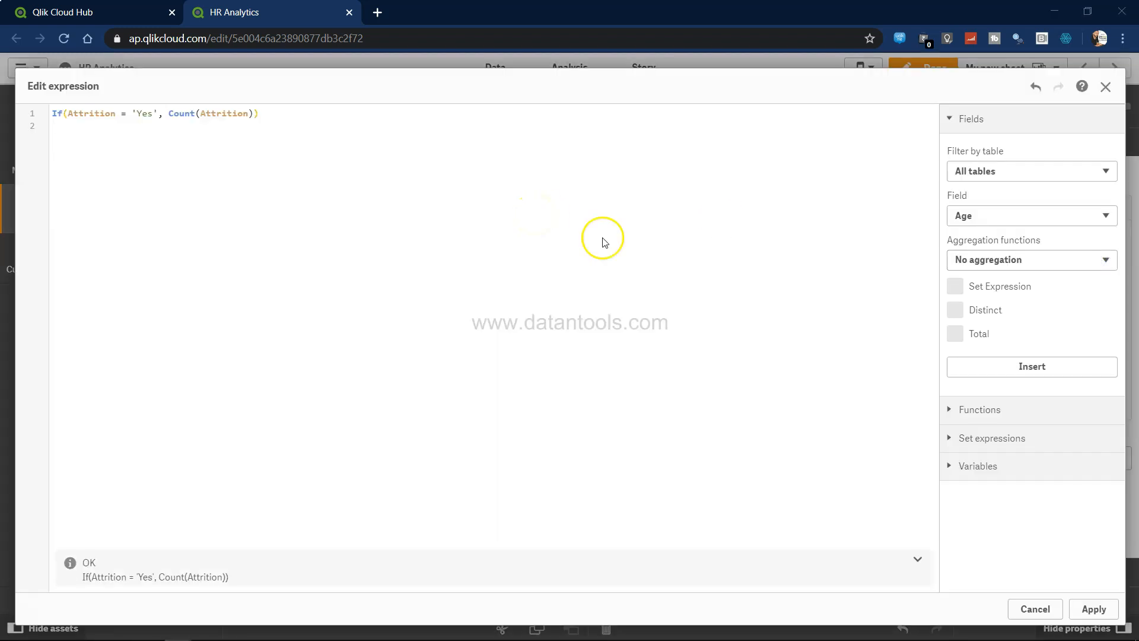
click(254, 114)
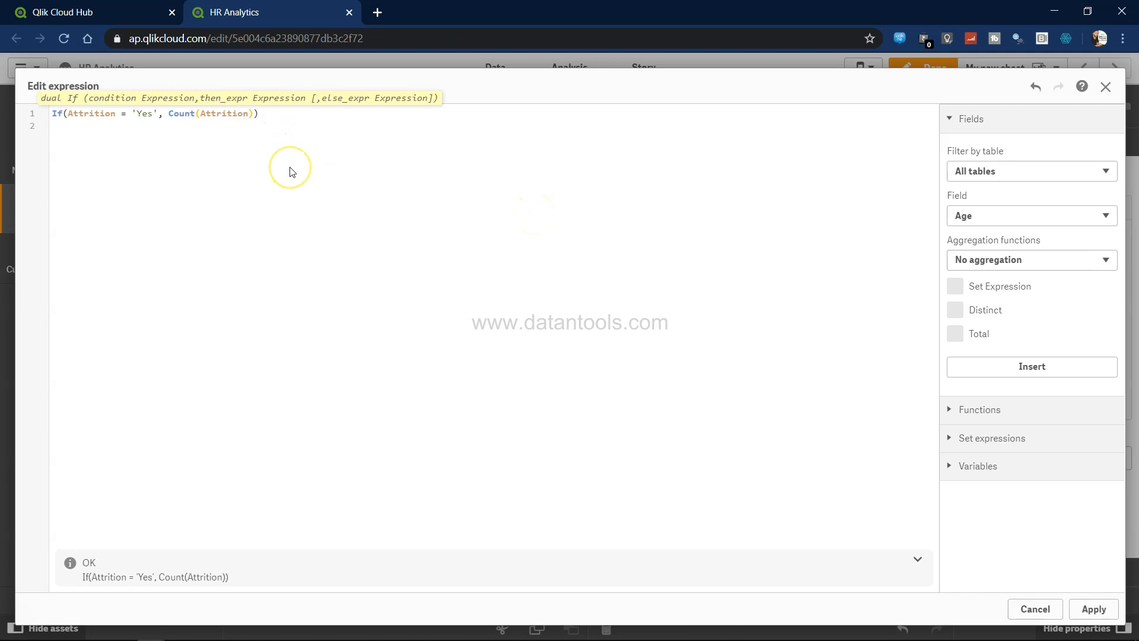
text(,0)
click(1095, 609)
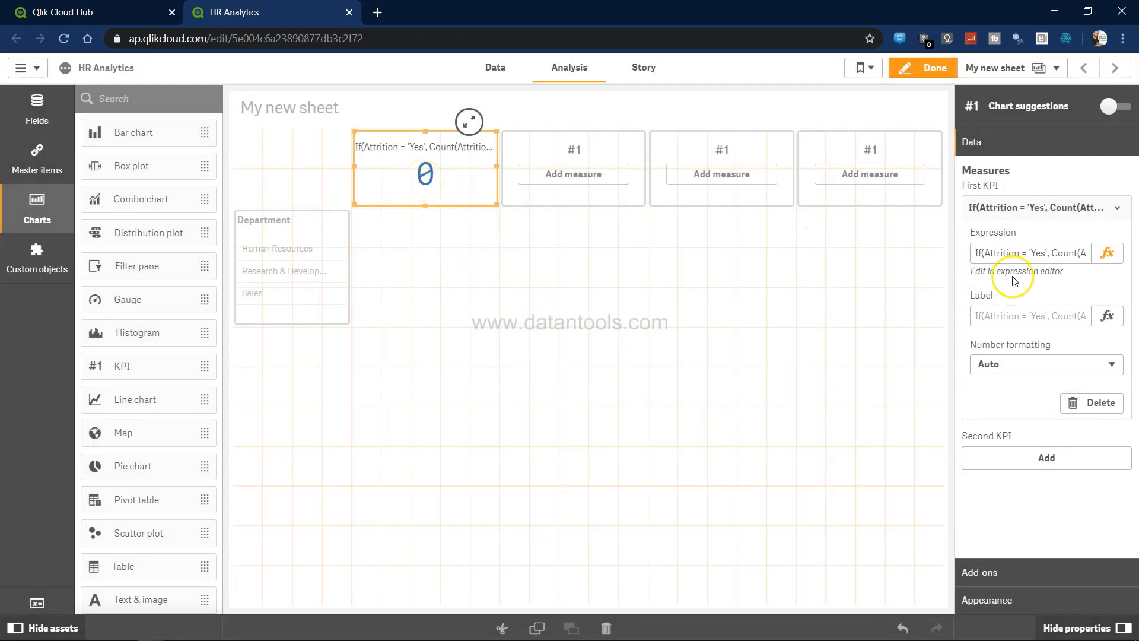
Replace Count(Attrition) with 1 in the first KPI's expression, making it If(Attrition = 'Yes', 1,0)
click(1108, 253)
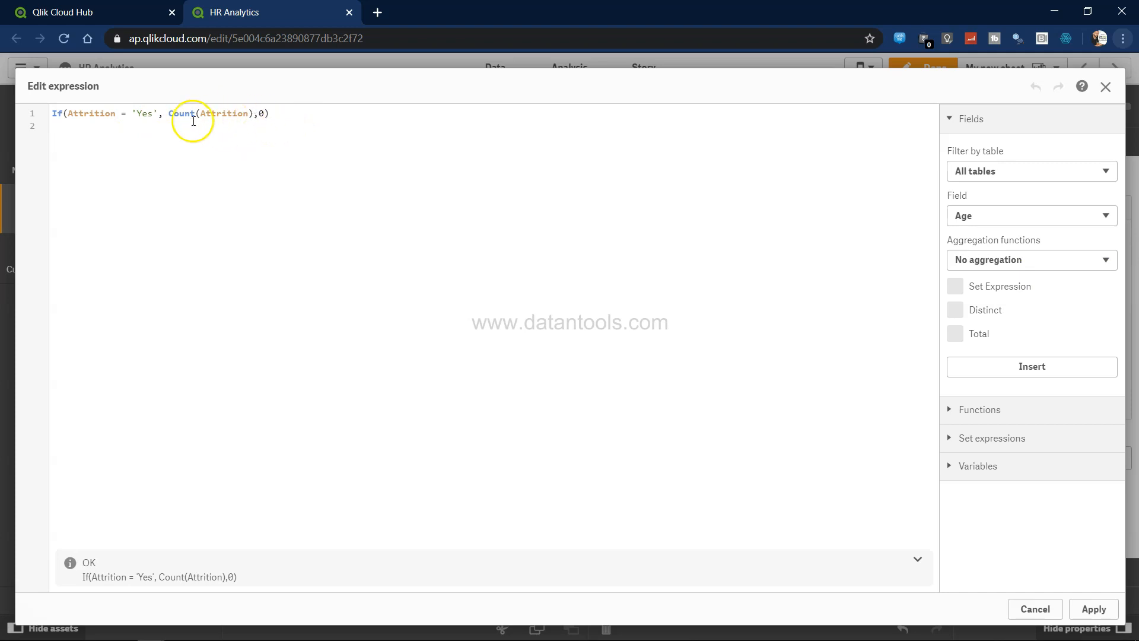
click(169, 112)
drag(169, 112, 254, 112)
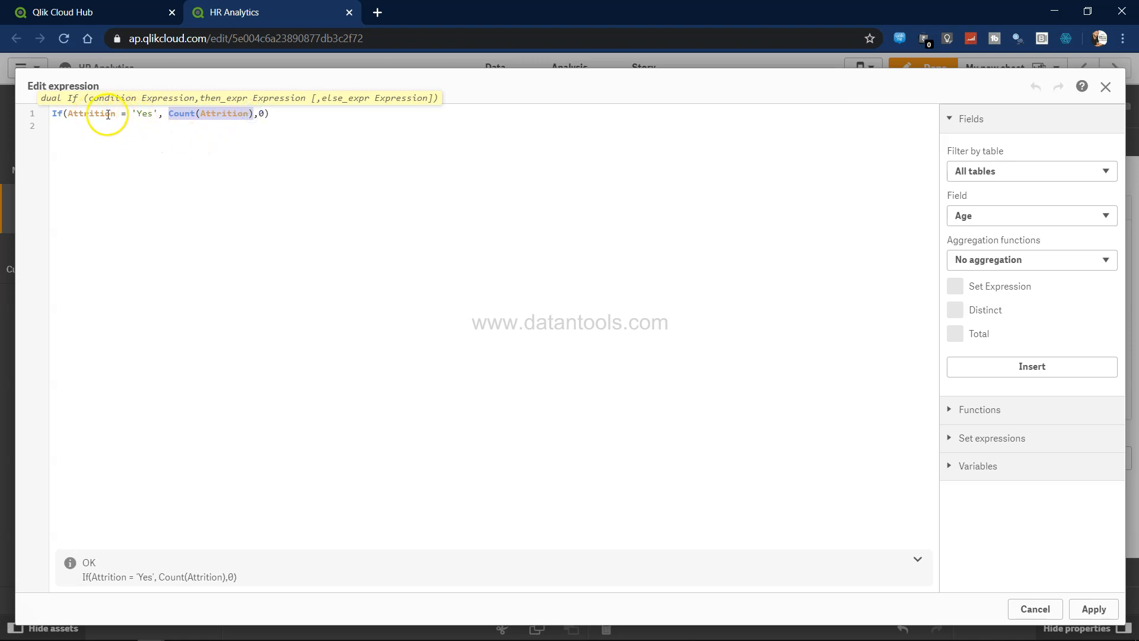
drag(153, 113, 83, 117)
click(83, 117)
mouse_move(168, 117)
mouse_down()
mouse_move(249, 115)
mouse_move(223, 119)
mouse_up()
click(247, 116)
click(223, 120)
key(shift+Right)
key(shift+Right)
key(shift+Right)
key(shift+Right)
key(shift+Right)
key(shift+Right)
key(shift+Right)
key(shift+Right)
key(shift+Right)
key(shift+Right)
key(shift+Right)
key(shift+Right)
key(shift+Right)
key(shift+Right)
key(shift+Right)
key(shift+Right)
key(BackSpace)
text(1)
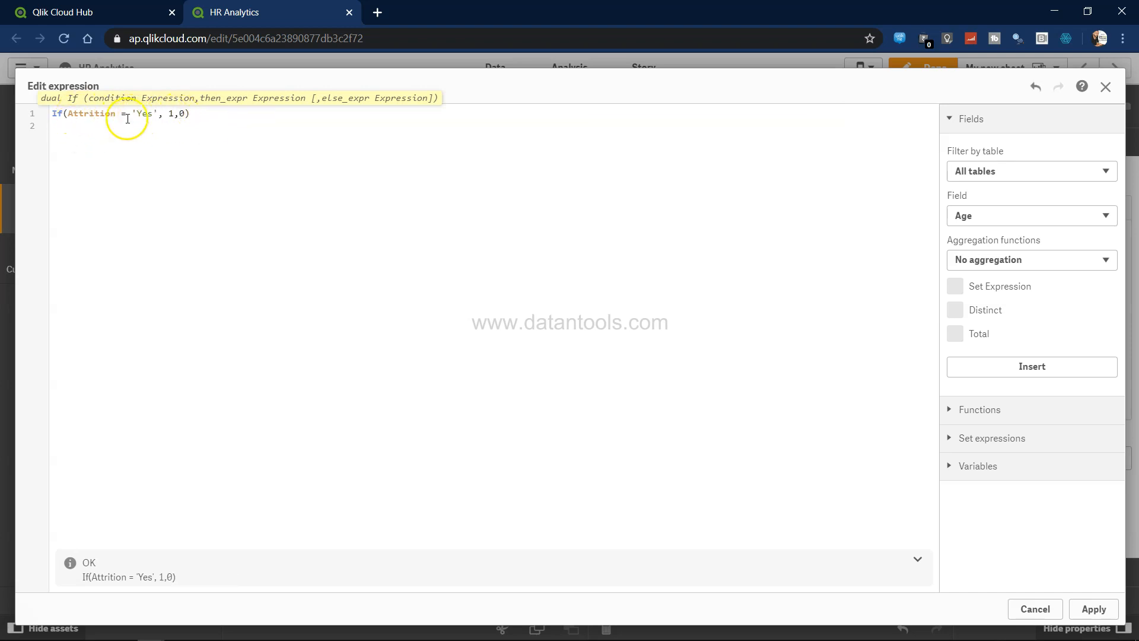
Wrap the If expression in a Sum function, giving Sum(If(Attrition = 'Yes', 1,0)), and apply it
click(53, 113)
text(Sum()
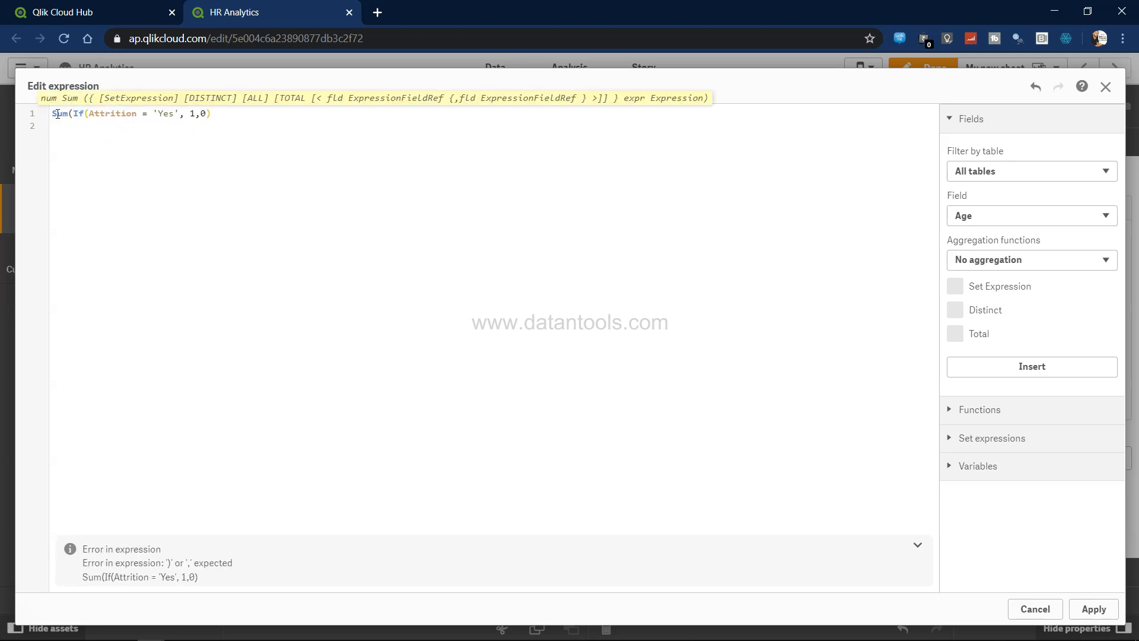
click(215, 113)
text())
click(1097, 611)
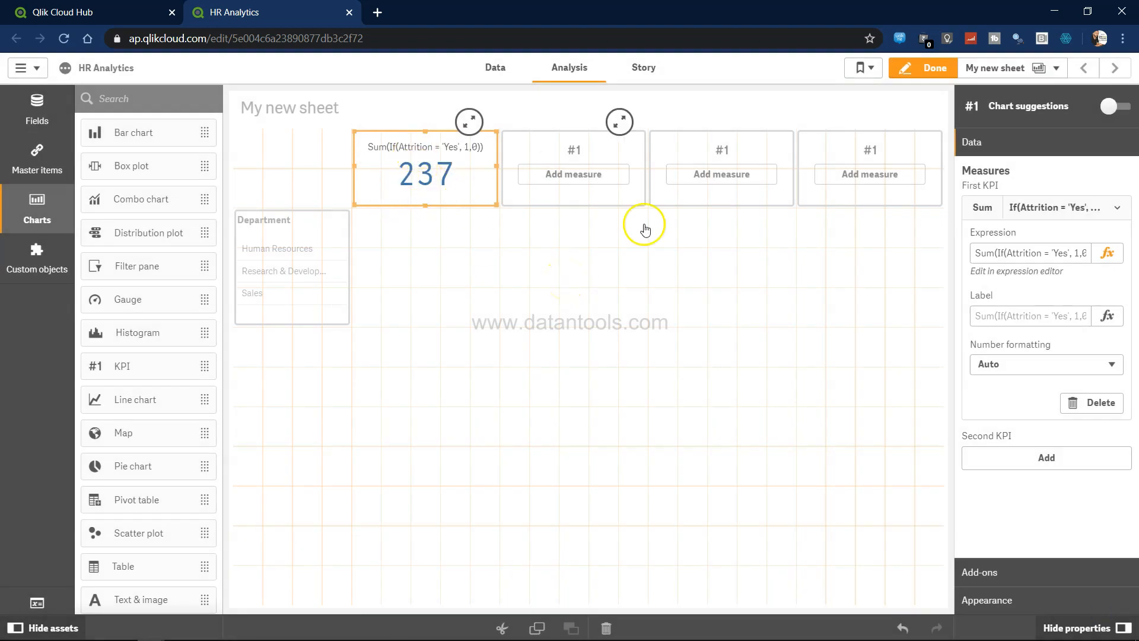
Label the first KPI's measure Attrition Count
click(1018, 322)
text(Avg)
key(BackSpace)
key(BackSpace)
key(BackSpace)
text(Total)
key(BackSpace)
key(BackSpace)
key(BackSpace)
key(BackSpace)
key(BackSpace)
text(Attrition Count)
click(1021, 321)
click(718, 315)
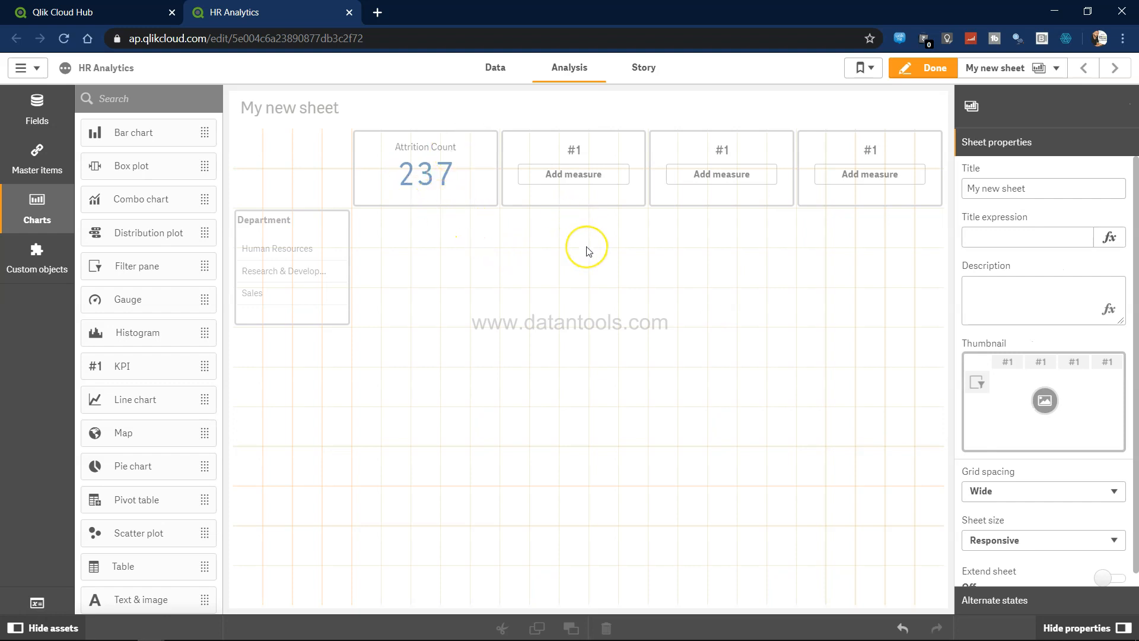
Check the next KPI on the dashboard requirements slide and add Avg(MonthlyIncome) as the second KPI's measure in Qlik
key(alt+Tab)
key(alt+Tab)
key(alt+Tab)
click(245, 233)
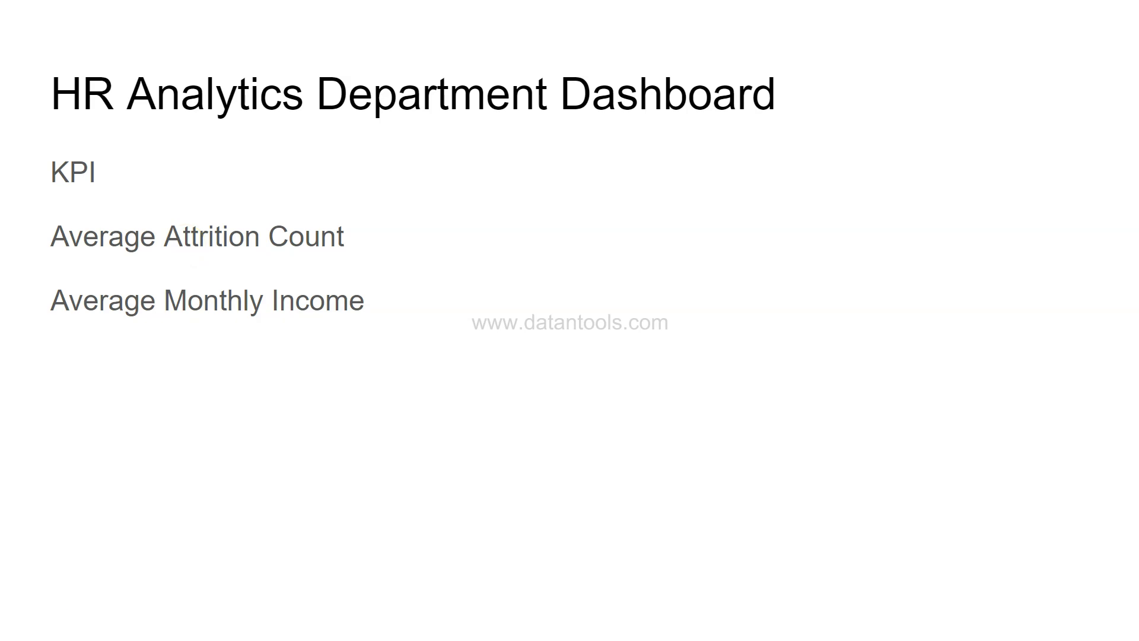
key(alt+Tab)
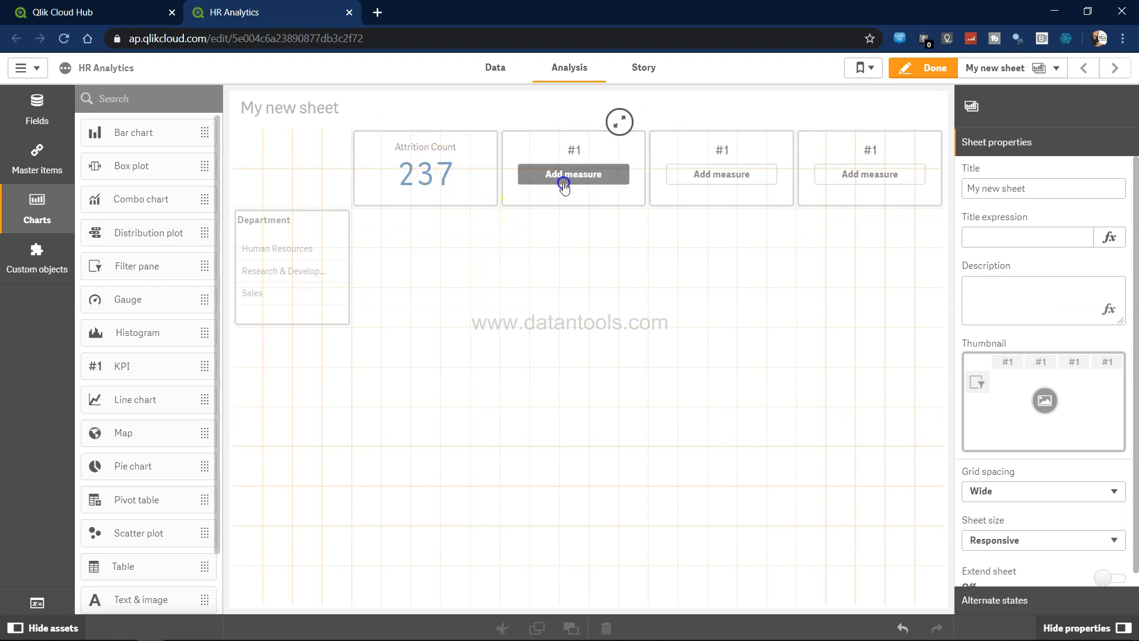
click(564, 178)
click(566, 179)
click(571, 180)
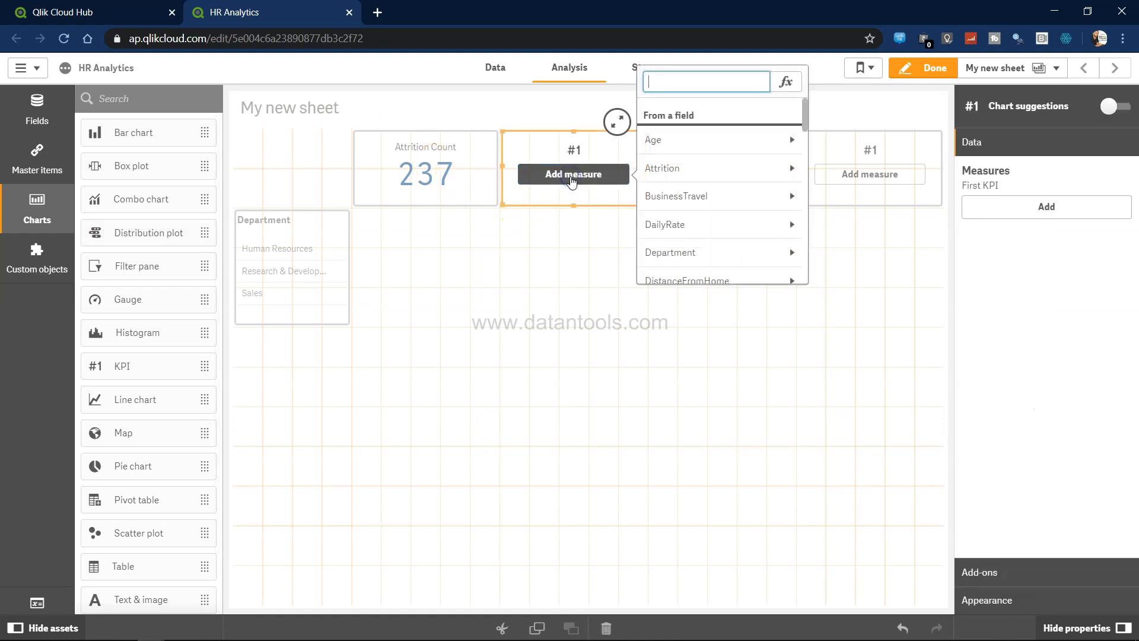
text(mon)
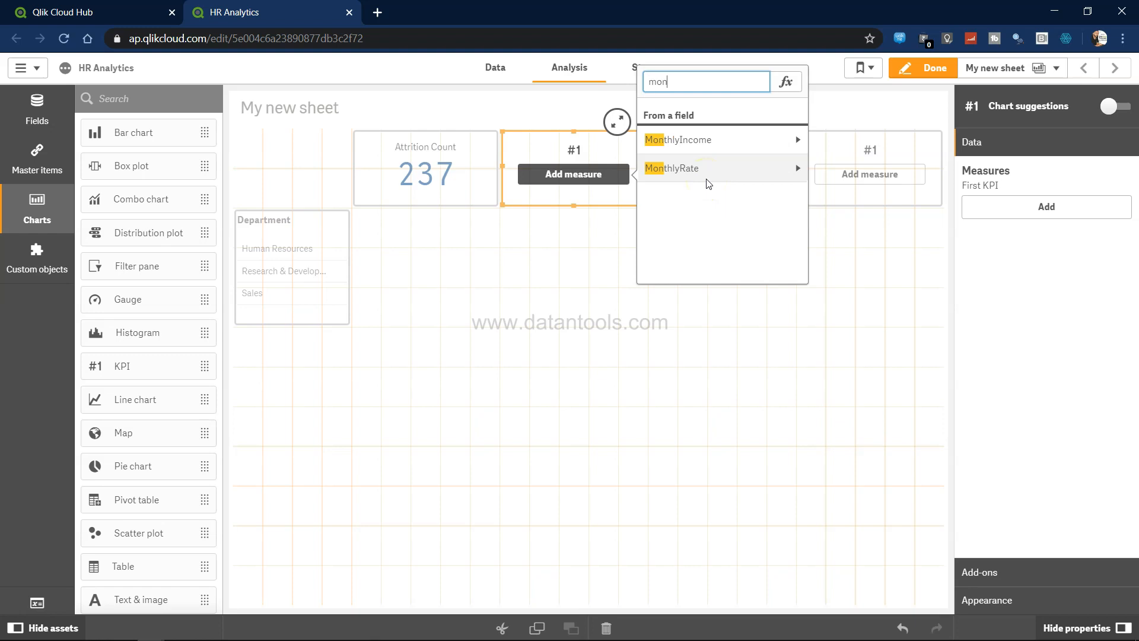
click(797, 138)
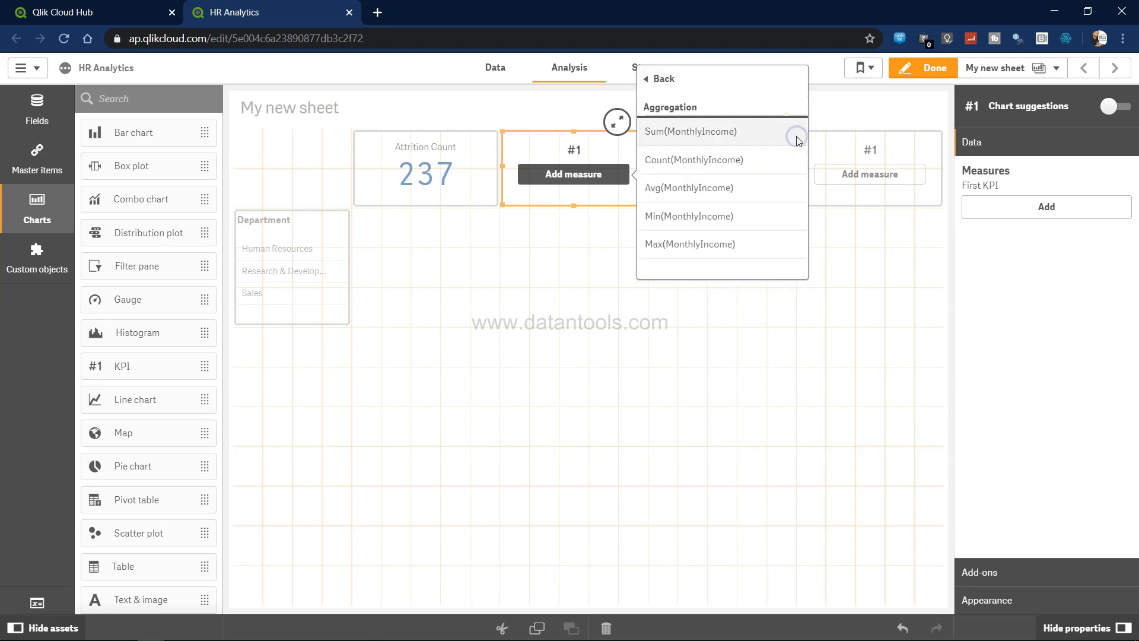
click(711, 187)
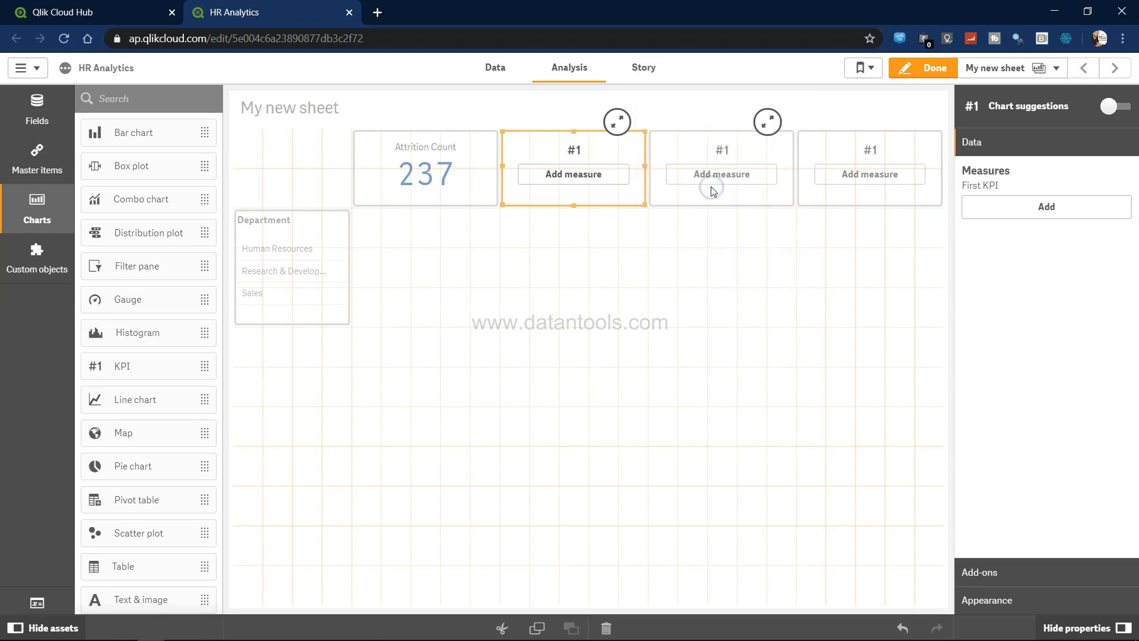
Add Avg(Age) as the third KPI's measure, checking the requirements slide for the KPI needed
click(730, 174)
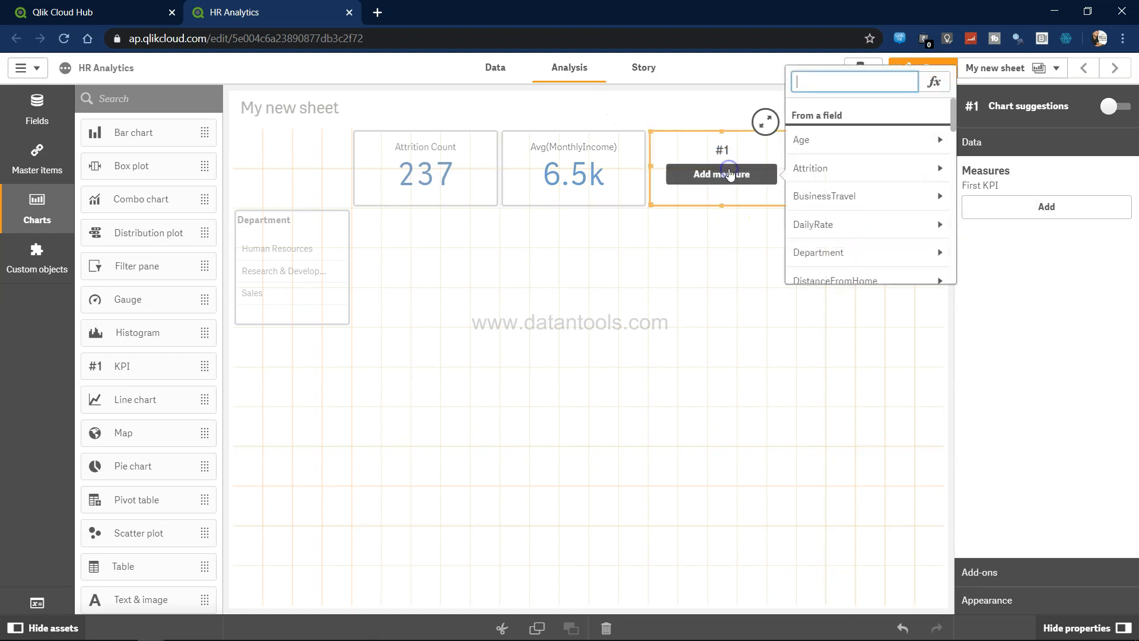
key(alt+Tab)
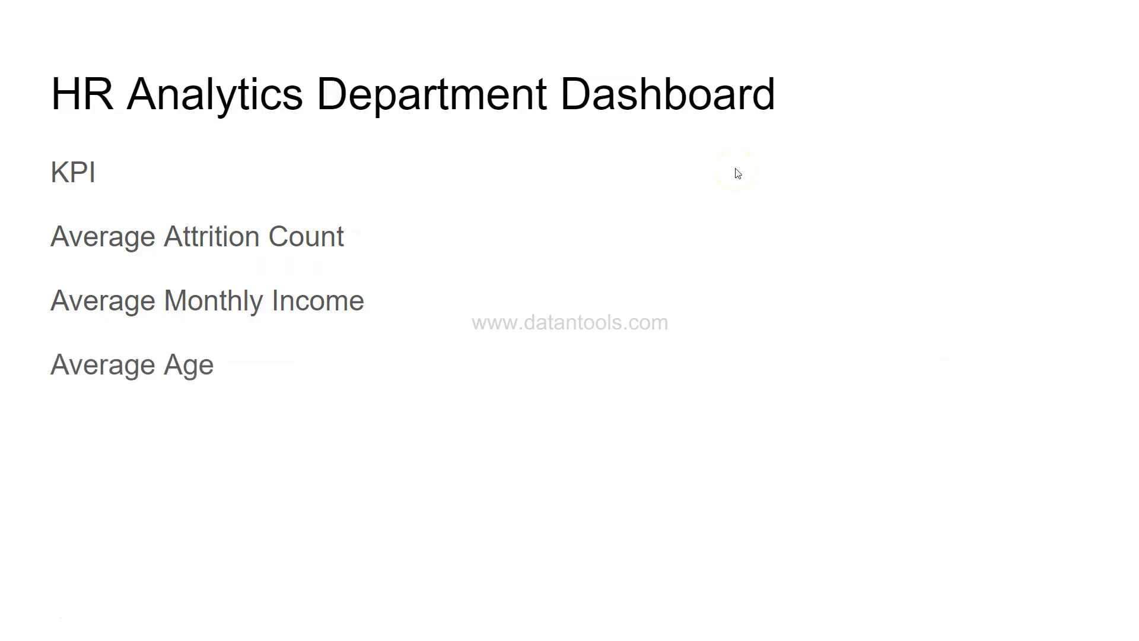
key(alt+Tab)
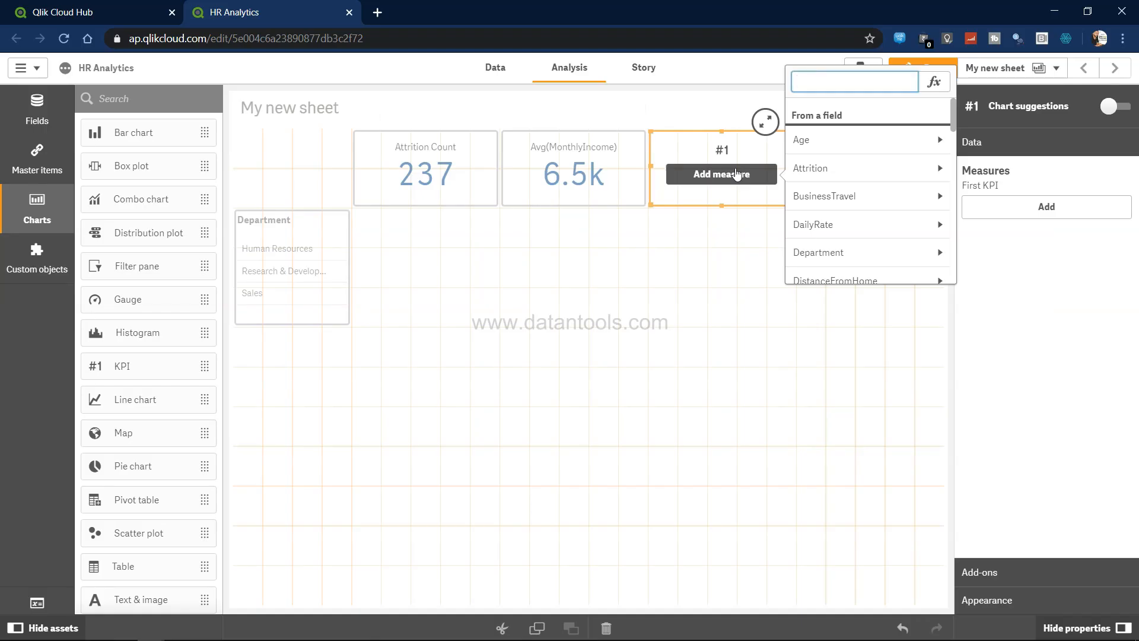
click(944, 140)
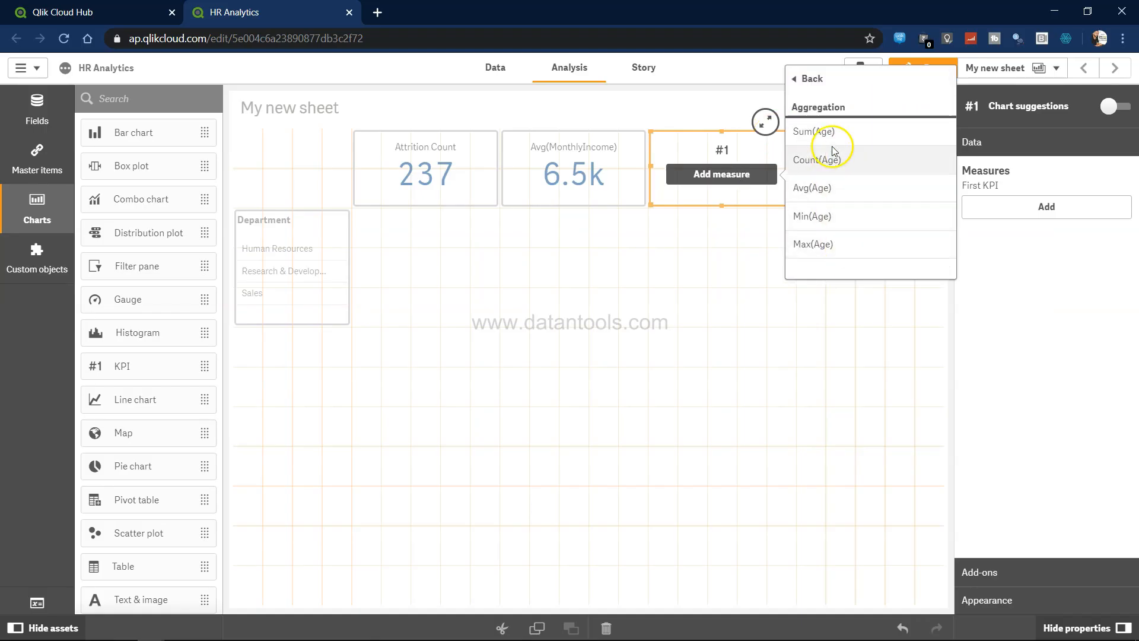
click(831, 187)
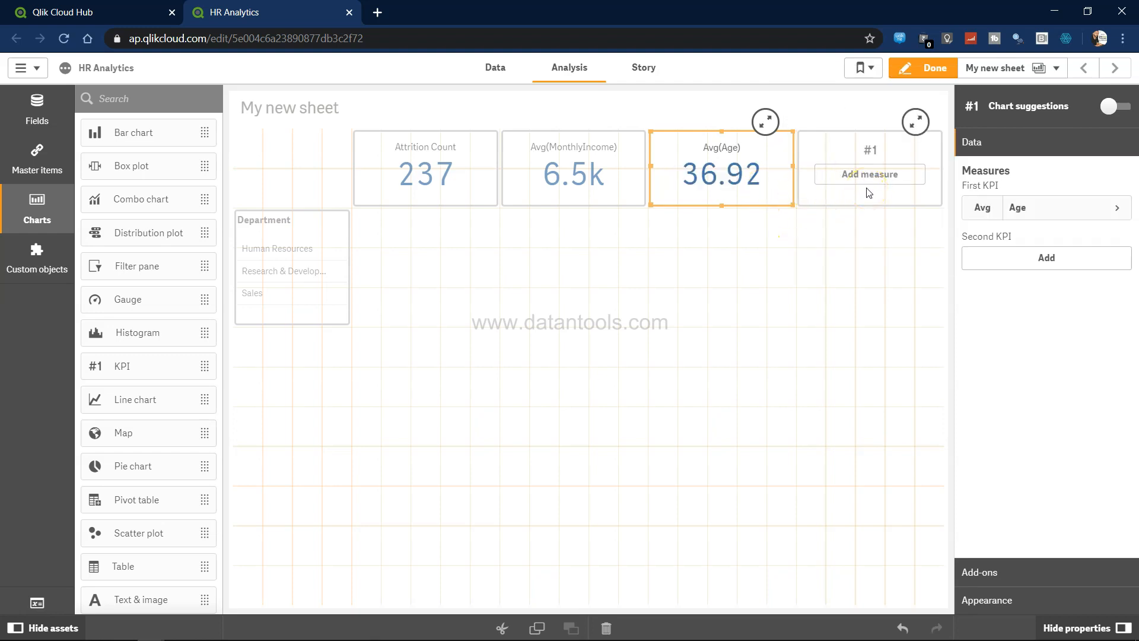
Check the requirements slide for the next KPI and add Avg(TotalWorkingYears) as the fourth KPI's measure in Qlik
key(alt+Tab)
key(Right)
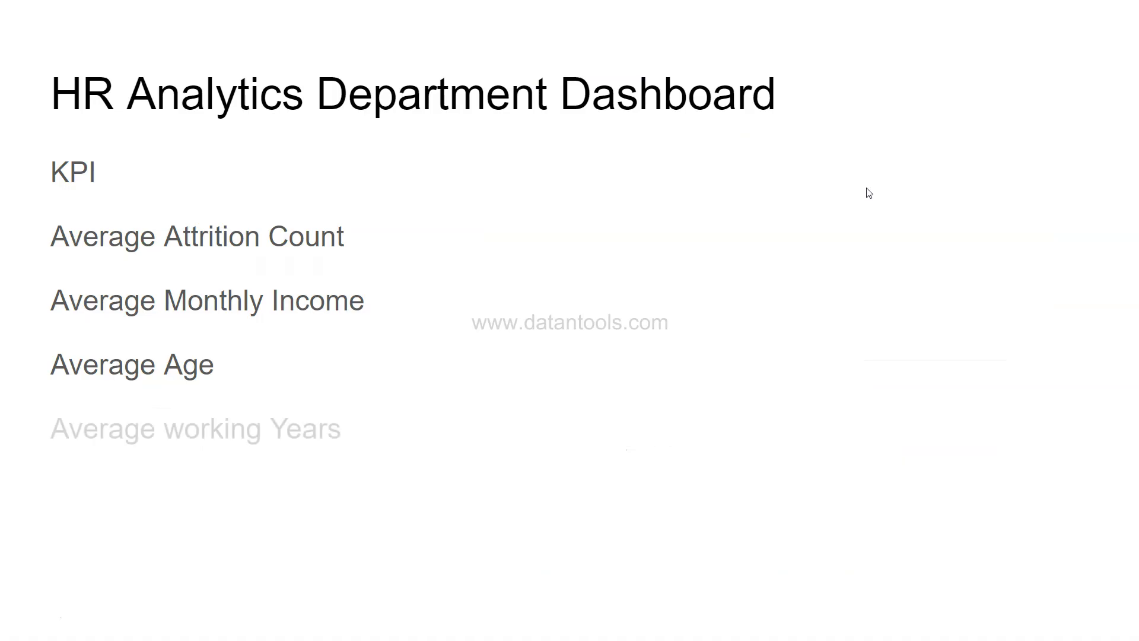
key(alt+Tab)
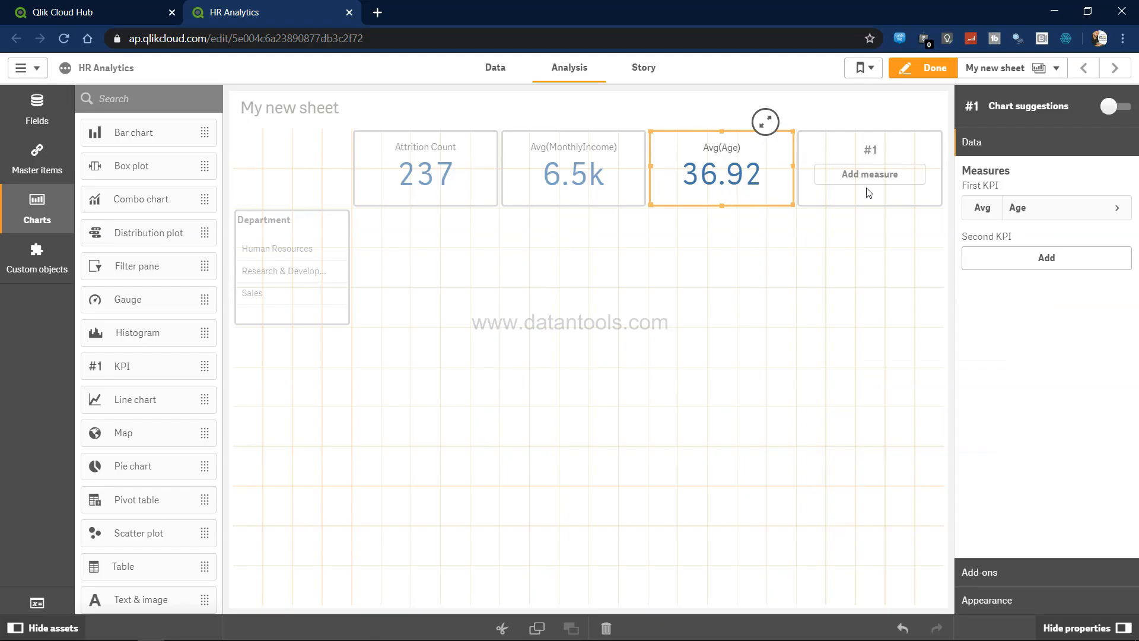
click(870, 174)
click(870, 174)
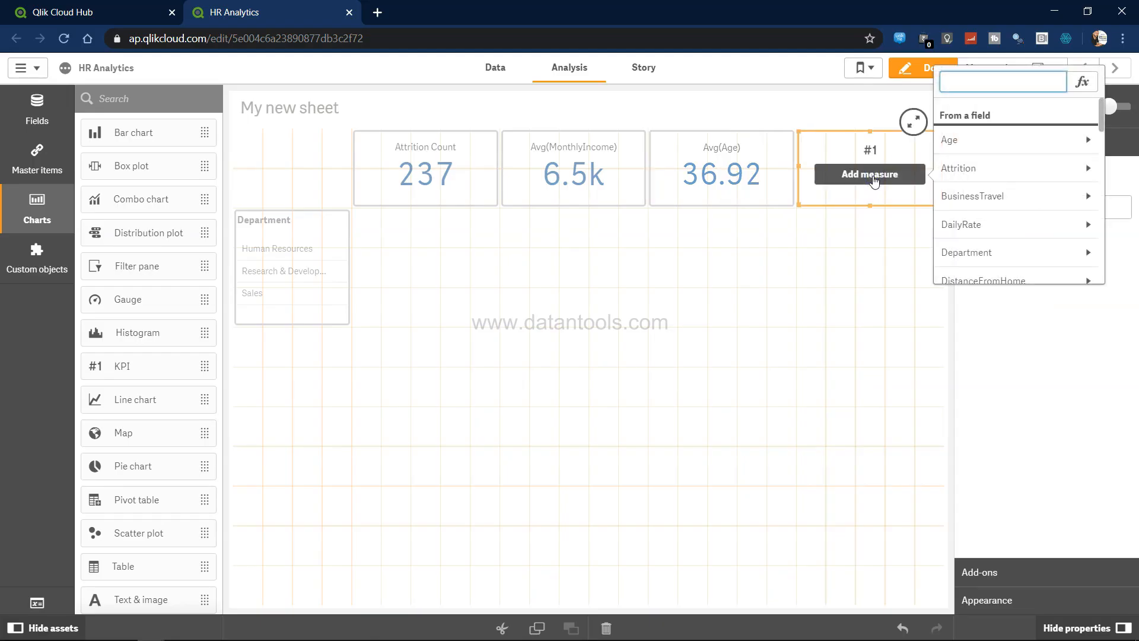
text(work)
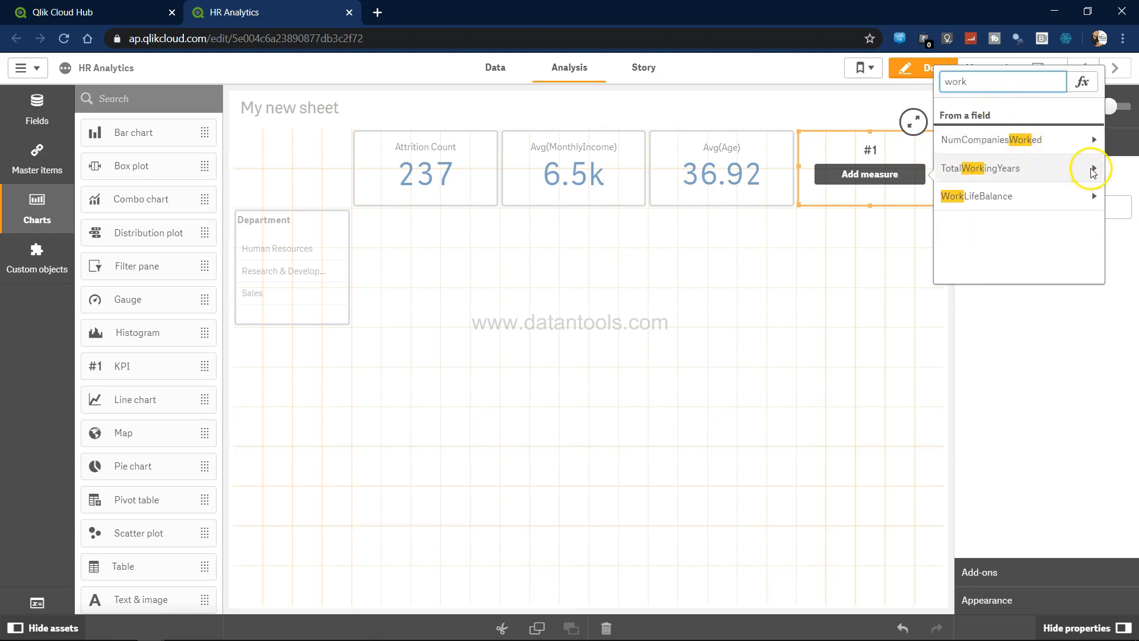
click(1092, 169)
click(1011, 189)
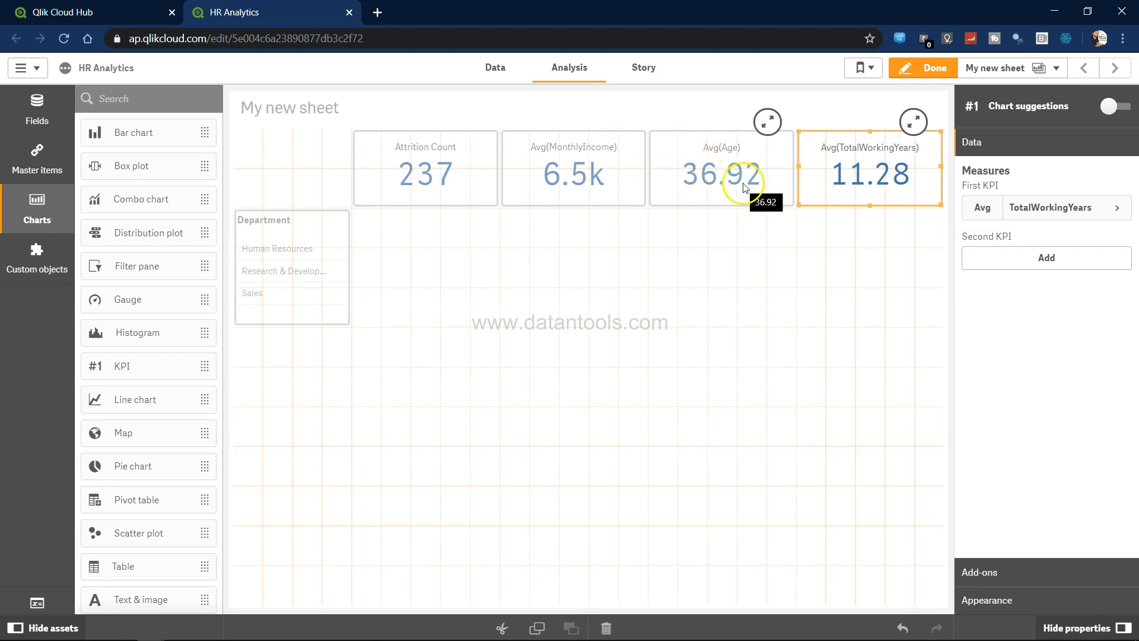
click(890, 178)
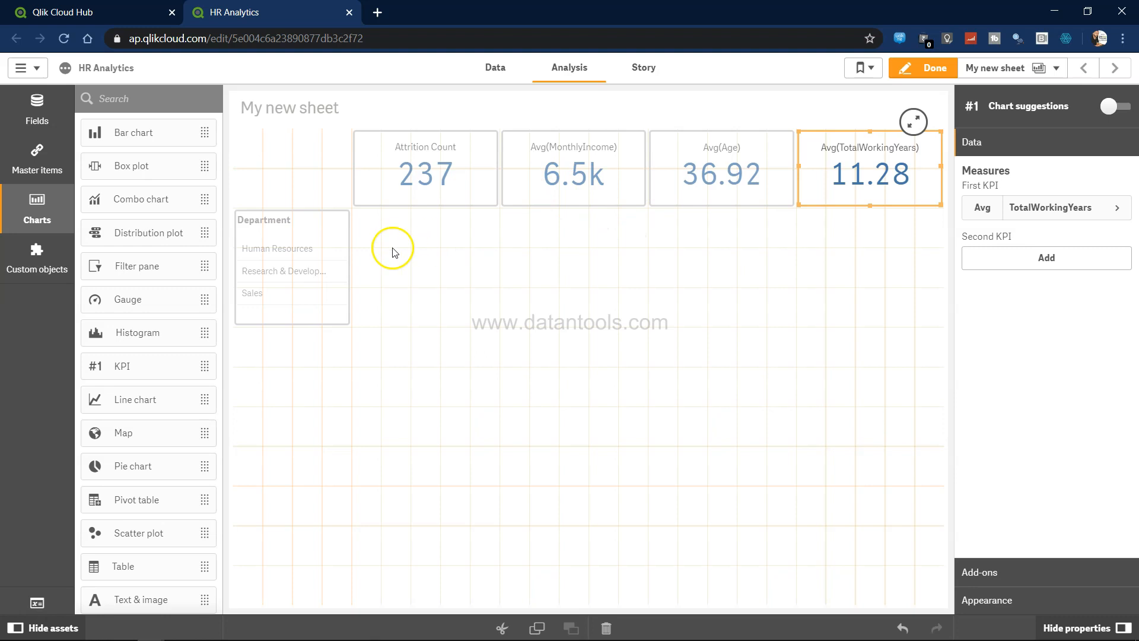
Finish editing the sheet and compare the KPIs for Human Resources, Research & Development and Sales using the Department filter
click(926, 69)
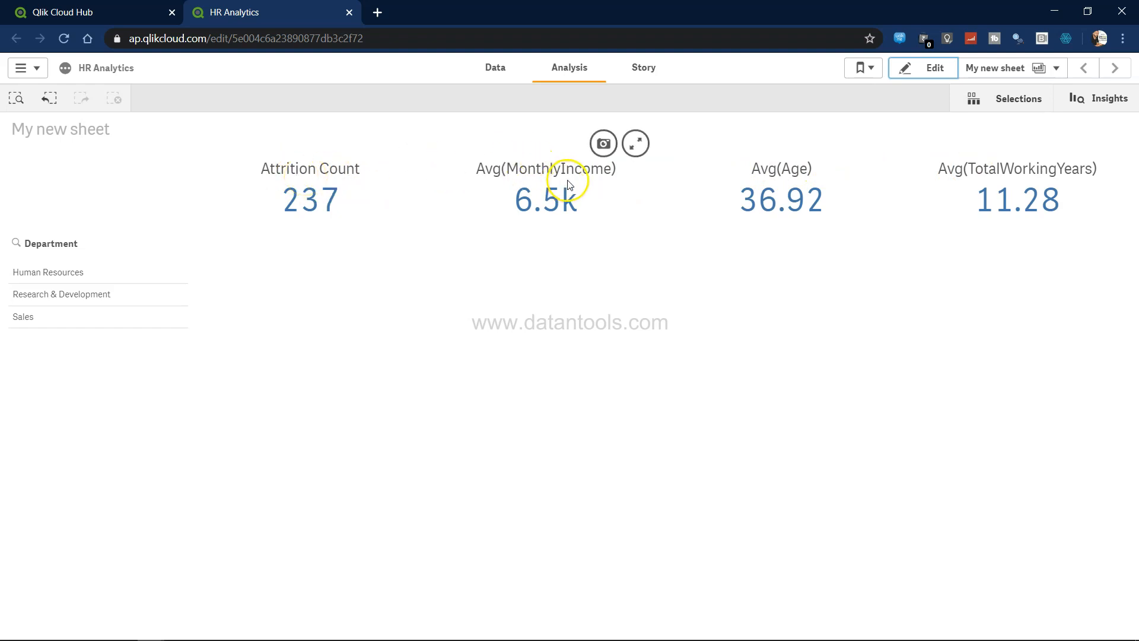
click(76, 275)
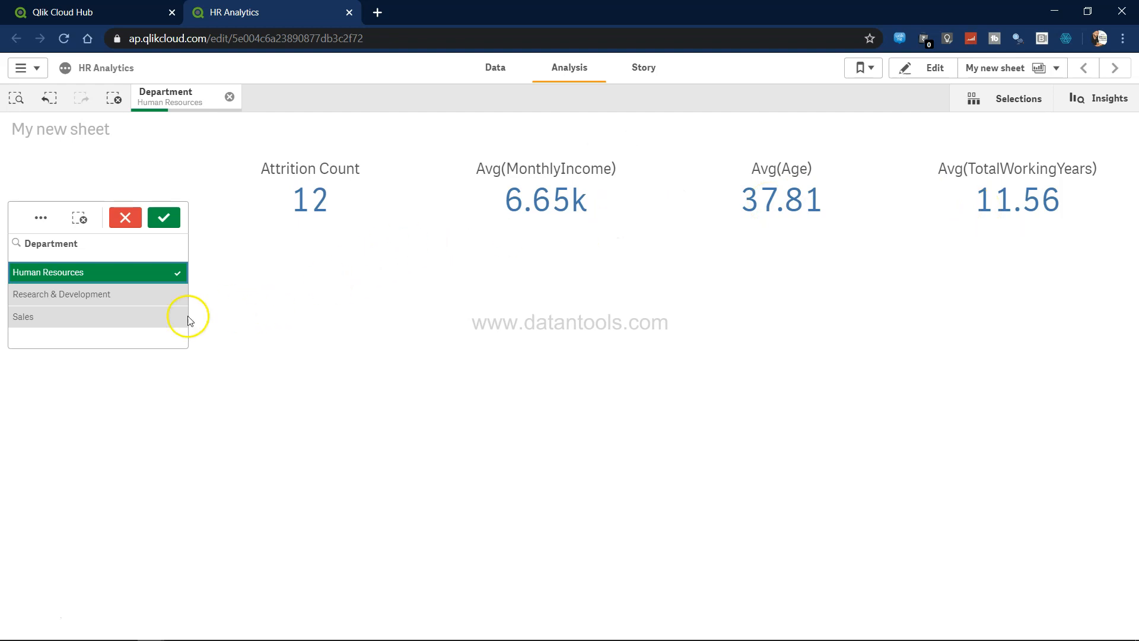
click(130, 293)
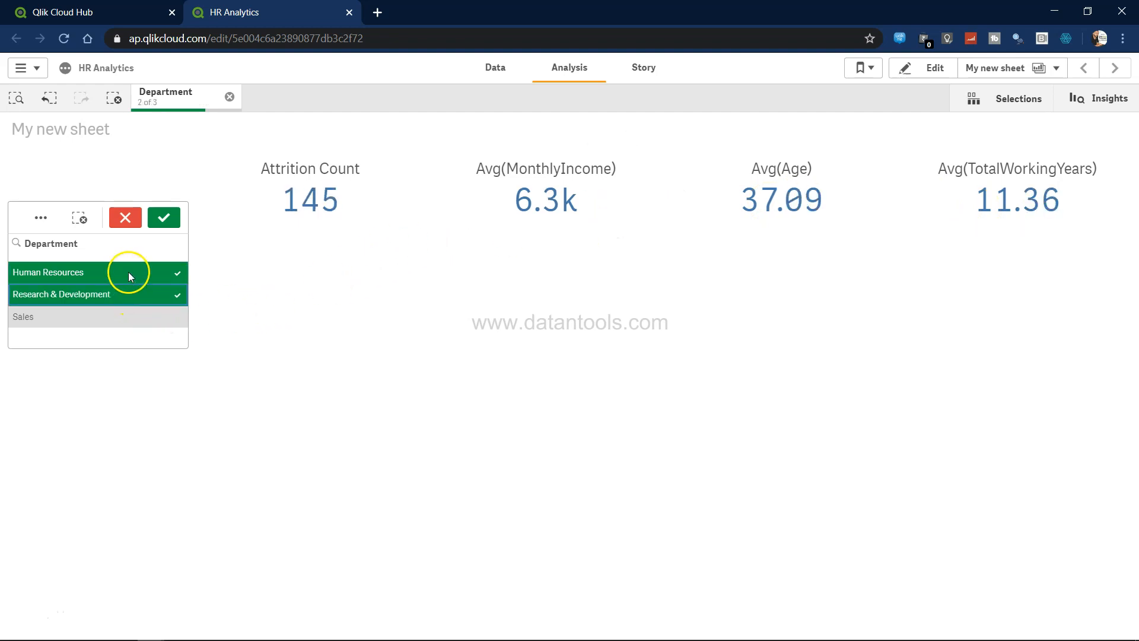
click(129, 273)
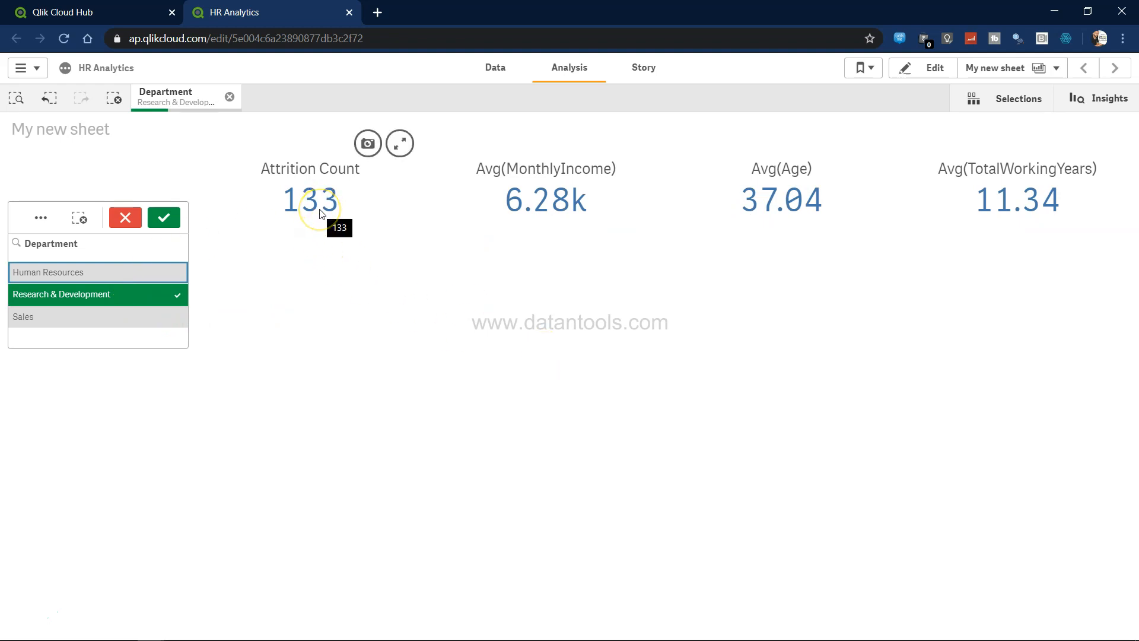
click(166, 271)
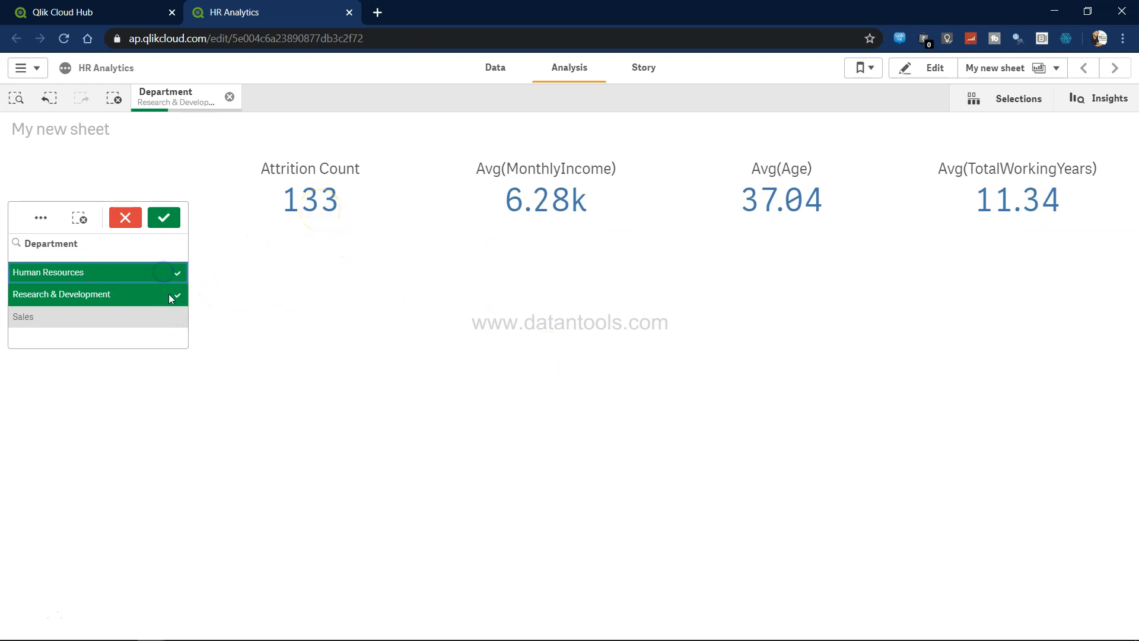
click(169, 298)
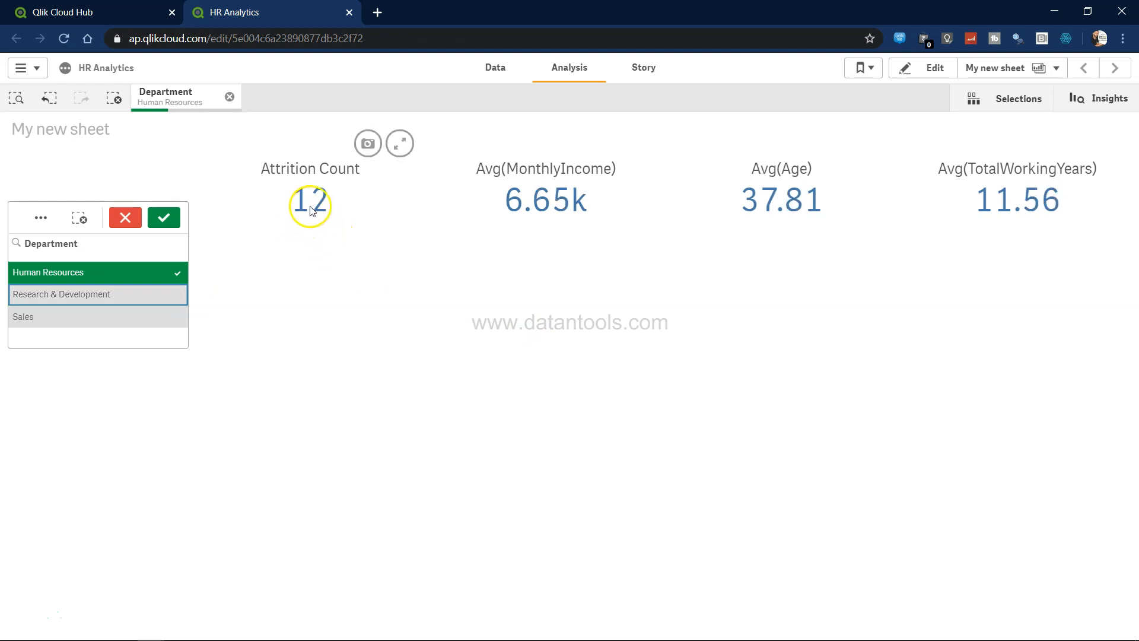
click(168, 294)
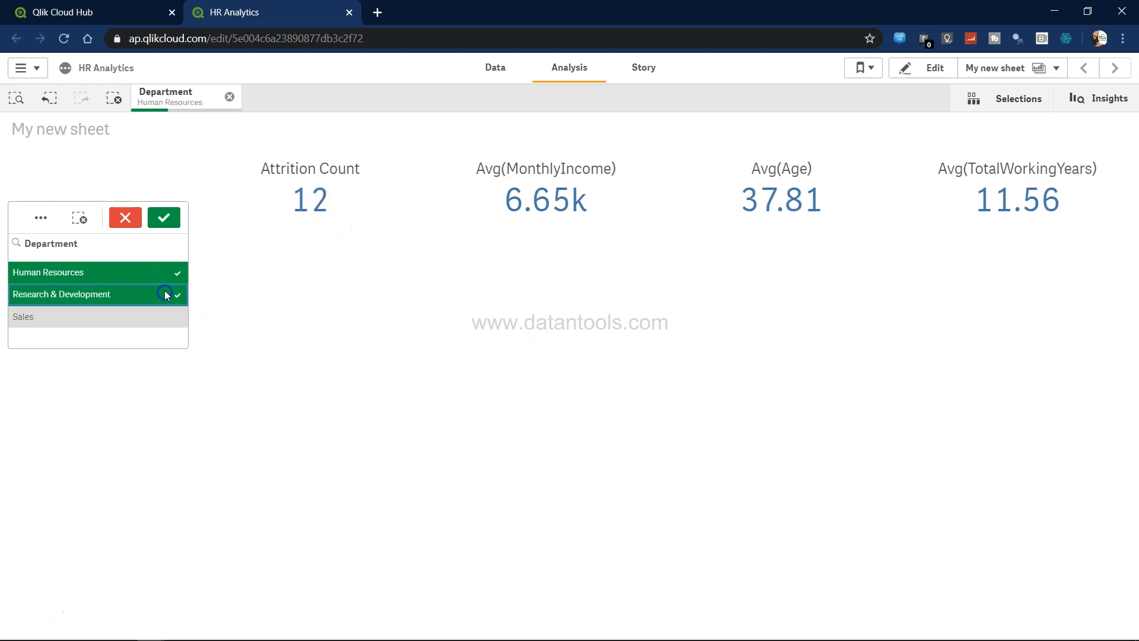
click(170, 273)
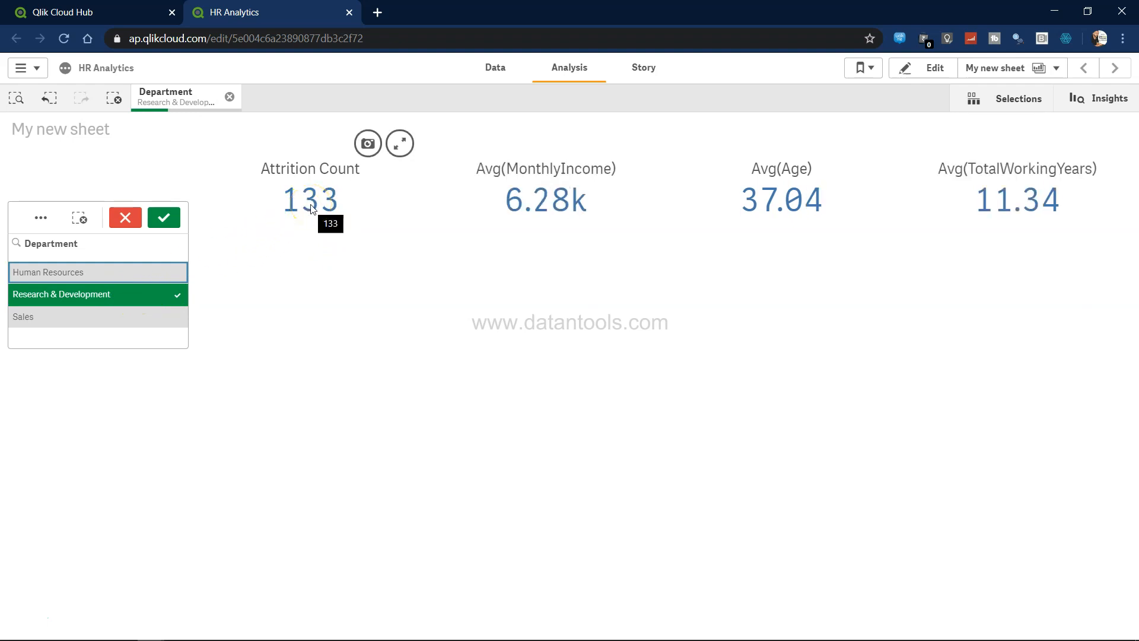
click(152, 316)
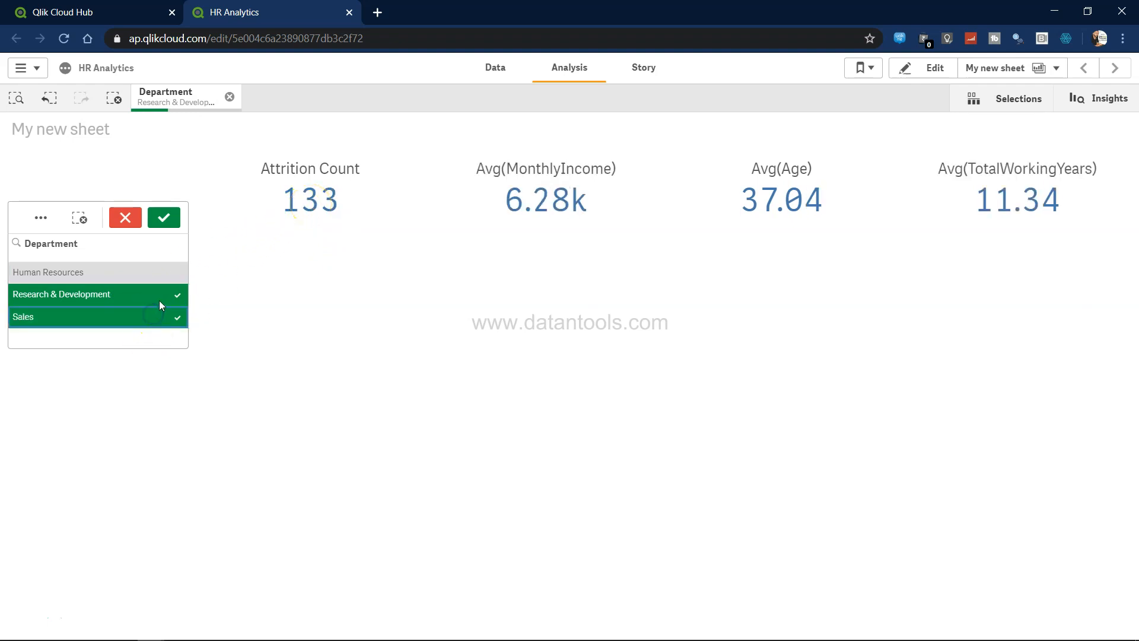
click(159, 299)
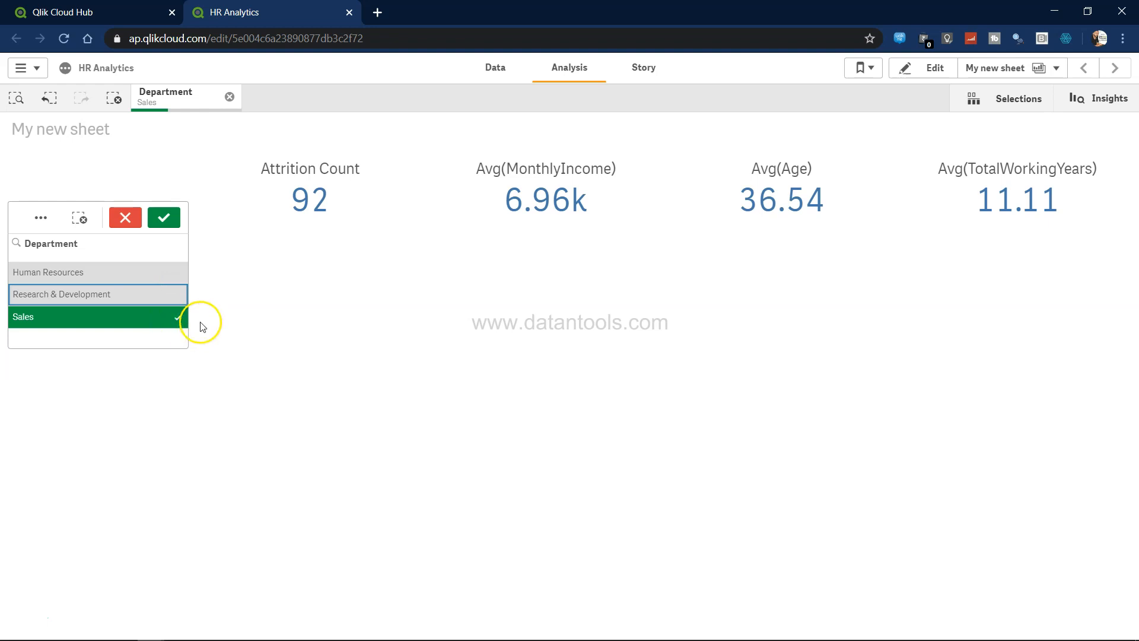
Resume editing, check the requirements slide for the next KPI, and add a KPI above the Department filter with the measure Avg(YearsAtCompany)
click(931, 66)
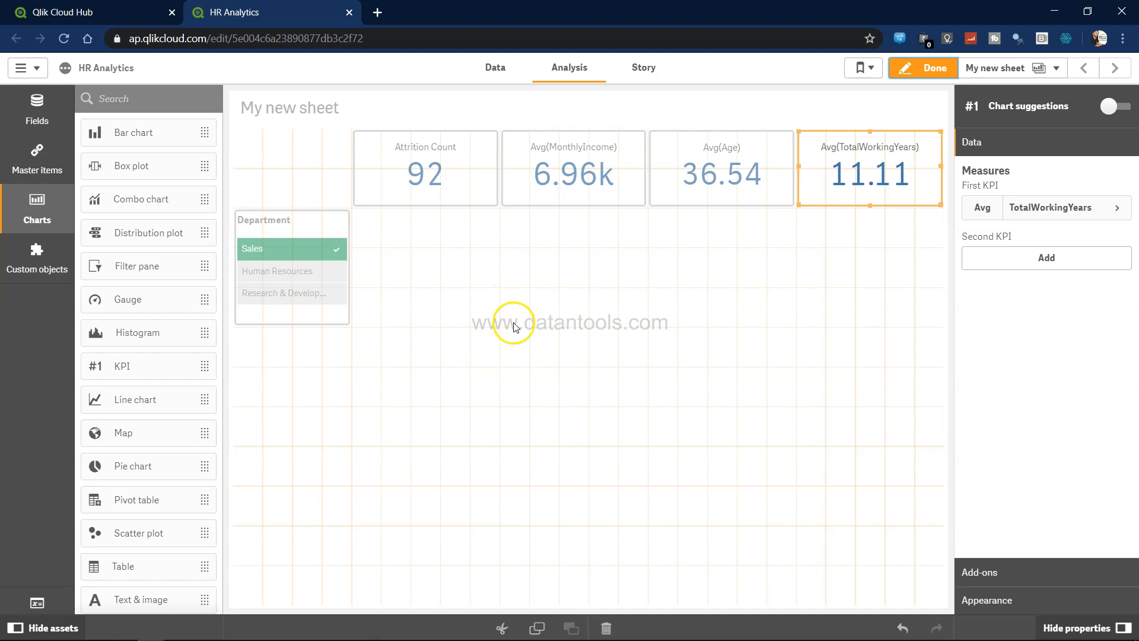
key(alt+Tab)
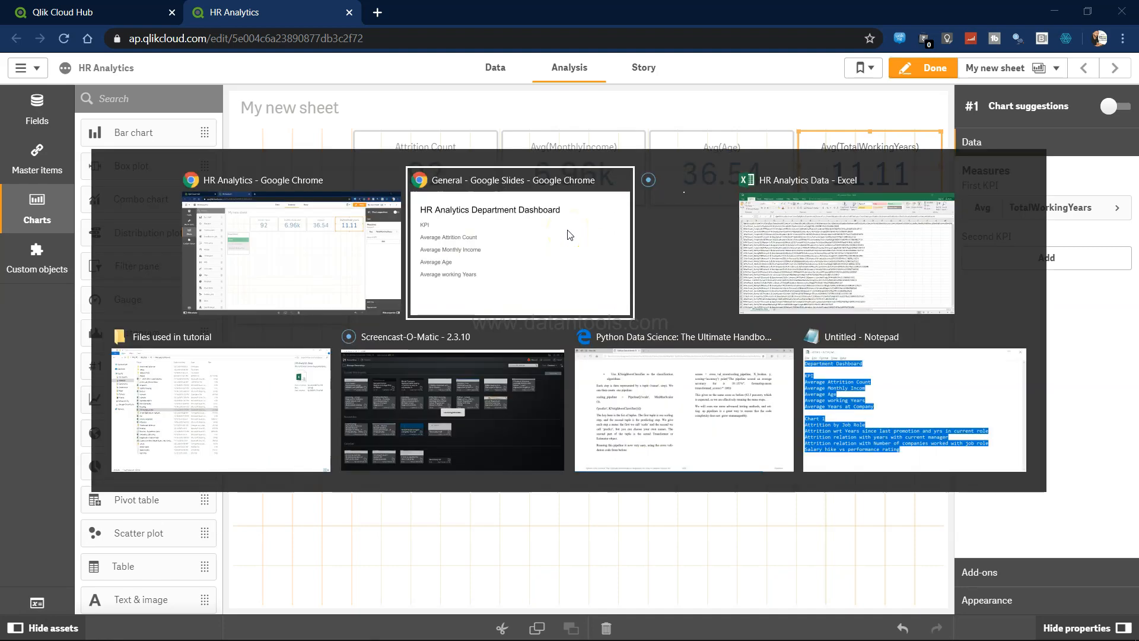
click(571, 235)
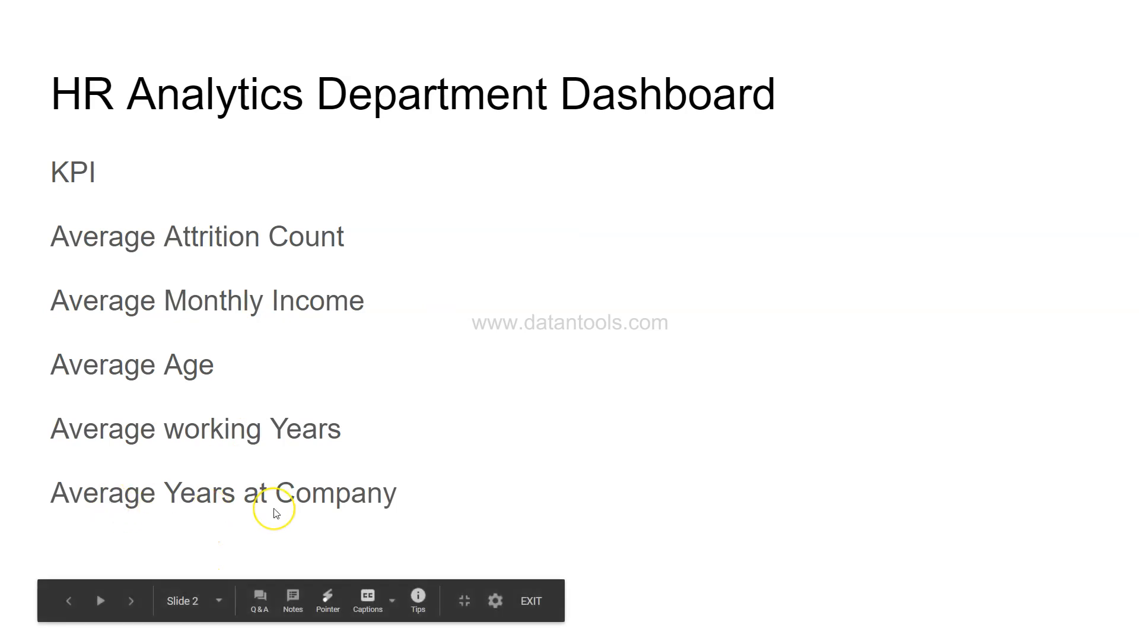
key(alt+Tab)
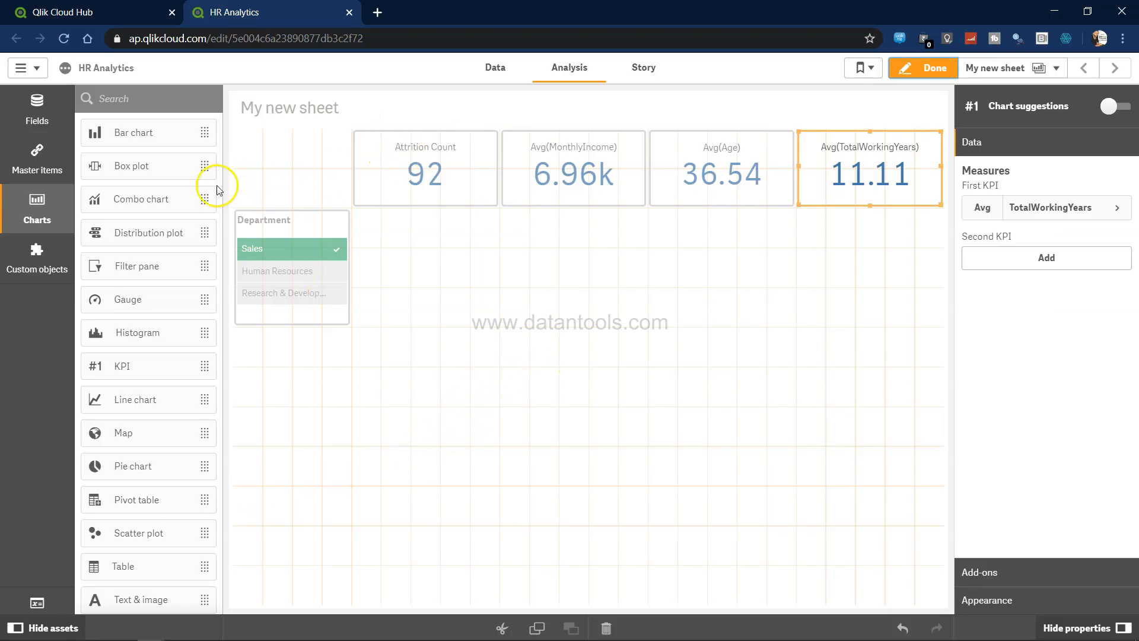
drag(155, 368, 304, 168)
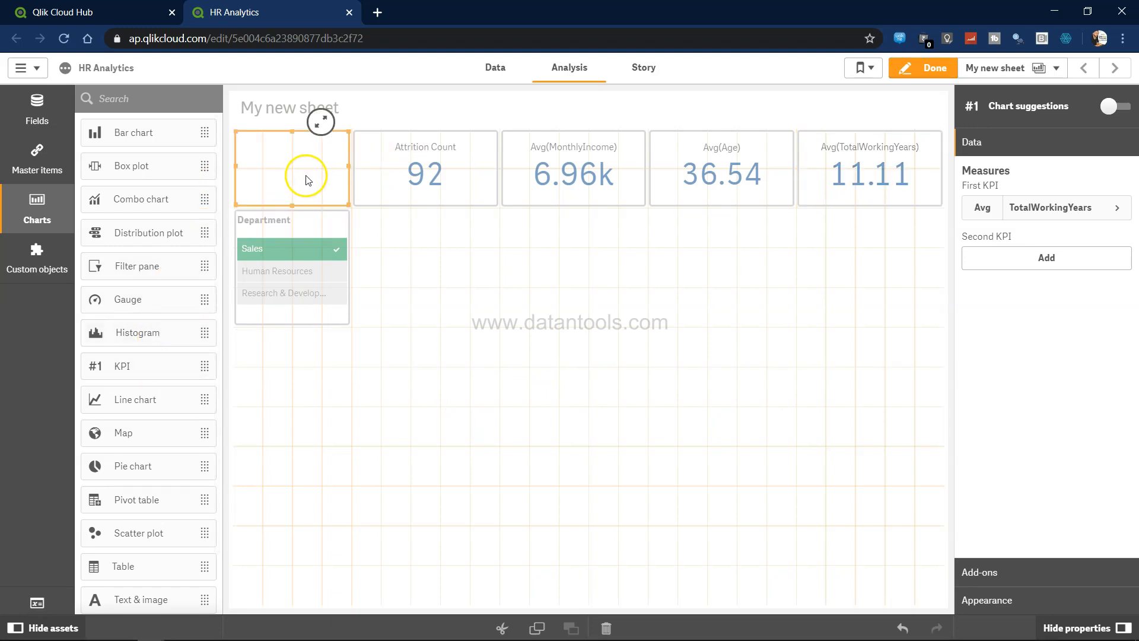
click(306, 178)
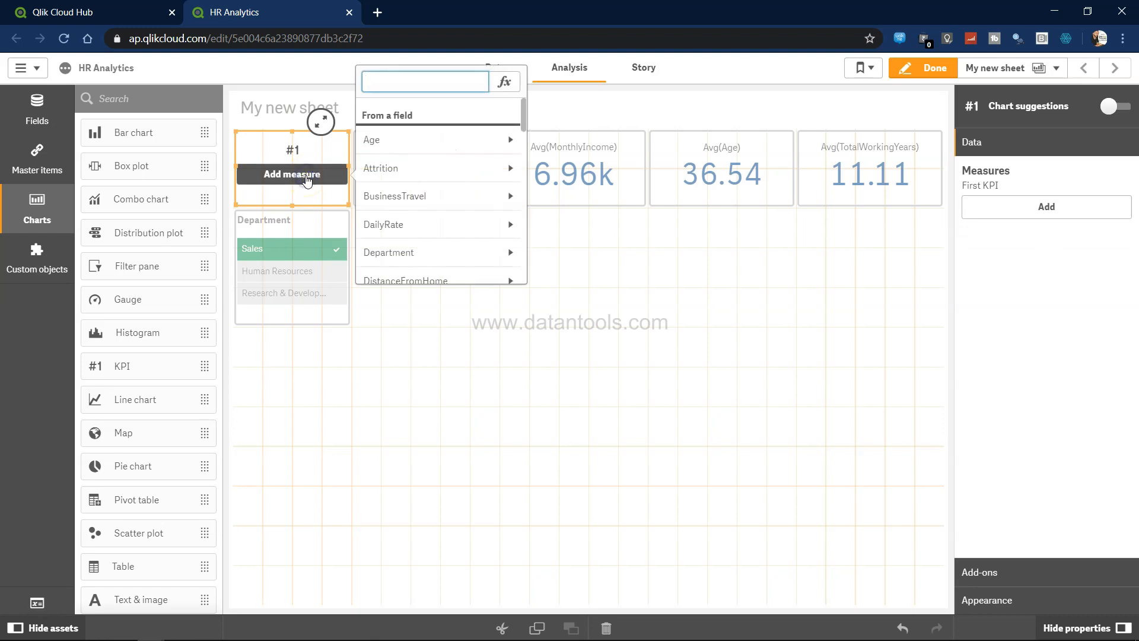
text(compa)
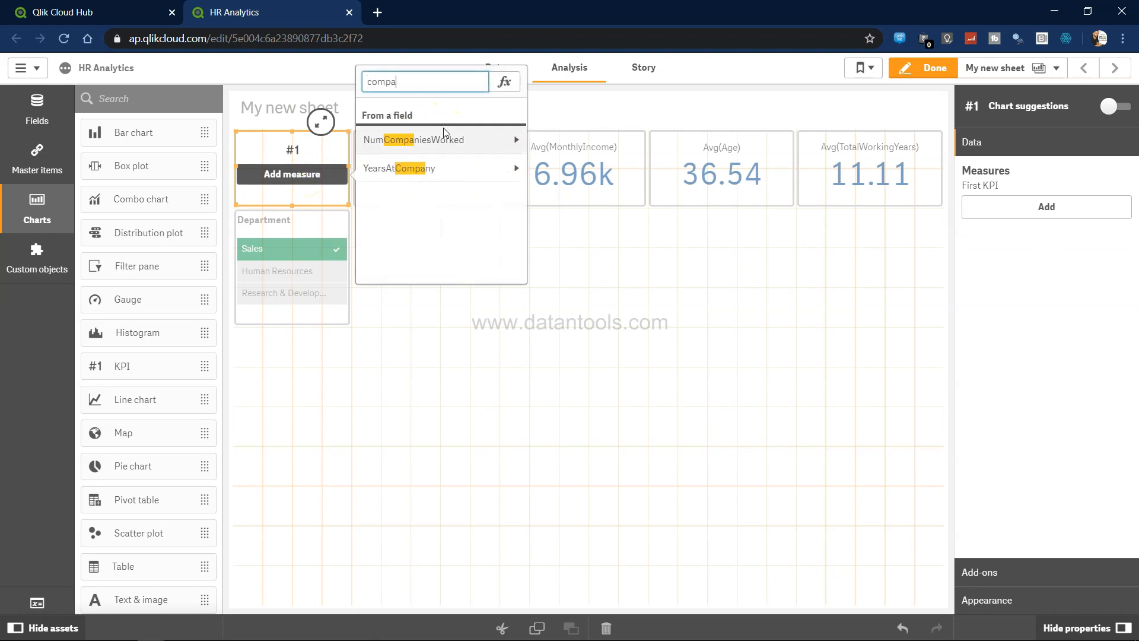
click(515, 170)
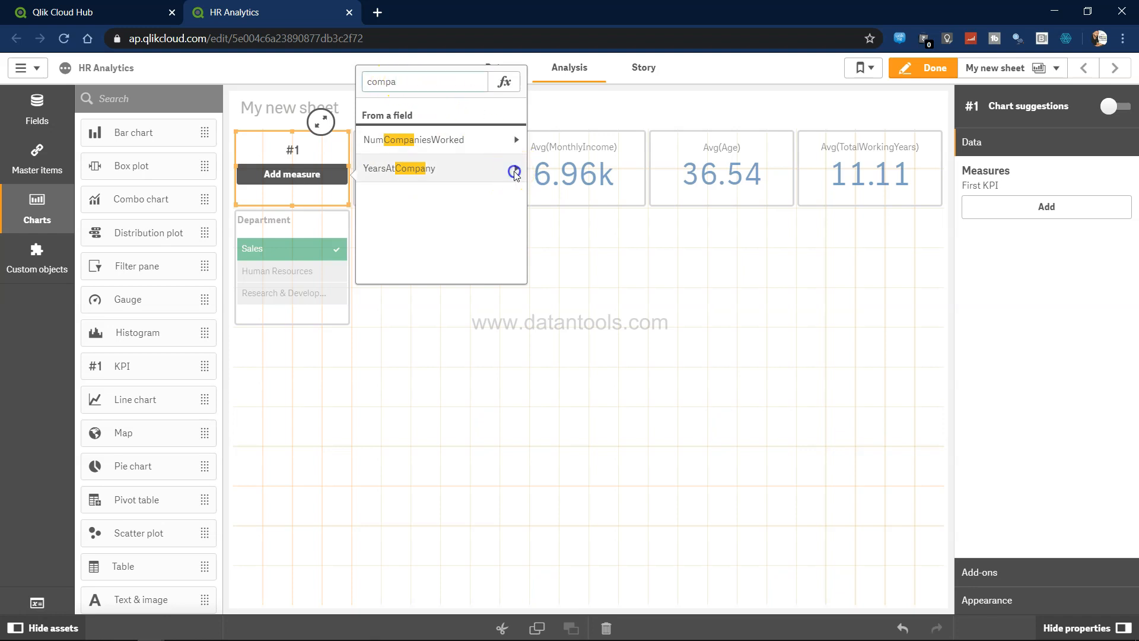
click(455, 187)
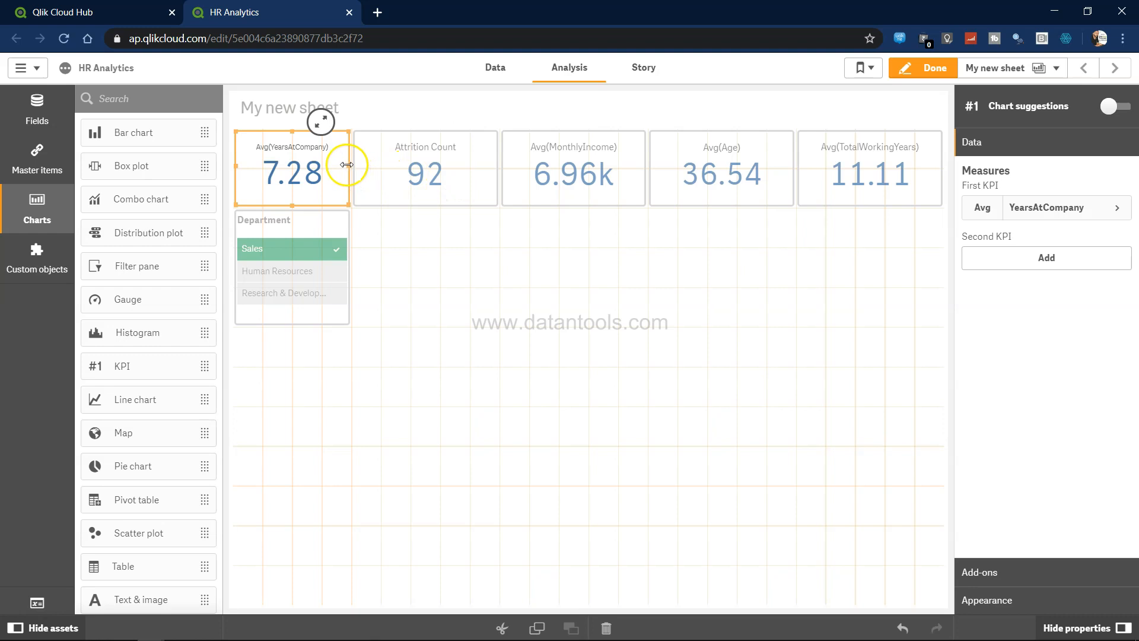
click(369, 167)
click(487, 319)
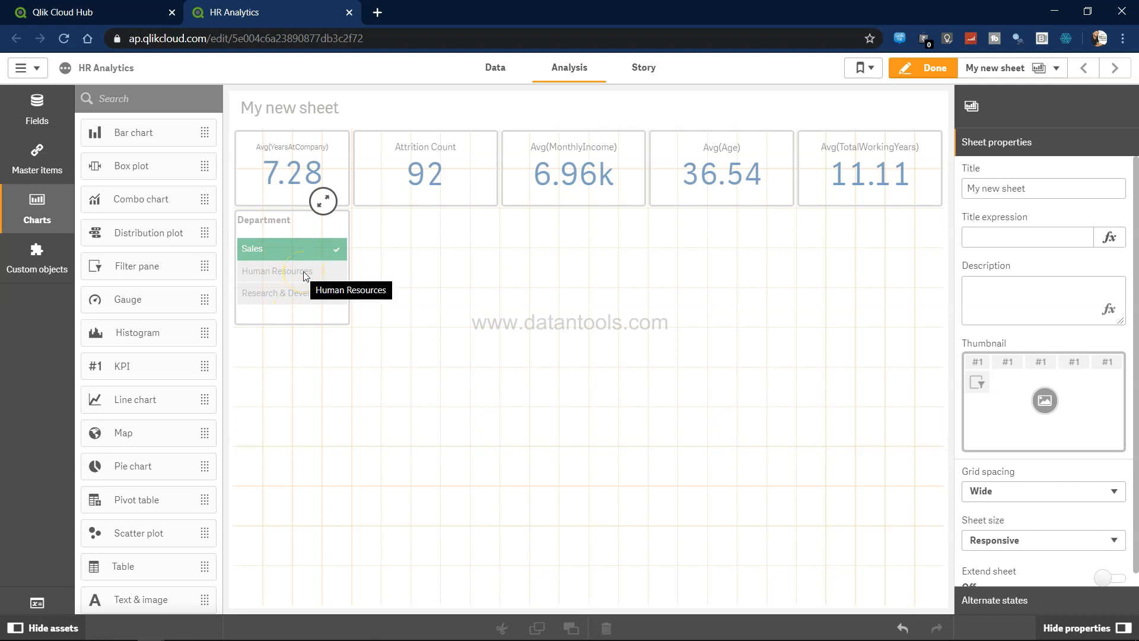
Place a bar chart beside the Department filter and enlarge it to span the Attrition Count and Avg(MonthlyIncome) KPIs
key(alt+Tab)
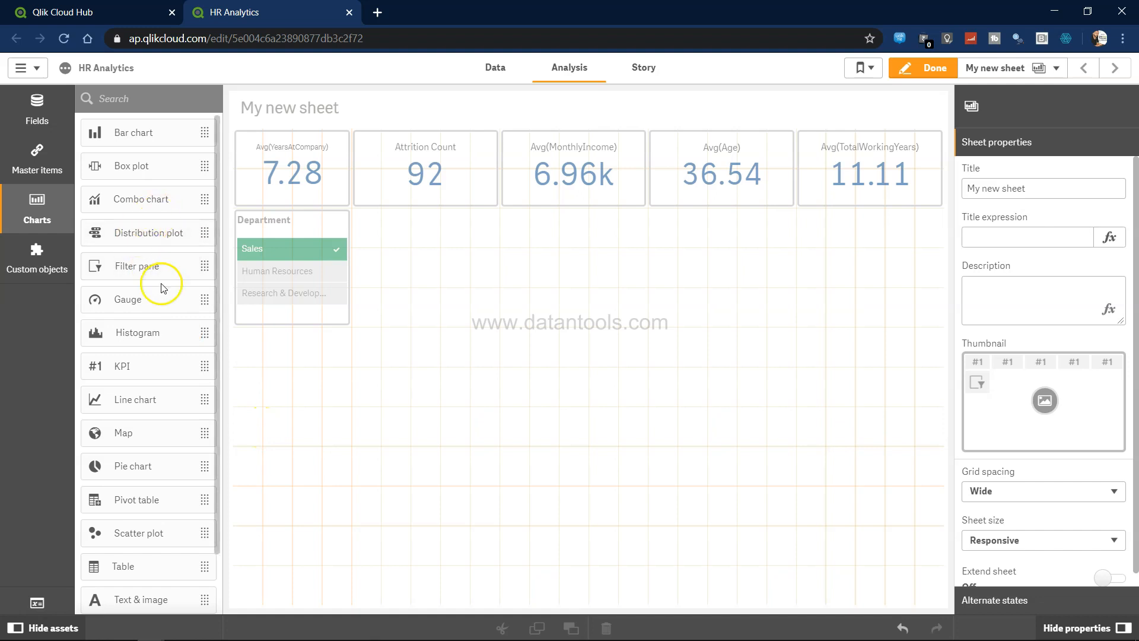
drag(141, 137, 442, 298)
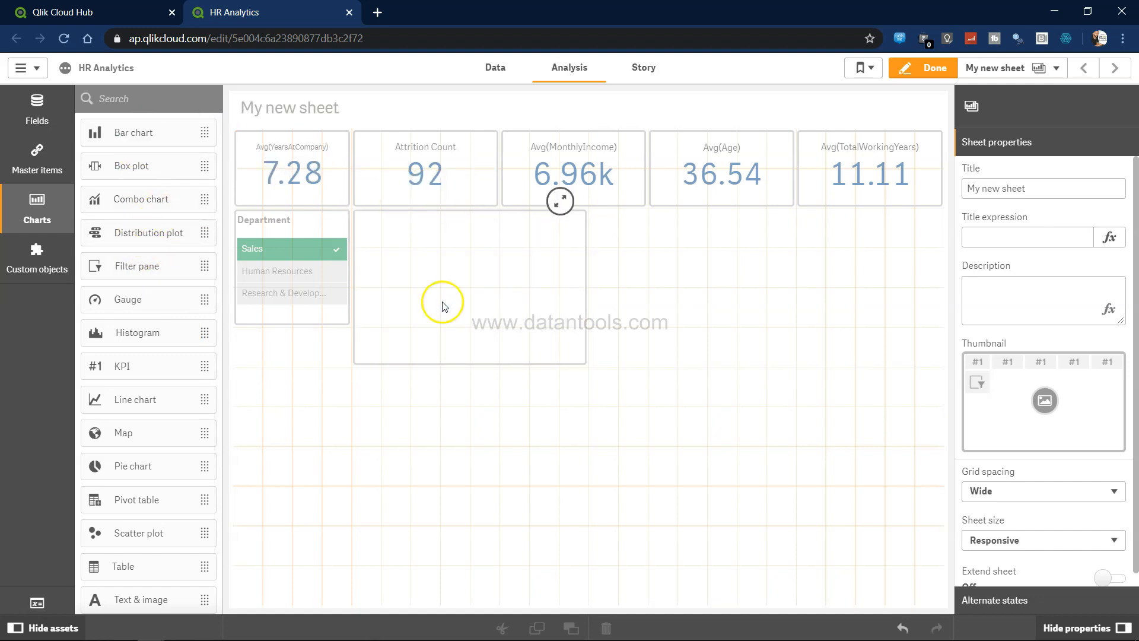
drag(586, 364, 644, 406)
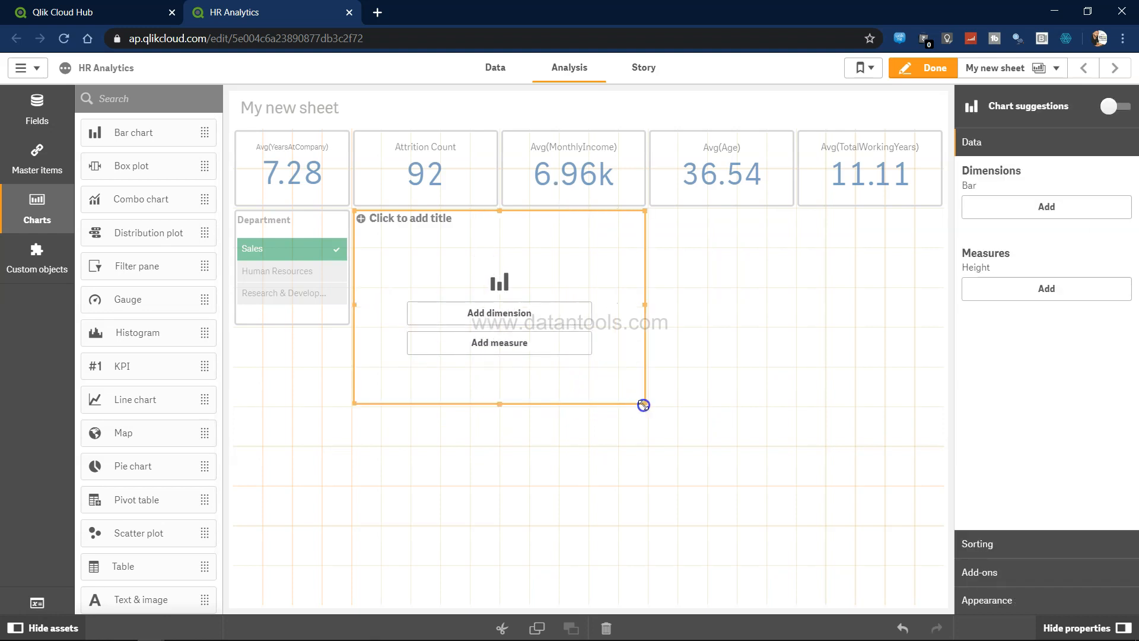
Add JobRole as the bar chart's dimension
click(530, 313)
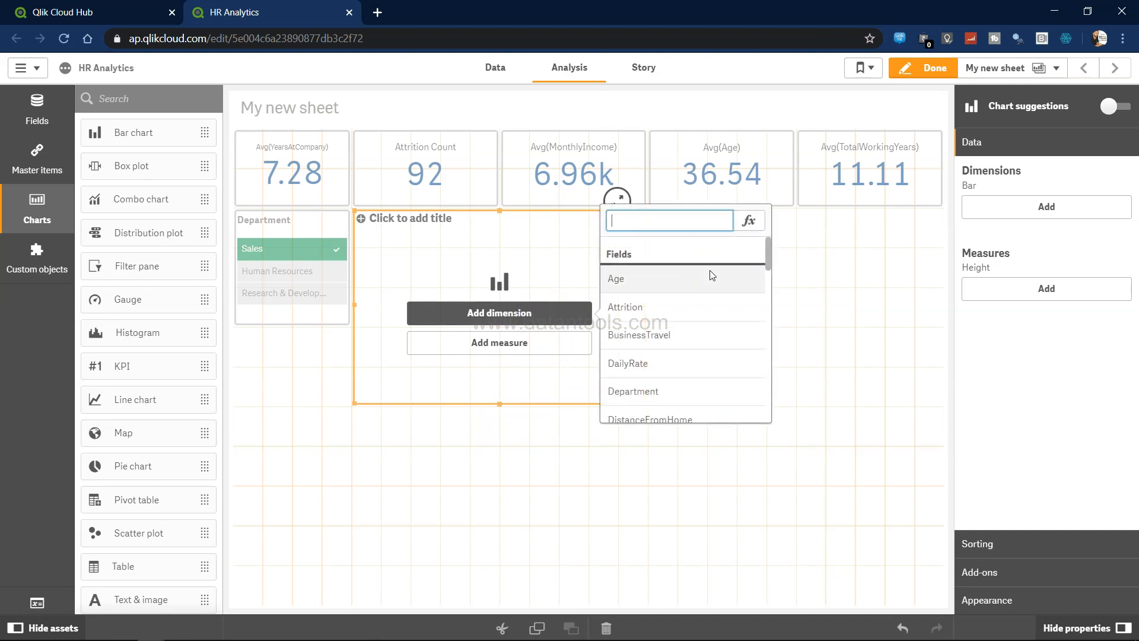
text(role)
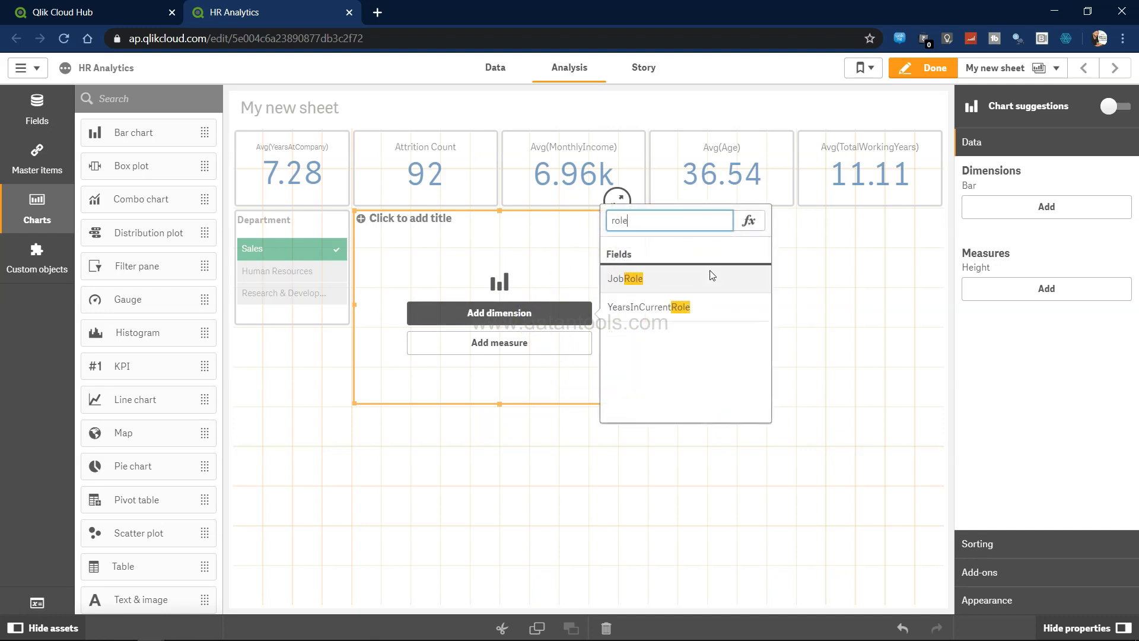
click(629, 279)
click(524, 349)
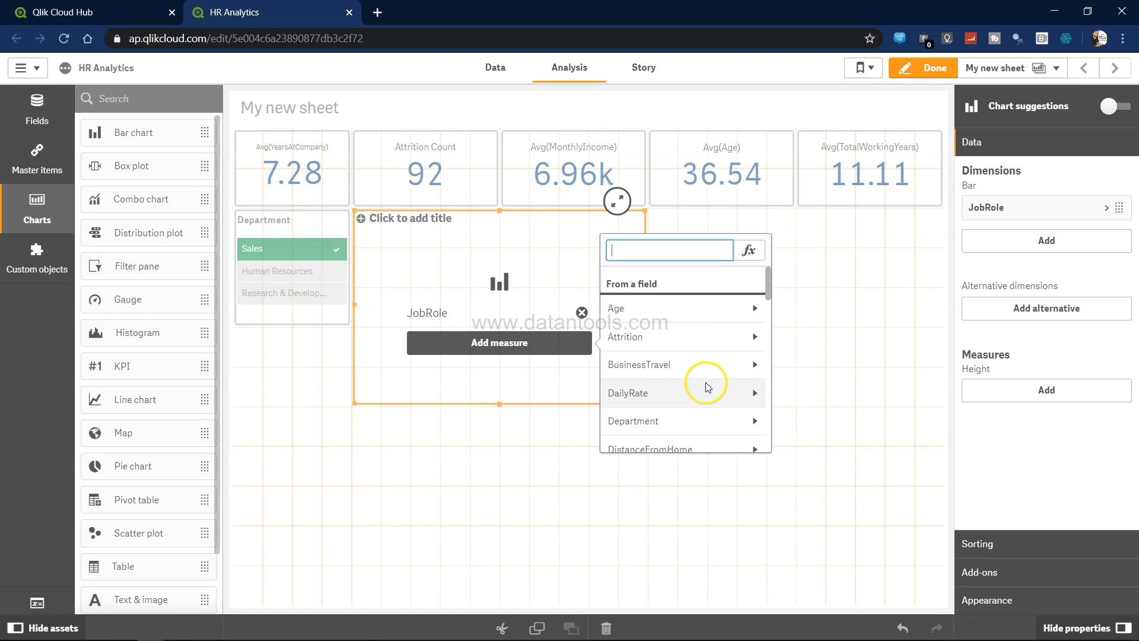
click(756, 337)
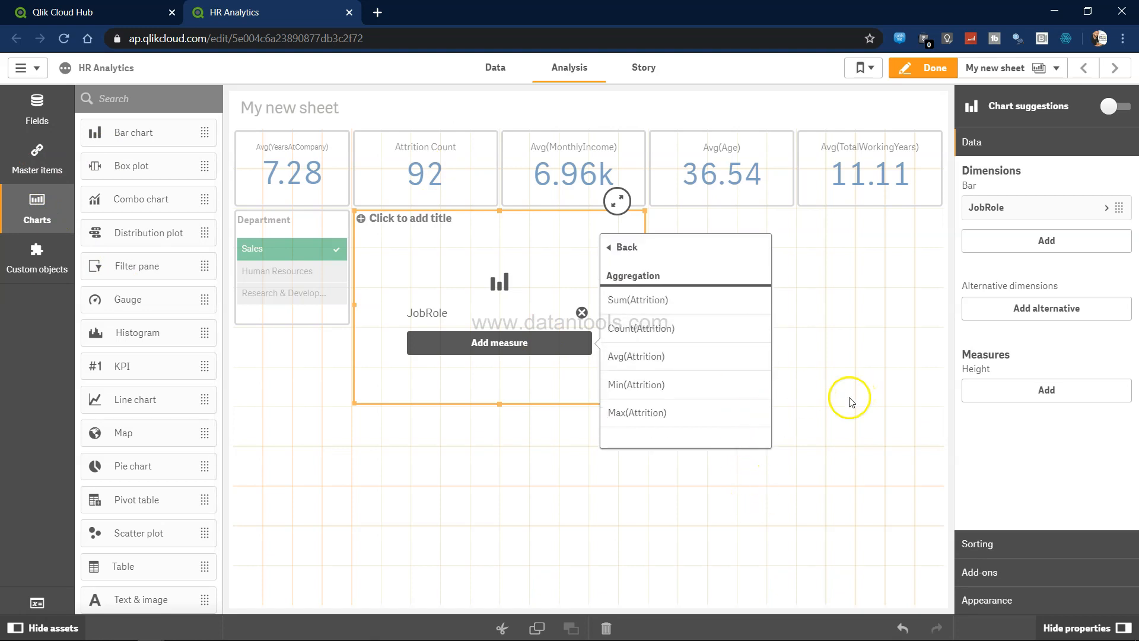
click(502, 344)
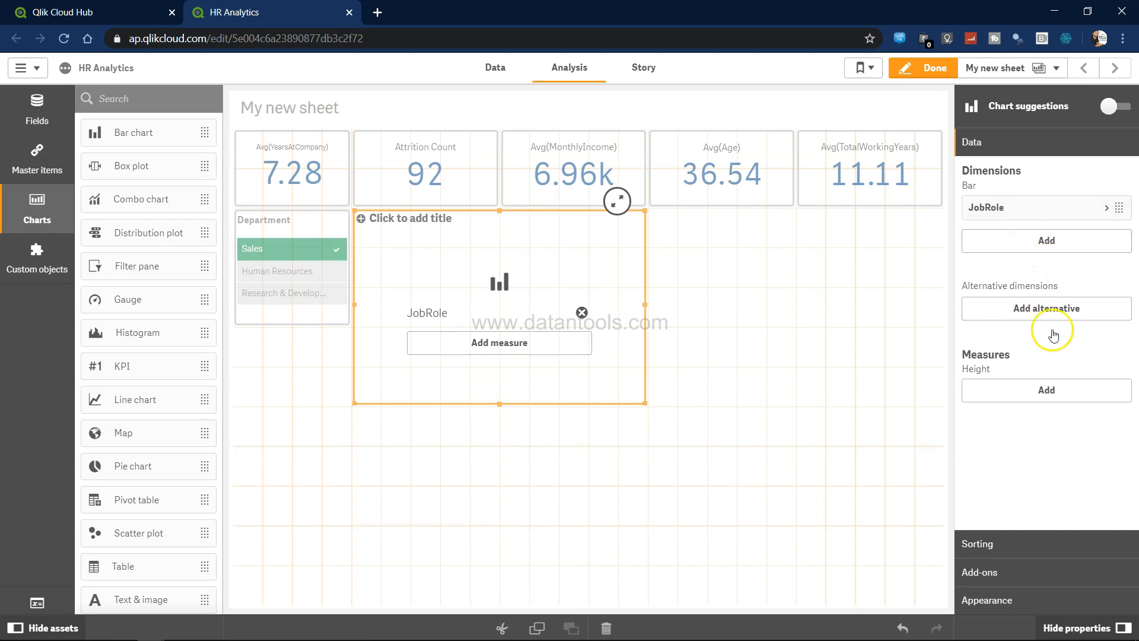
Add the measure Sum(If(Attrition = 'Yes',1,0)) to the JobRole bar chart
click(1054, 393)
click(1109, 426)
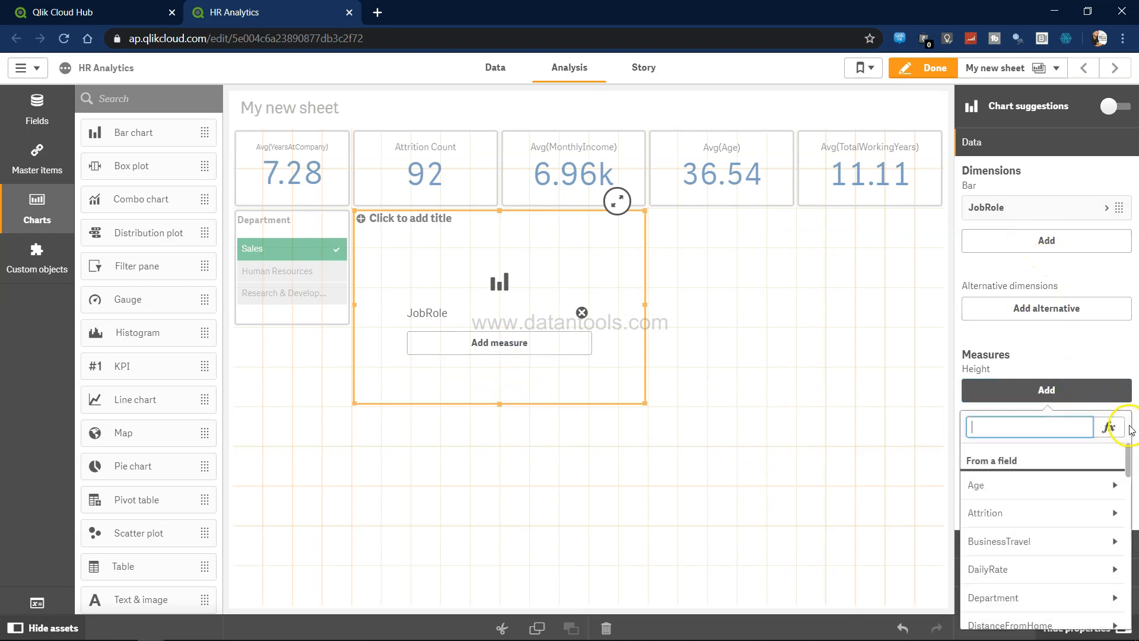
text(Sum(If)
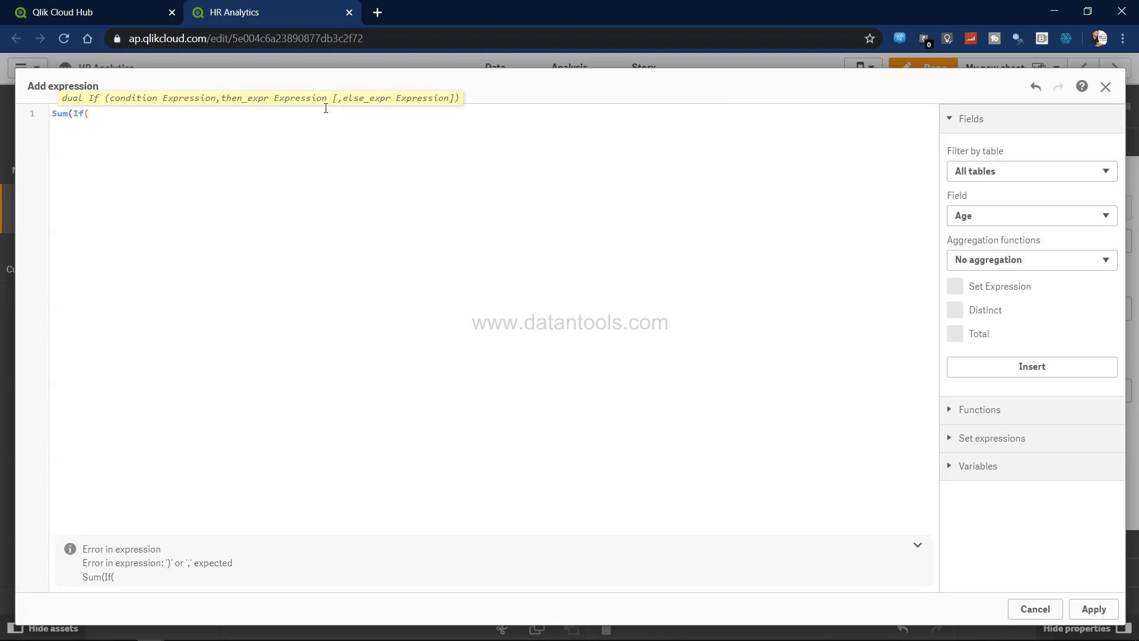
text((At)
key(Down)
key(Down)
key(Down)
key(Return)
text(= 'Yes',1,0)))
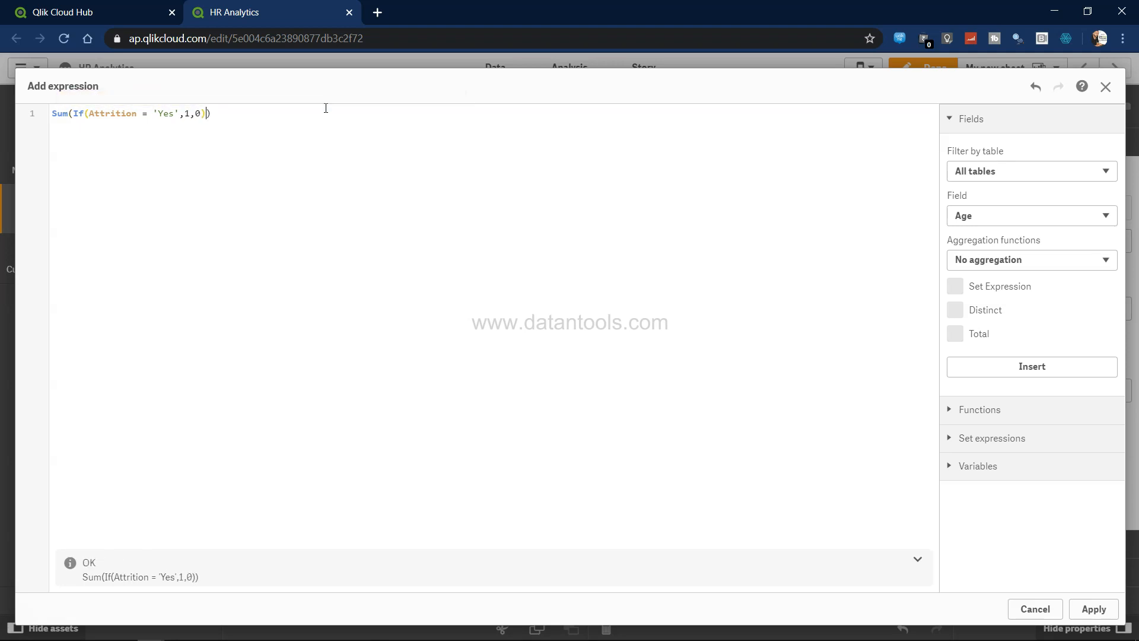
key(Left)
key(Left)
key(Left)
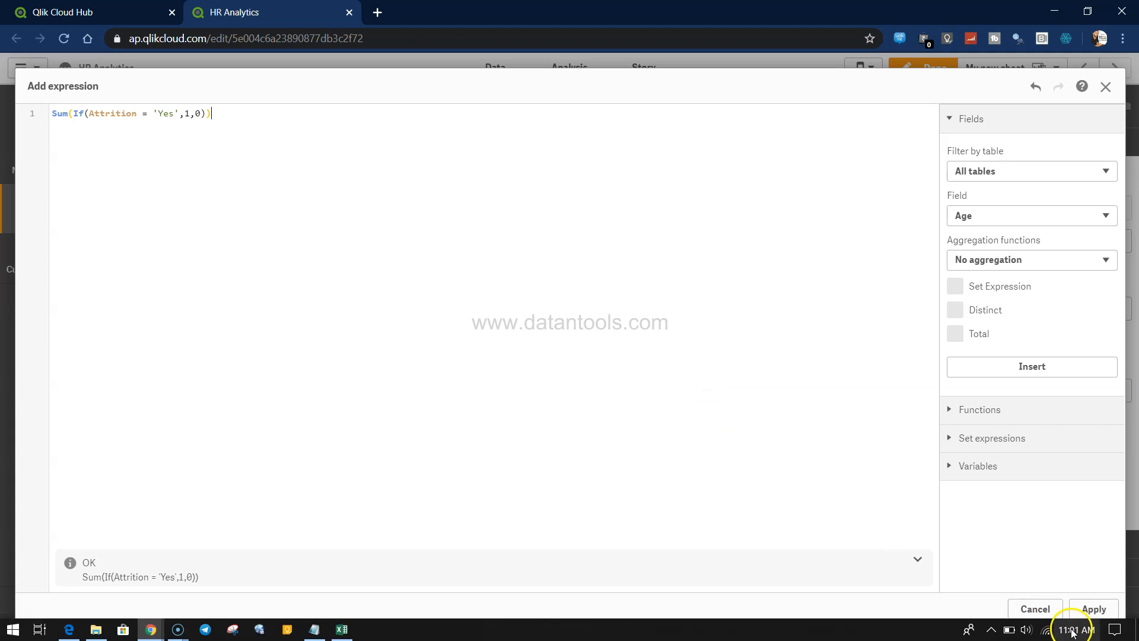
click(1092, 609)
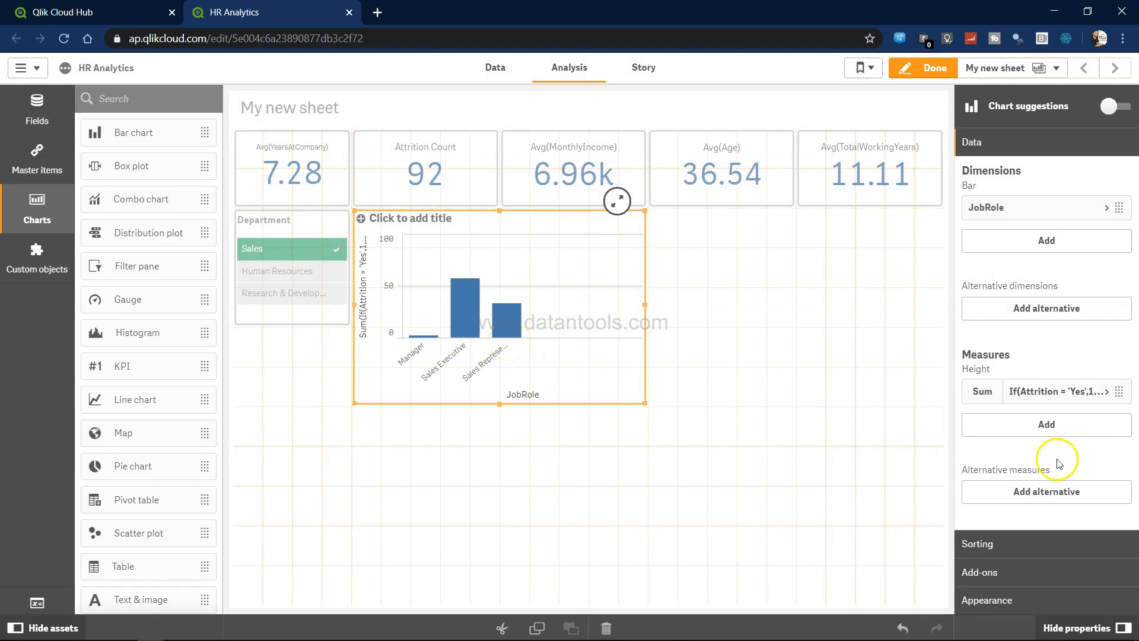
Change the bar chart's presentation to horizontal bars
click(1039, 596)
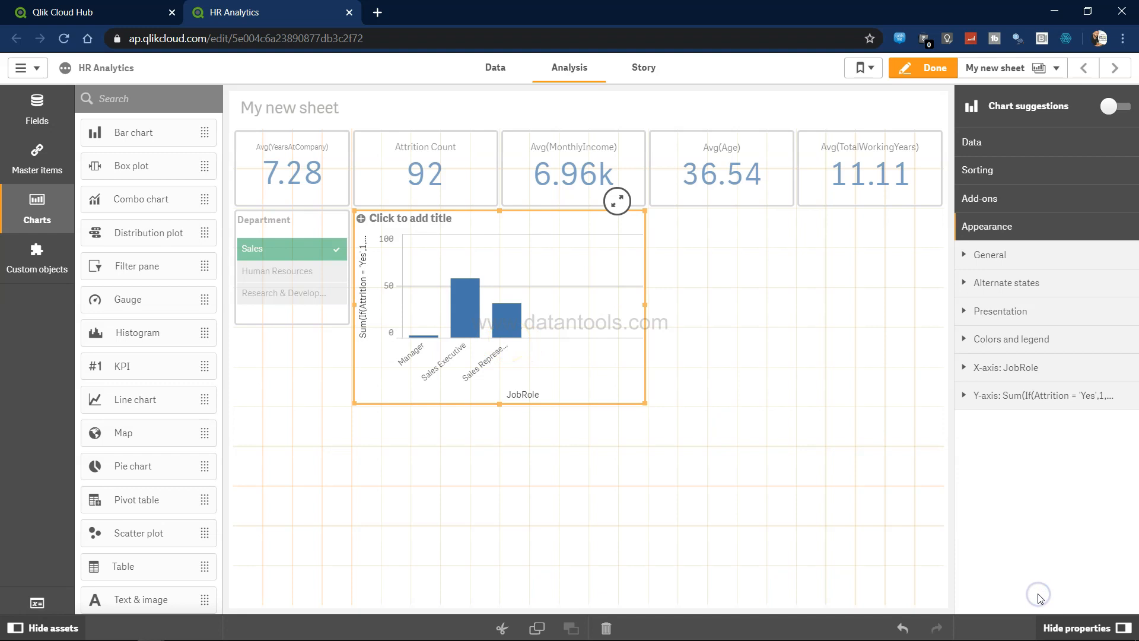
click(1031, 311)
click(1086, 363)
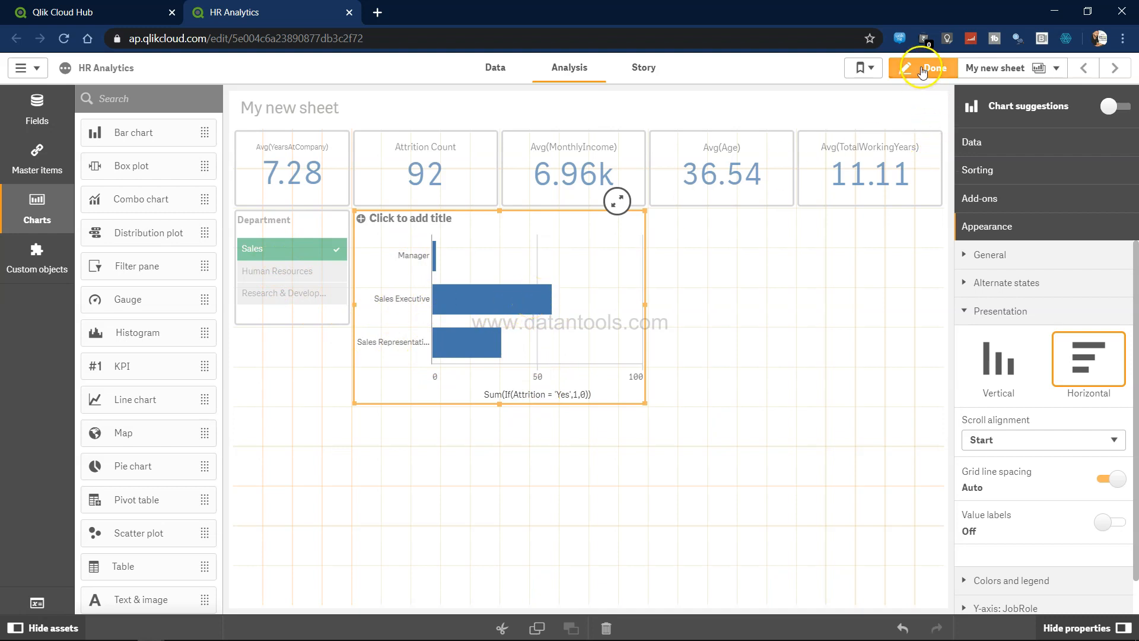
Finish editing the sheet and examine attrition by job role for Human Resources and Research & Development using the Department filter
click(924, 67)
click(102, 299)
click(118, 275)
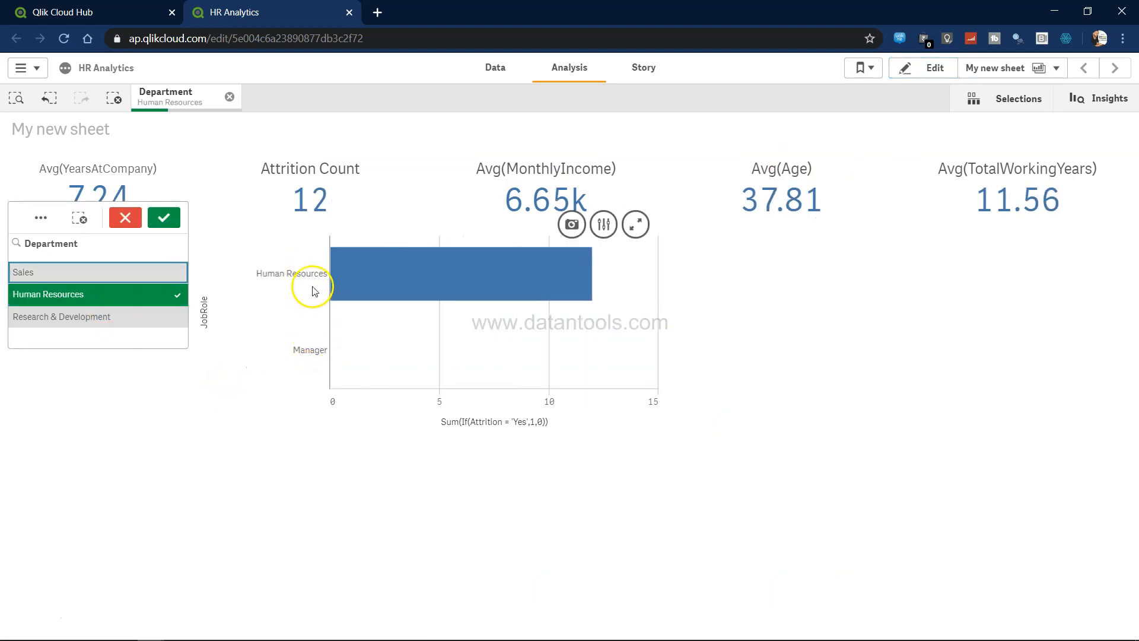
click(149, 317)
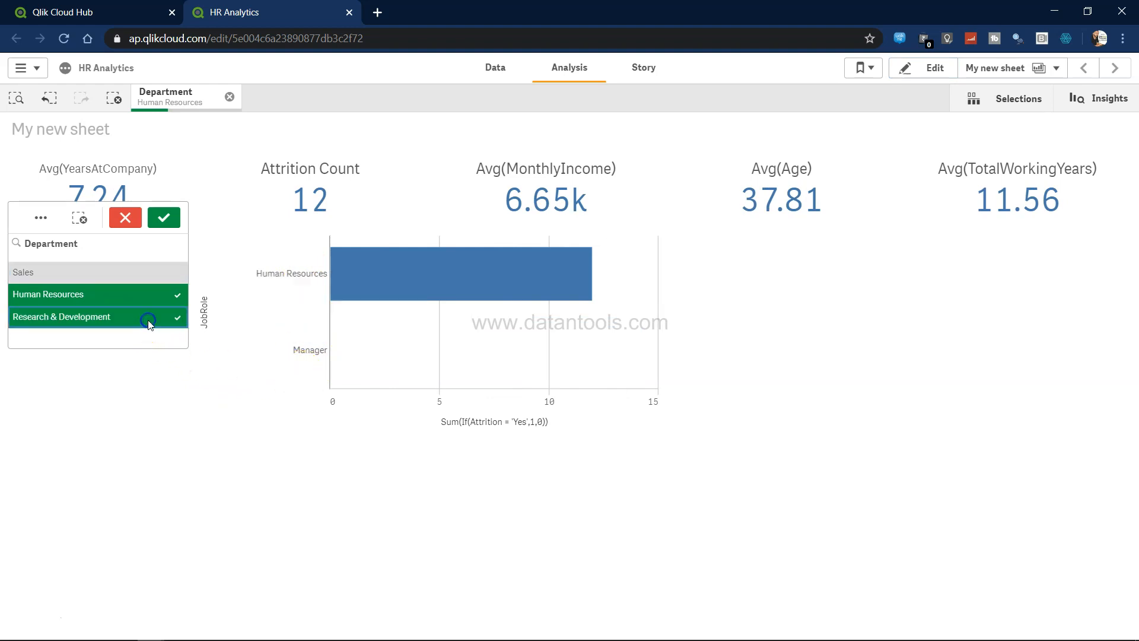
click(154, 292)
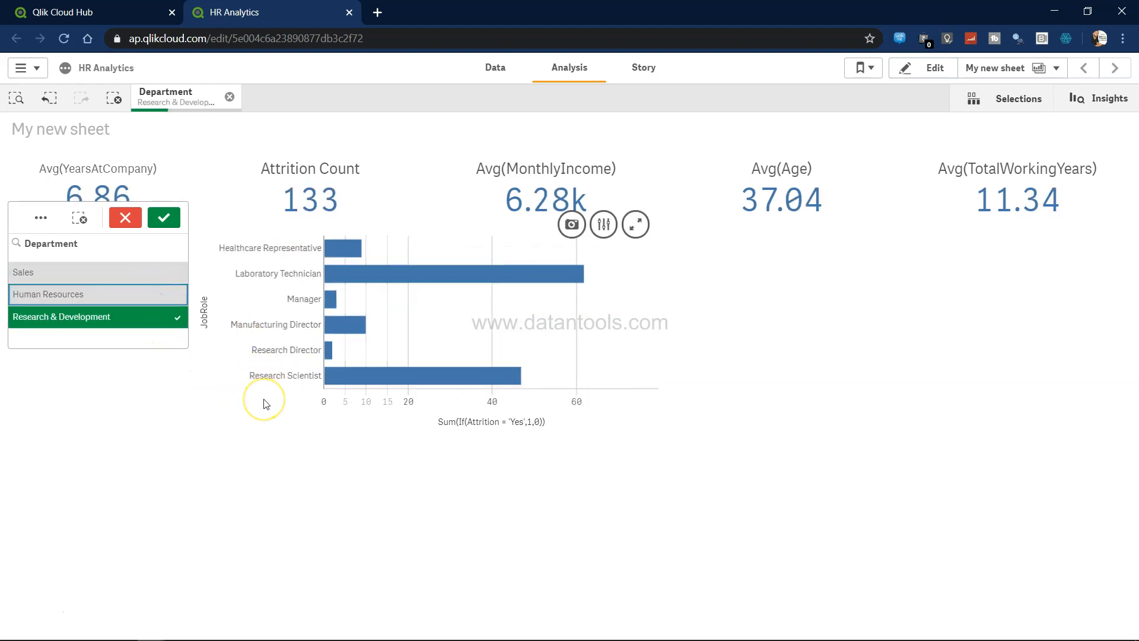
mouse_move(304, 281)
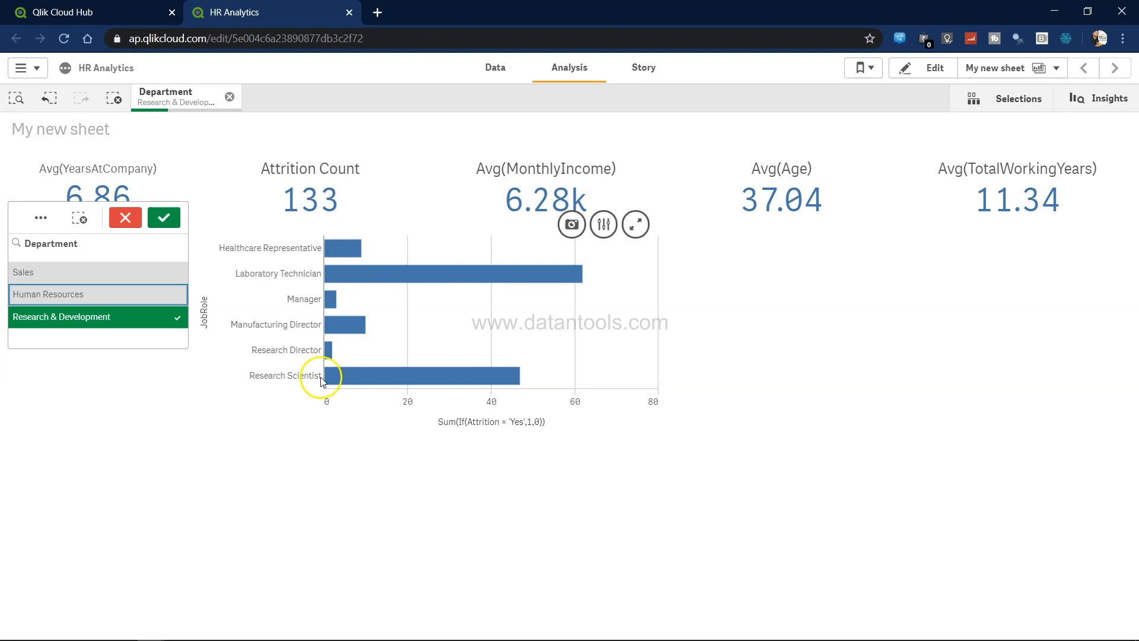
mouse_move(448, 380)
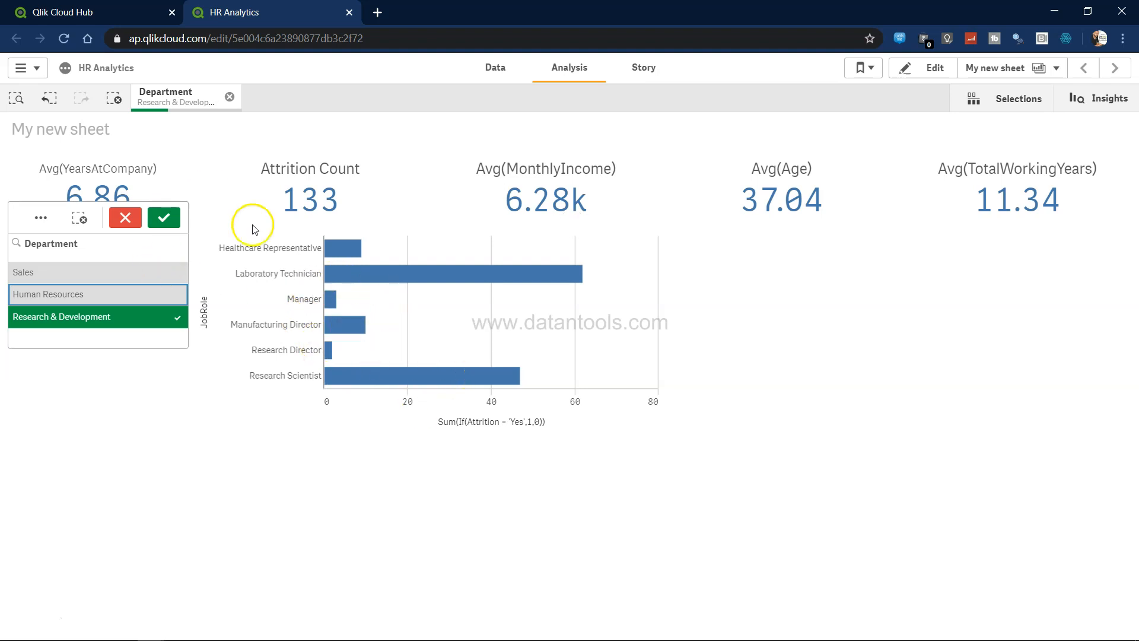
Resume editing the sheet and check the requirements slide for the next chart
click(933, 69)
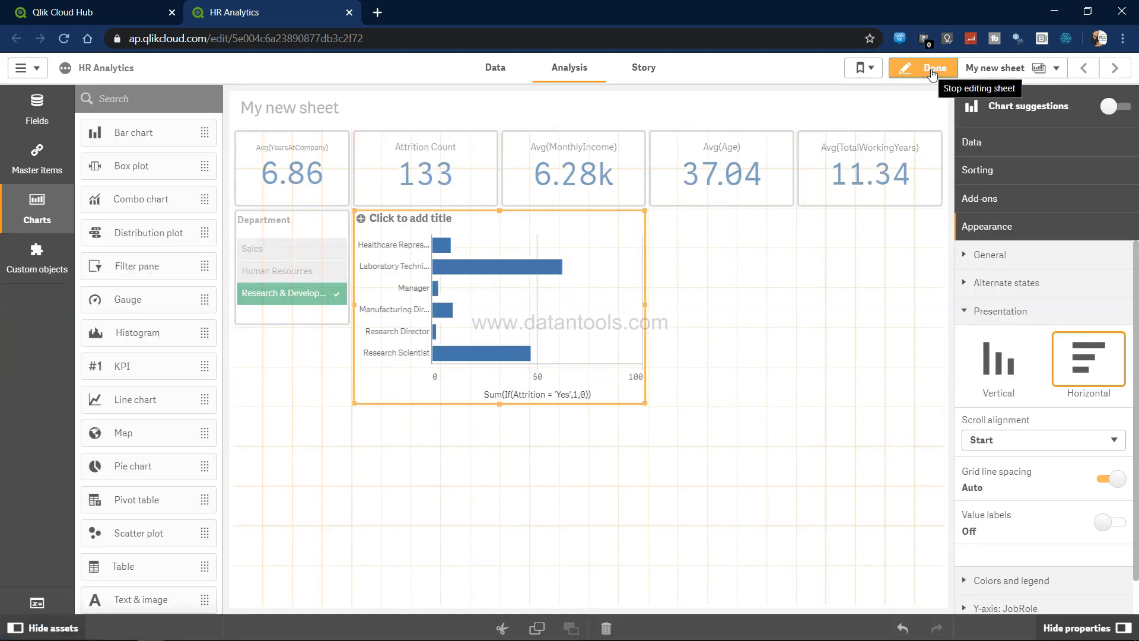
click(722, 463)
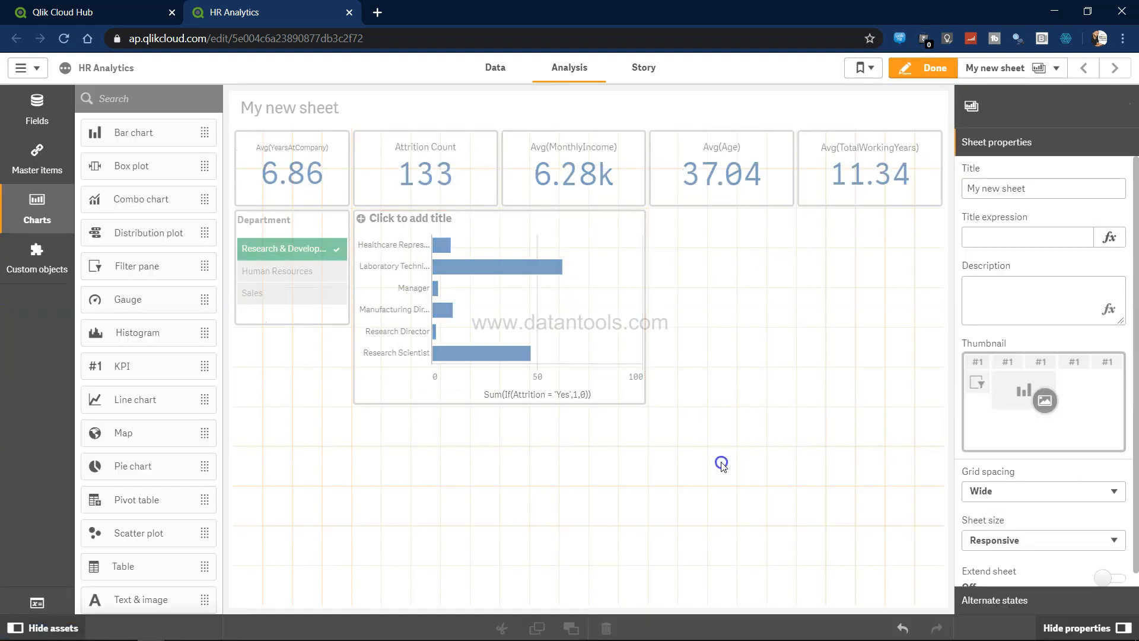
key(alt+Tab)
key(Right)
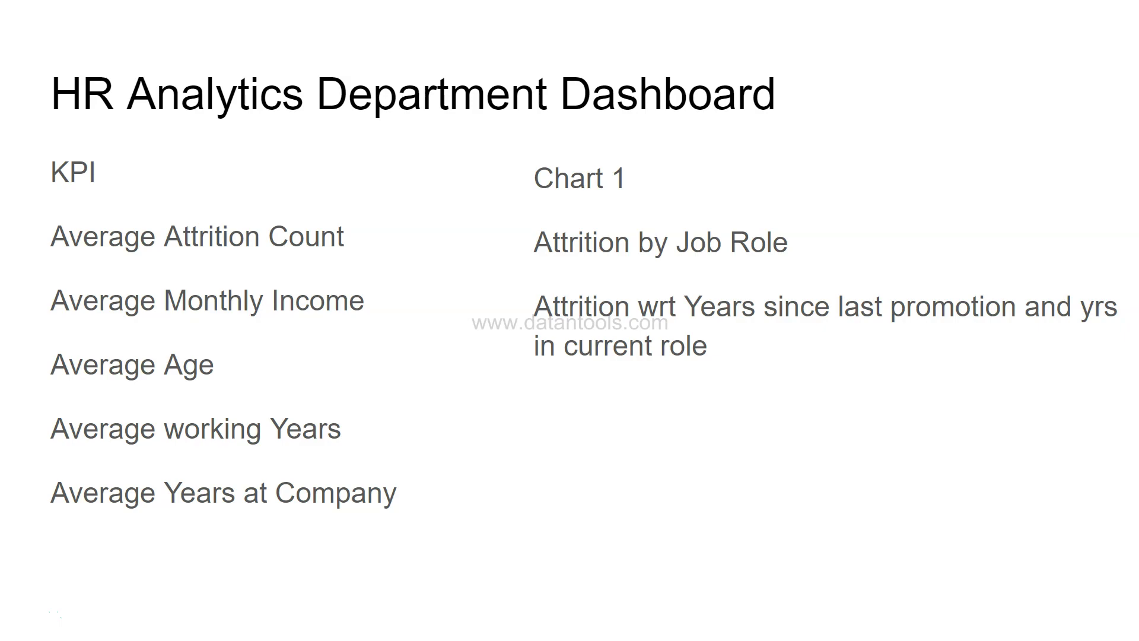
key(alt+Tab)
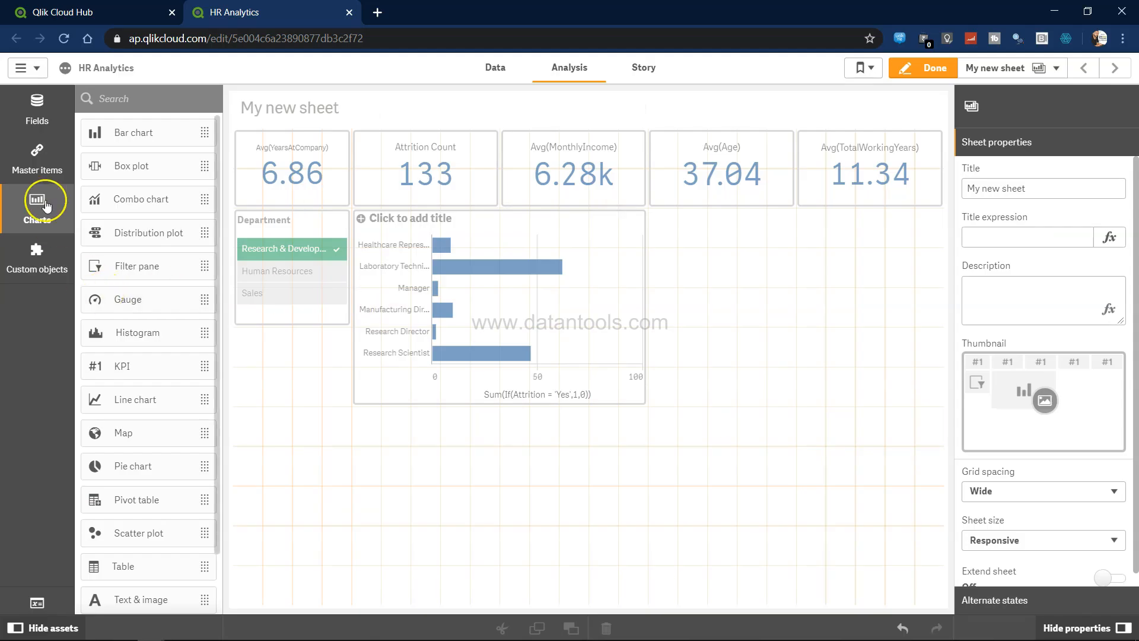
Show the master measures and copy the full expression of the Attrition Count KPI without changing it
click(36, 157)
click(136, 163)
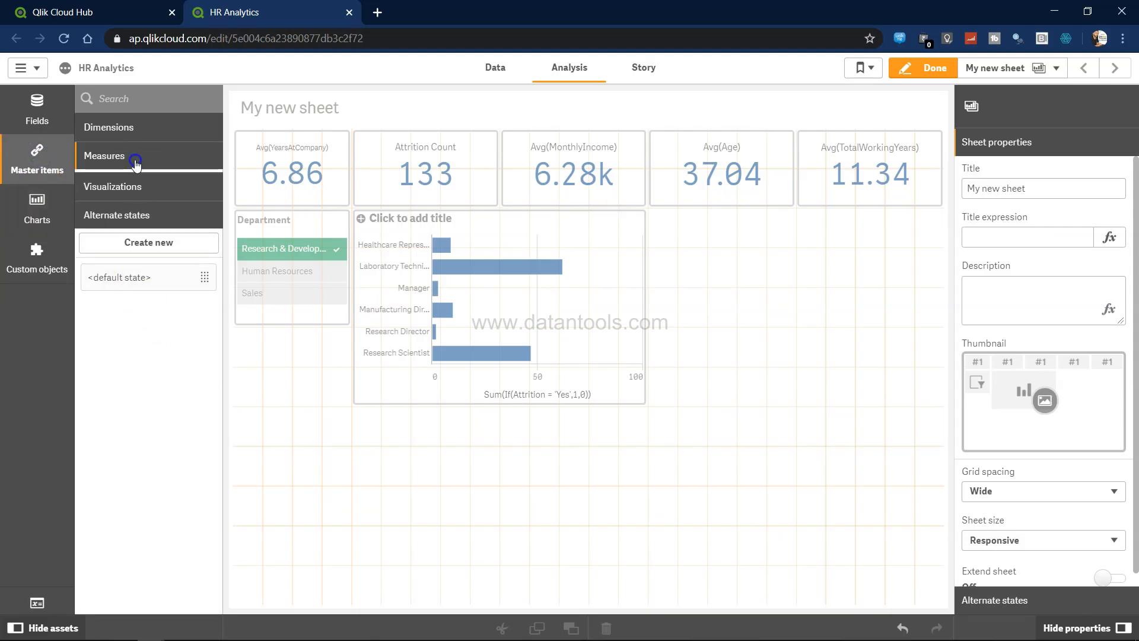
click(148, 184)
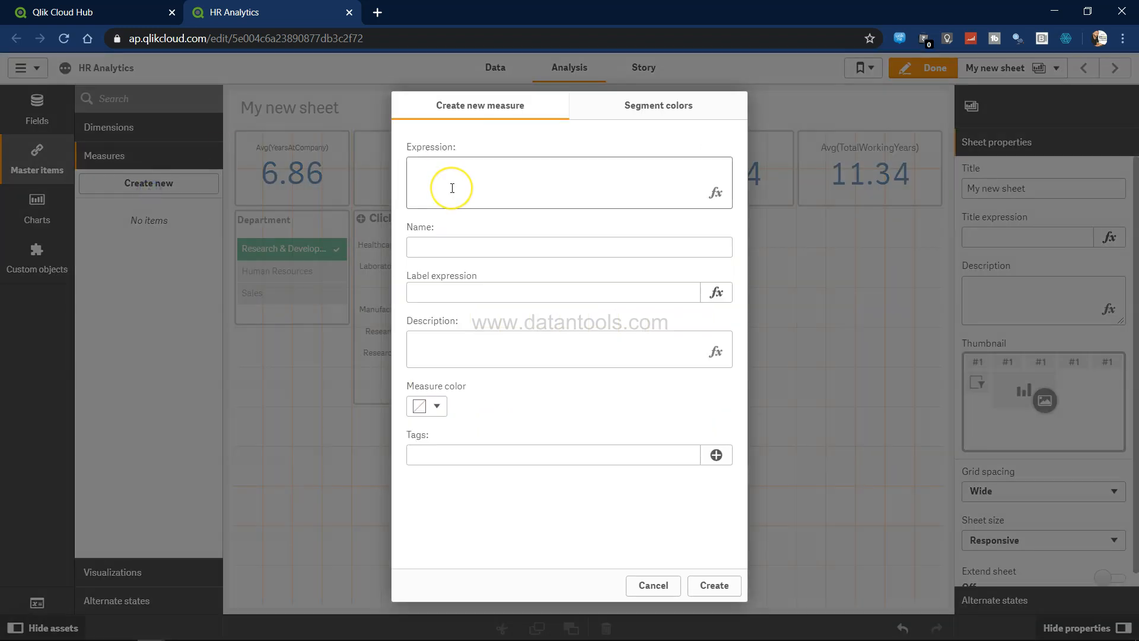
click(653, 586)
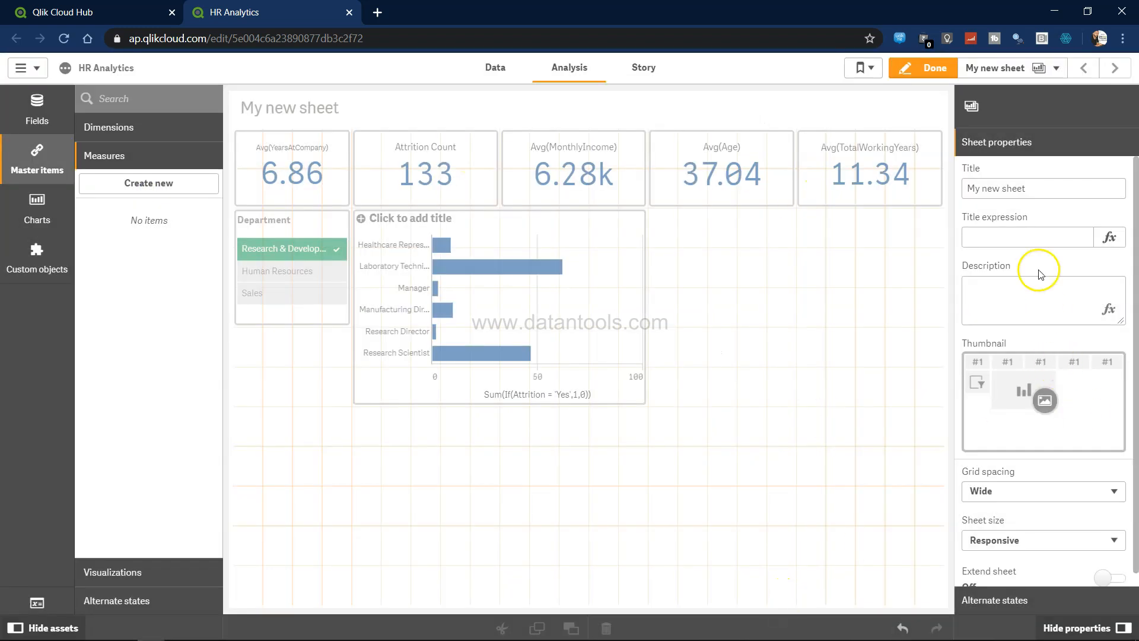
click(487, 179)
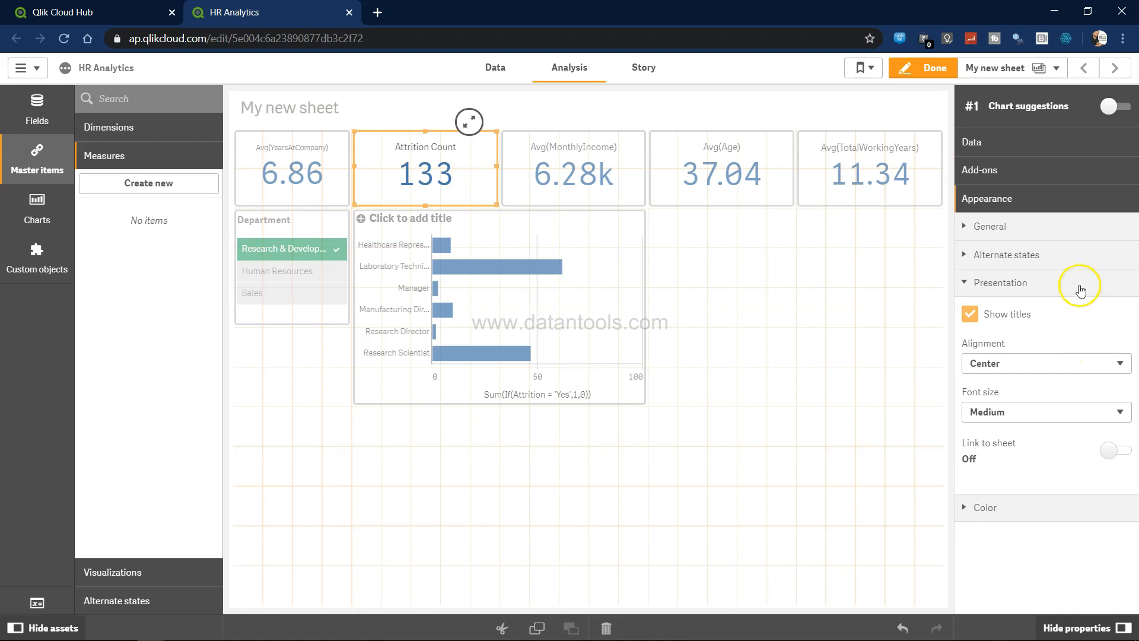
click(976, 143)
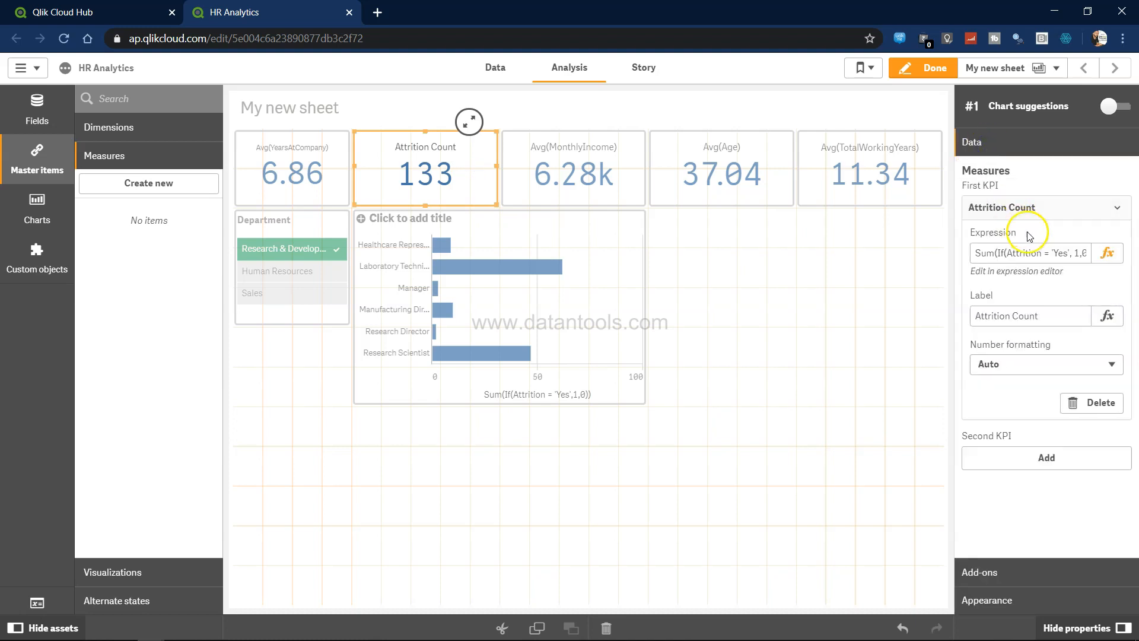
click(1043, 251)
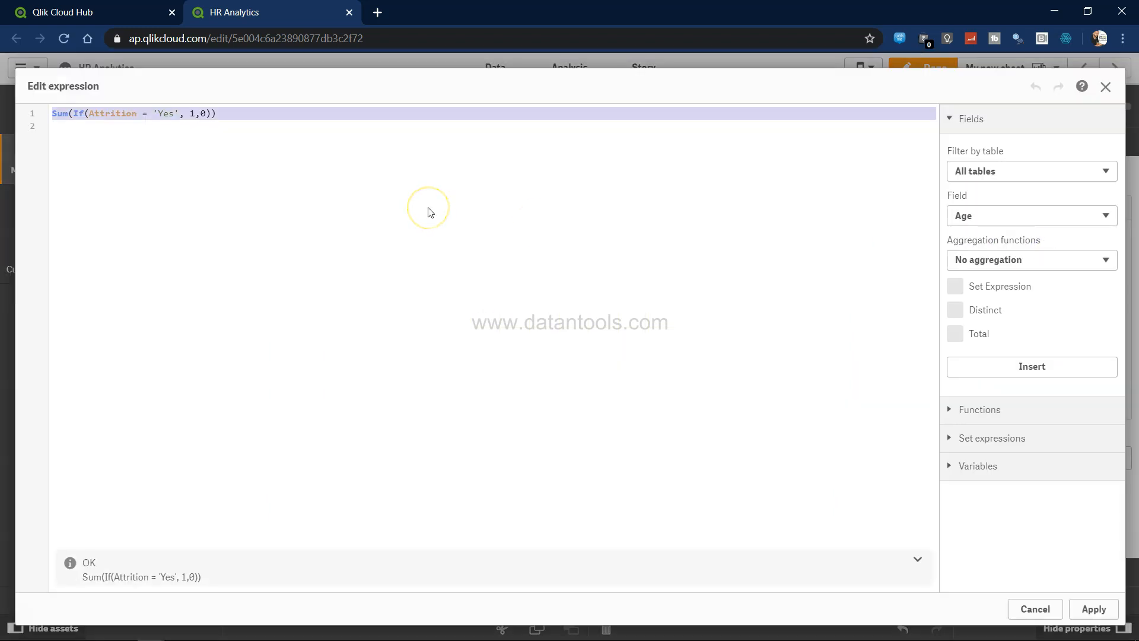
click(430, 212)
key(ctrl+a)
key(ctrl+c)
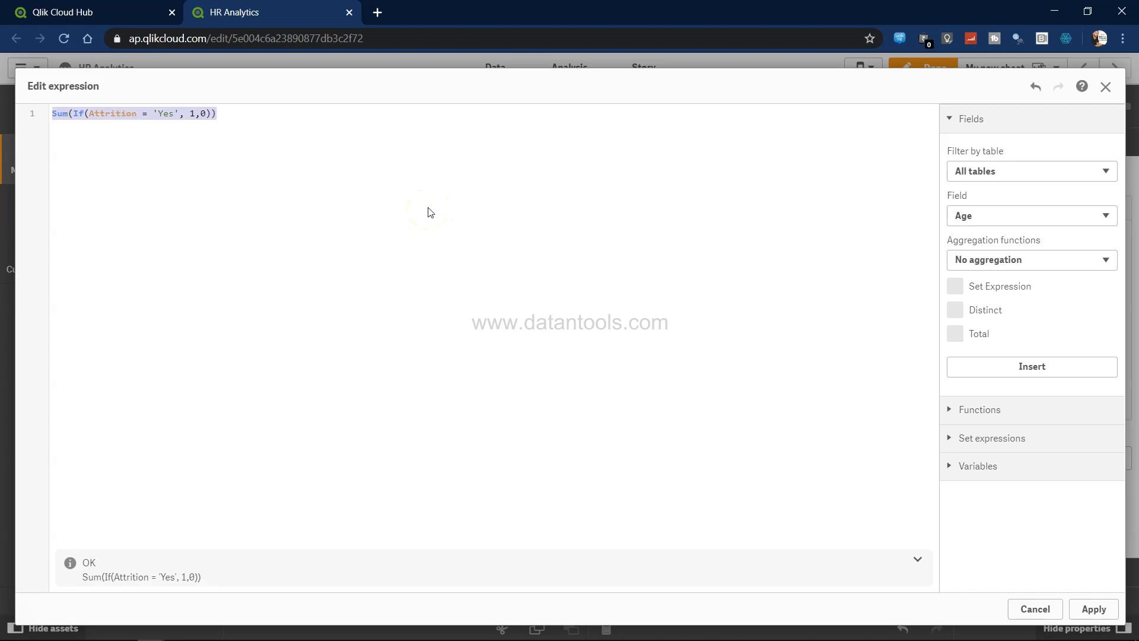
click(1028, 606)
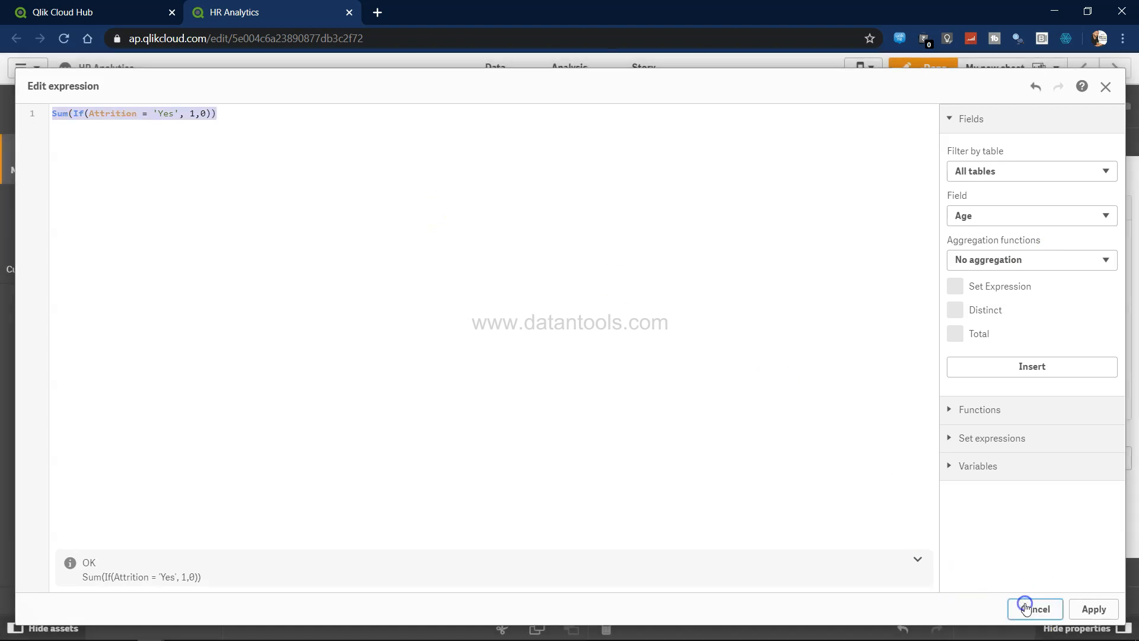
Start a new master measure with the copied expression Sum(If(Attrition = 'Yes', 1,0)) and name it Attrition#
click(131, 182)
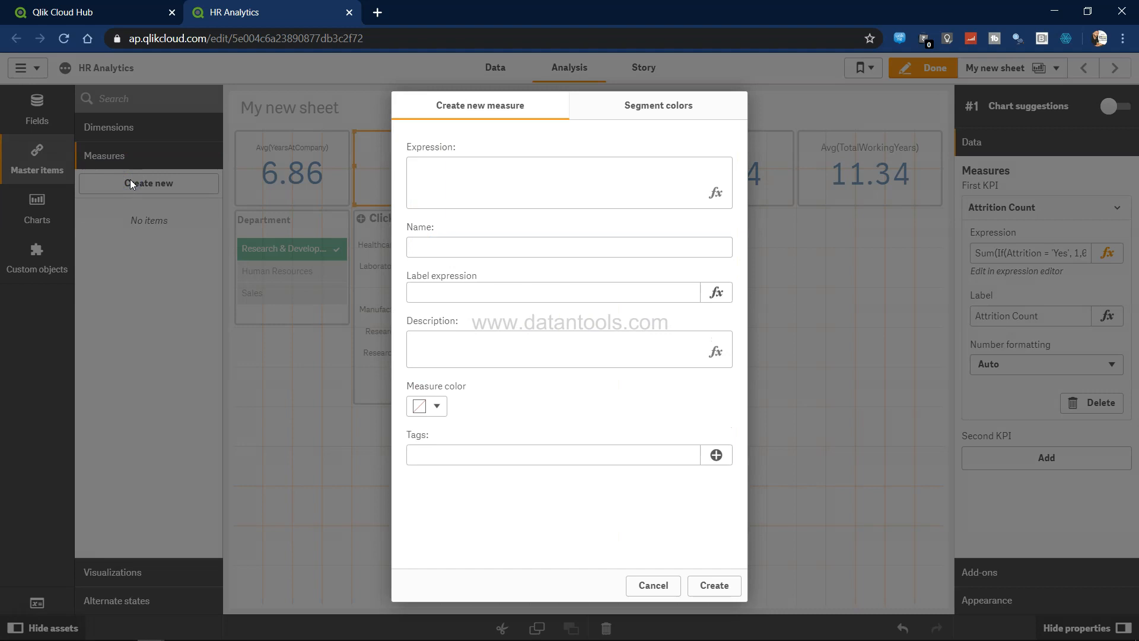
click(467, 166)
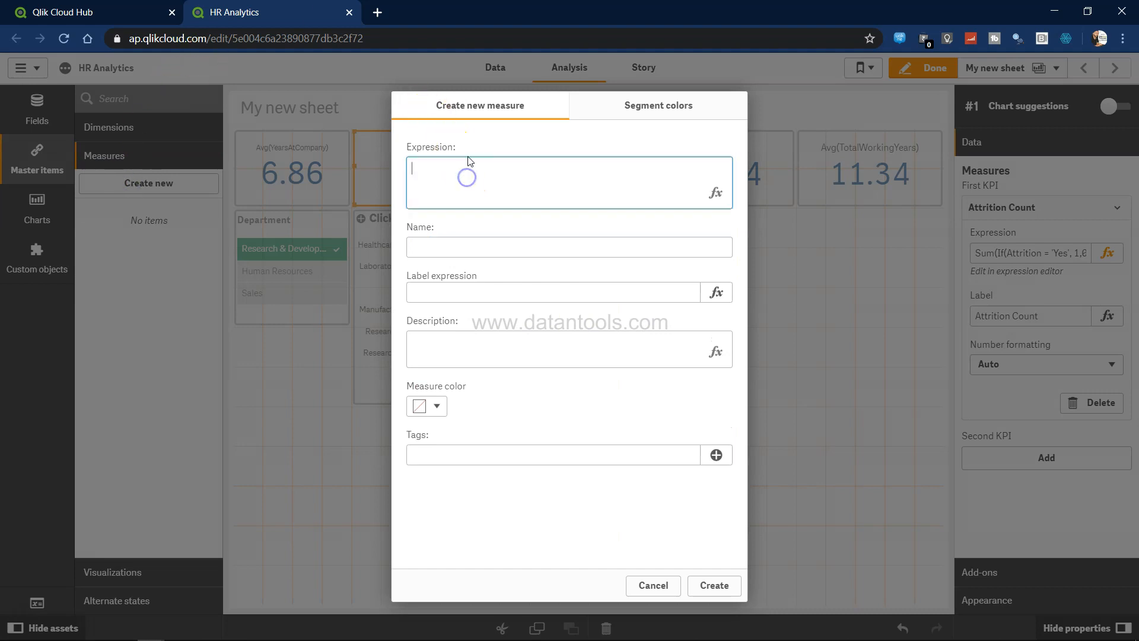
key(ctrl+v)
click(461, 247)
text(At)
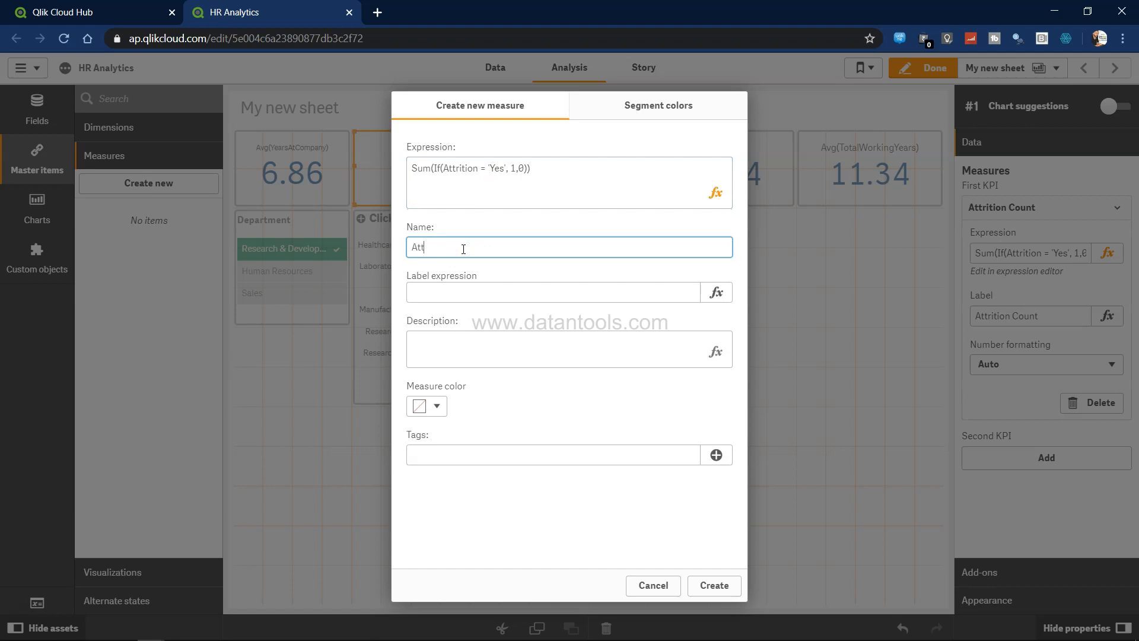
text(trition)
key(Tab)
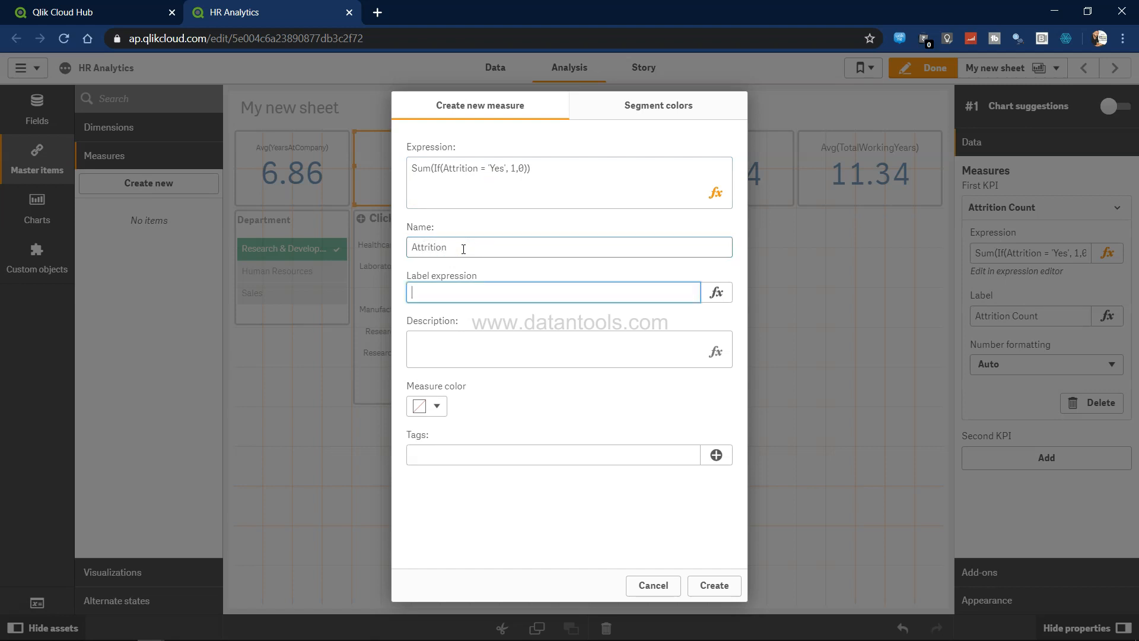
click(463, 249)
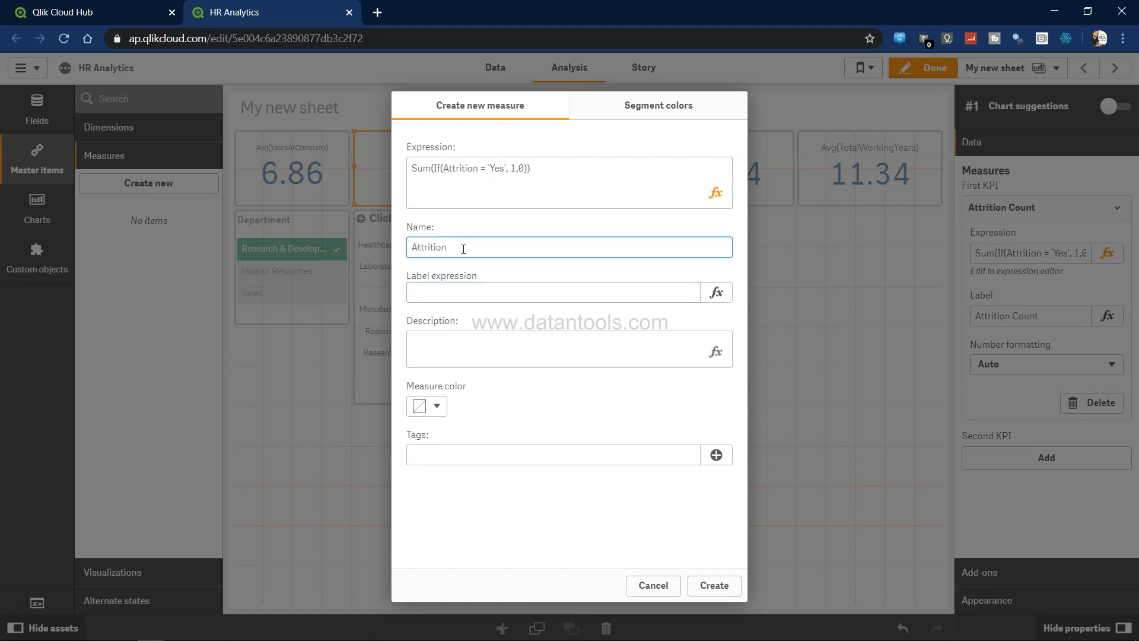
click(484, 299)
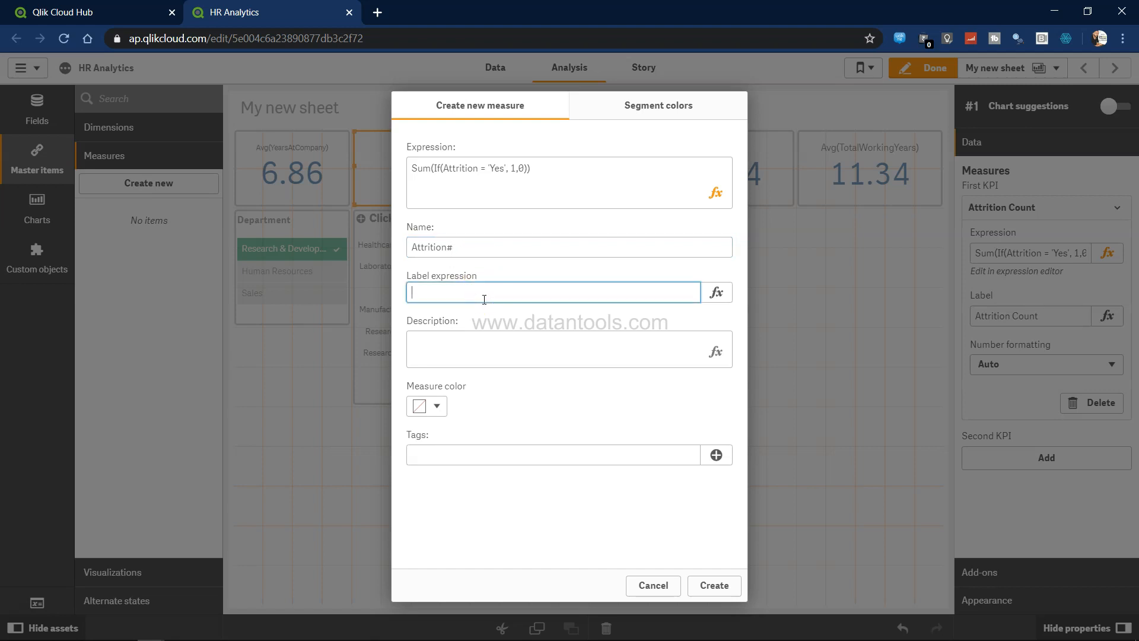
Tag the new measure as Attrition count and create it
click(437, 406)
click(538, 409)
click(548, 449)
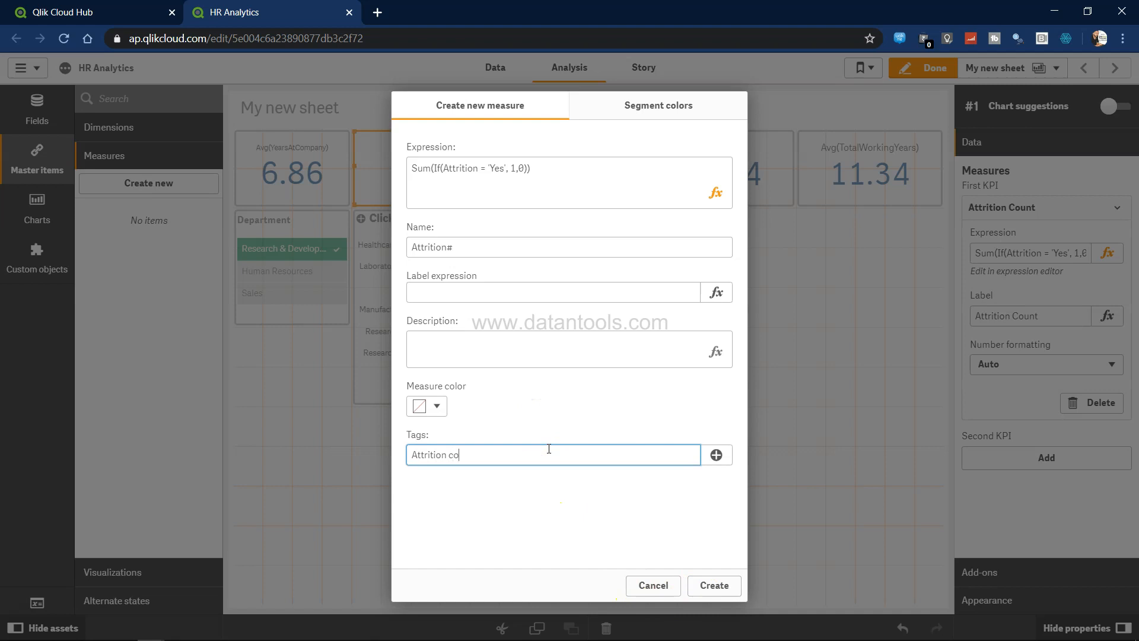
text(Attrition count)
key(Return)
click(714, 585)
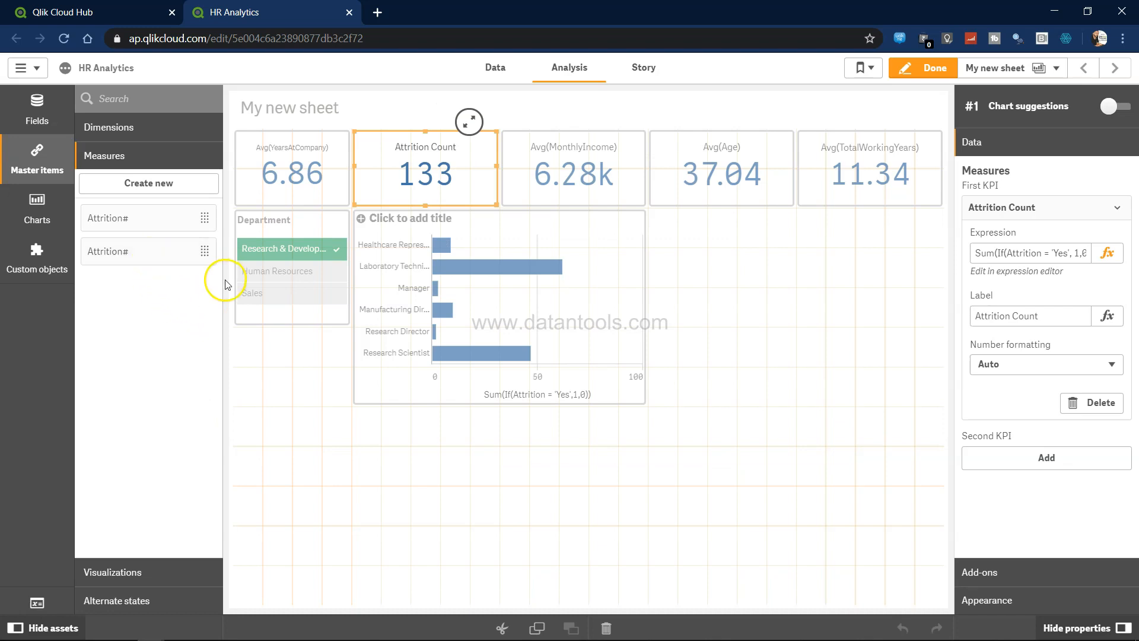
Compare the definitions of the two identical Attrition# master measures and delete the second one
double_click(165, 253)
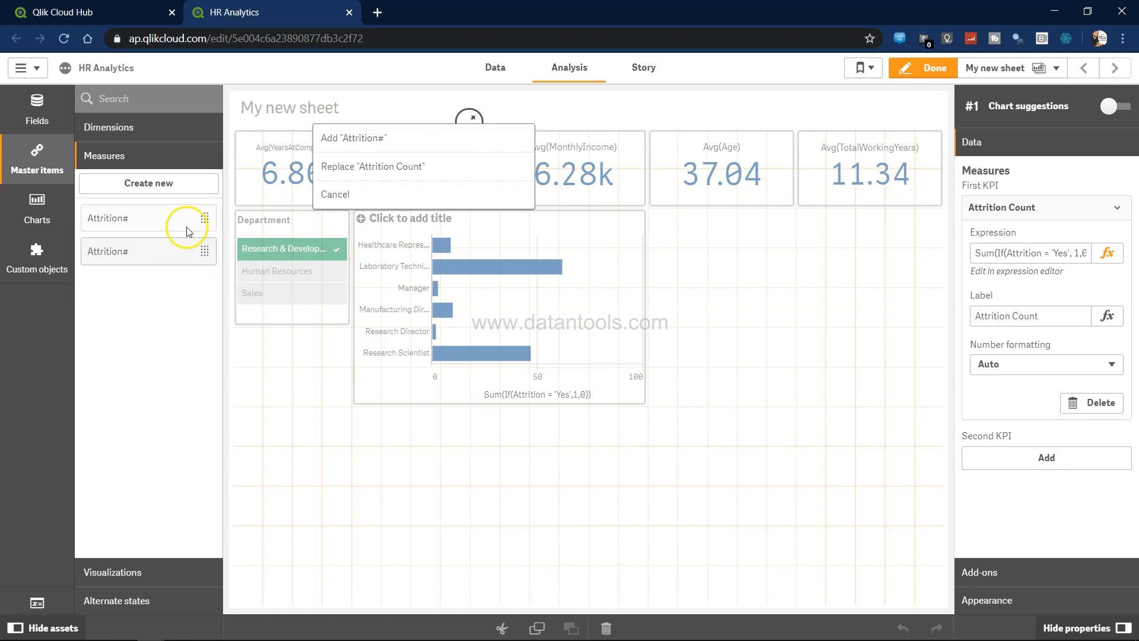
click(158, 306)
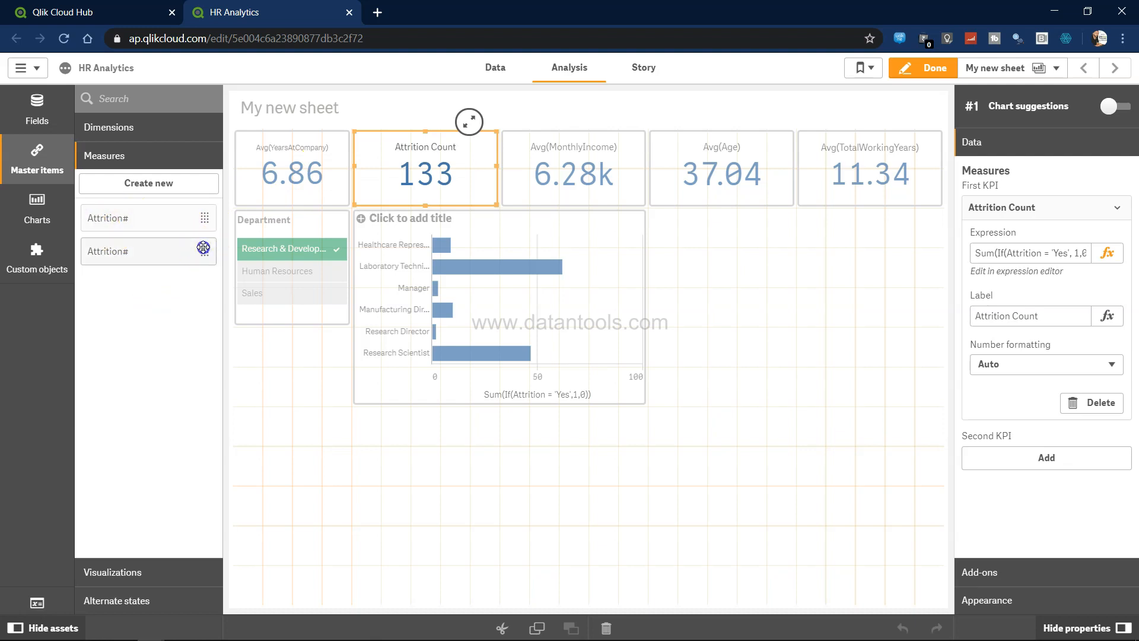
click(156, 216)
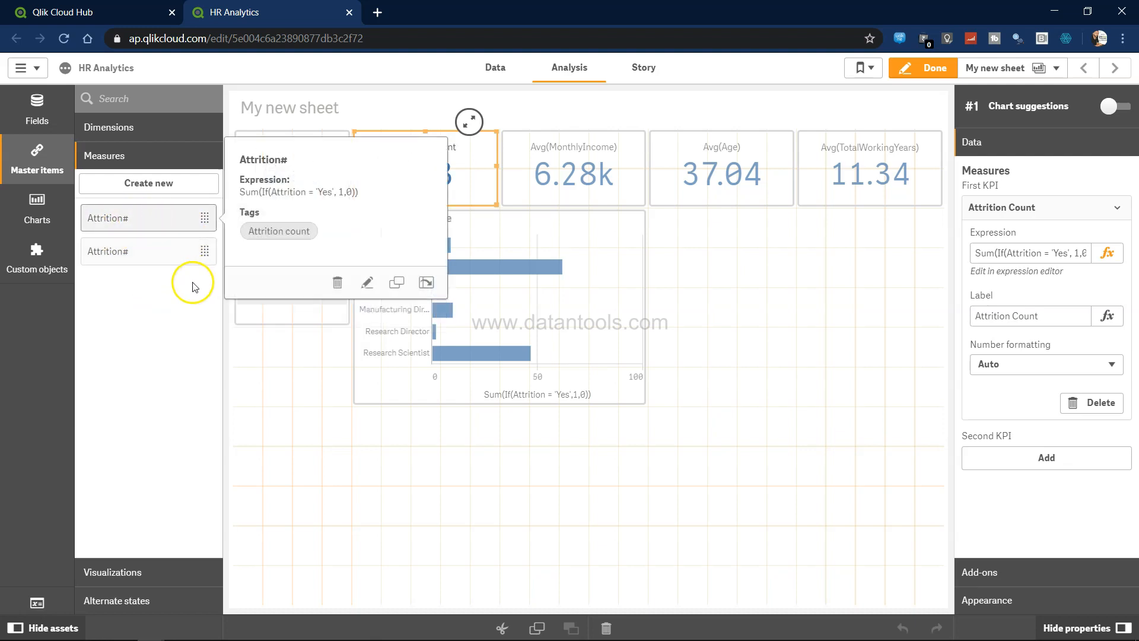
click(188, 330)
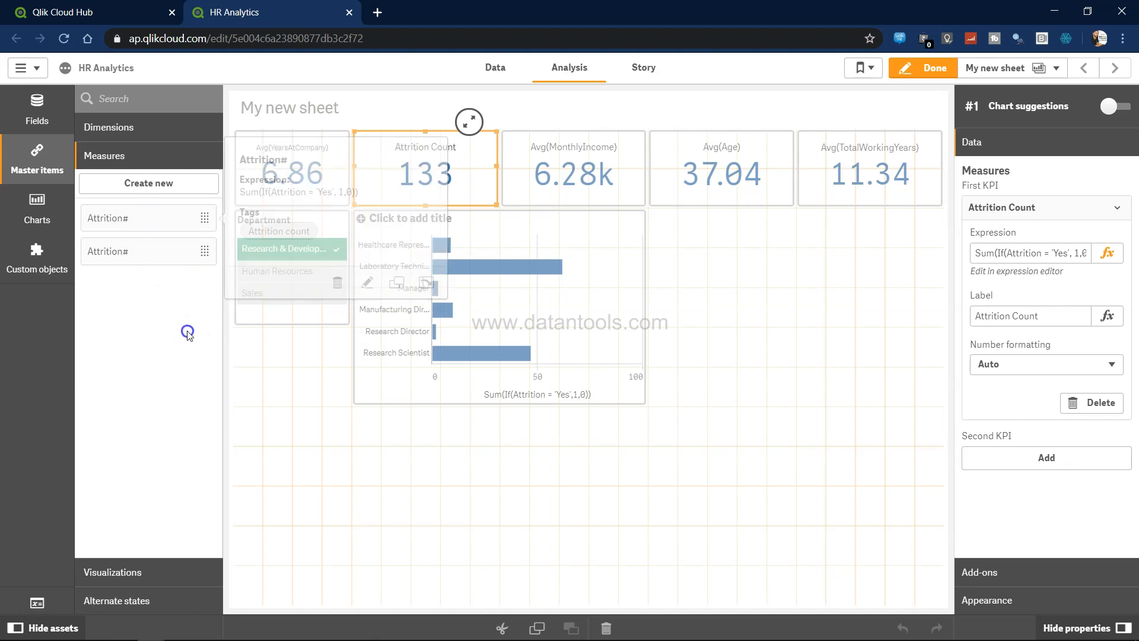
click(161, 258)
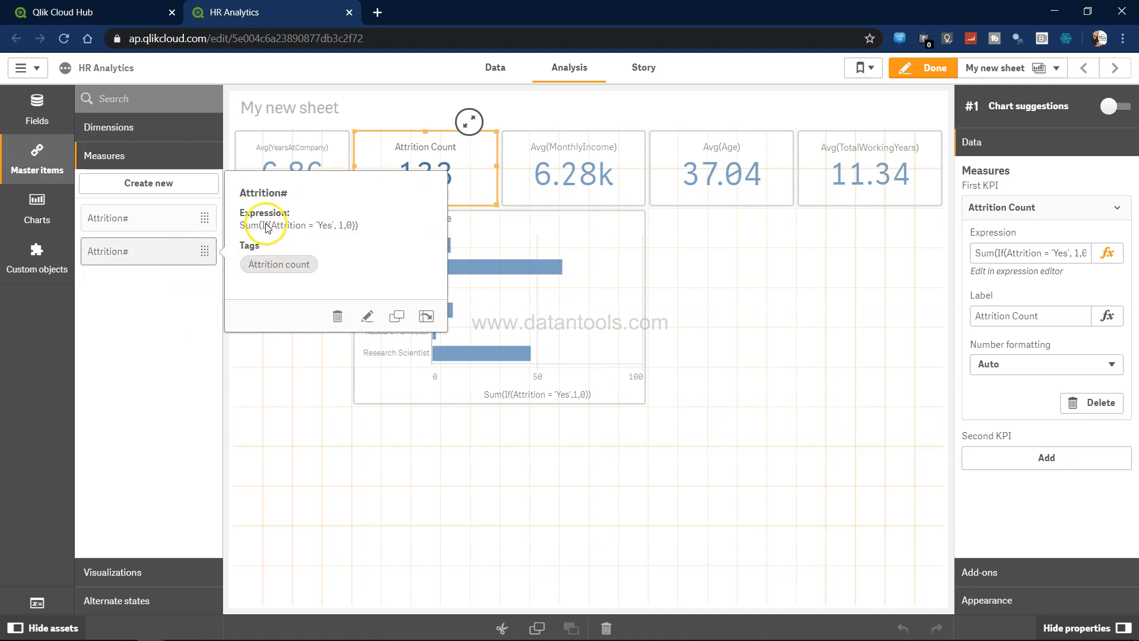
click(338, 317)
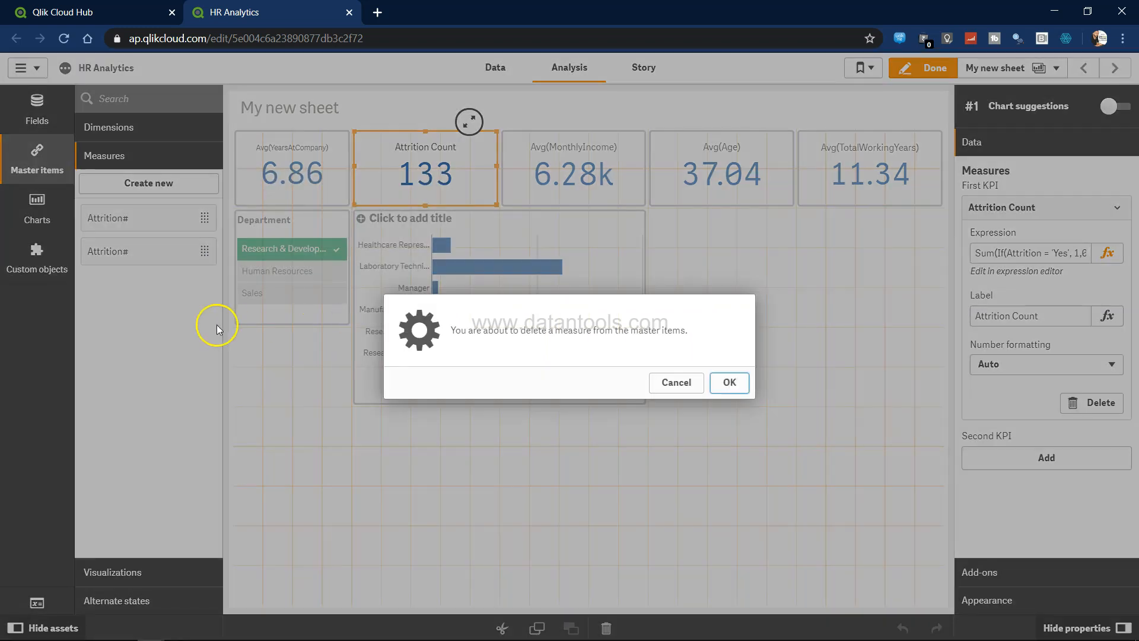
click(730, 382)
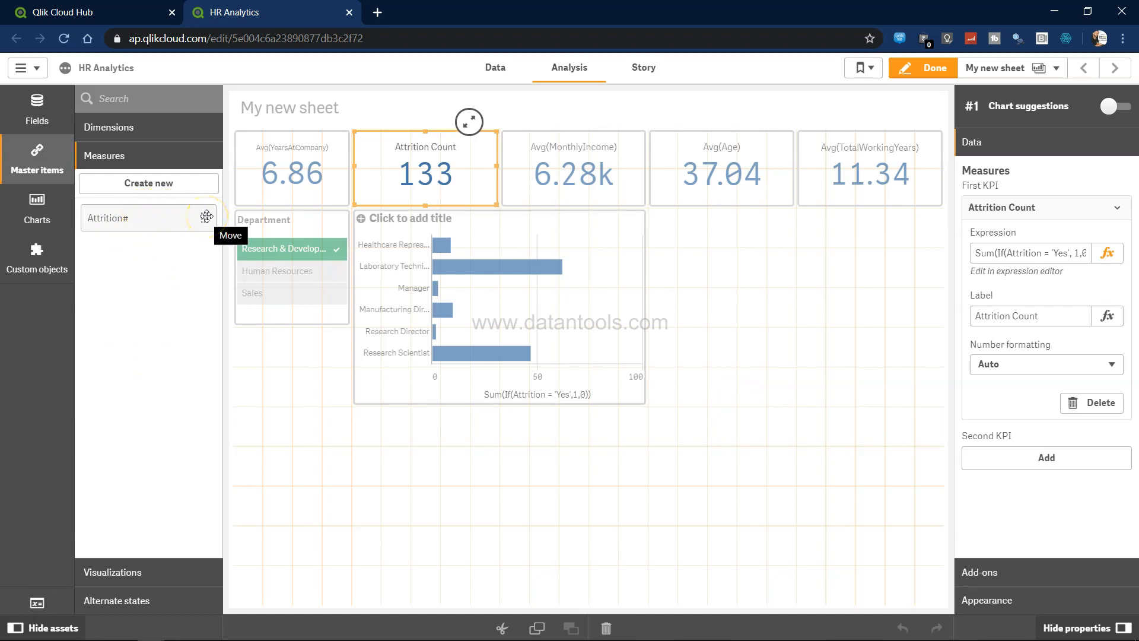
Open the remaining Attrition# master measure's definition for review and close it without changes
right_click(143, 223)
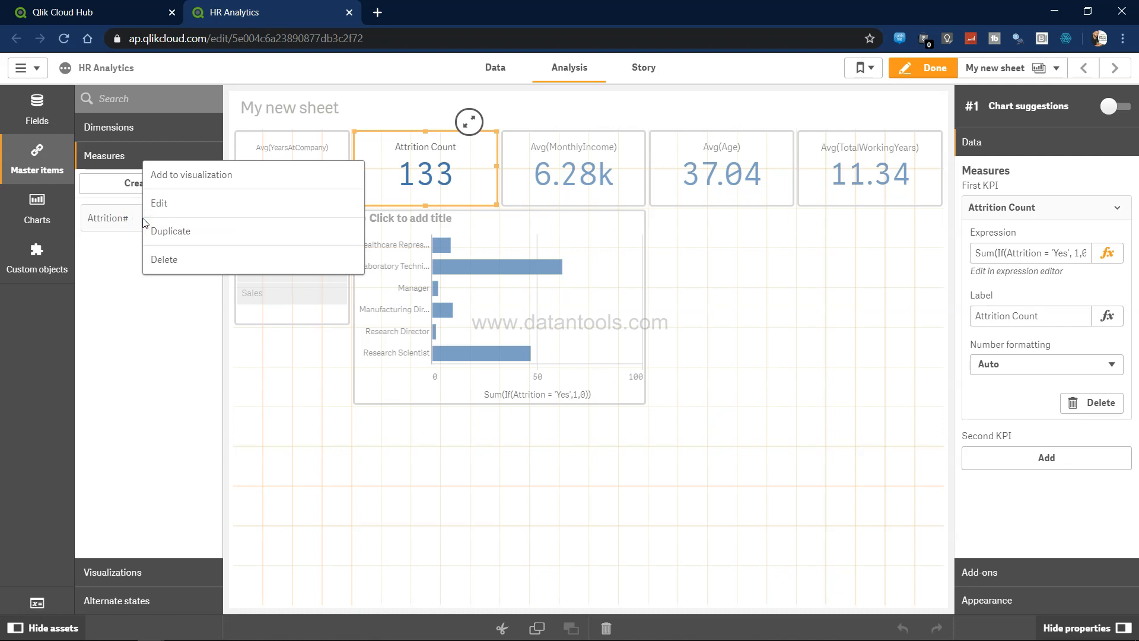
click(160, 203)
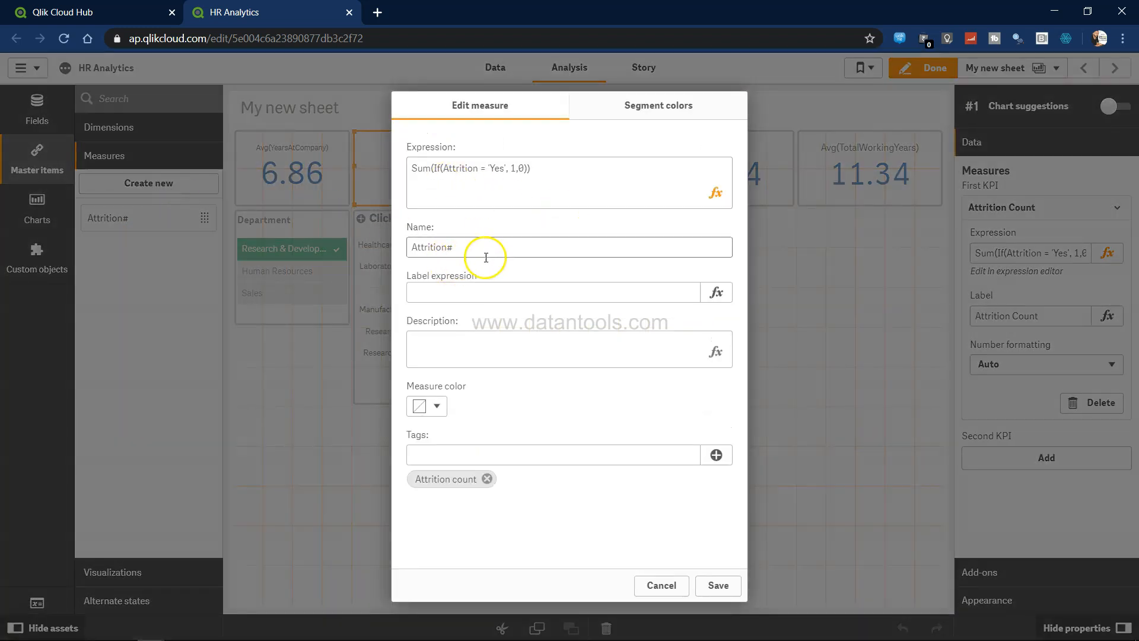
click(662, 586)
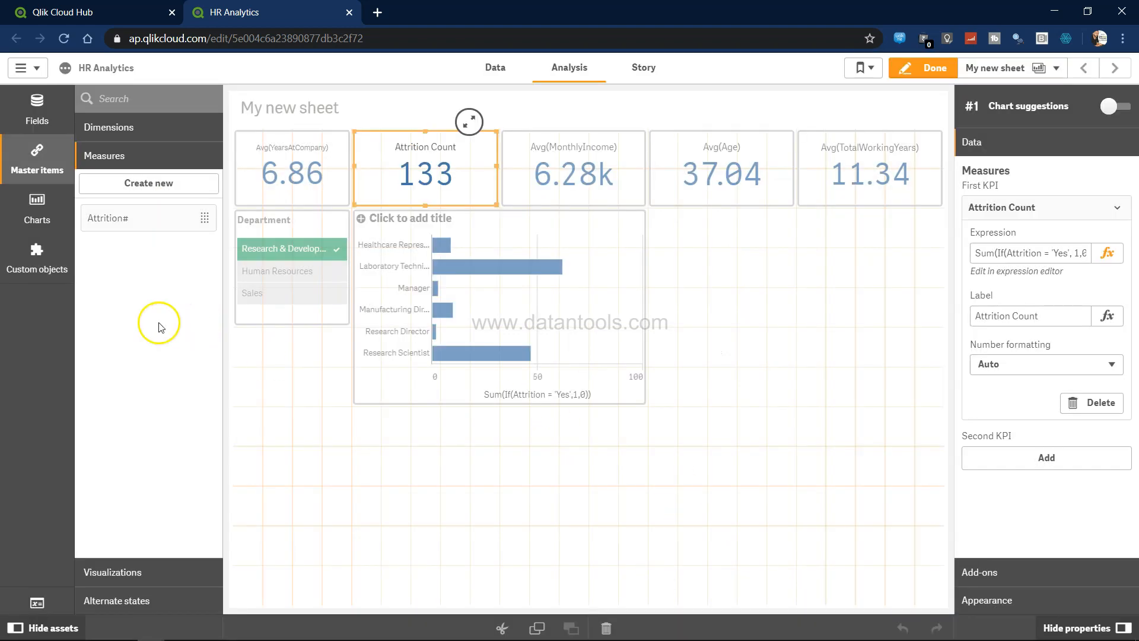
Check the requirements slide for the next chart, then add a scatter plot beside the job role bar chart and match its height
key(alt+Tab)
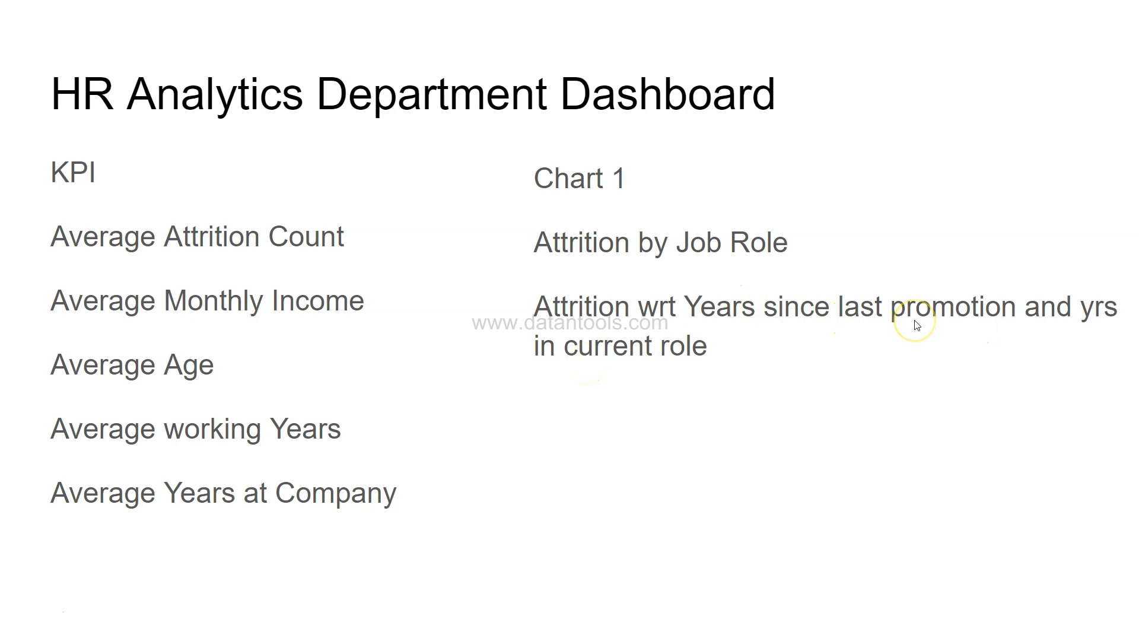
key(alt+Tab)
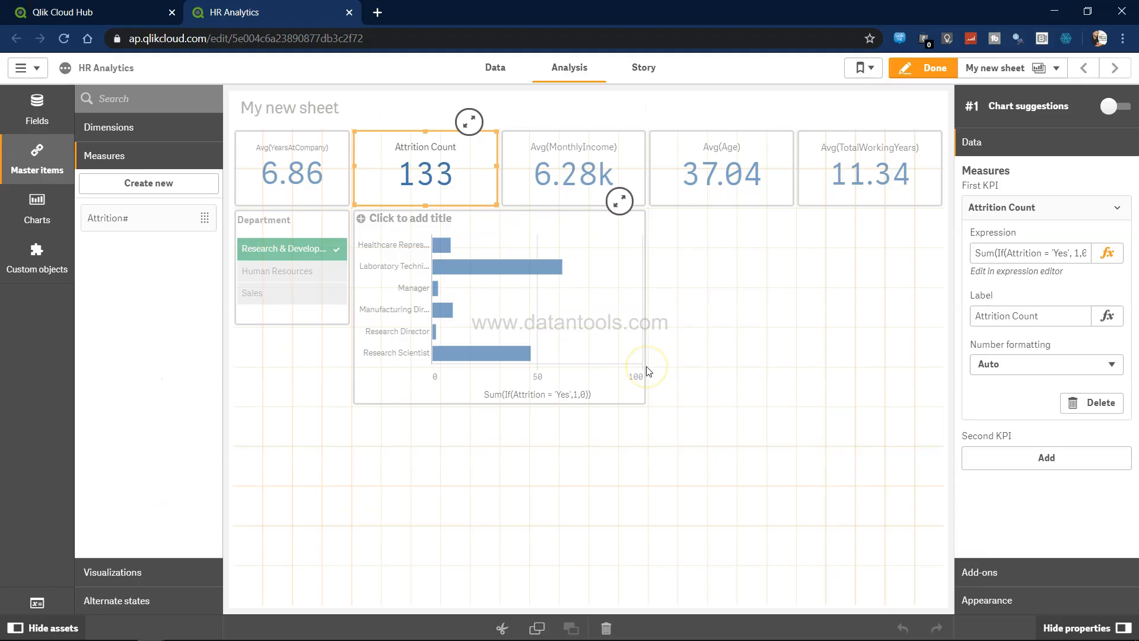
click(714, 386)
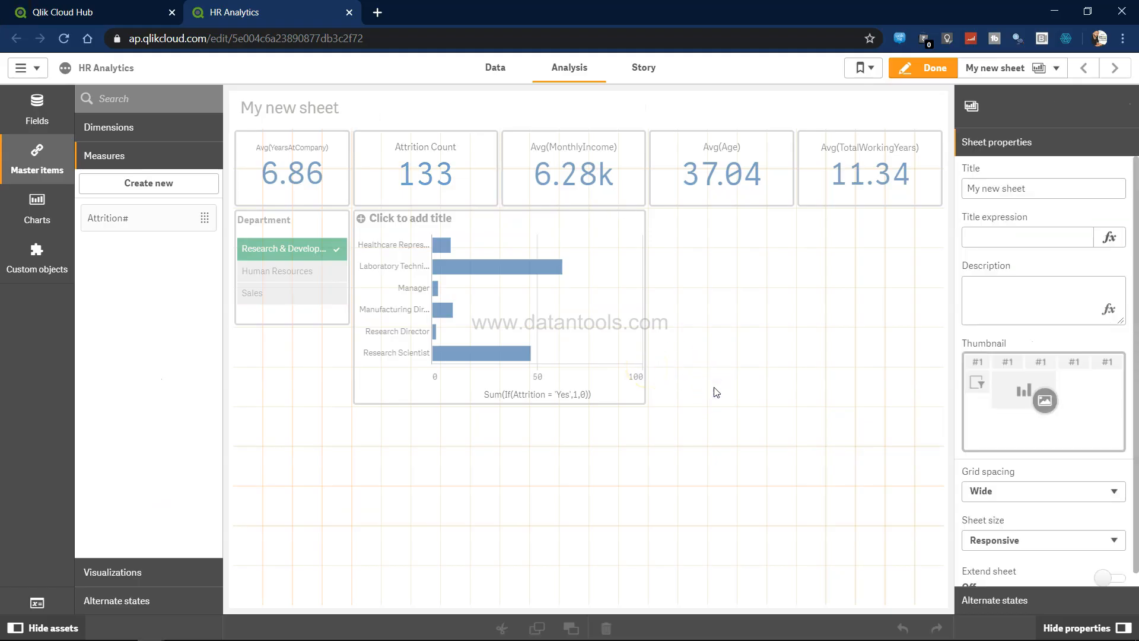
click(48, 213)
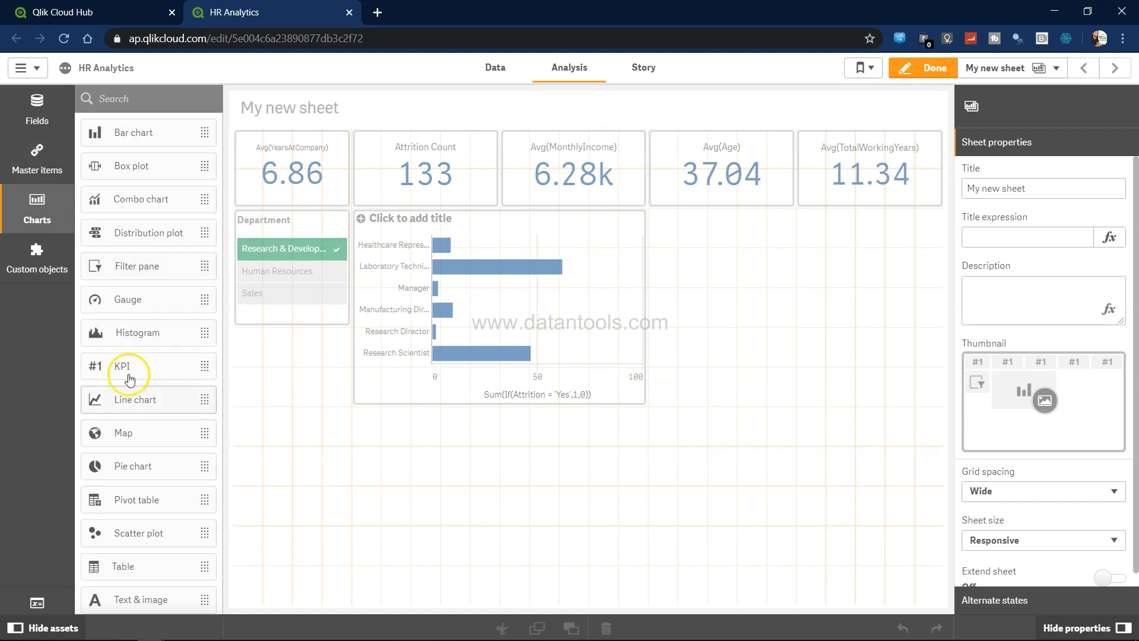
drag(165, 543, 763, 313)
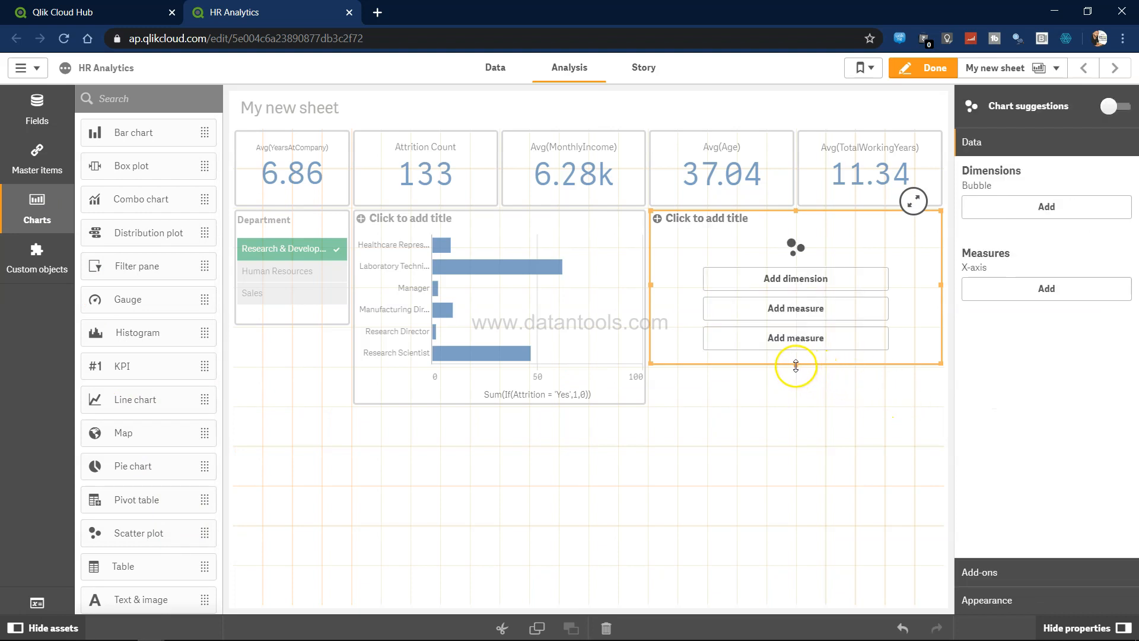
drag(796, 365, 800, 402)
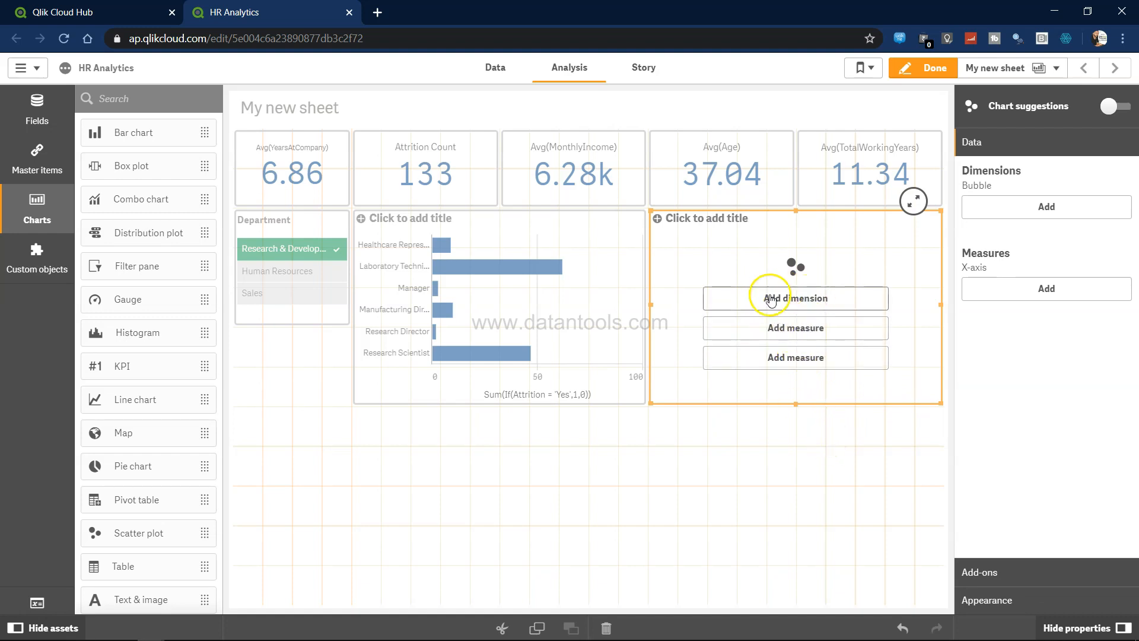
Recheck the requirements slide and add Avg(YearsSinceLastPromotion) as the scatter plot's X-axis measure
key(alt+Tab)
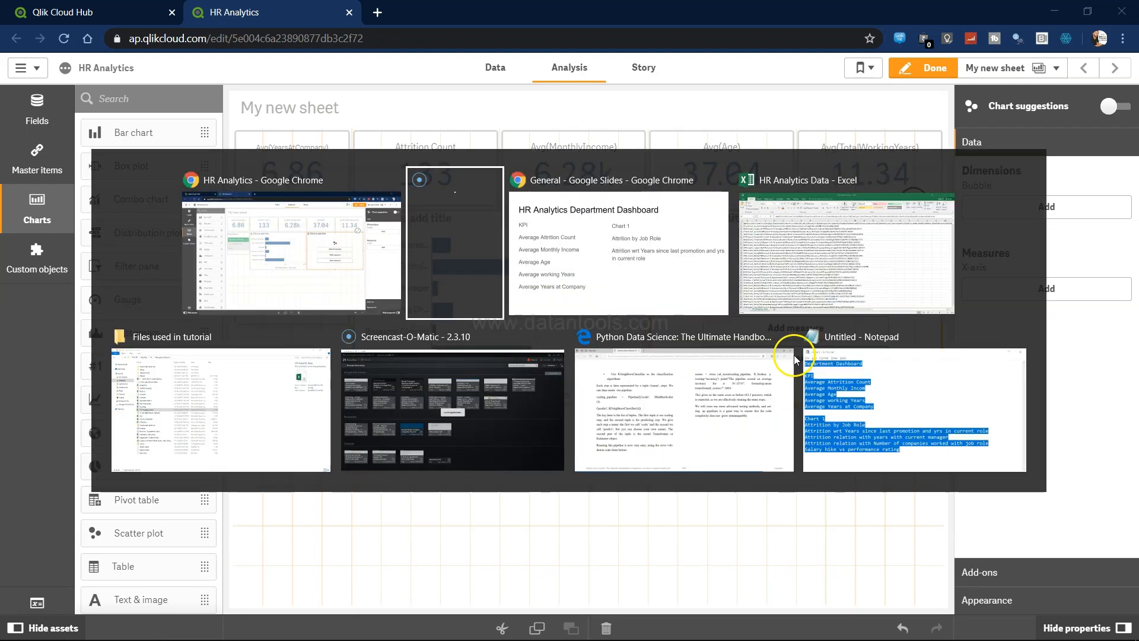
key(alt+Tab)
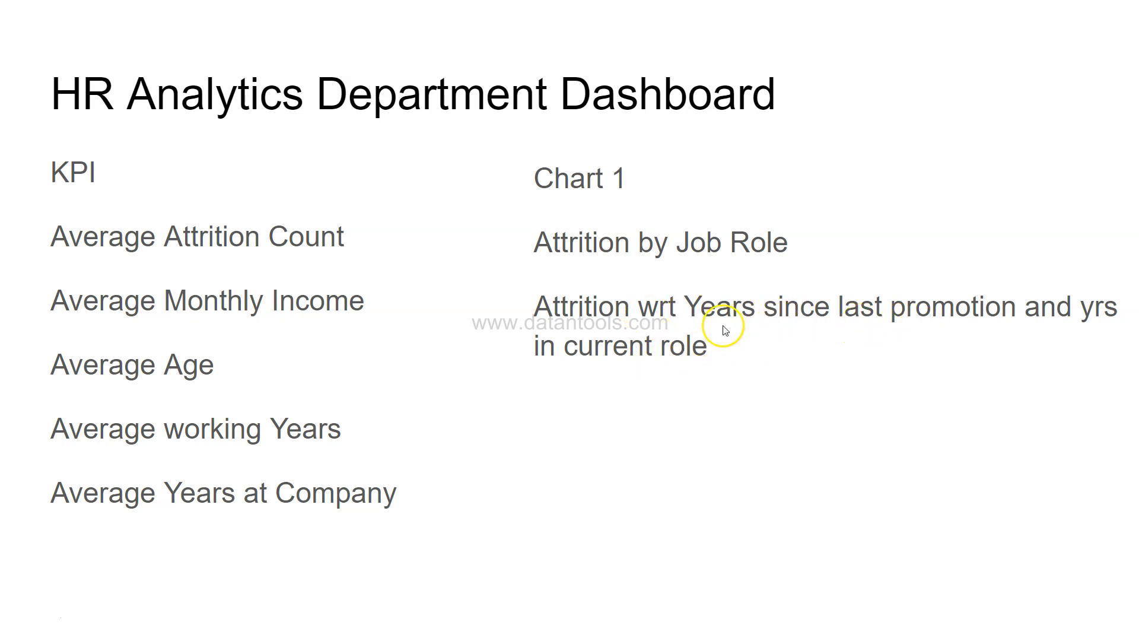
key(alt+Tab)
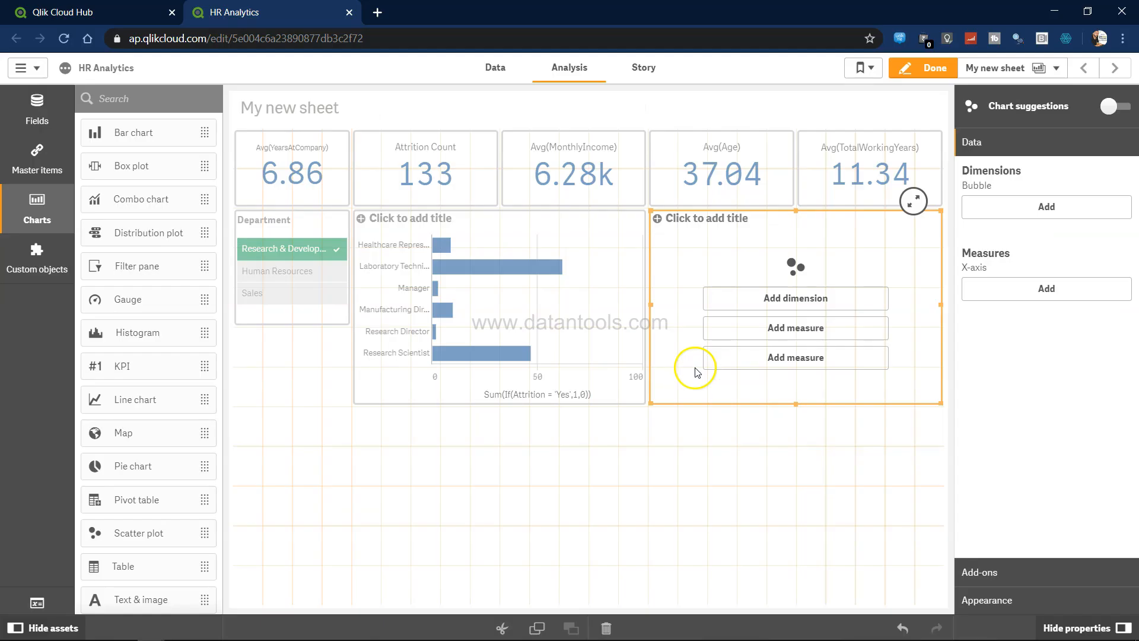
click(815, 332)
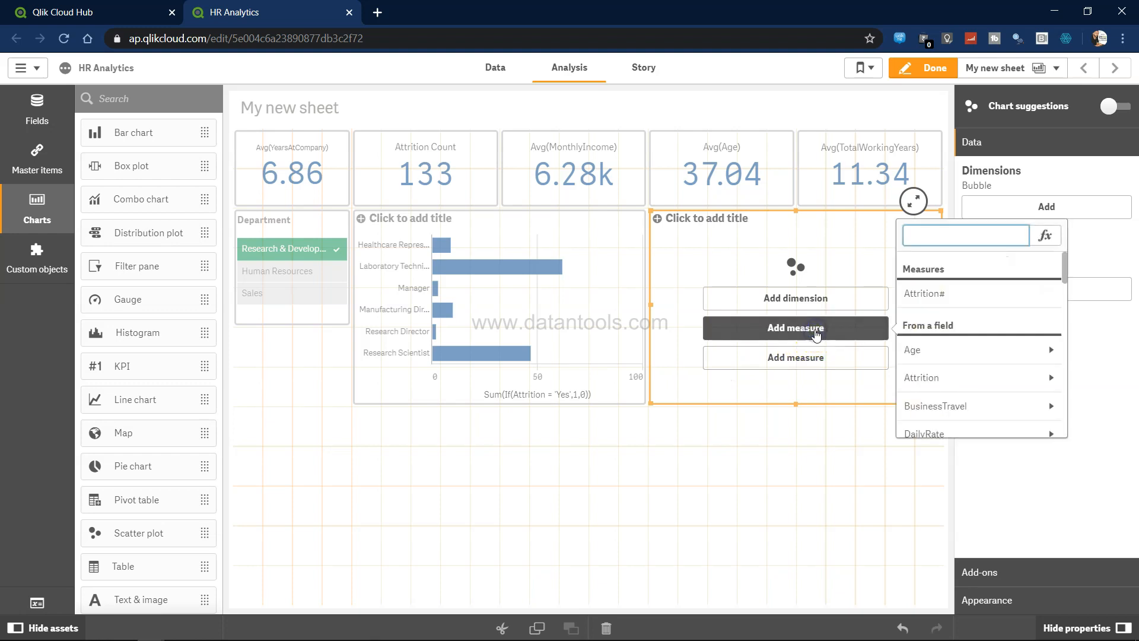
text(years)
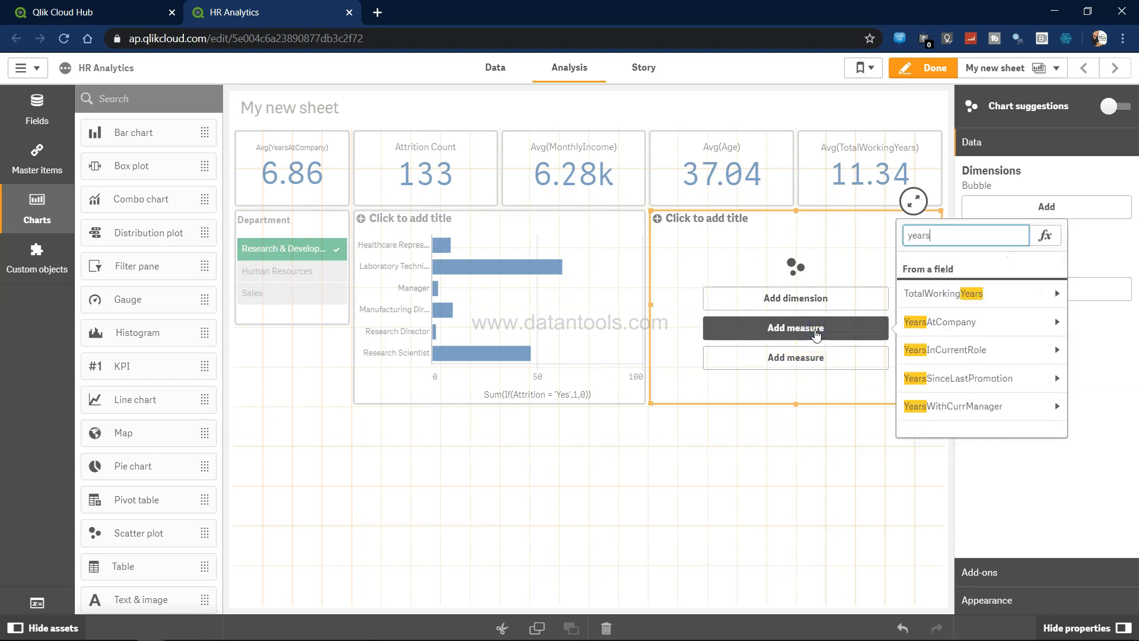
click(949, 377)
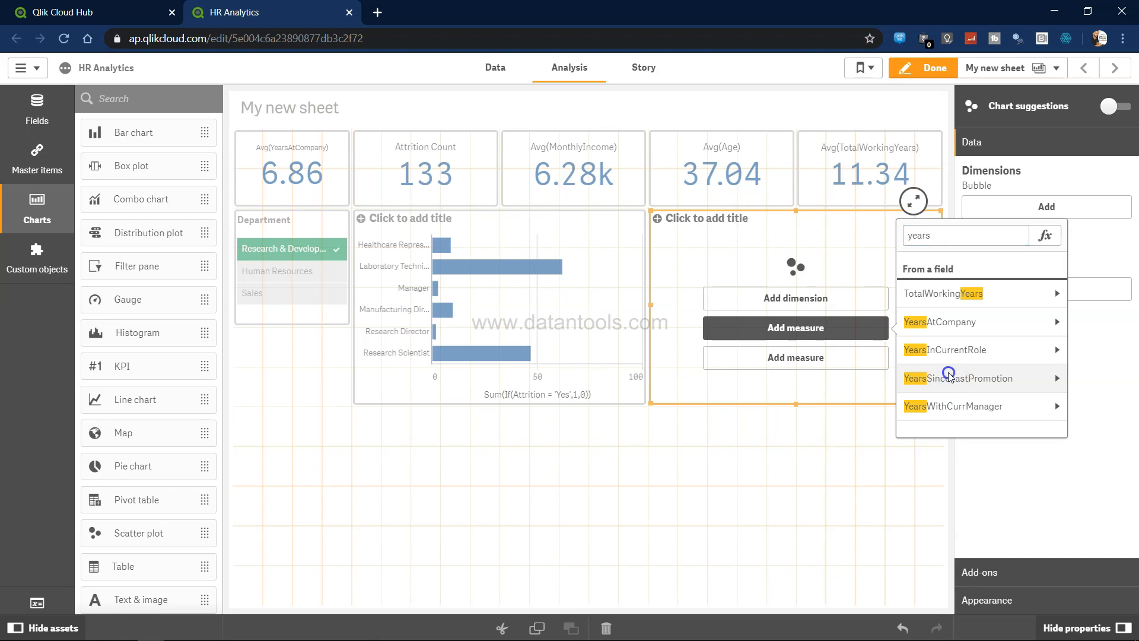
click(947, 341)
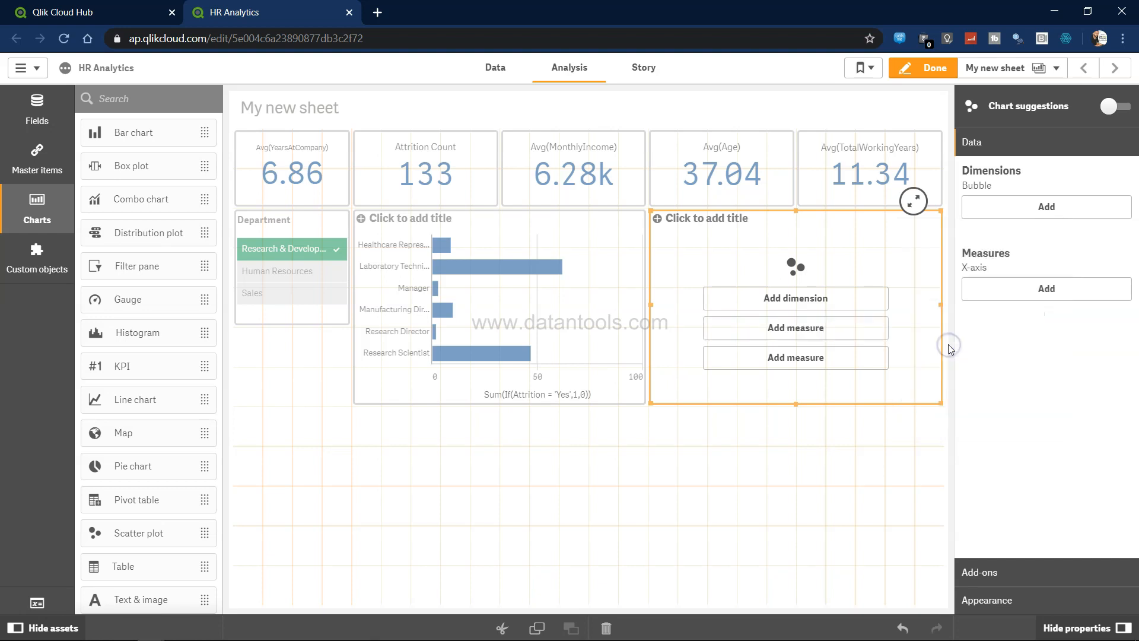
Add Avg(YearsInCurrentRole) as the scatter plot's Y-axis measure
click(832, 365)
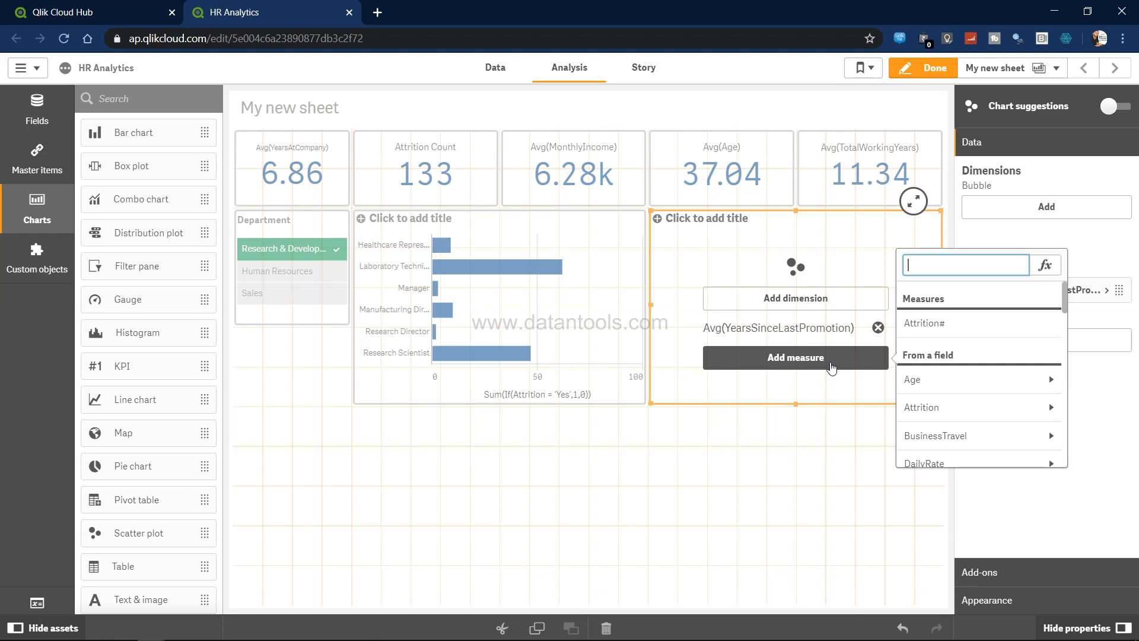
text(role)
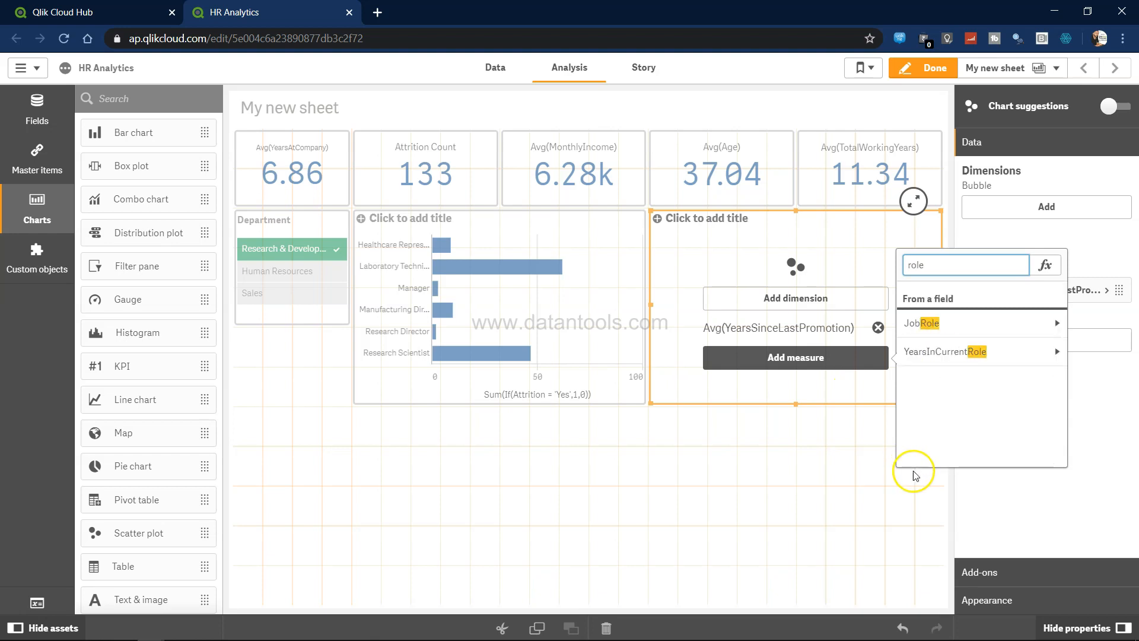
click(1004, 351)
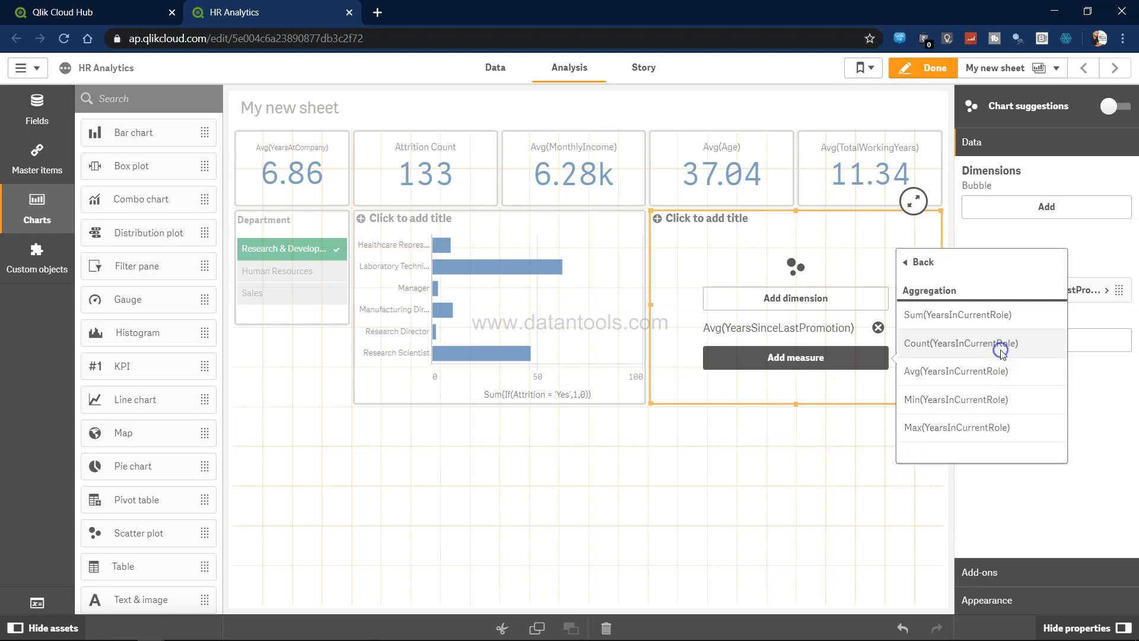
click(974, 370)
Leave the dimension selection and remove both measures from the scatter plot
click(838, 300)
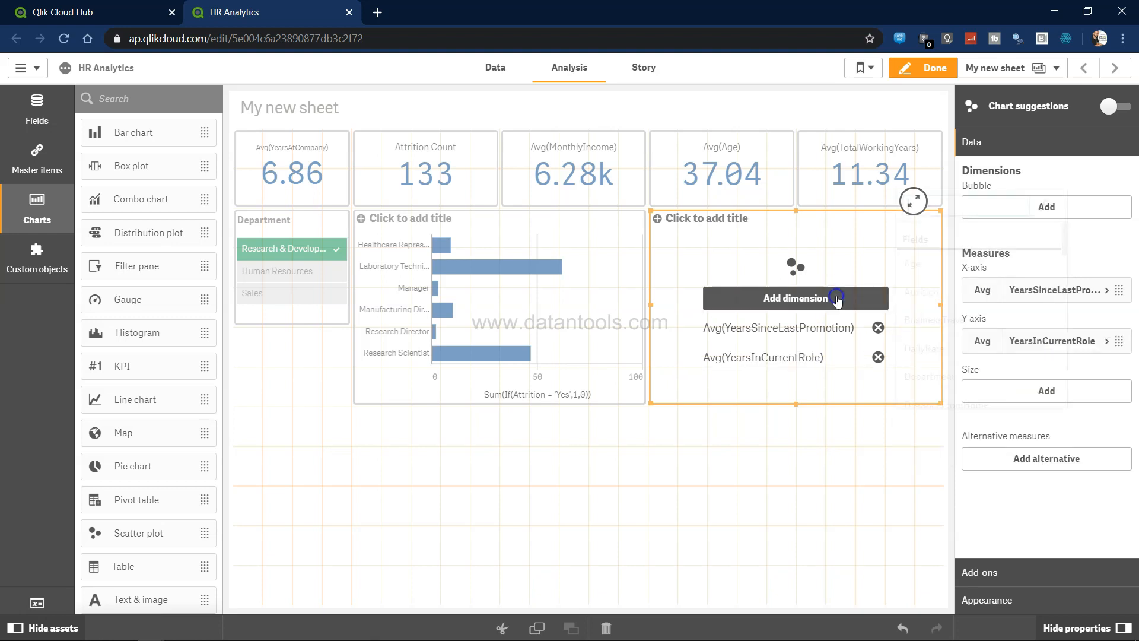
click(839, 445)
click(881, 356)
click(879, 328)
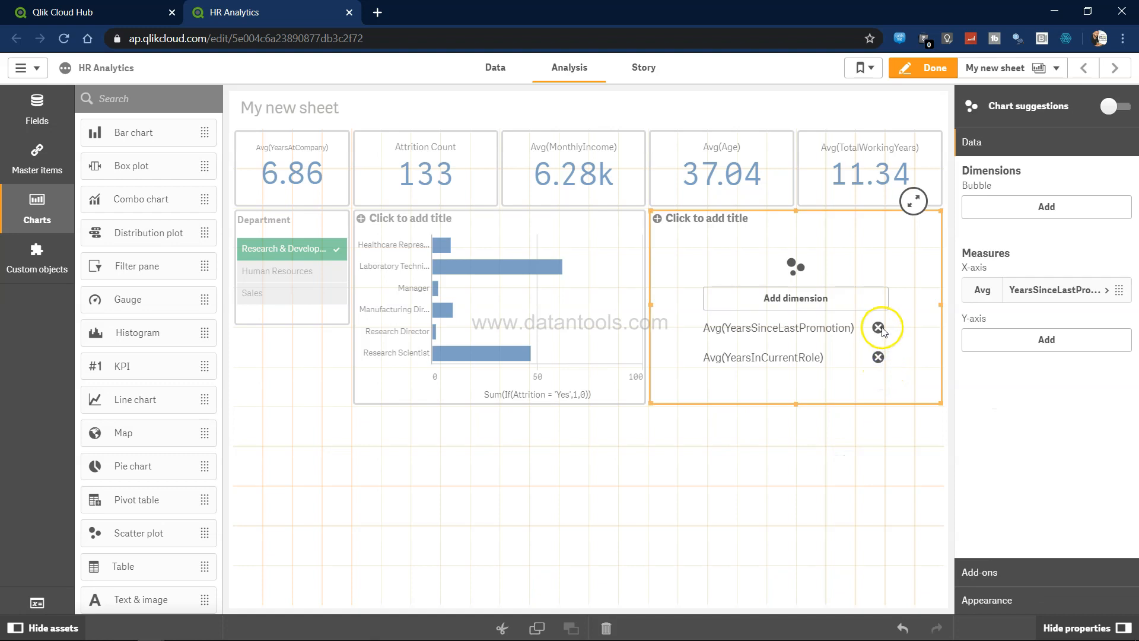
click(879, 328)
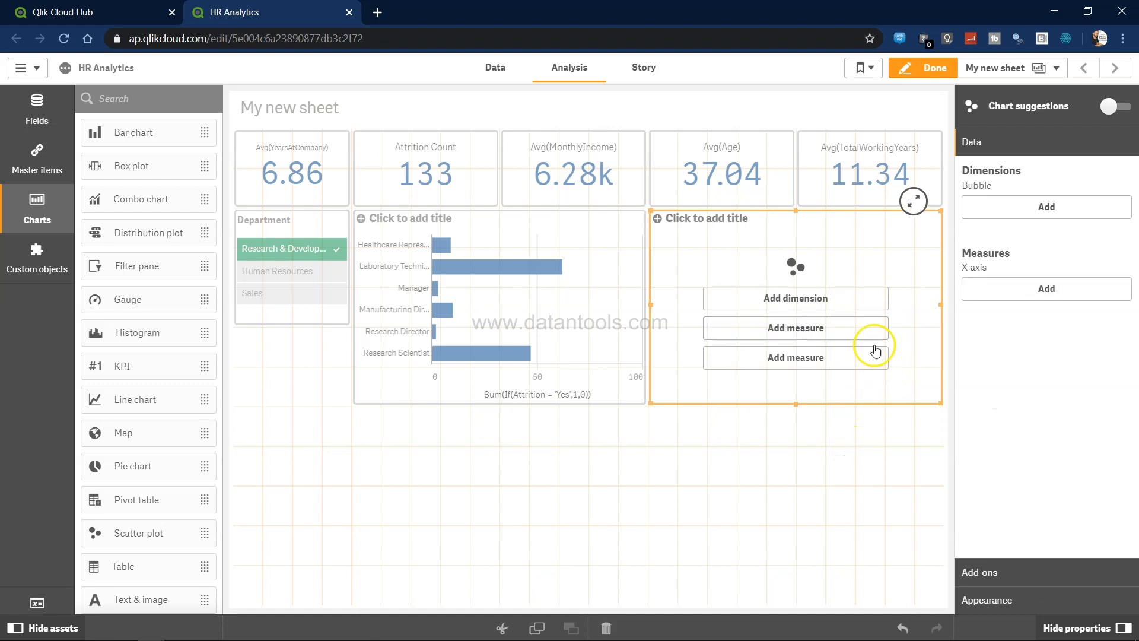
Add Avg(YearsSinceLastPromotion) to the empty scatter plot as its X-axis measure
click(801, 328)
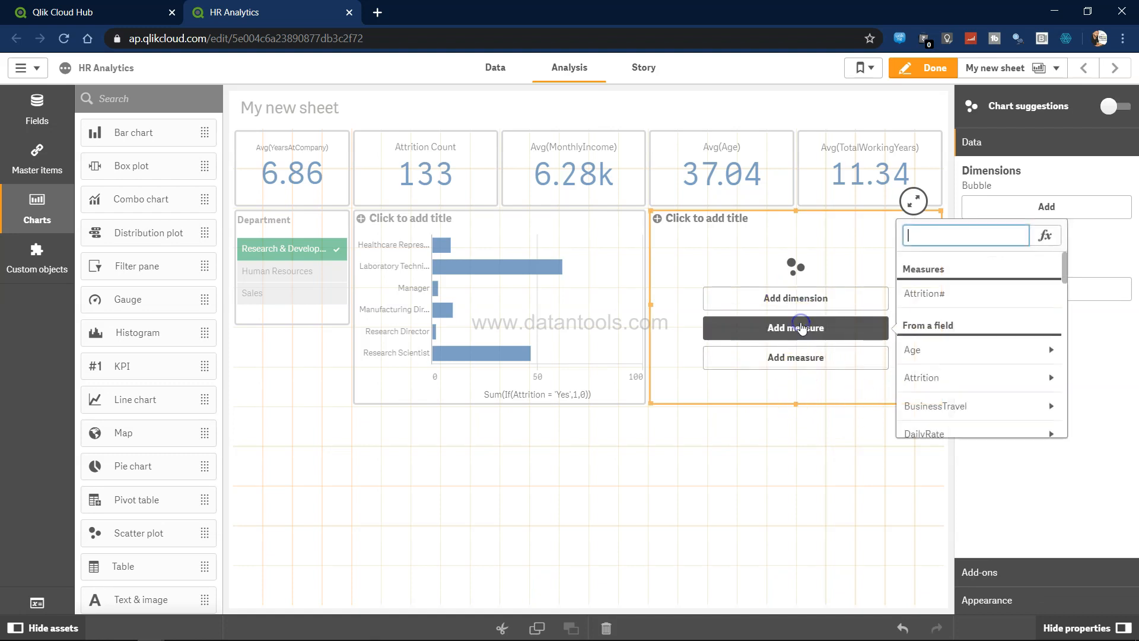
text(promo)
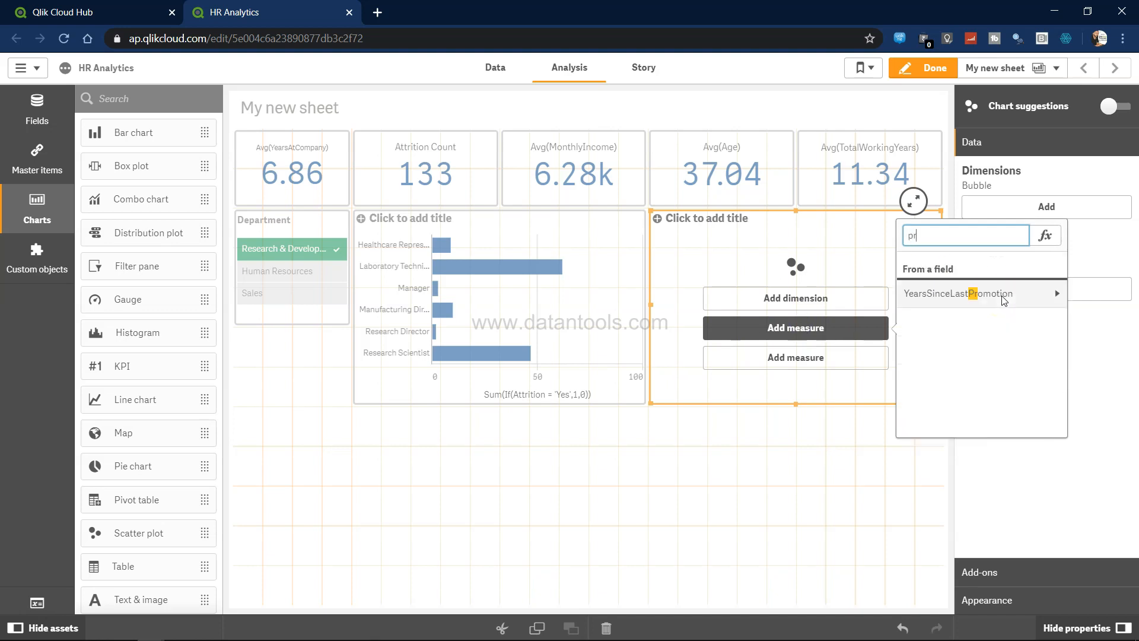
click(1039, 306)
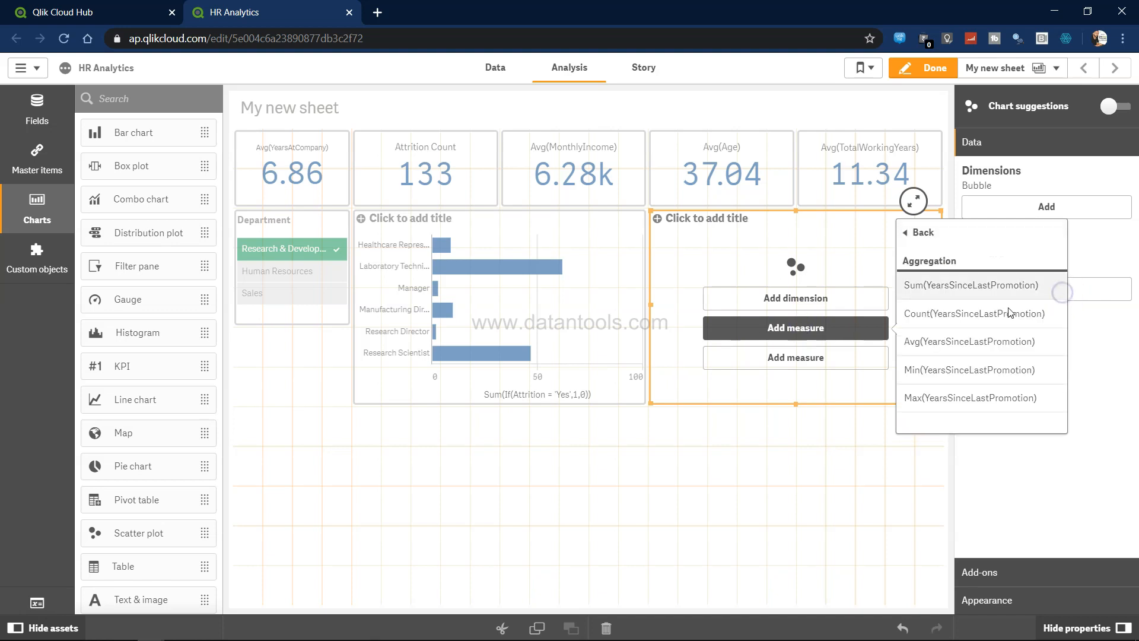
click(963, 344)
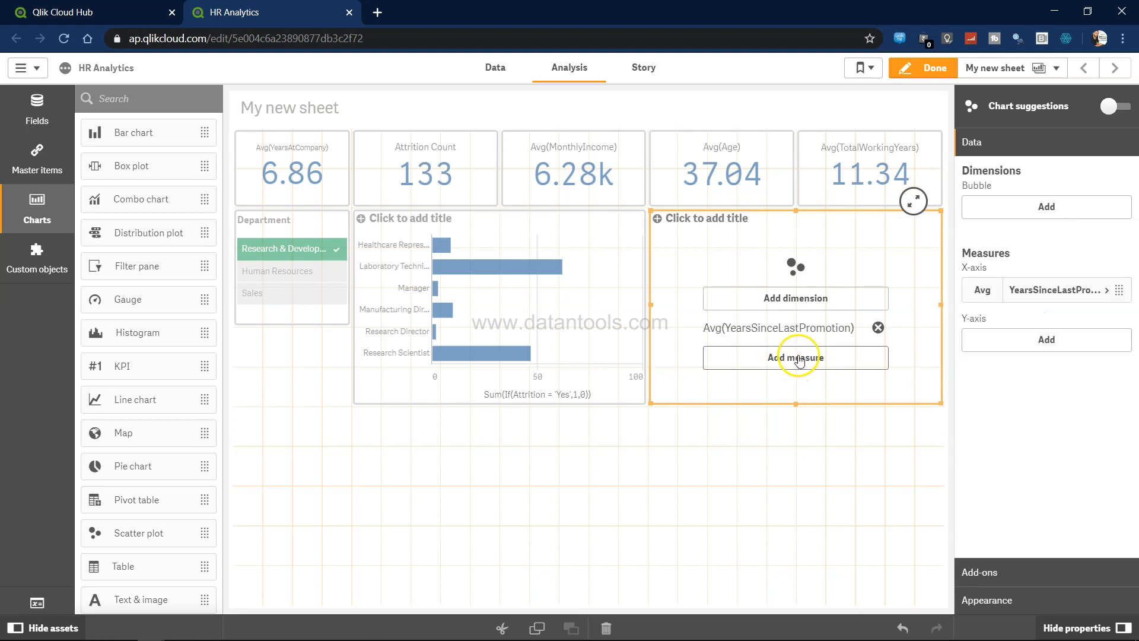
Add Avg(YearsInCurrentRole) as the second measure of the scatter plot, on its Y-axis
click(804, 358)
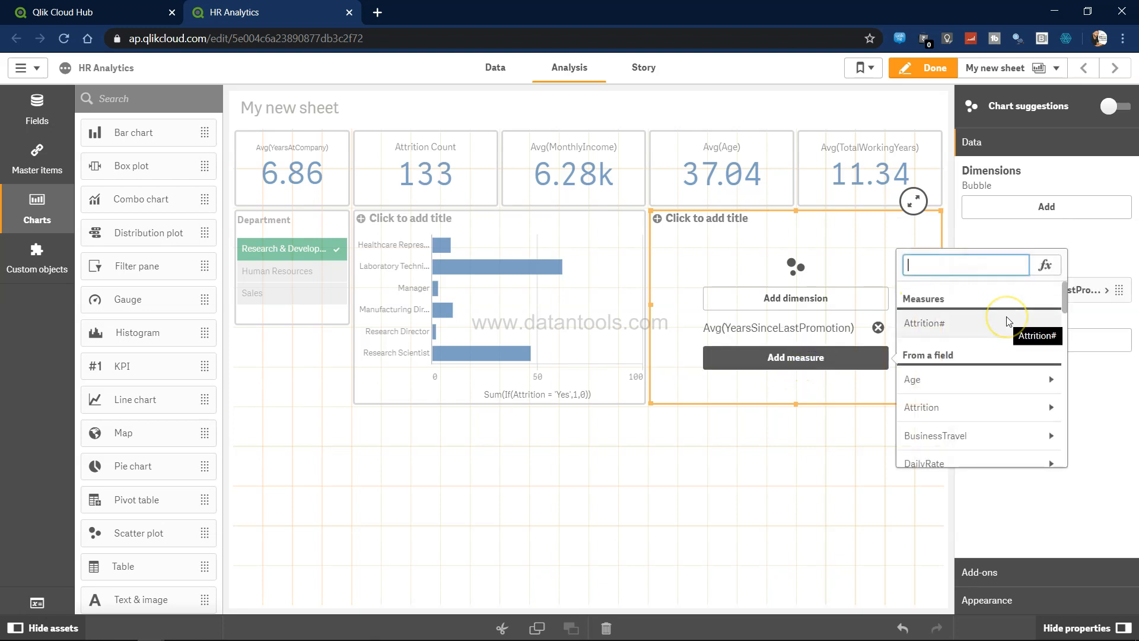
text(role)
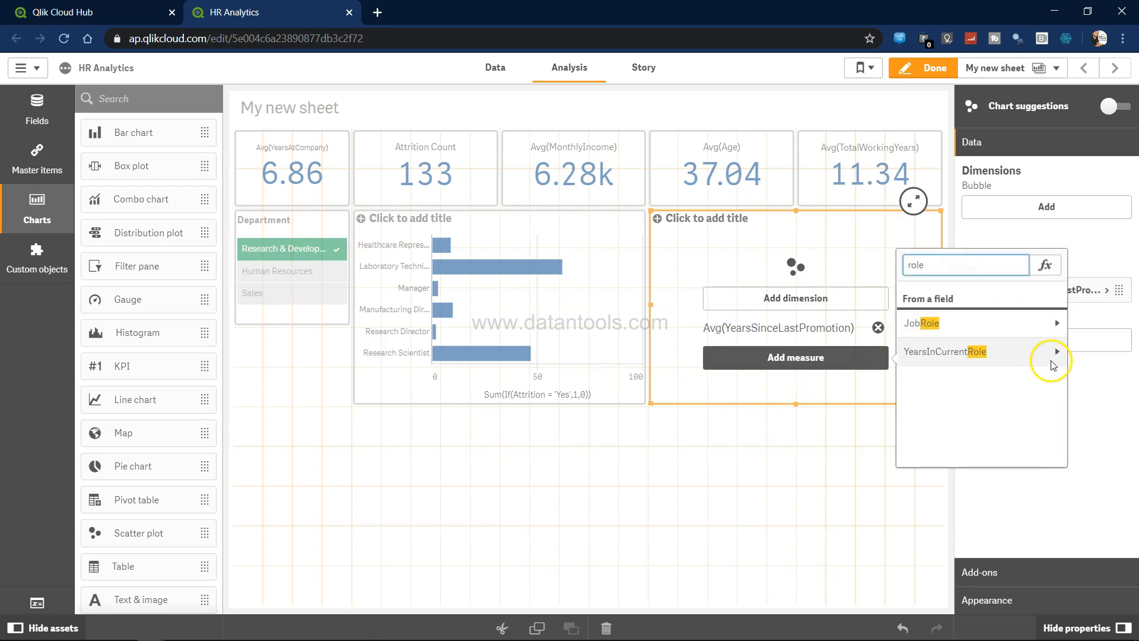
click(1047, 354)
click(949, 372)
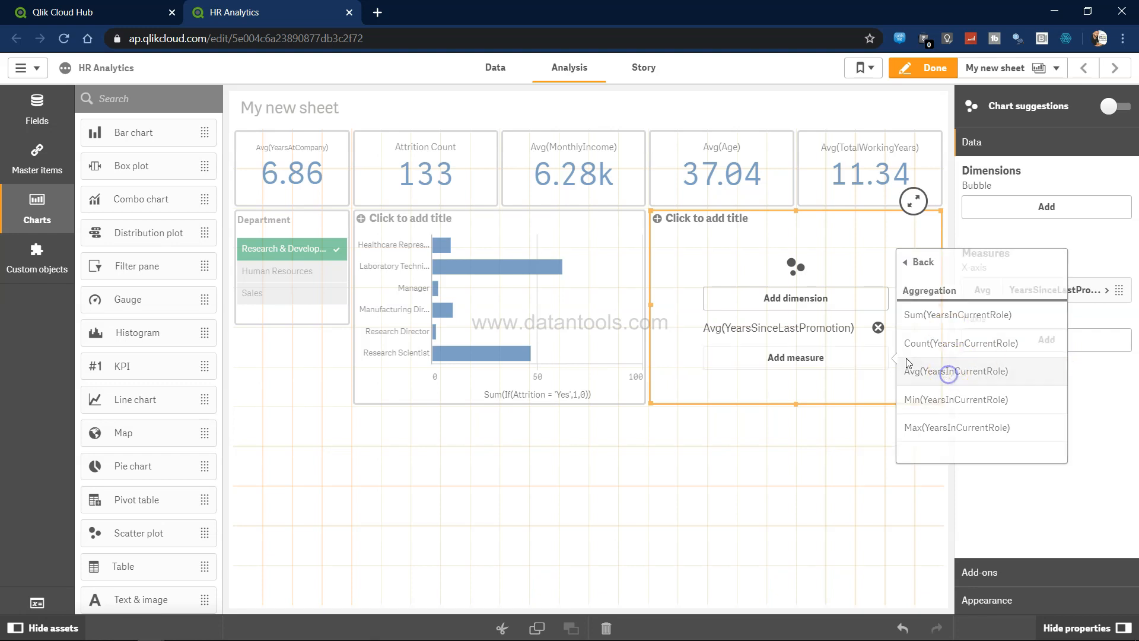
Add the Attrition field as the scatter plot's bubble dimension
click(826, 303)
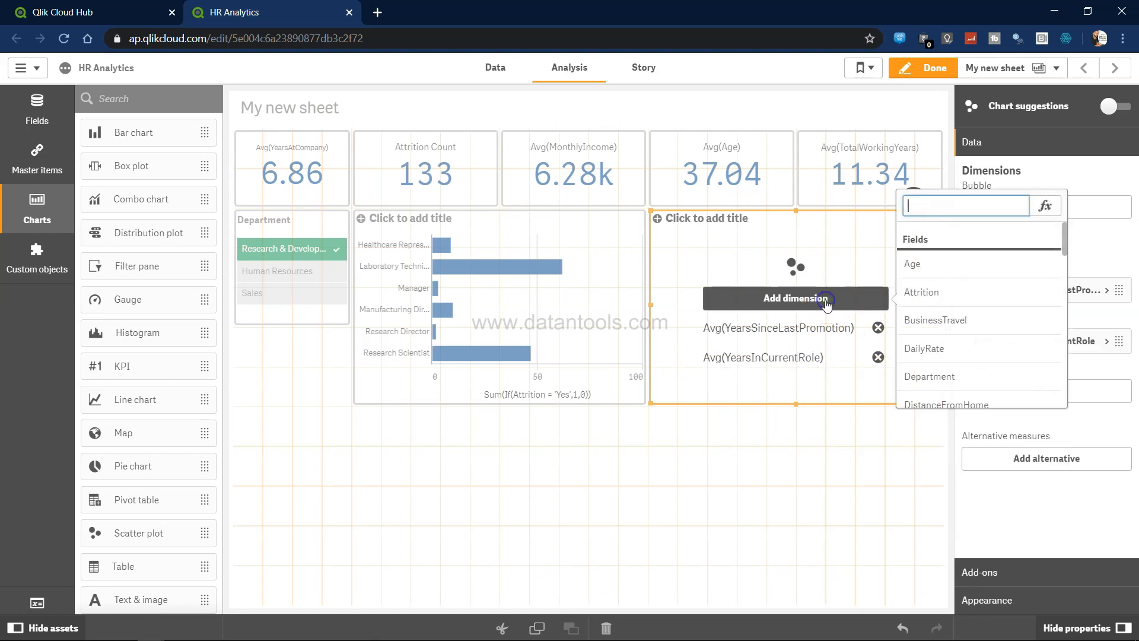
text(a)
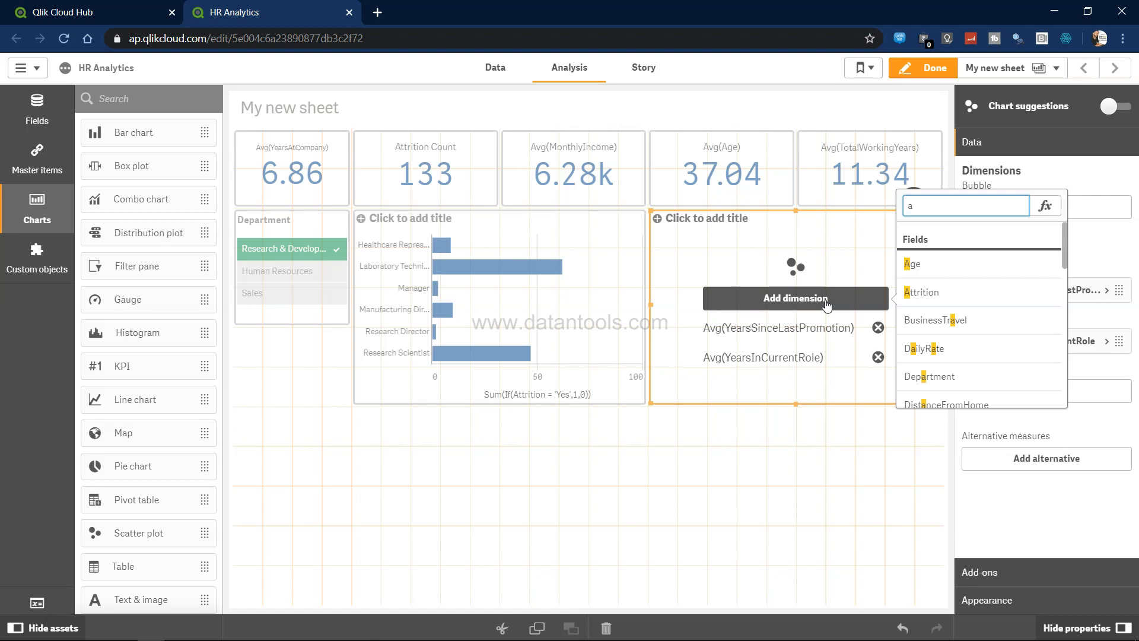
click(939, 292)
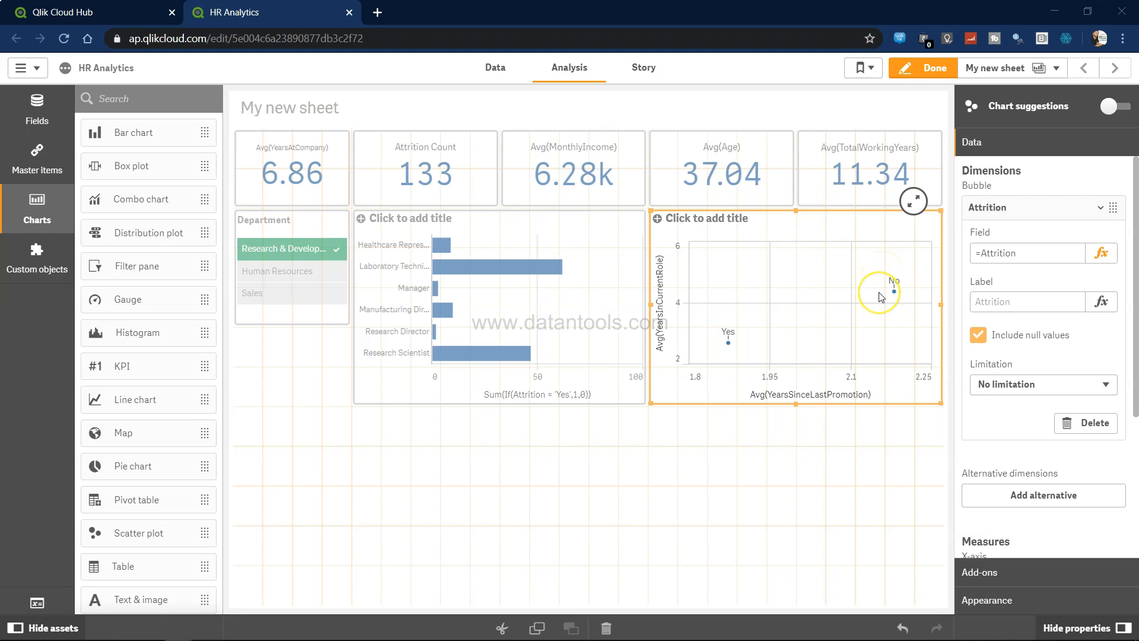
Replace the bubble dimension's expression with the beginning of an aggregation: =AGGR(Attrition & '-' & RowNo(),
click(1010, 253)
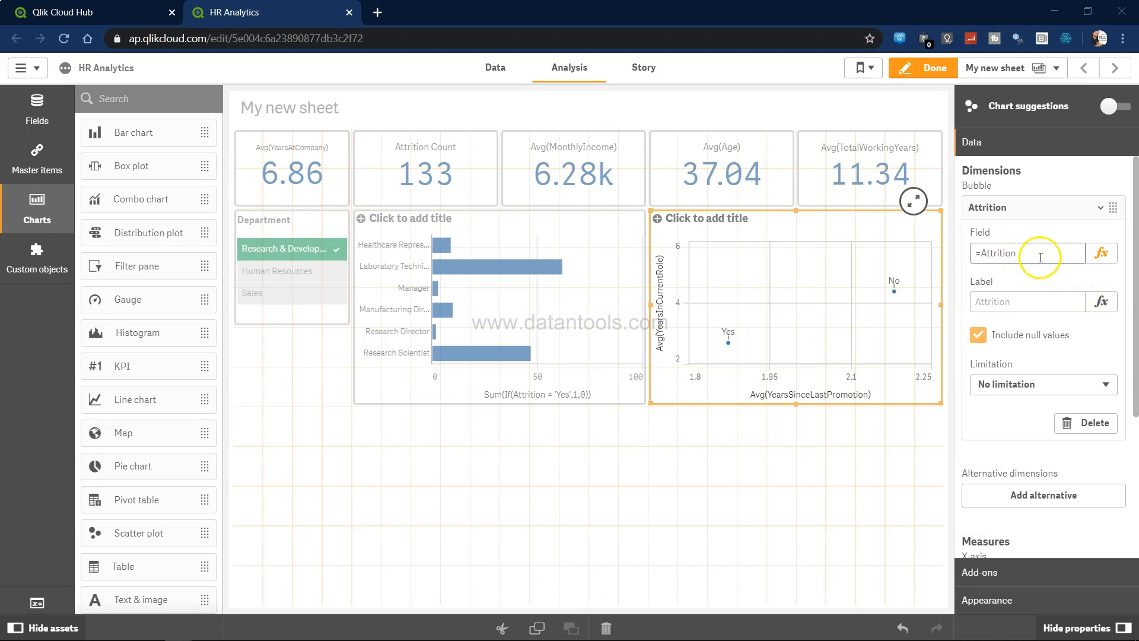
click(1101, 256)
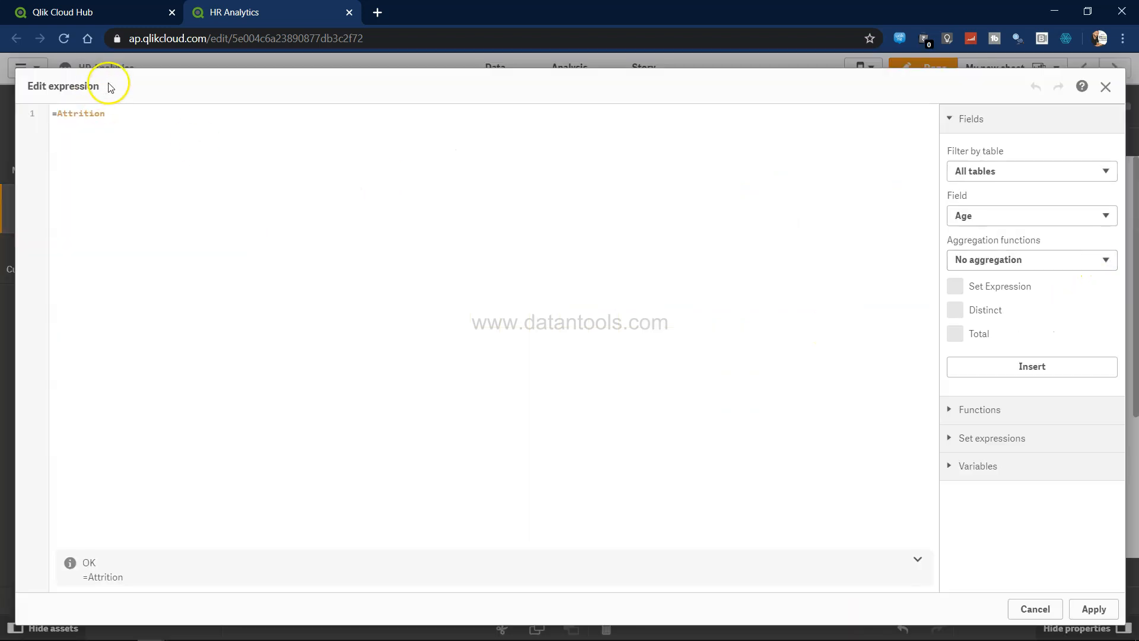
key(shift+Left)
key(shift+Left)
key(shift+Left)
key(shift+Left)
key(shift+Left)
key(shift+Left)
key(shift+Left)
key(shift+Left)
key(shift+Left)
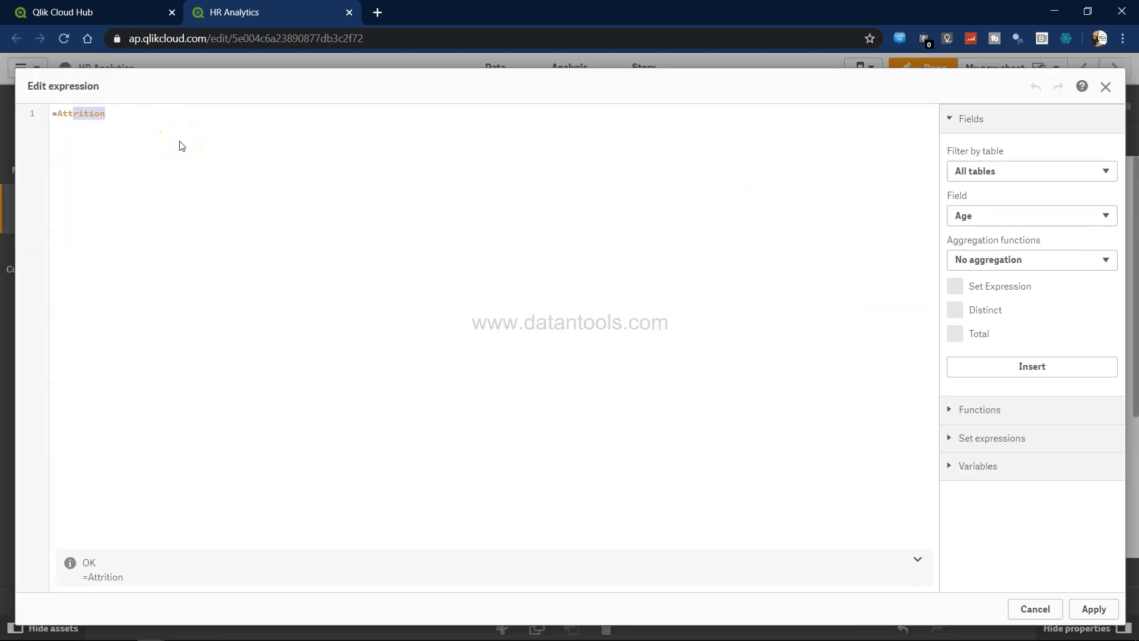
text(AGGR()
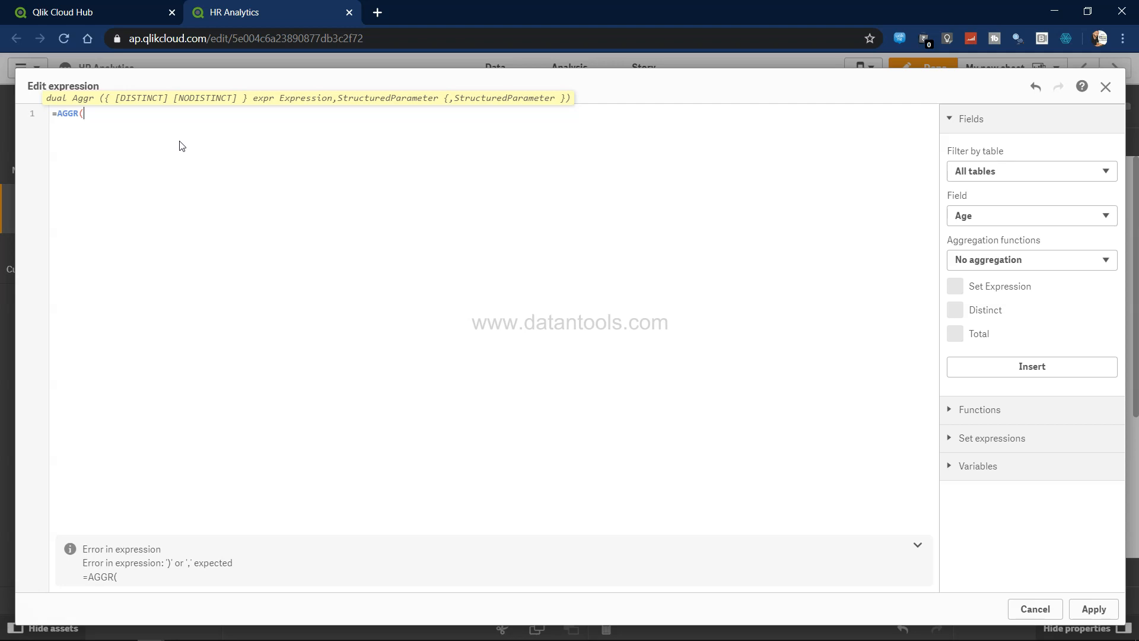
text(Attrition)
text(')
key(Right)
text(')
key(Right)
text(n)
key(Return)
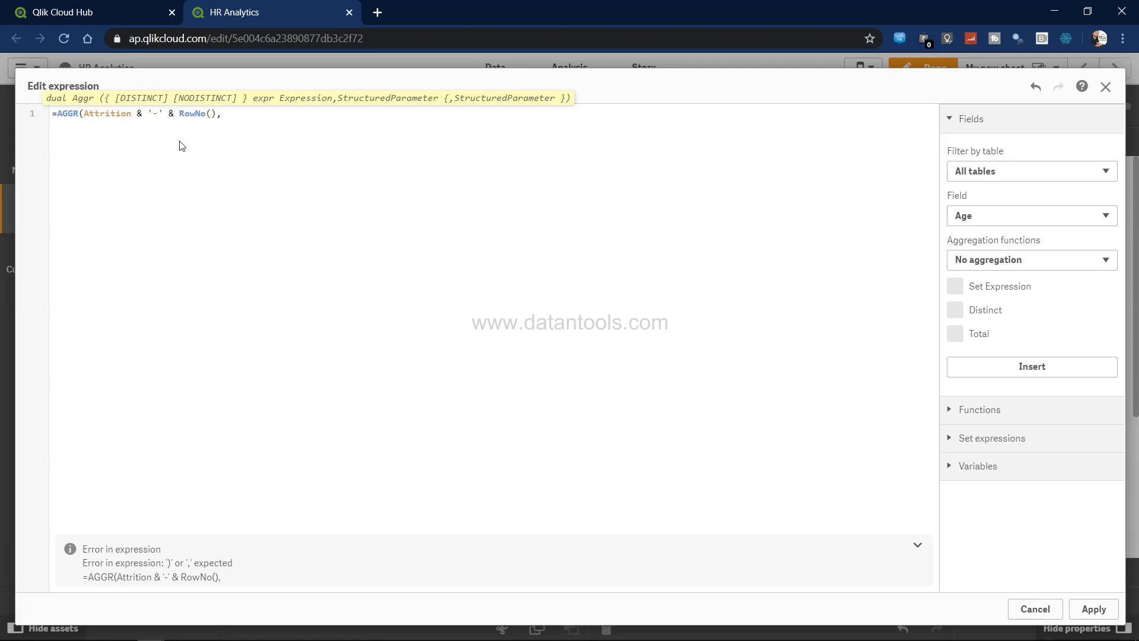
Complete the AGGR expression with Attrition,YearsInCurrentRole,YearsSinceLastPromotion), apply it and deselect the scatter plot
text(tti)
key(BackSpace)
text(rition,years)
key(Down)
key(Return)
text(years)
key(Down)
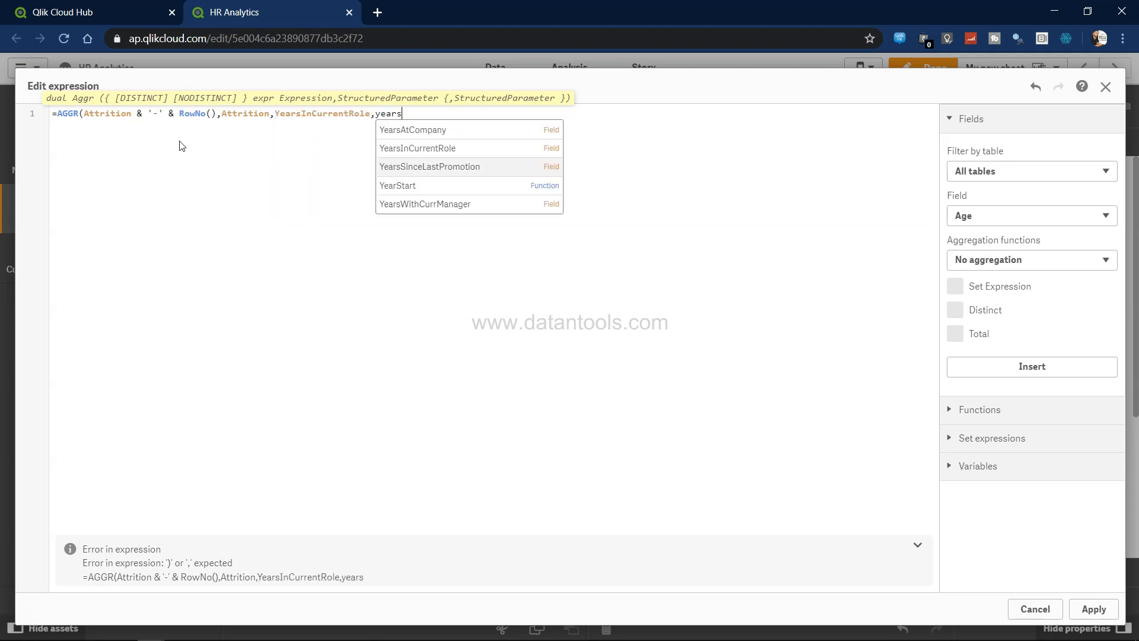
key(Return)
text())
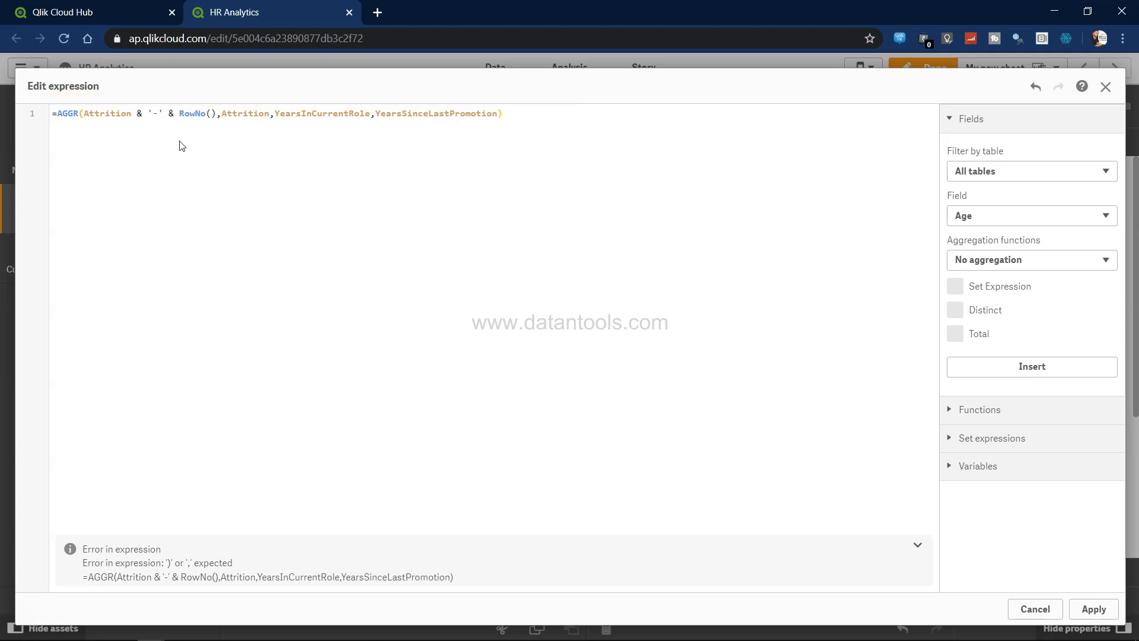
click(1092, 611)
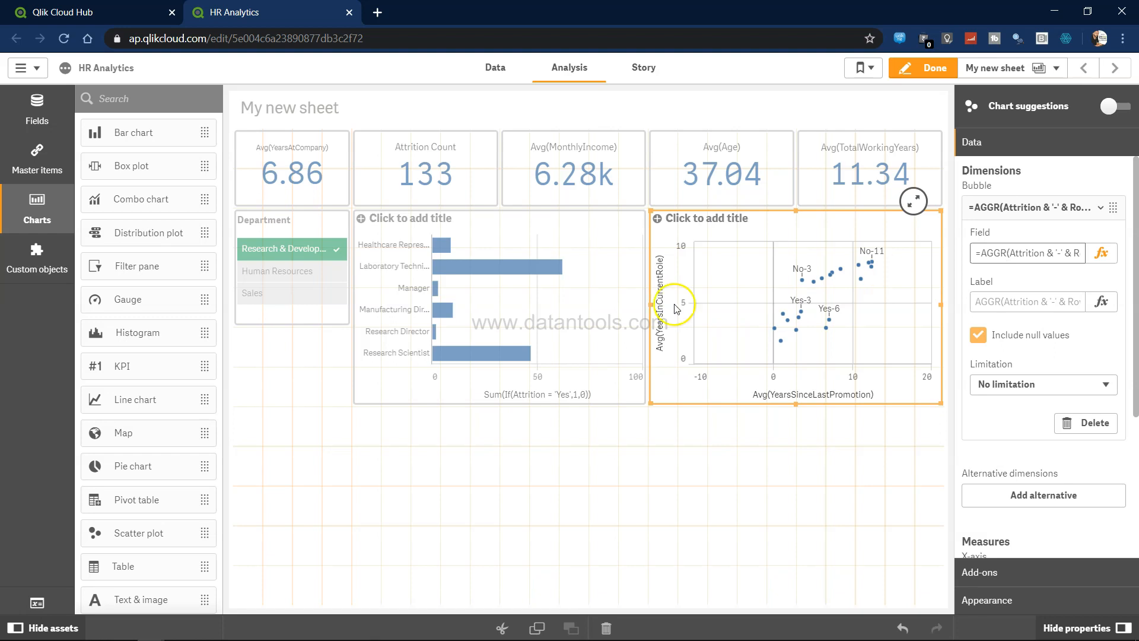
click(313, 503)
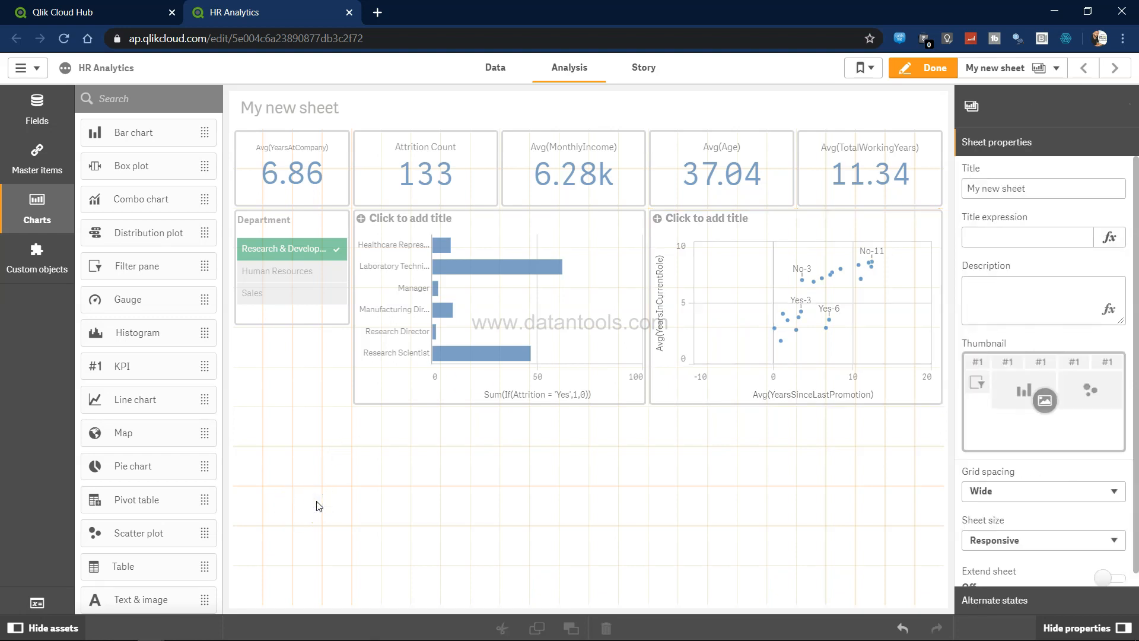
Recheck the requirements slide and place an empty treemap in the blank area below the Department filter and bar chart
key(alt+Tab)
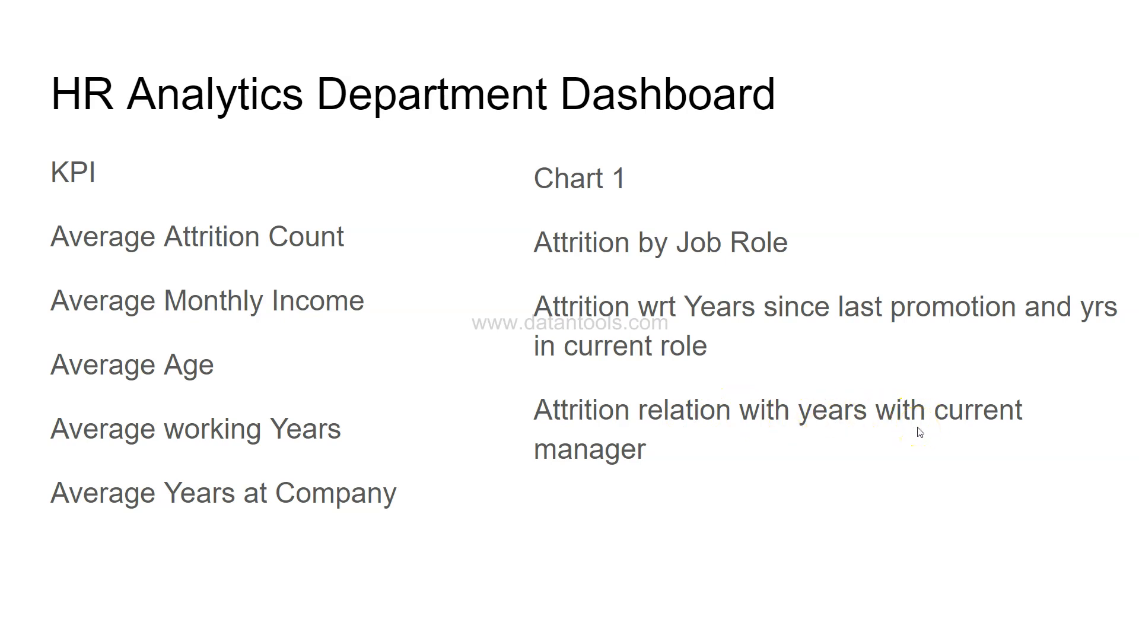
key(alt+Tab)
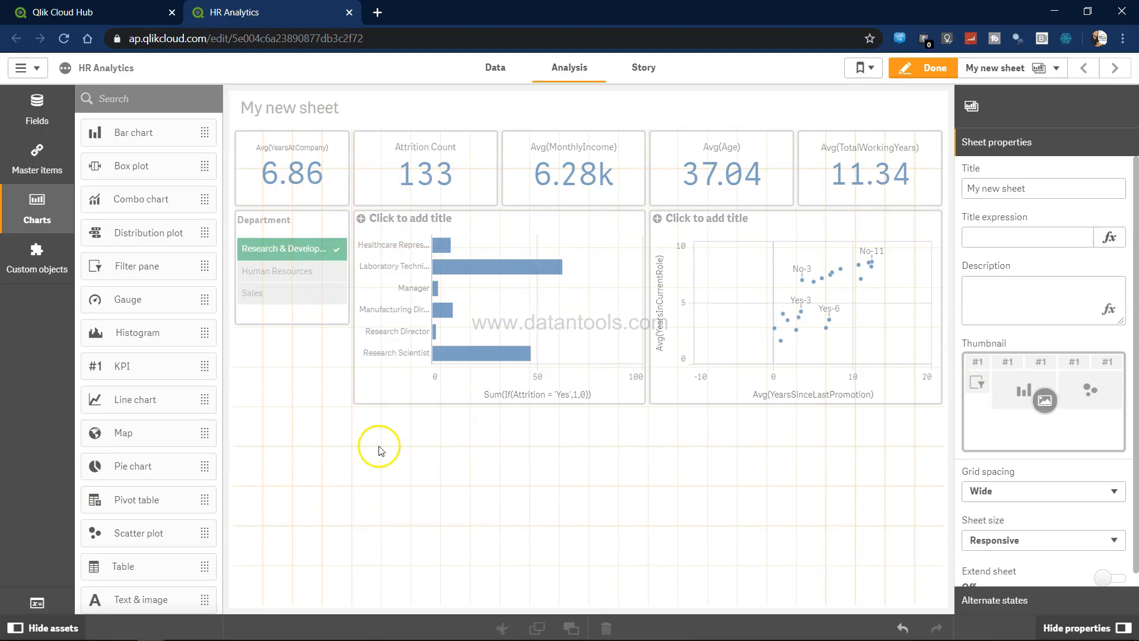
scroll(162, 294, down, 2)
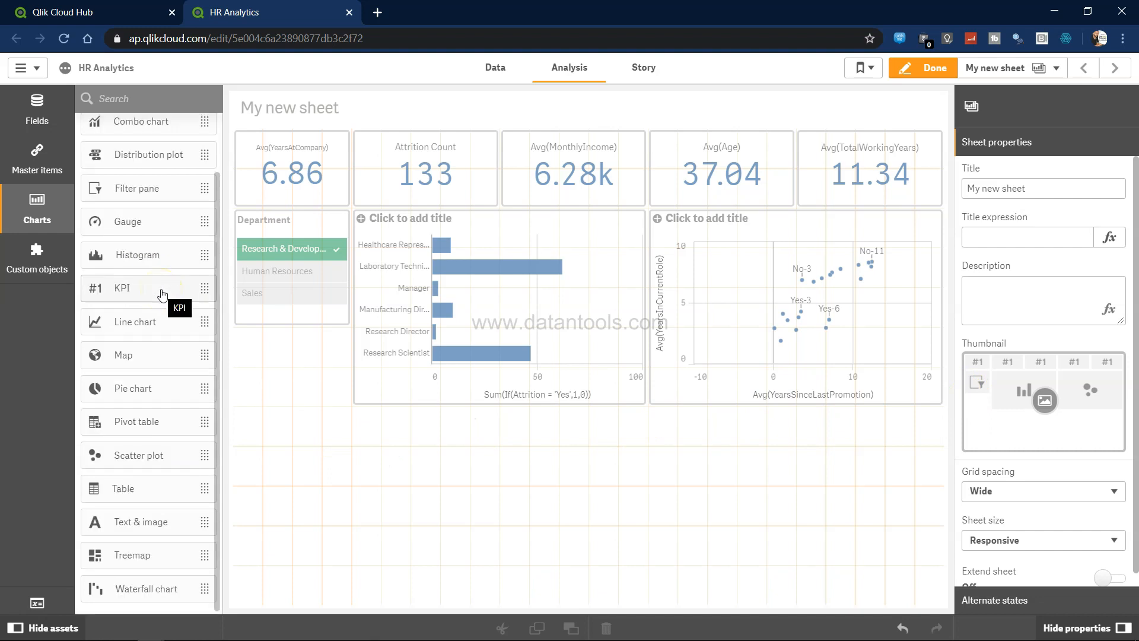
drag(162, 558, 352, 482)
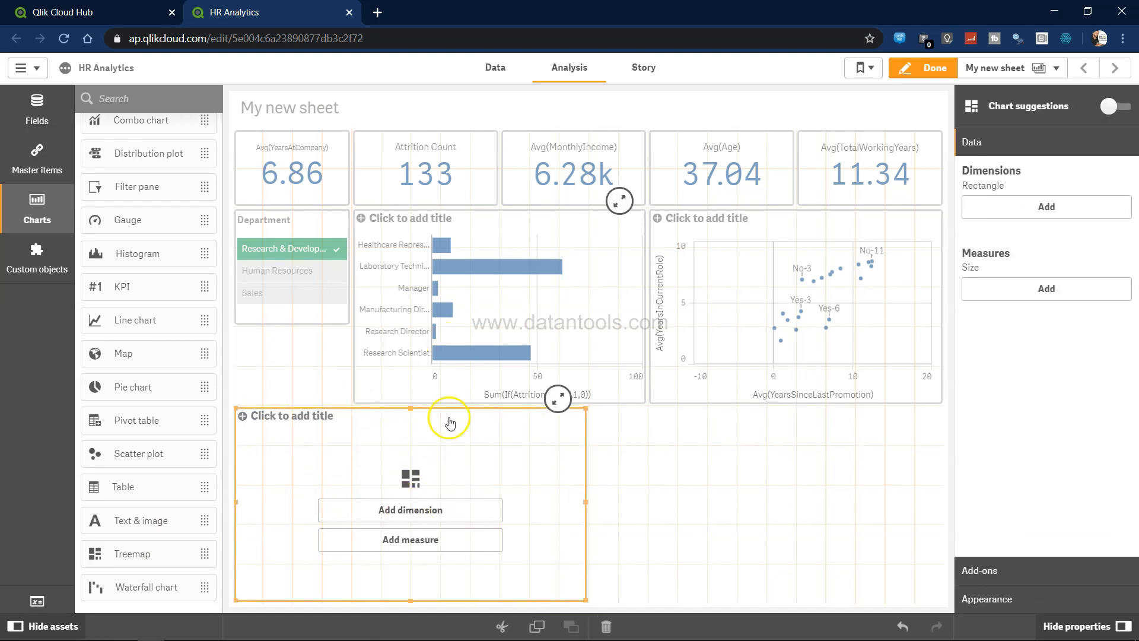
Set the treemap's dimension to YearsWithCurrManager and its size measure to the master measure Attrition#
click(440, 514)
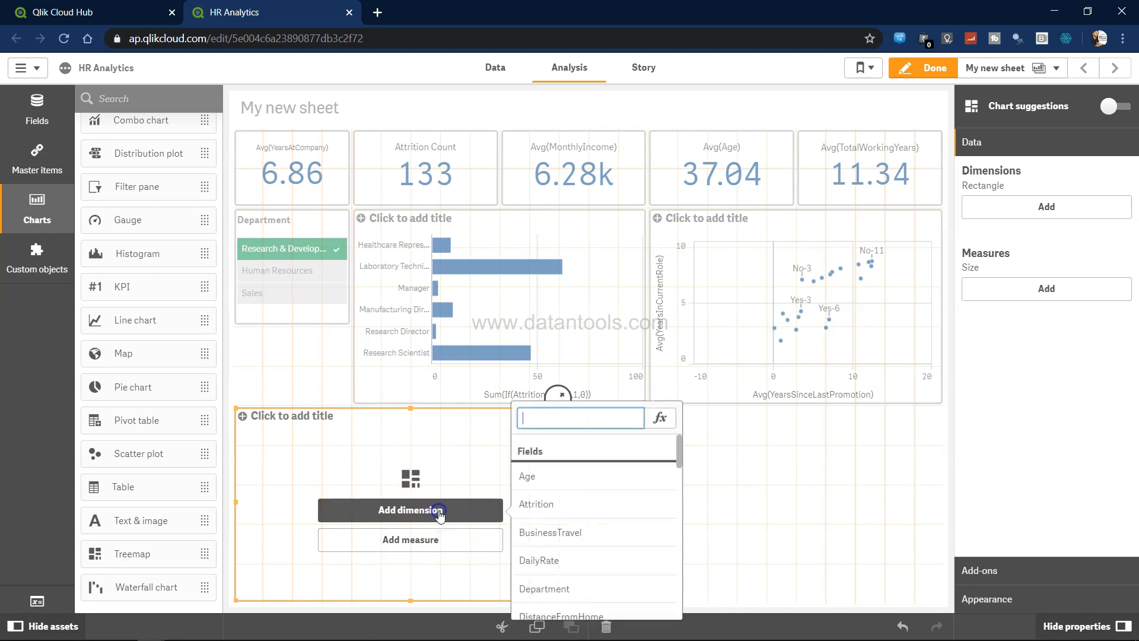
text(mana)
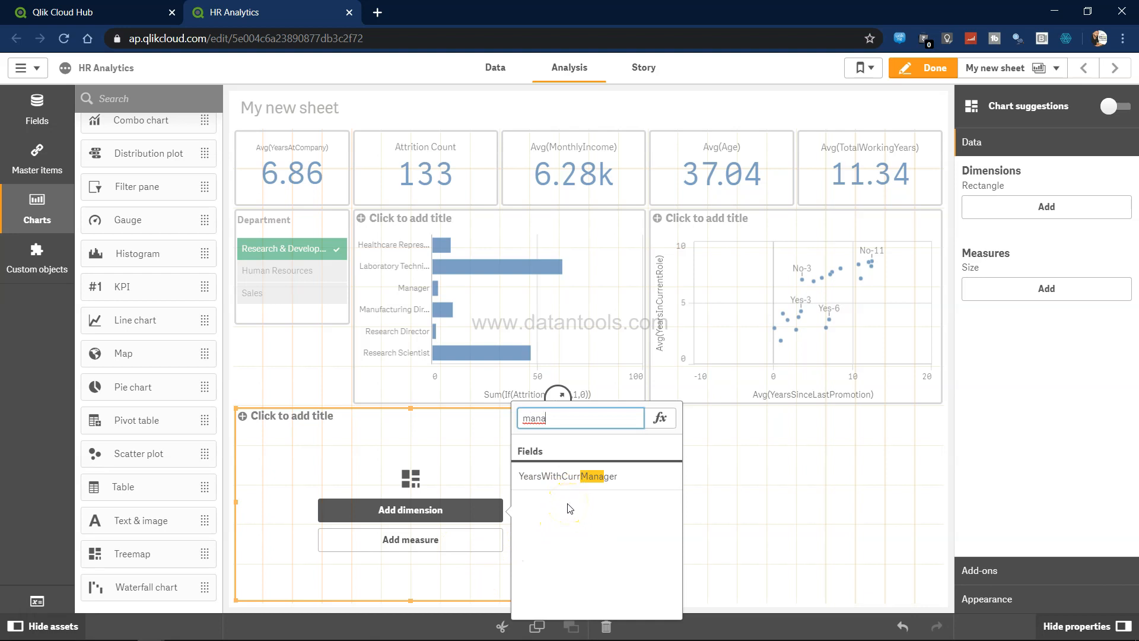
key(BackSpace)
key(BackSpace)
key(BackSpace)
key(BackSpace)
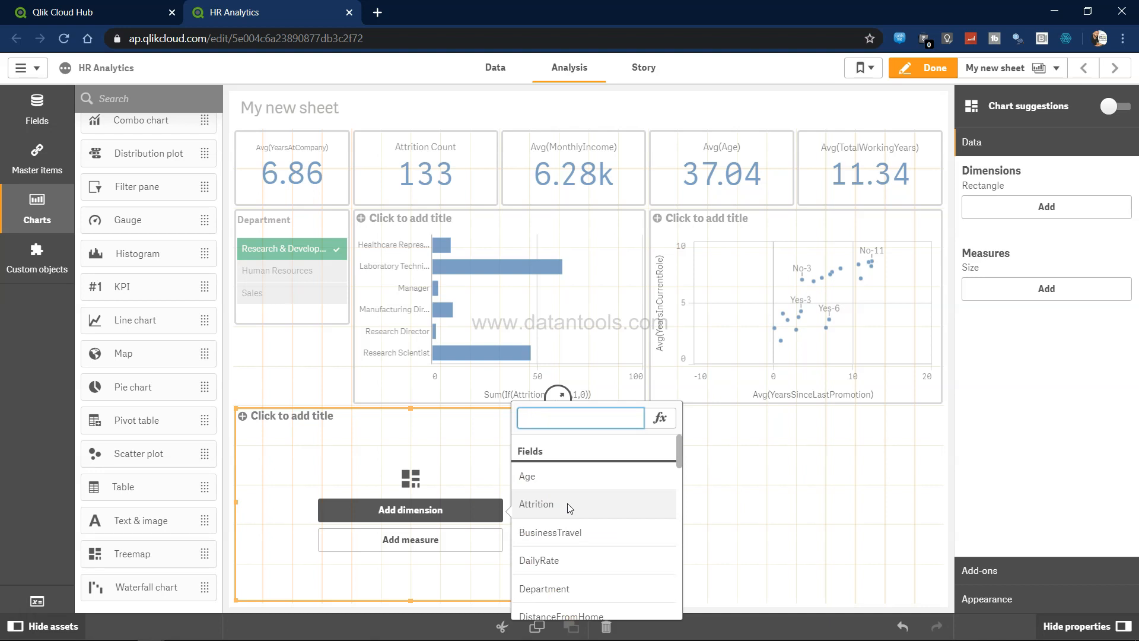
text(year)
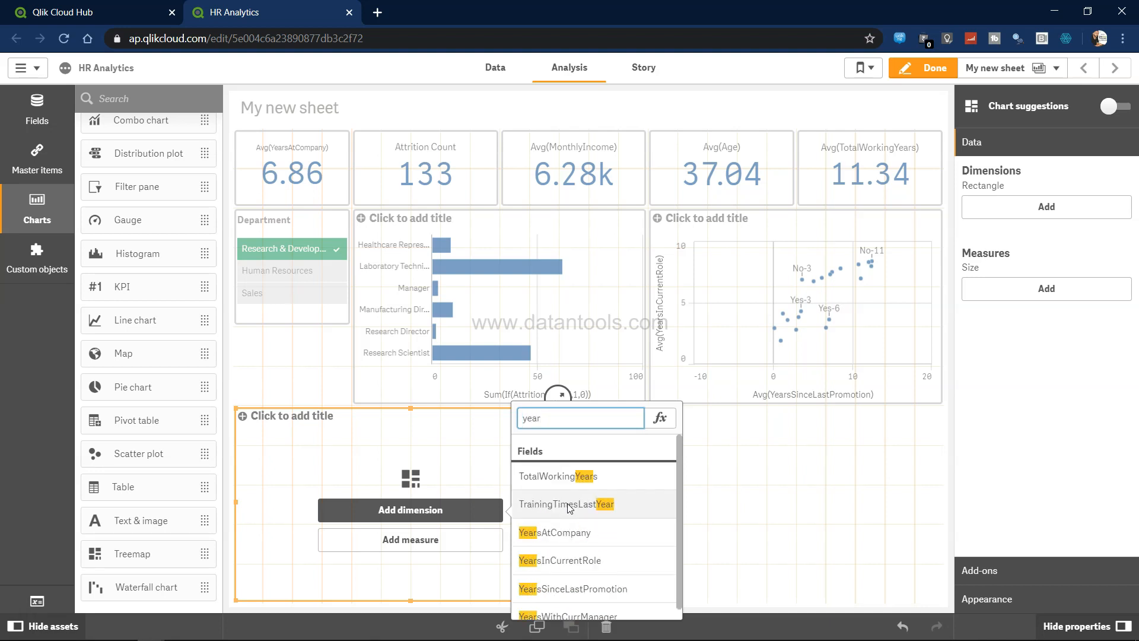
text(s)
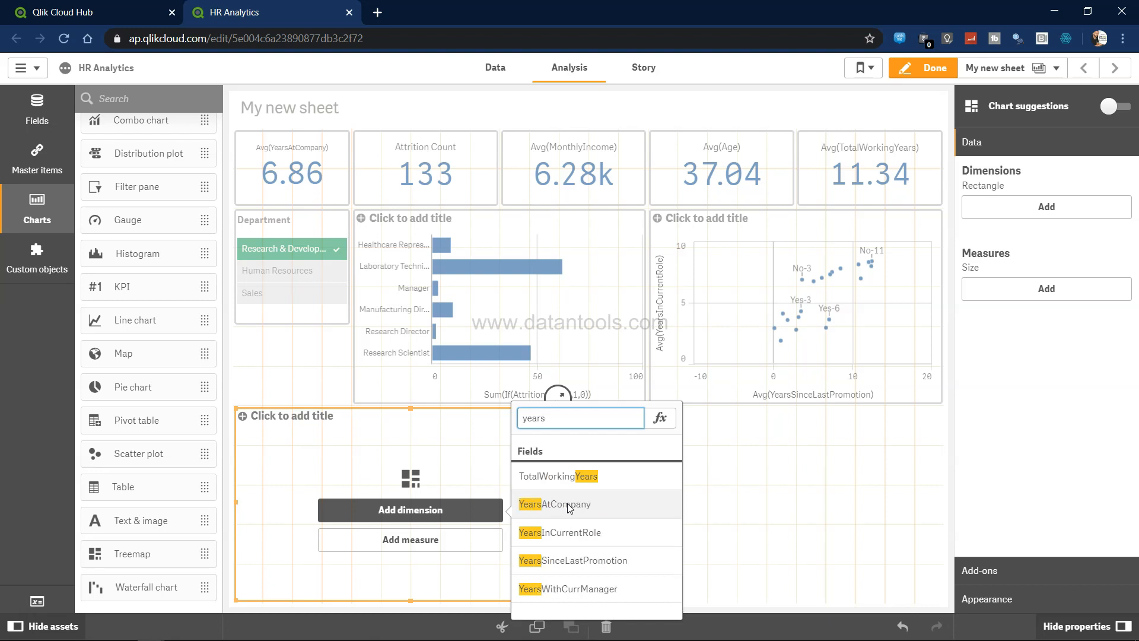
click(585, 589)
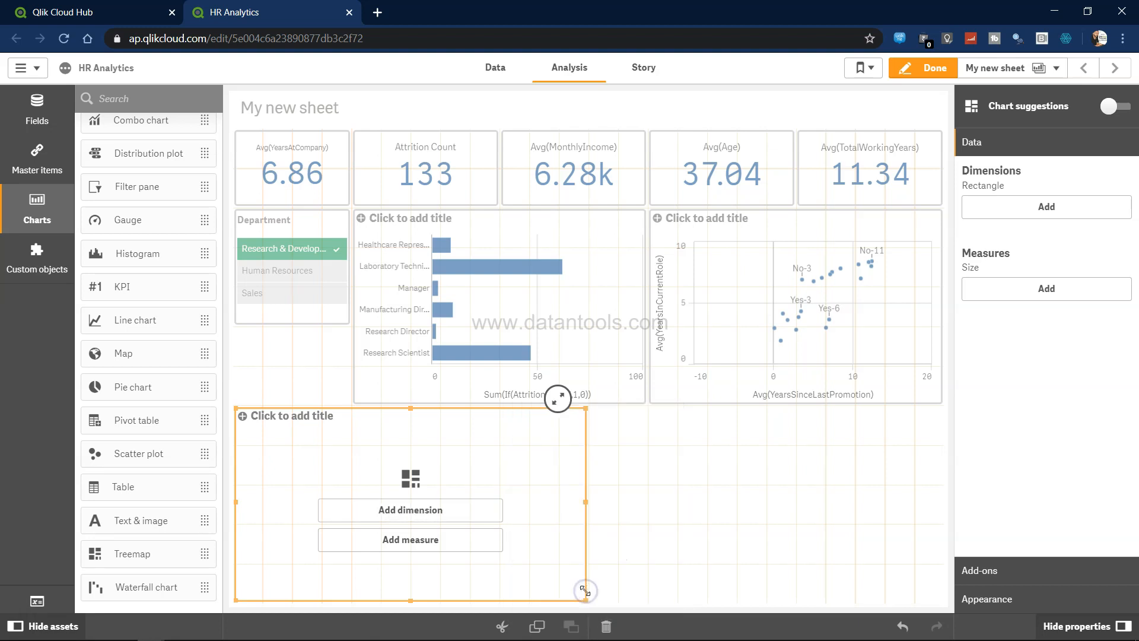
click(439, 545)
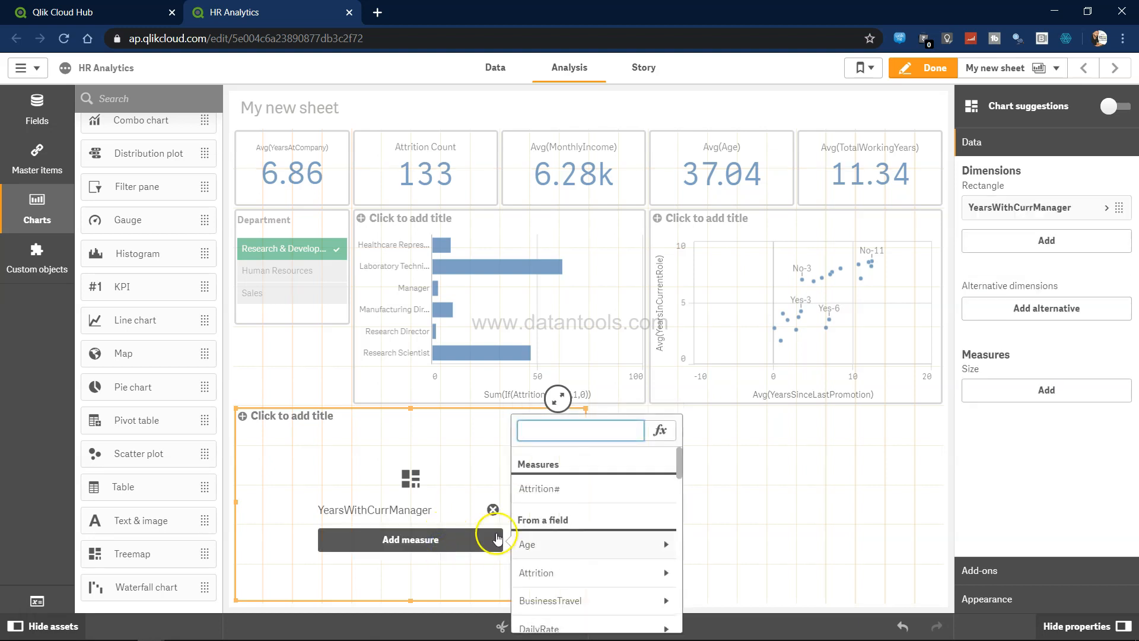
click(574, 489)
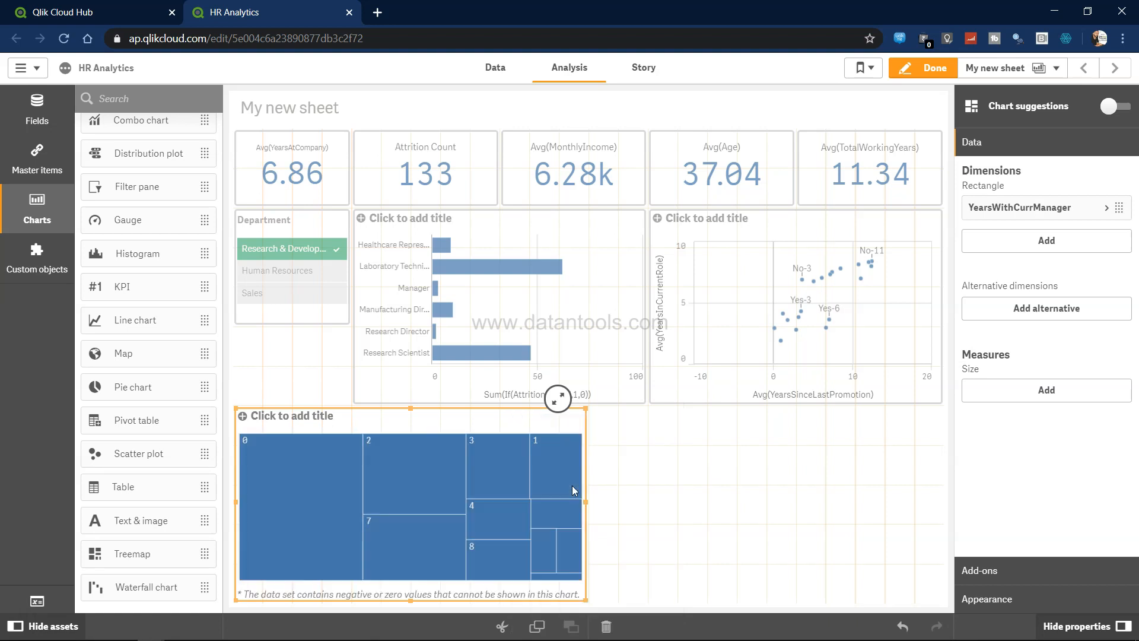
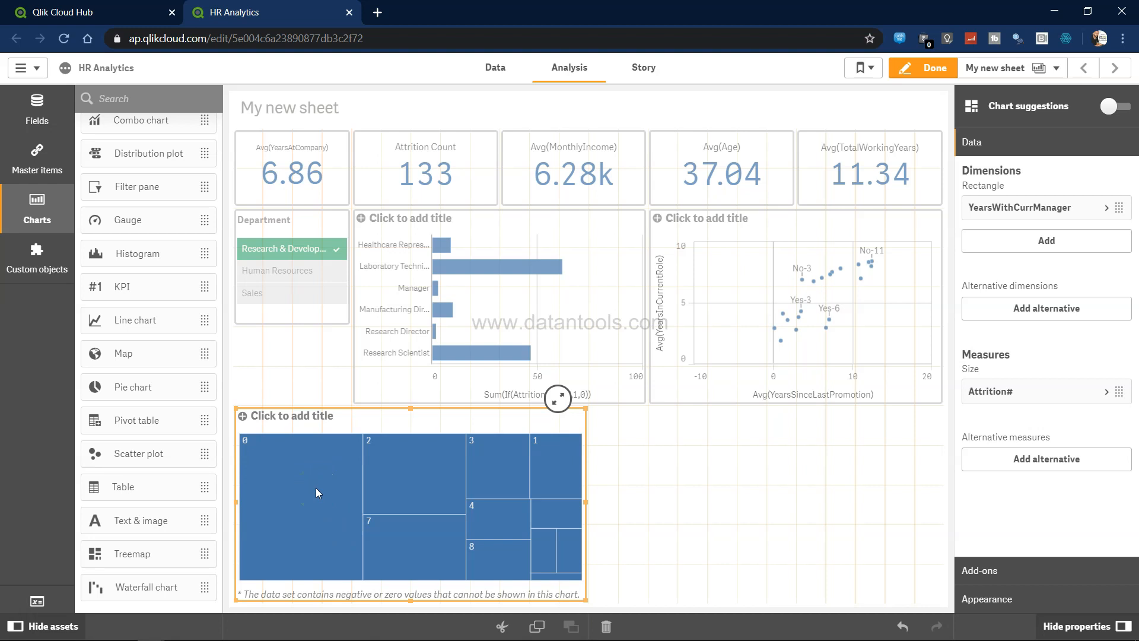
Switch the treemap's colors from automatic to custom and color its rectangles by measure
click(995, 599)
click(975, 315)
click(1112, 348)
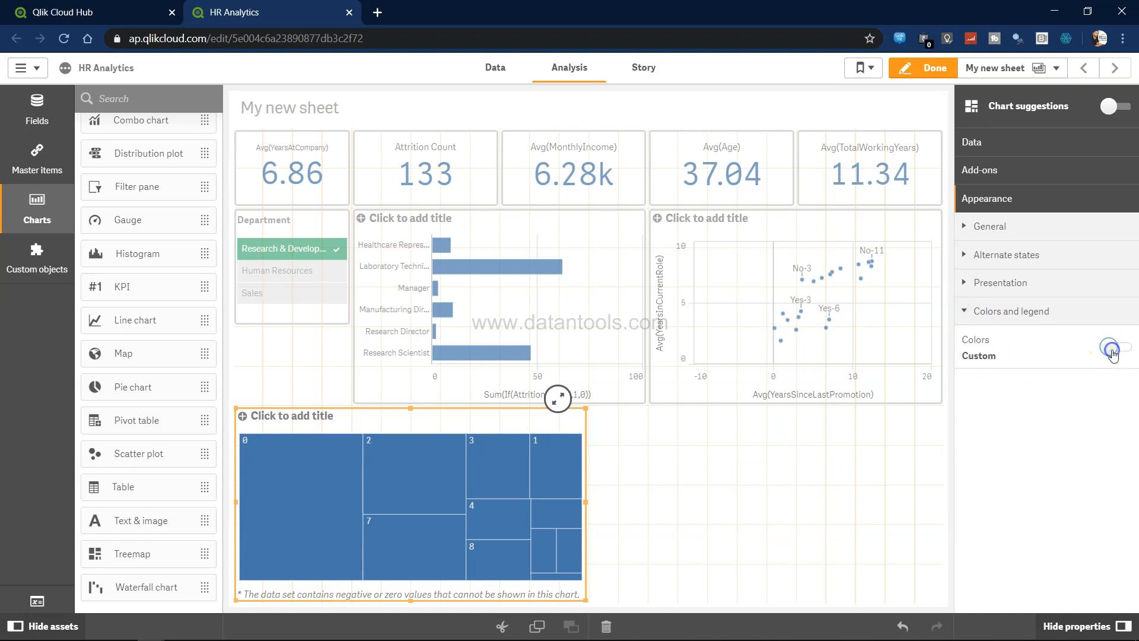
click(1026, 380)
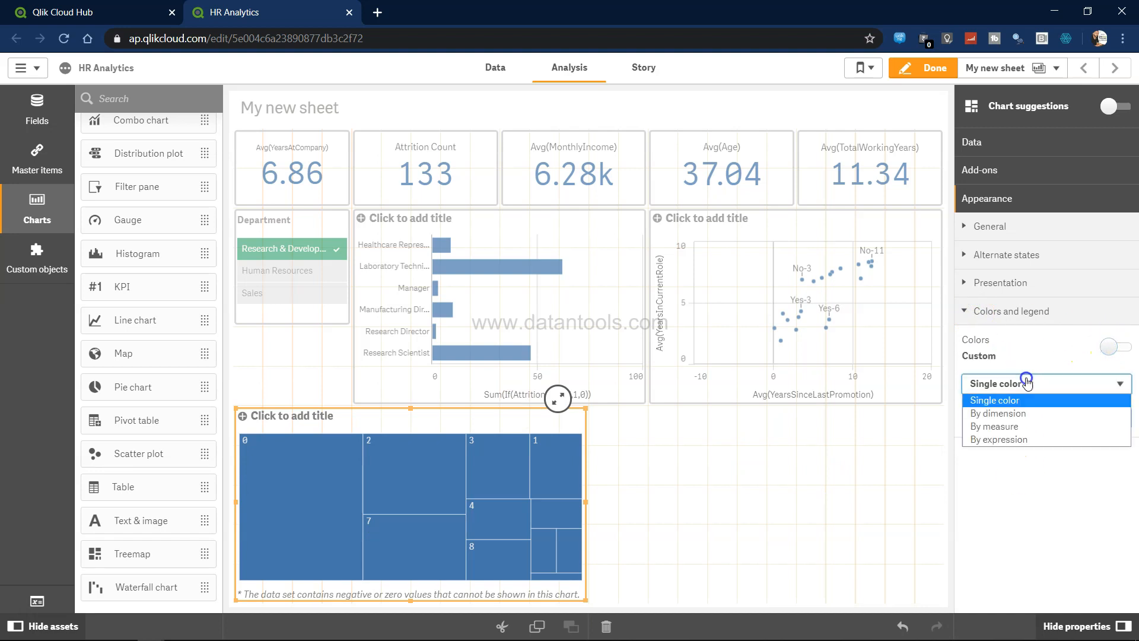
click(1031, 415)
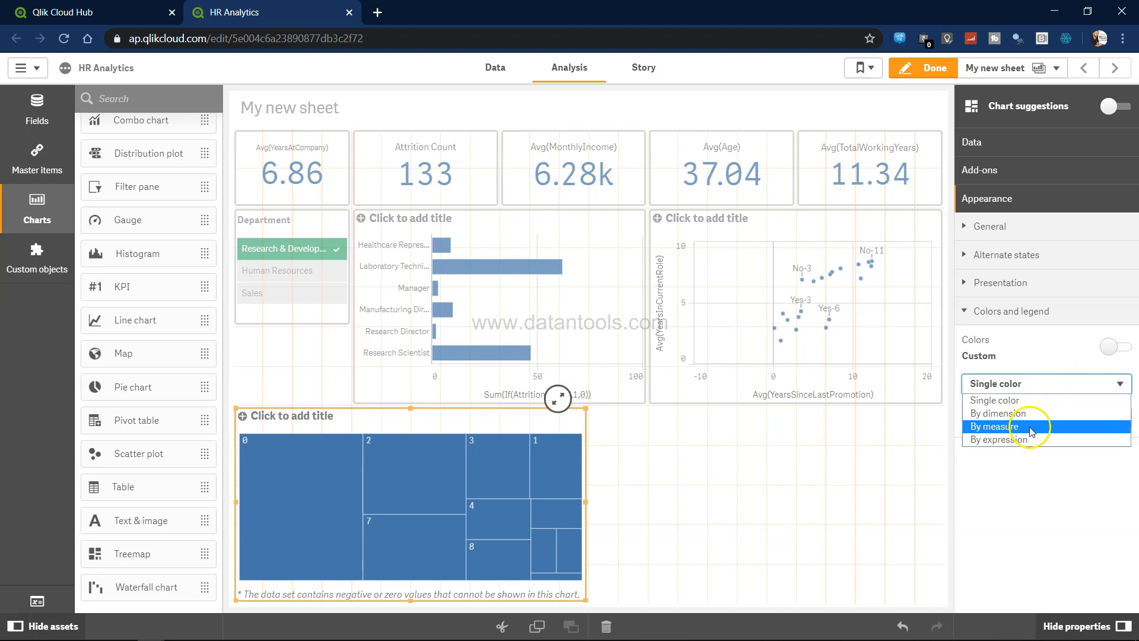
click(1037, 428)
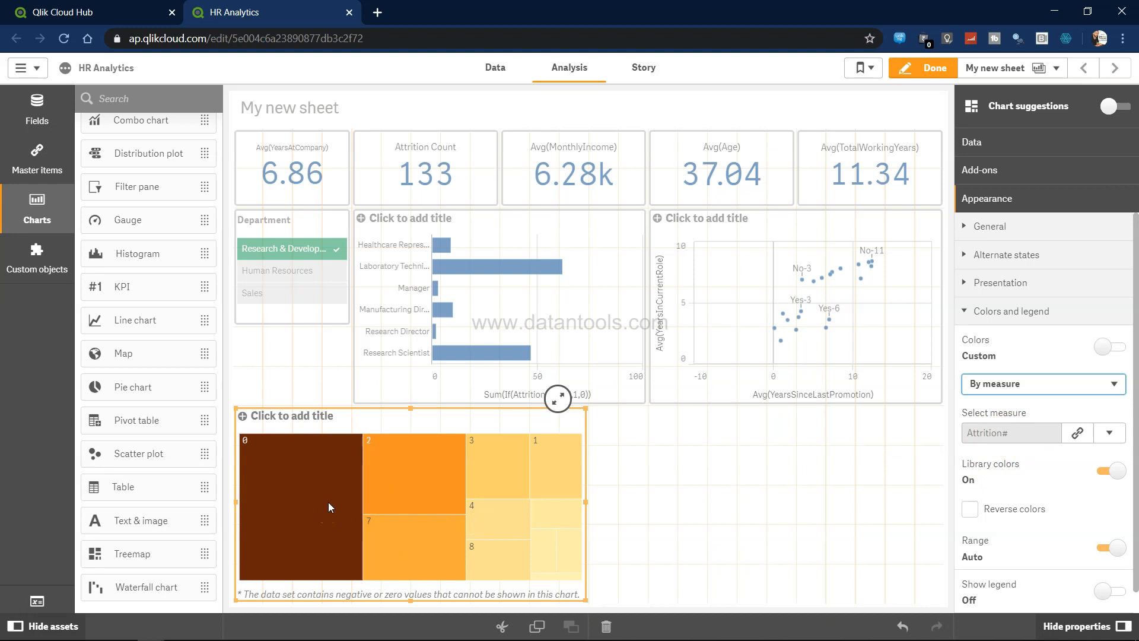
Set the treemap's color measure to Avg(Age)
click(1110, 434)
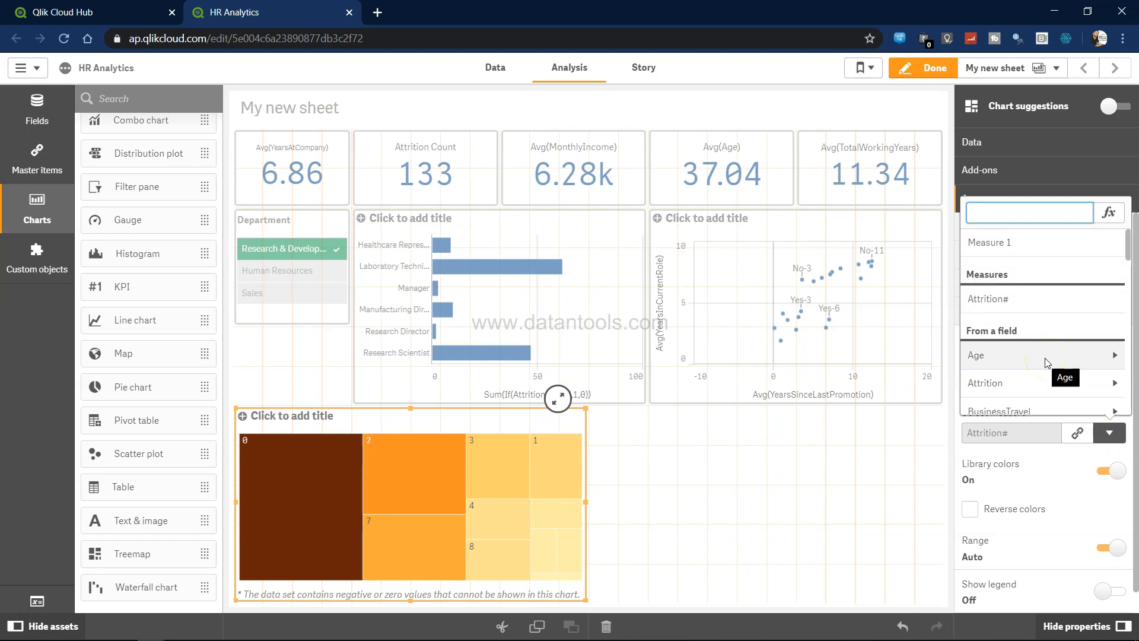
click(1115, 355)
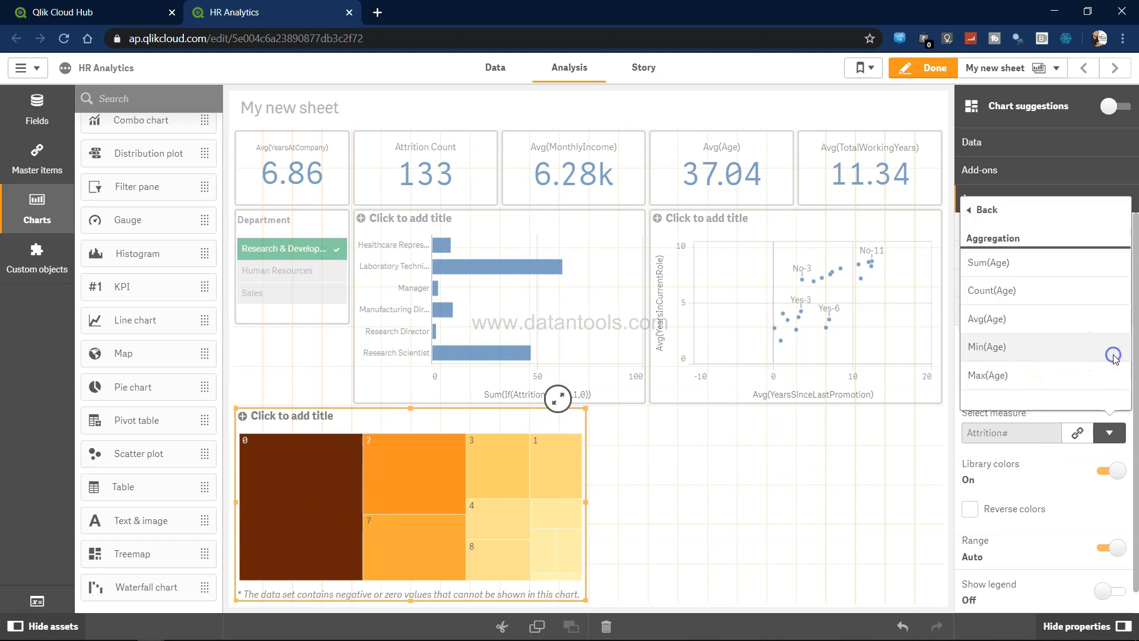
click(1047, 321)
click(561, 509)
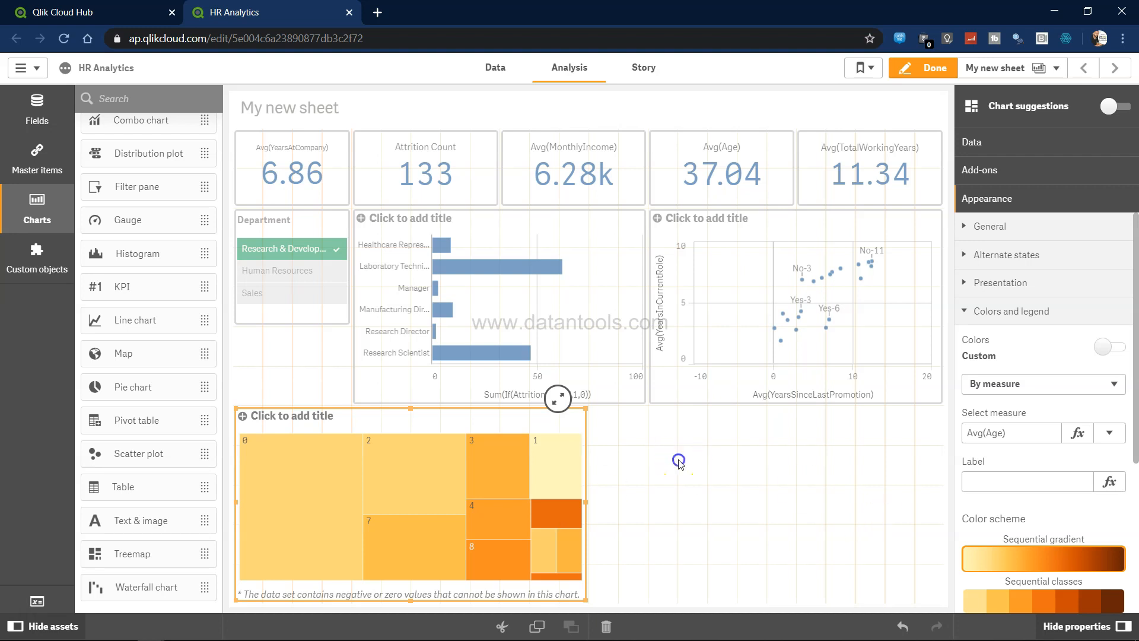
Recheck the requirements slide and place an empty bar chart in the blank area beside the treemap
key(alt+Tab)
key(alt+Tab)
key(alt+Tab)
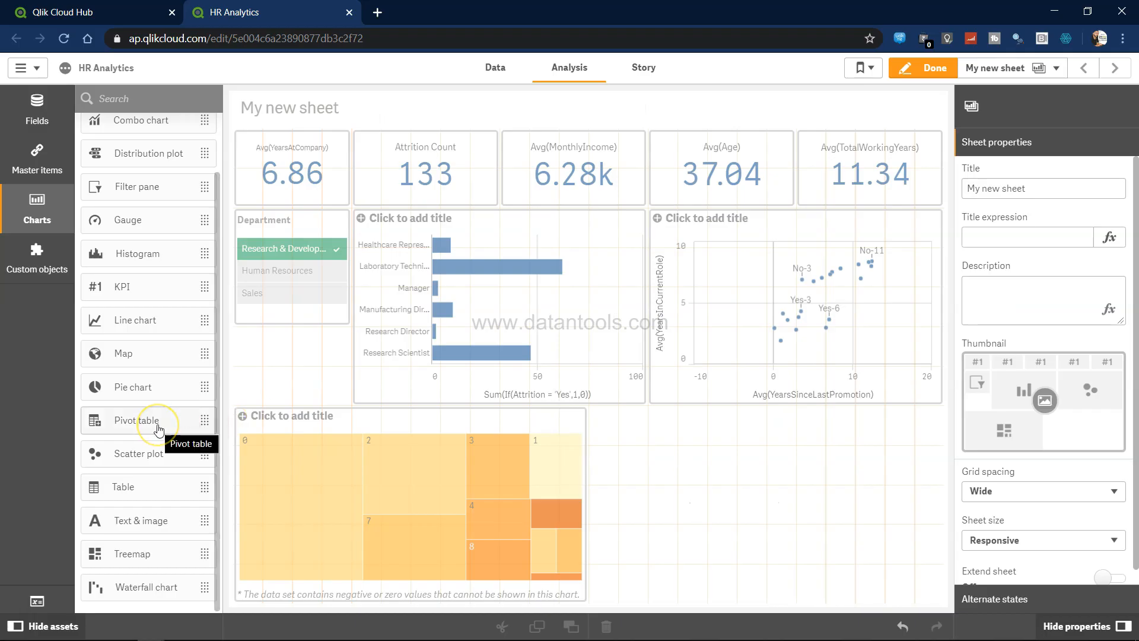
scroll(158, 431, up, 2)
scroll(159, 430, down, 2)
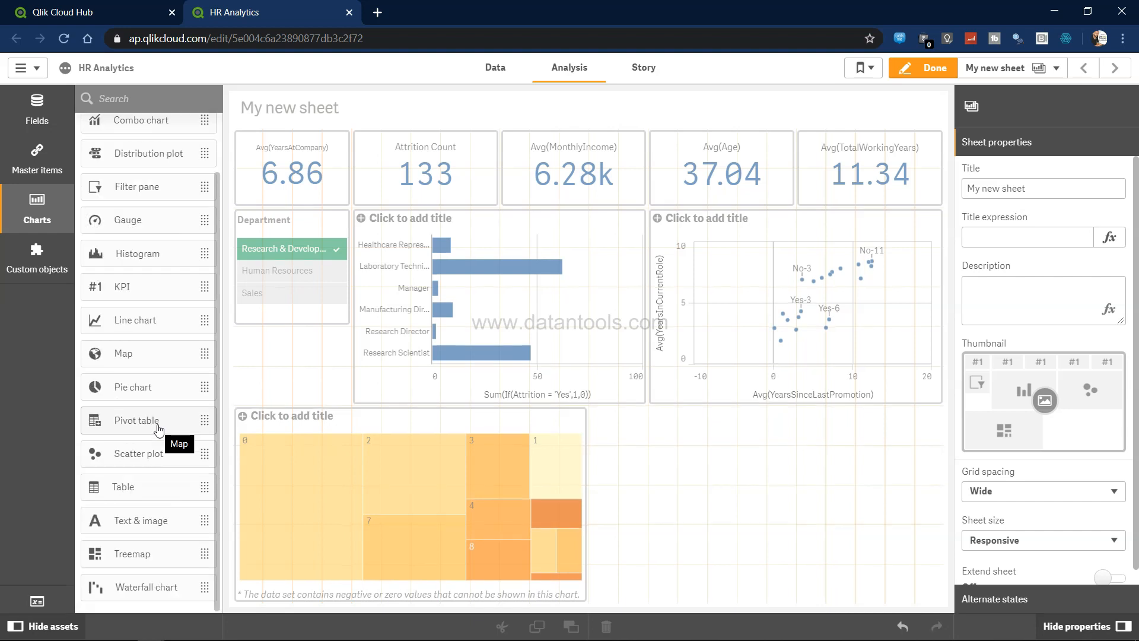
scroll(158, 430, up, 2)
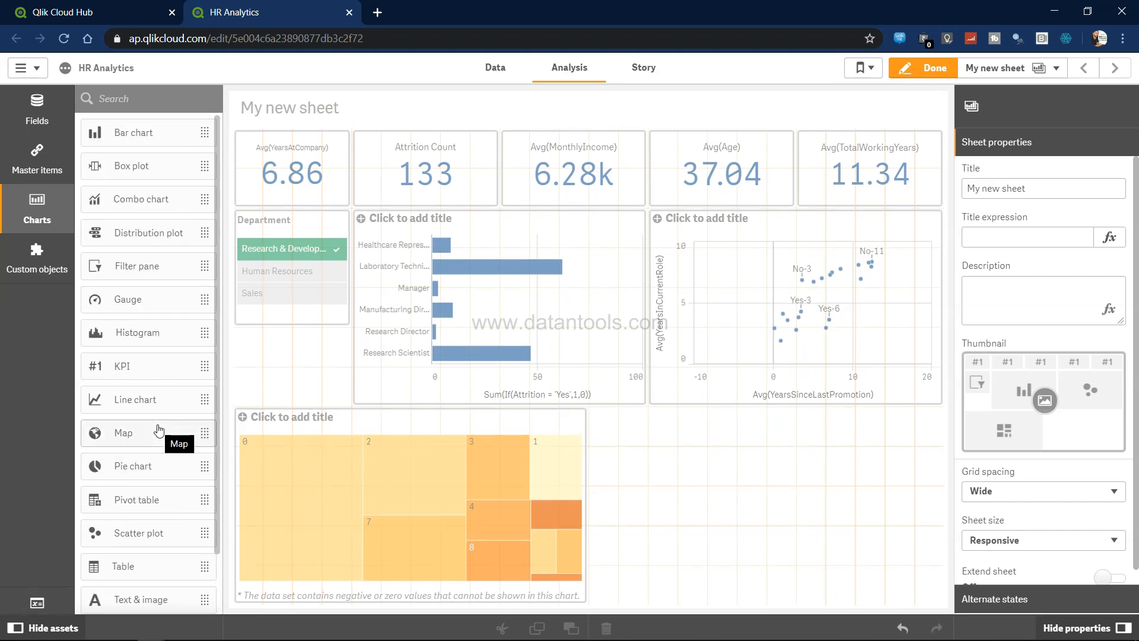
drag(118, 132, 729, 504)
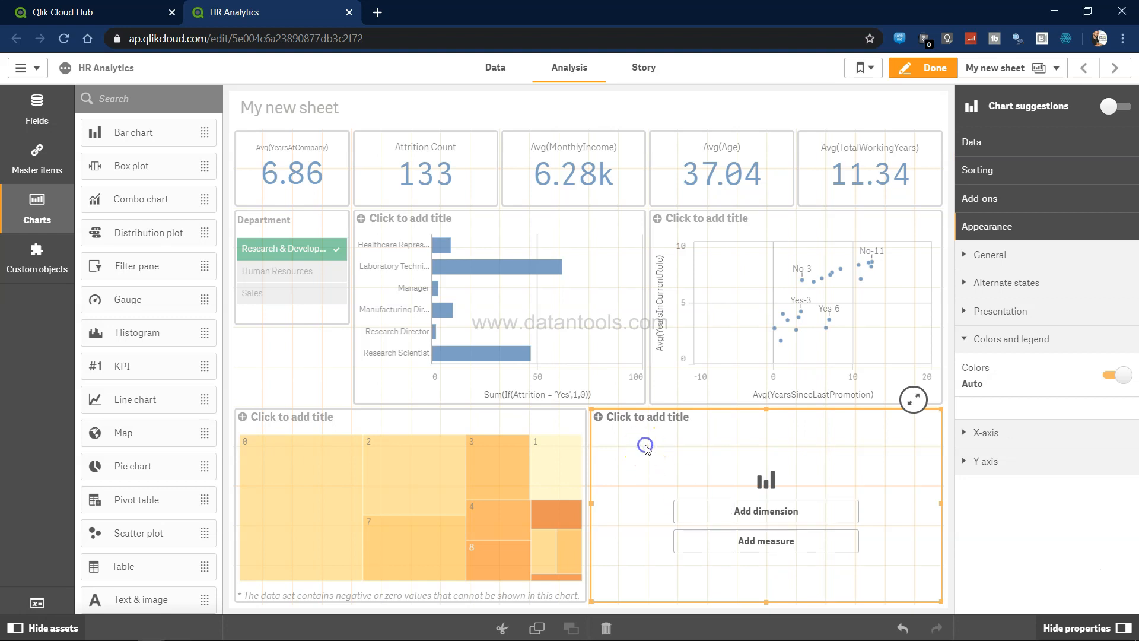
Replace the empty bar chart beside the treemap with a combo chart and select it
drag(169, 201, 796, 512)
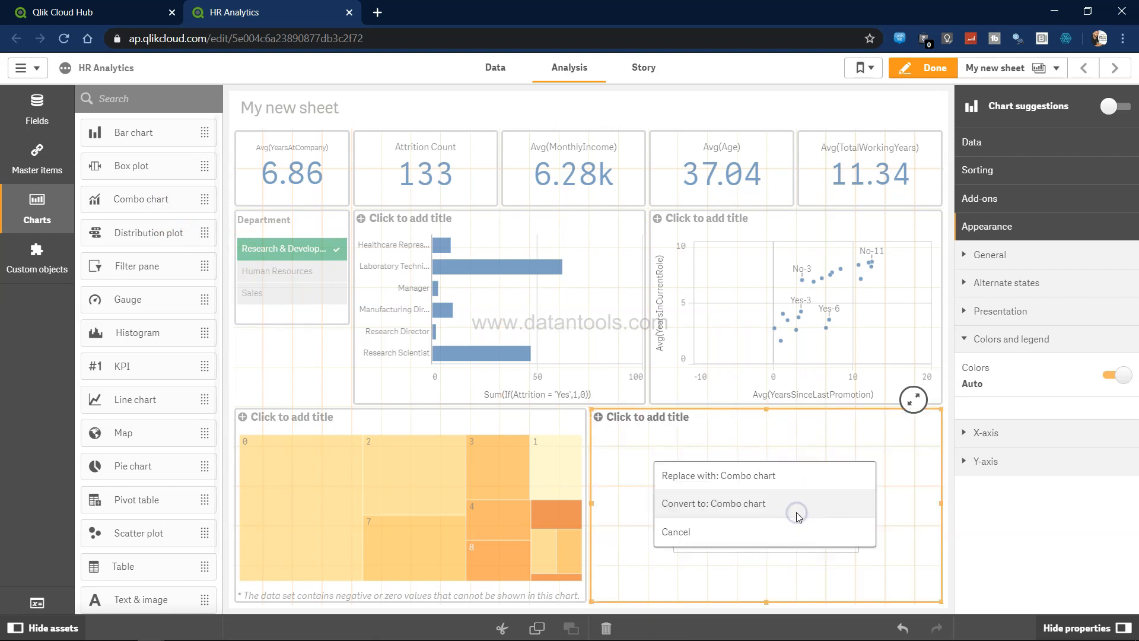
click(742, 477)
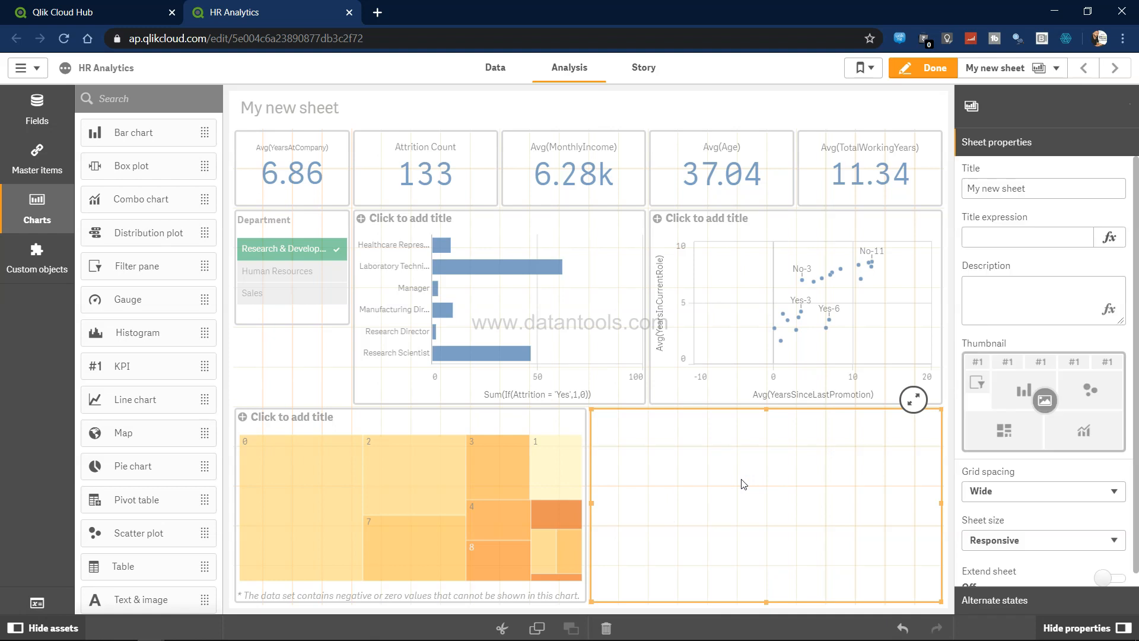
click(753, 509)
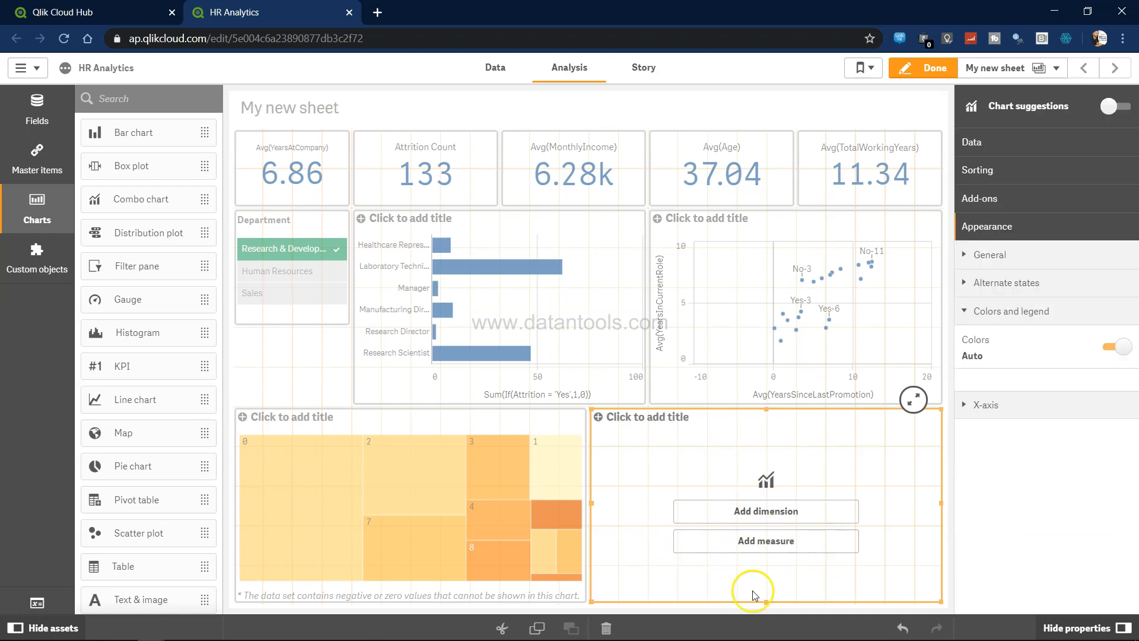
Set the combo chart's dimension to NumCompaniesWorked and its bar height measure to the master measure Attrition#, consulting the requirements slide
click(765, 513)
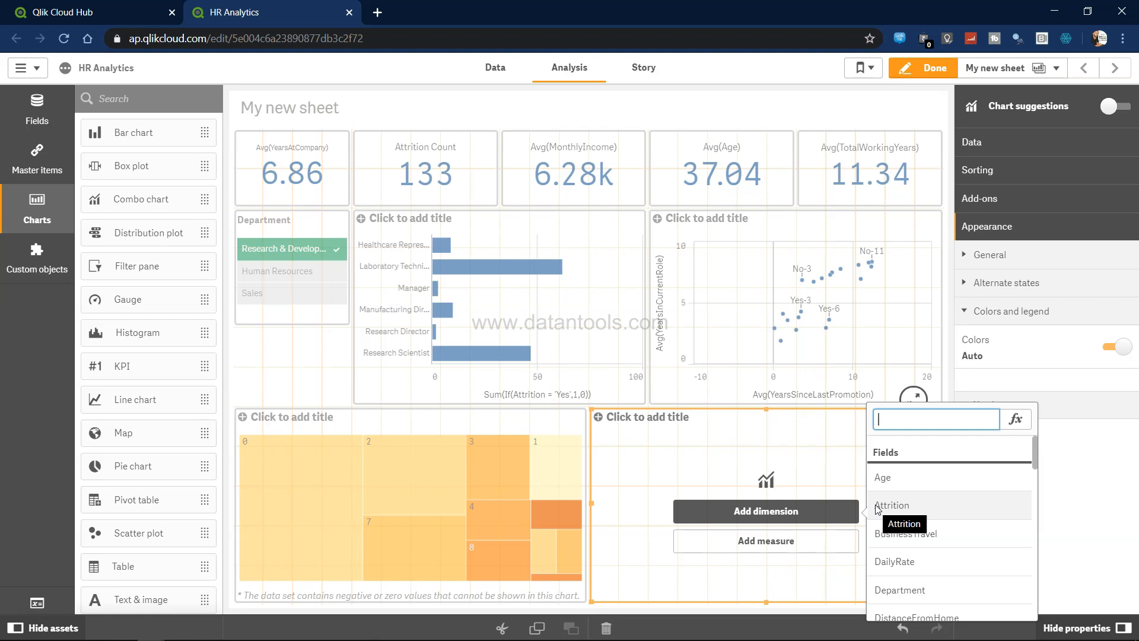
key(alt+Tab)
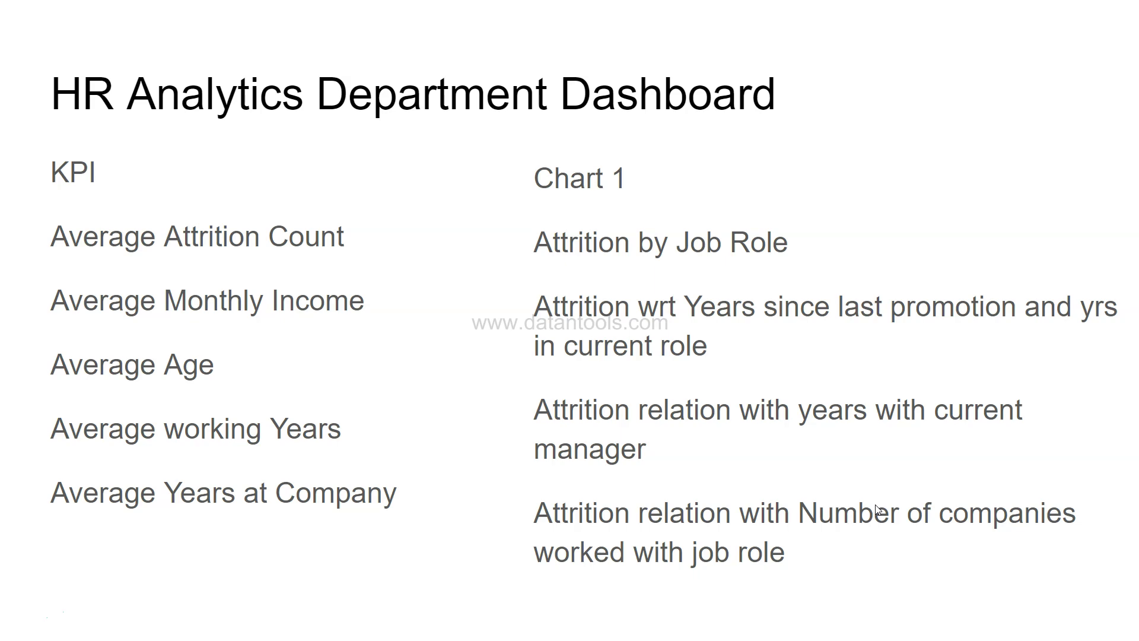
key(alt+Tab)
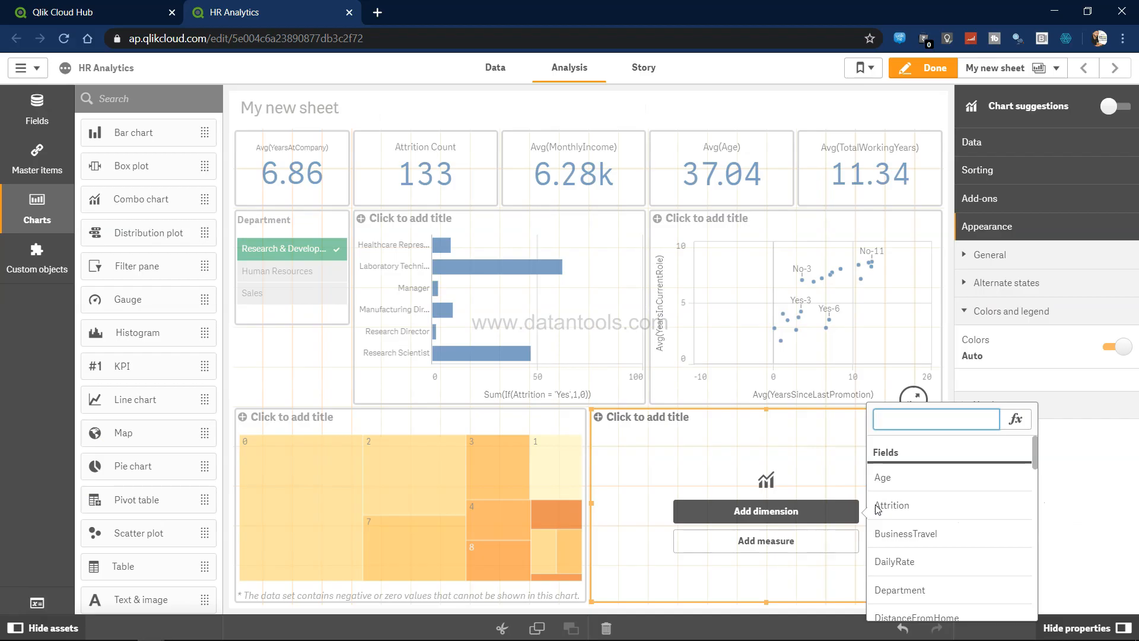
text(comp)
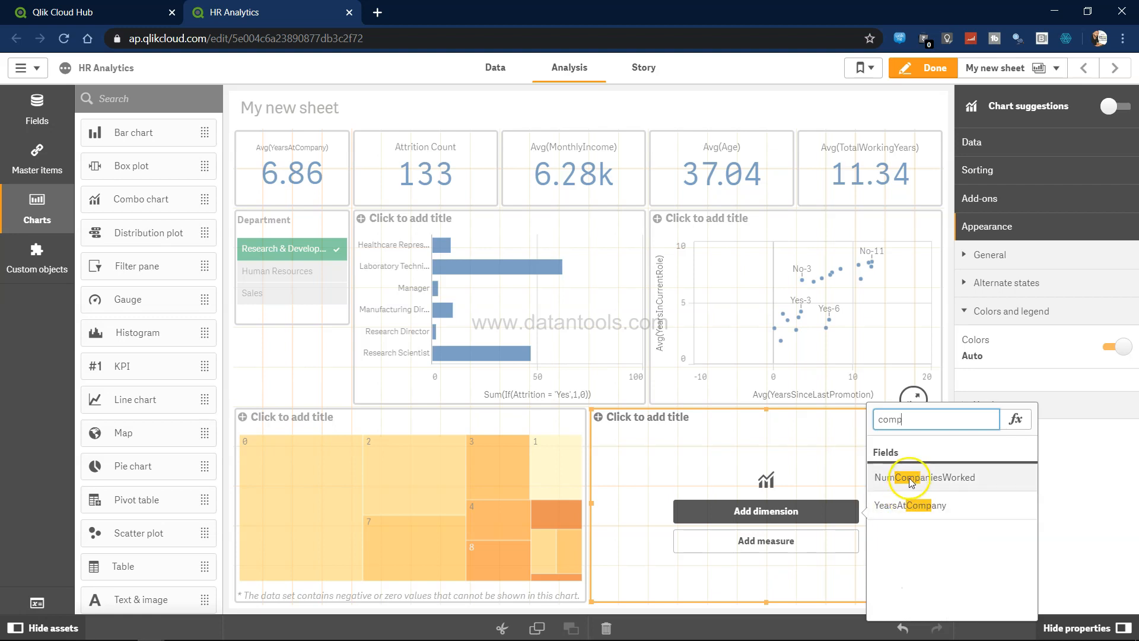
click(892, 477)
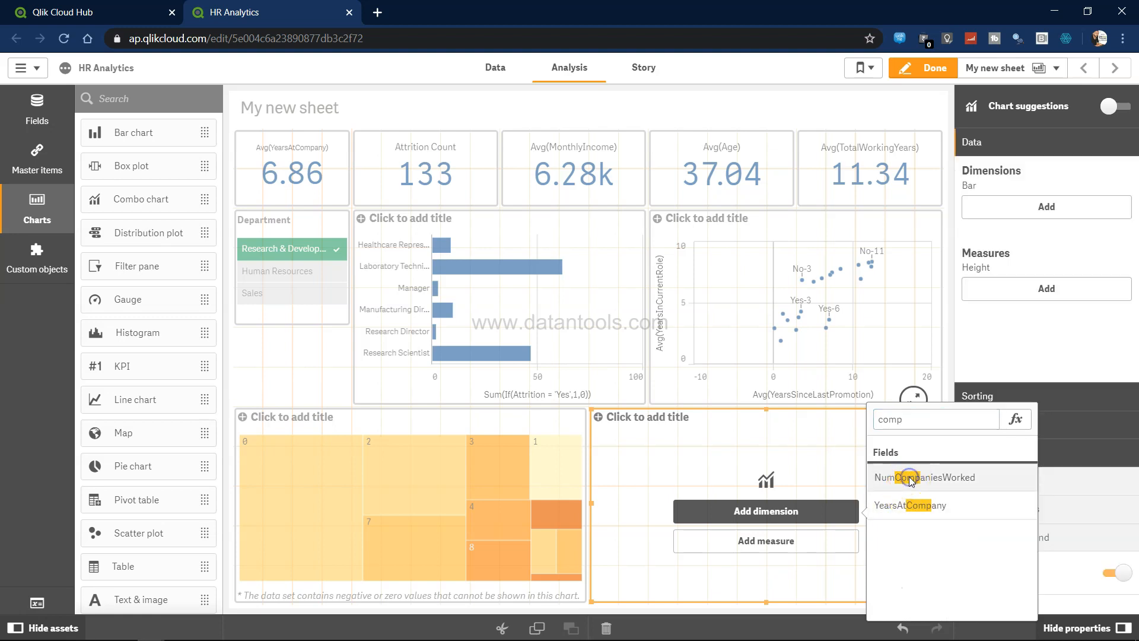
click(769, 553)
text(att)
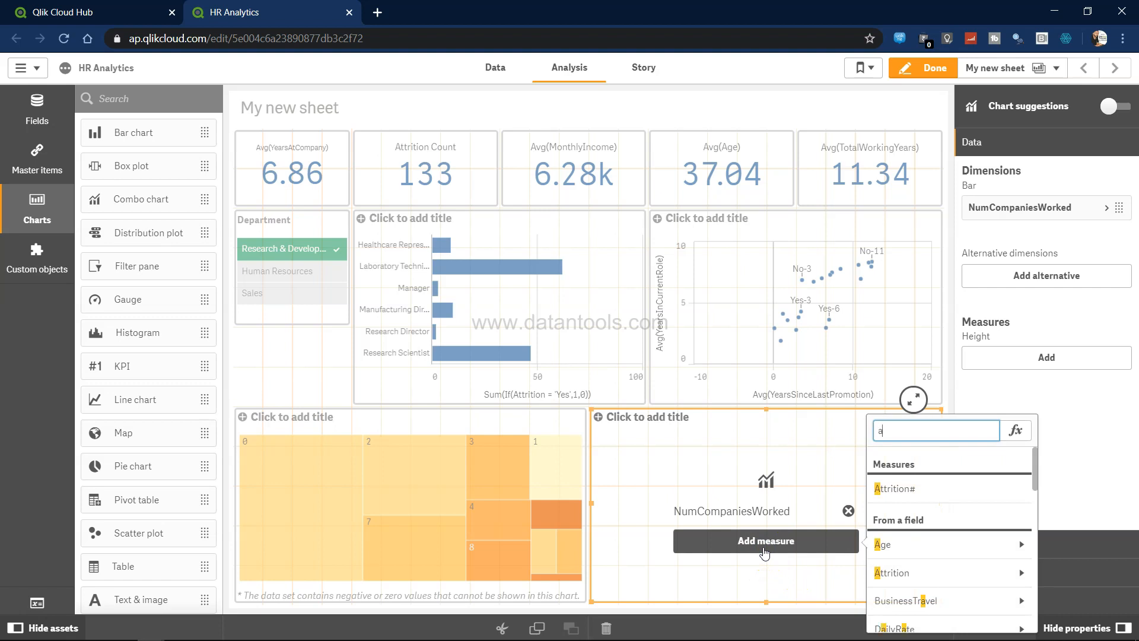
click(921, 490)
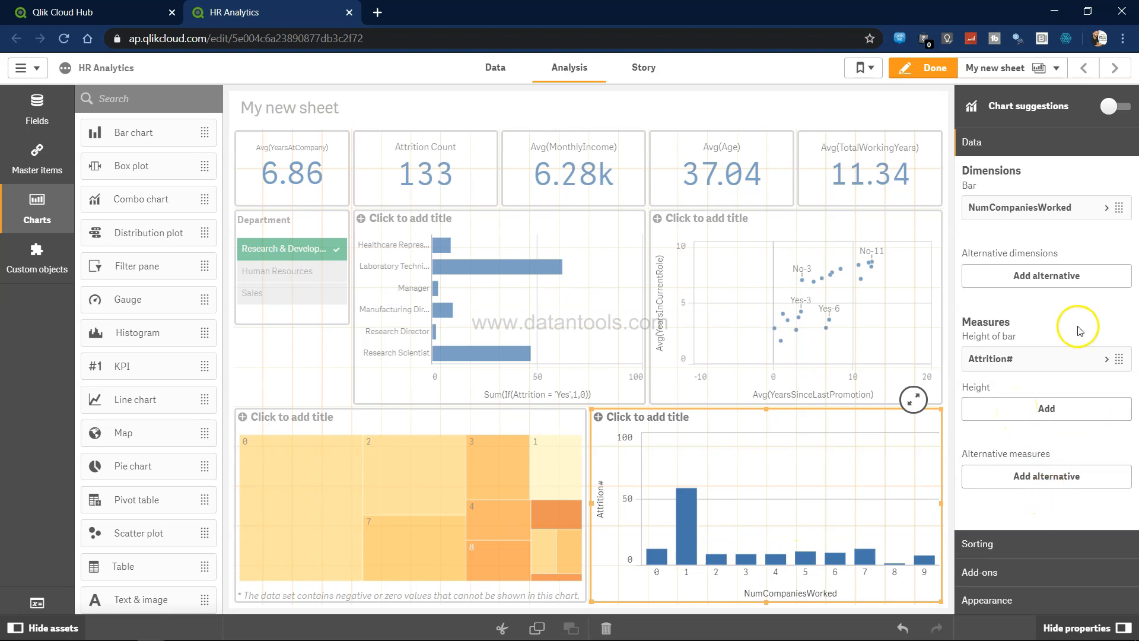
Try JobRole as an alternative dimension of the combo chart and delete it again
click(1041, 284)
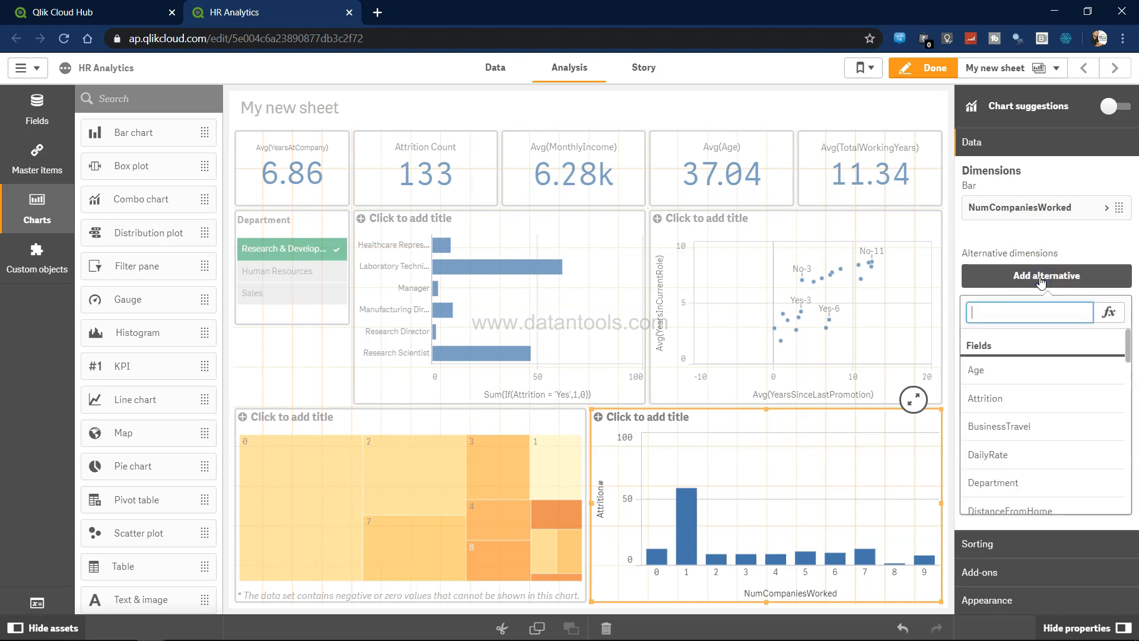
text(job)
click(1023, 431)
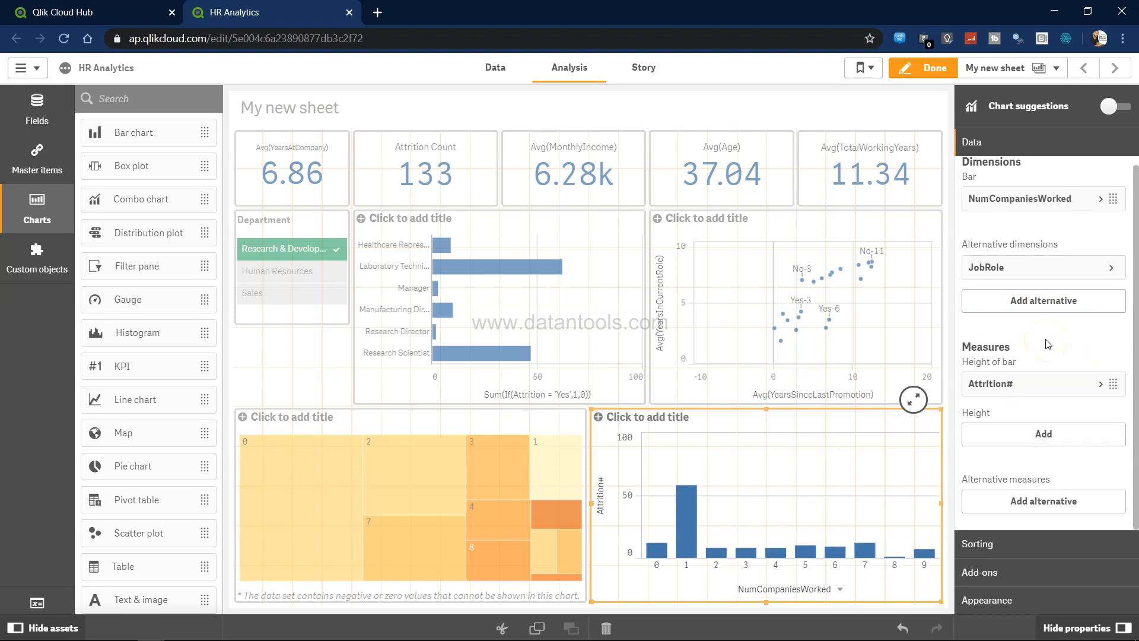
scroll(1049, 344, up, 1)
click(1113, 277)
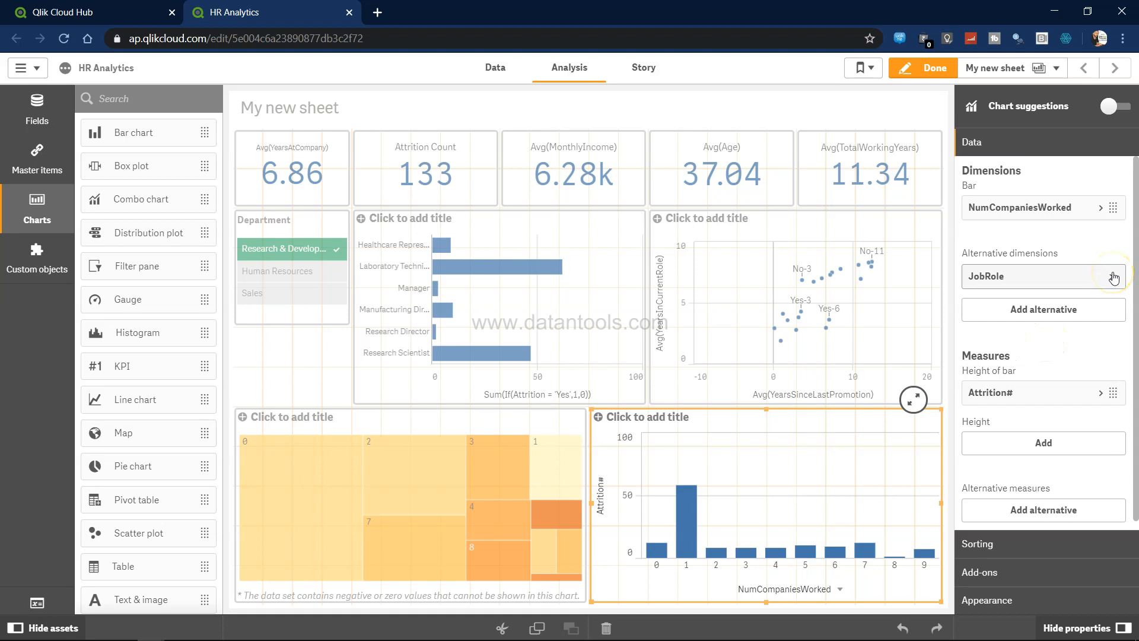
click(1114, 277)
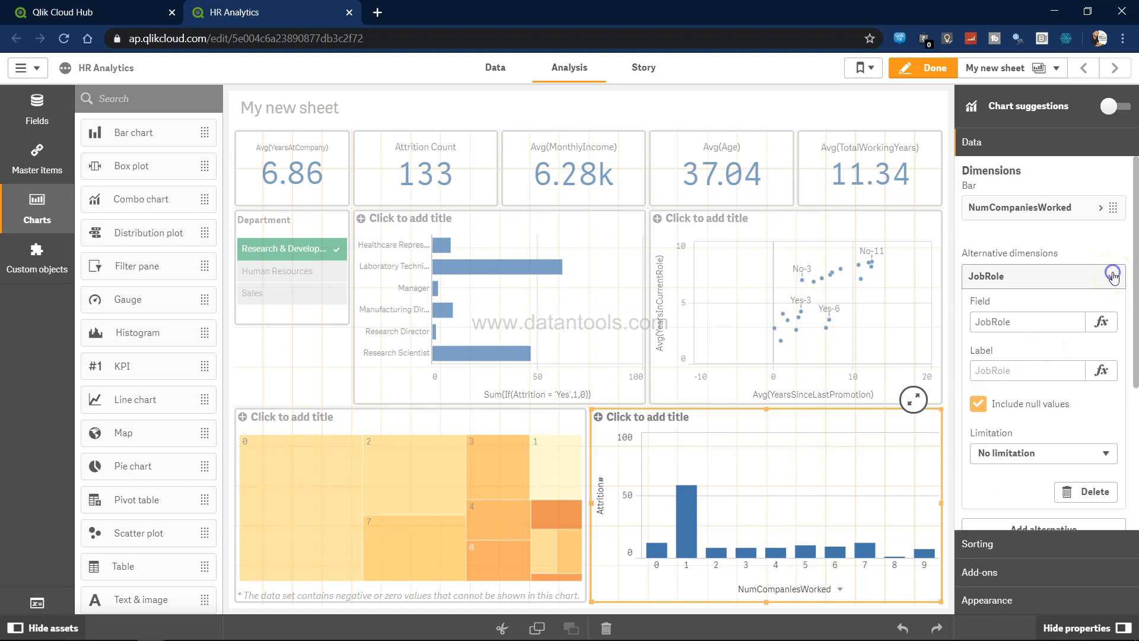
click(1083, 493)
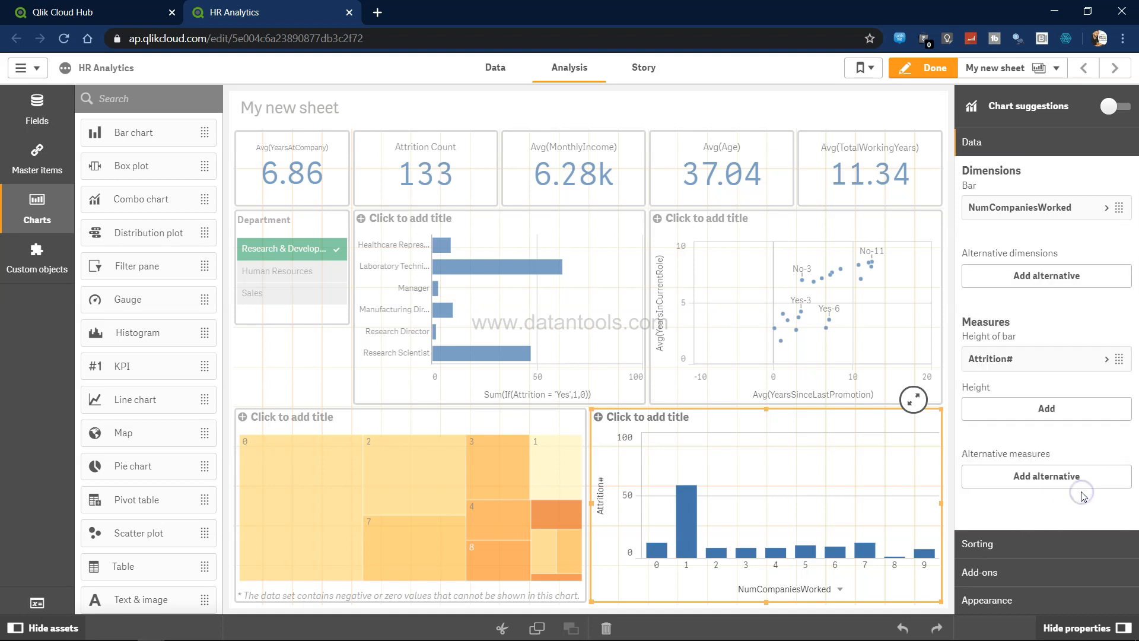
Switch the combo chart's colors from automatic to custom and color its bars by dimension
click(1012, 600)
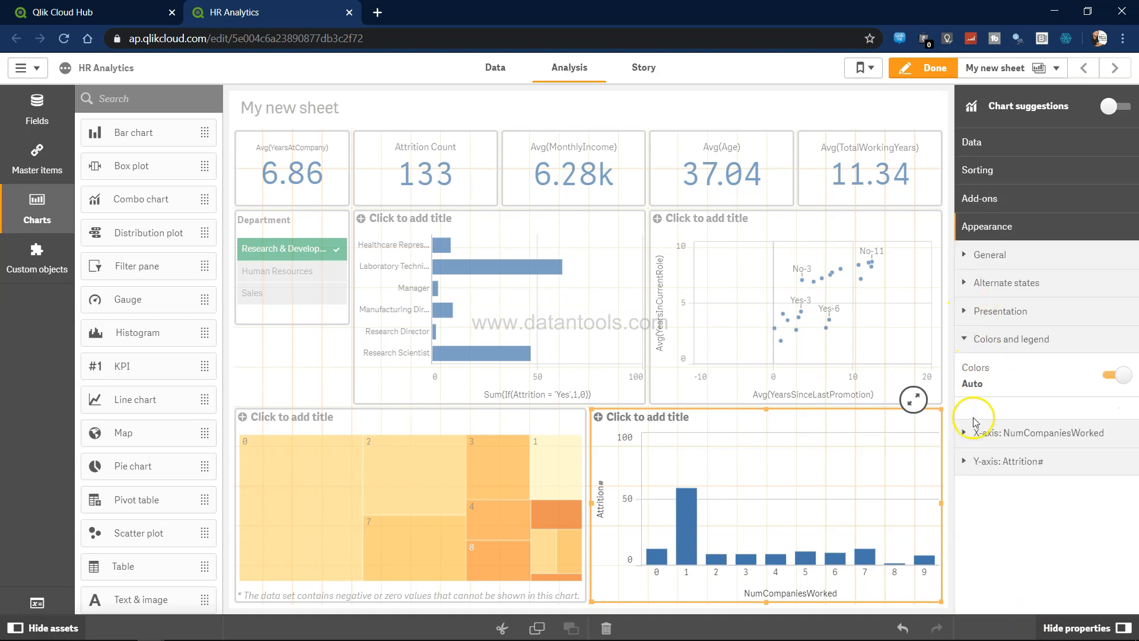
click(1108, 380)
click(1110, 378)
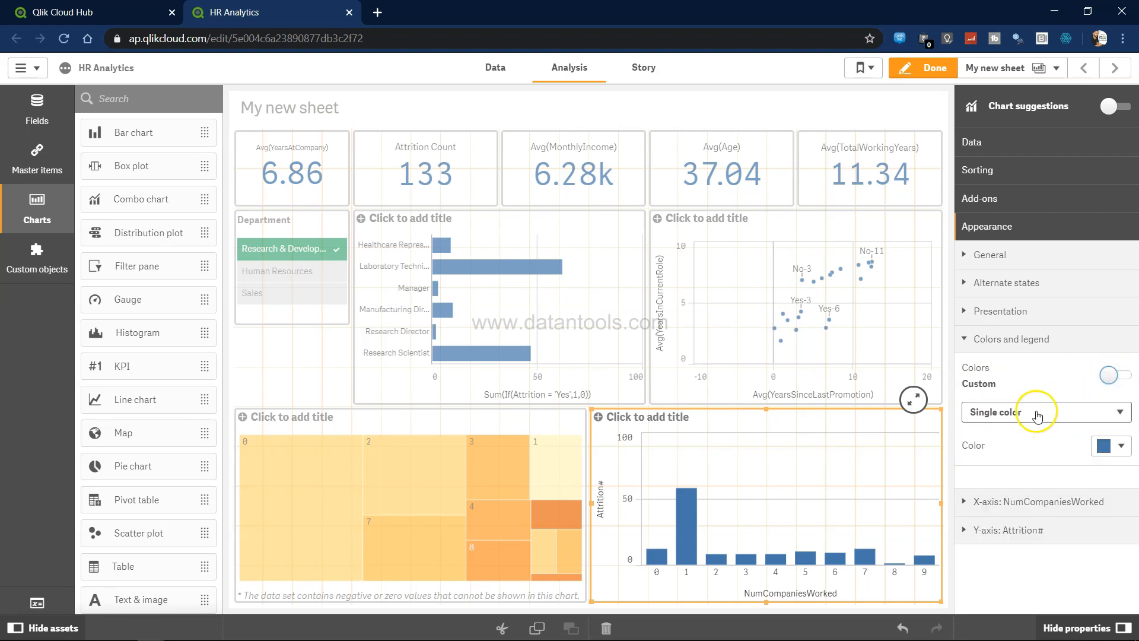
click(1033, 413)
click(1040, 440)
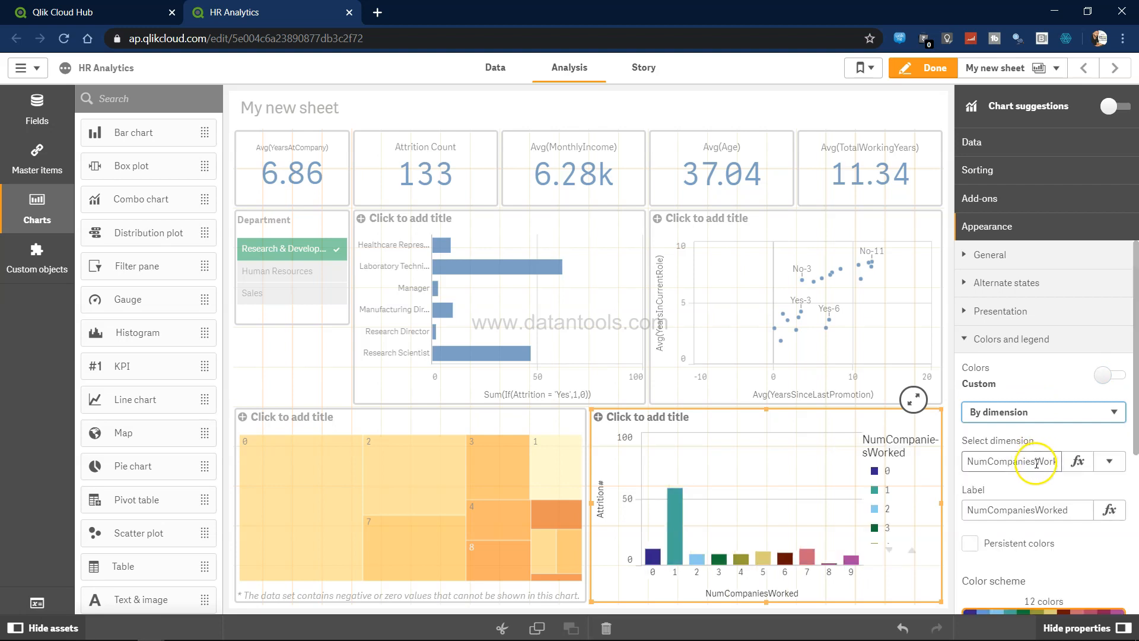
Set the combo chart's color dimension to JobRole and check its expression in the expression editor
click(1099, 469)
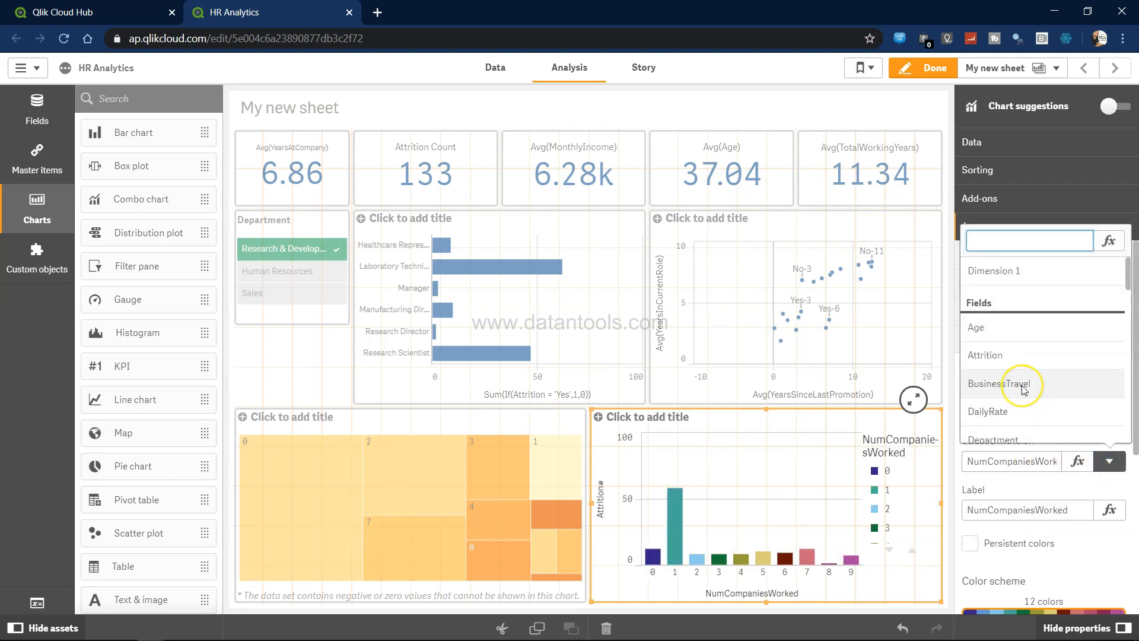
text(job)
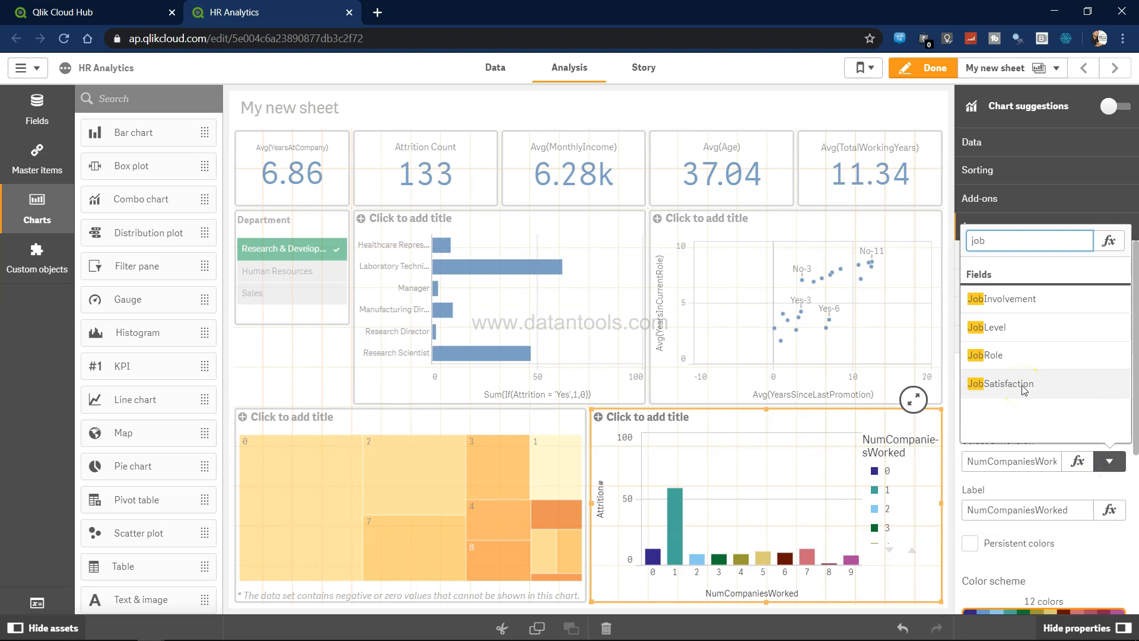
click(1020, 355)
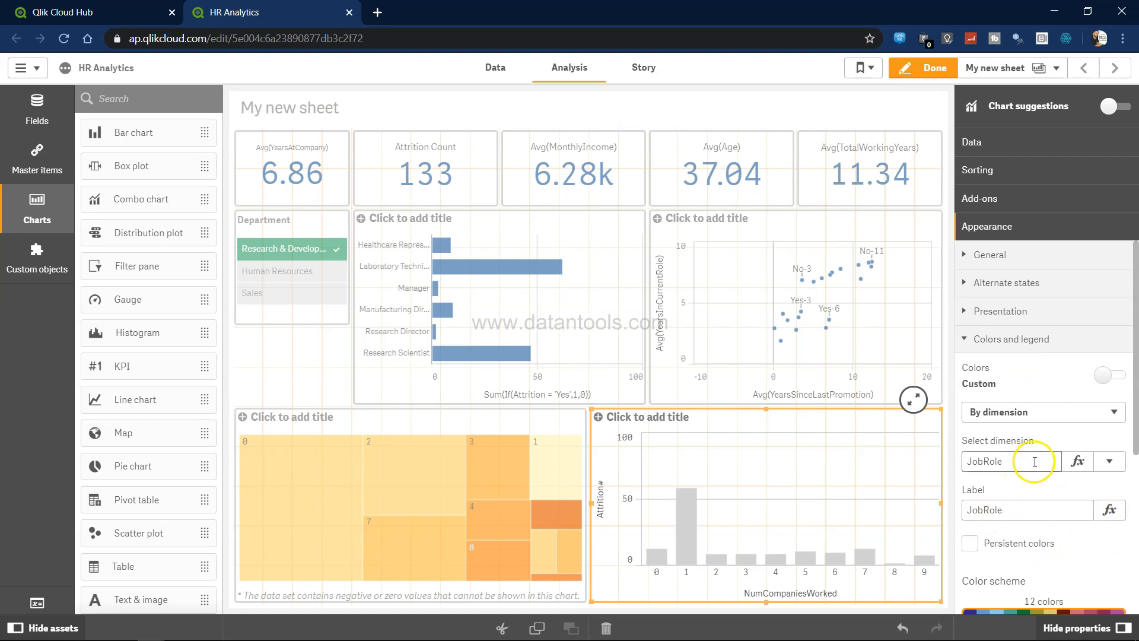
click(1078, 461)
click(1106, 87)
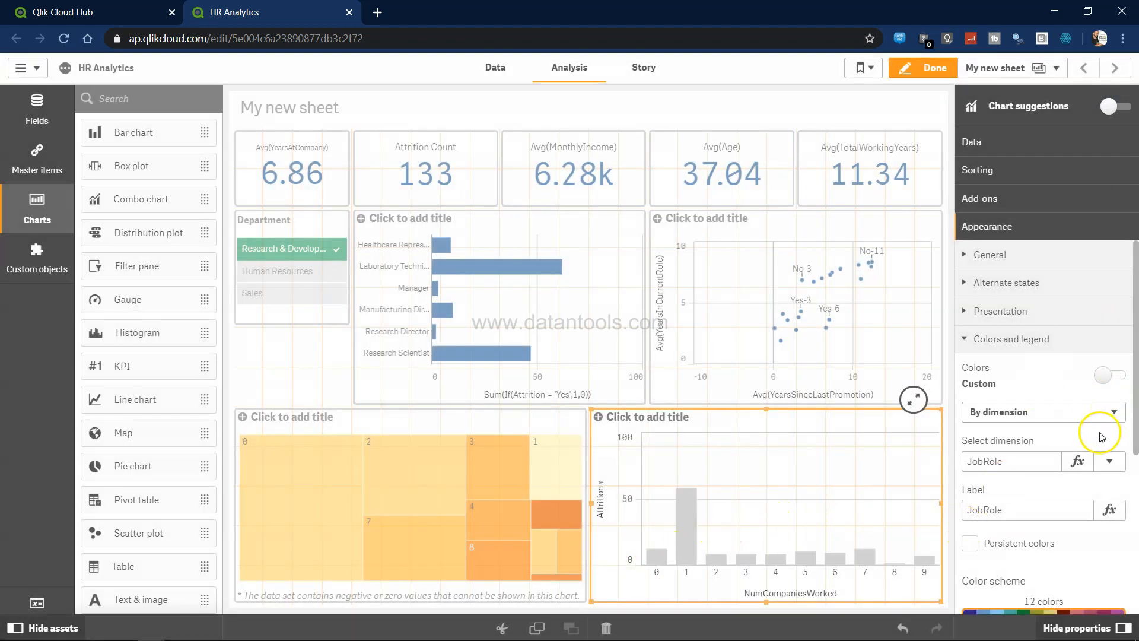
Change the combo chart's color dimension to the expression Count(JobRole), apply it and check the available color schemes
click(1009, 458)
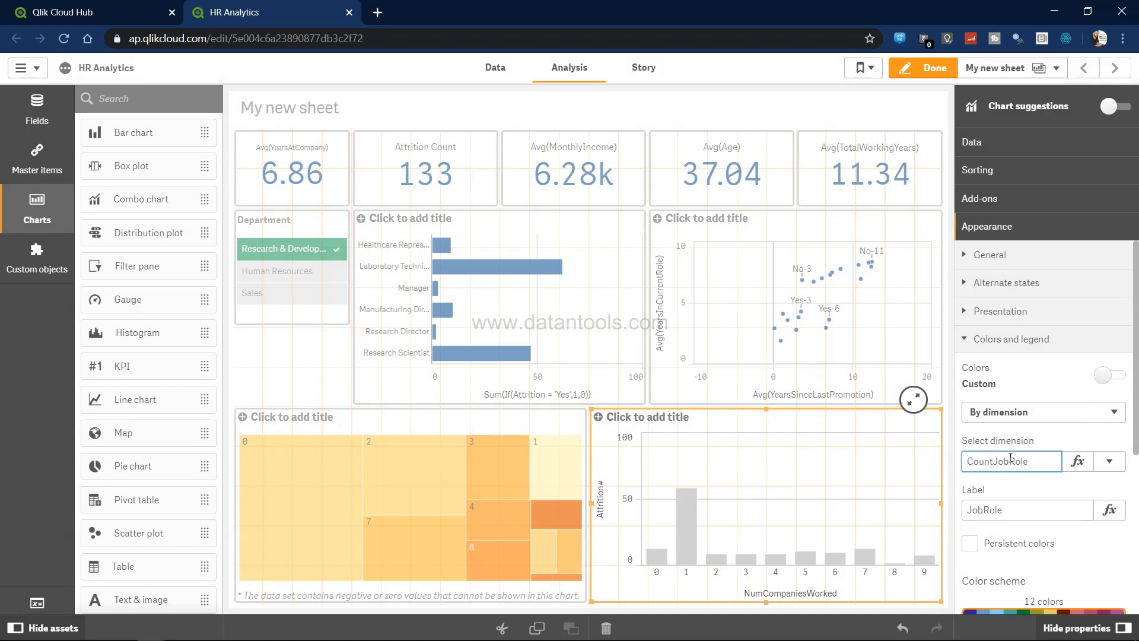
key(Tab)
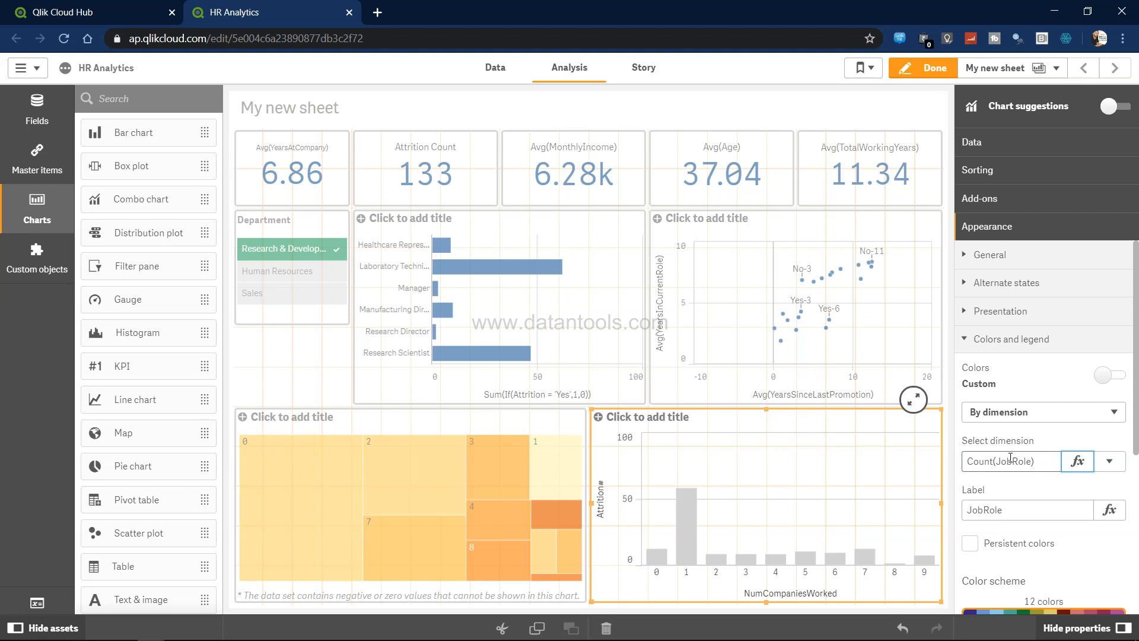
click(1078, 463)
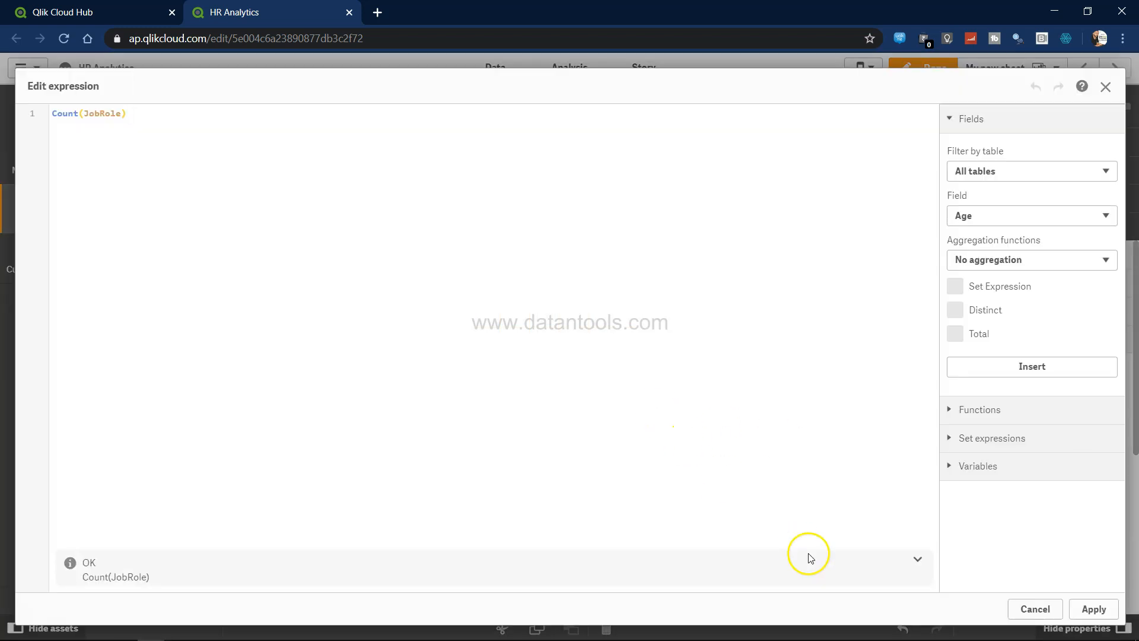
click(1086, 611)
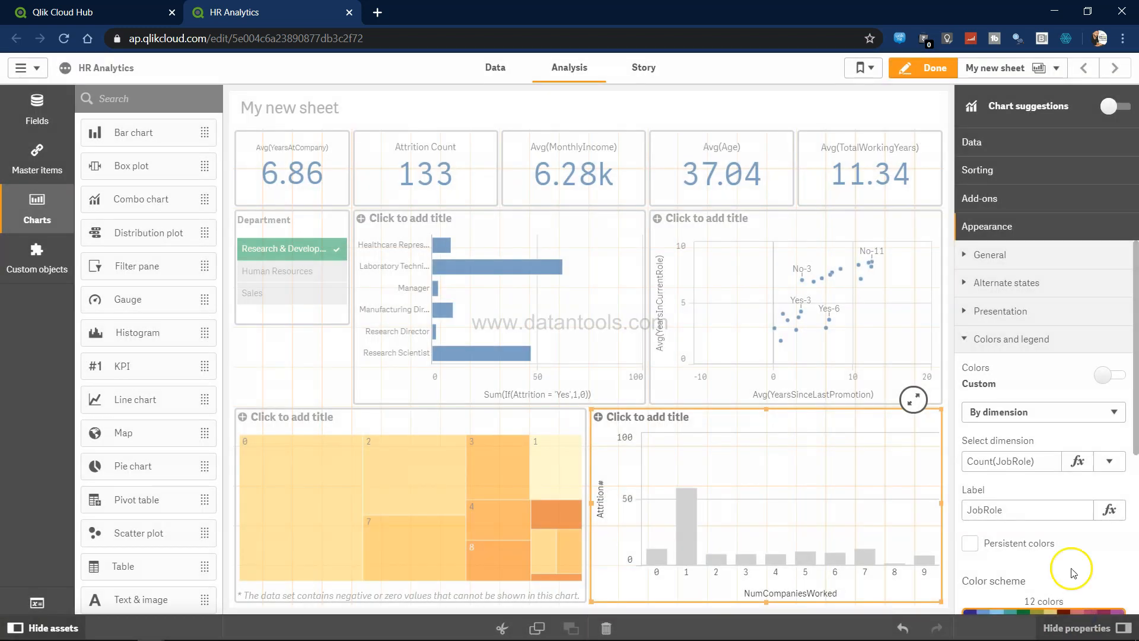
scroll(1091, 532, down, 5)
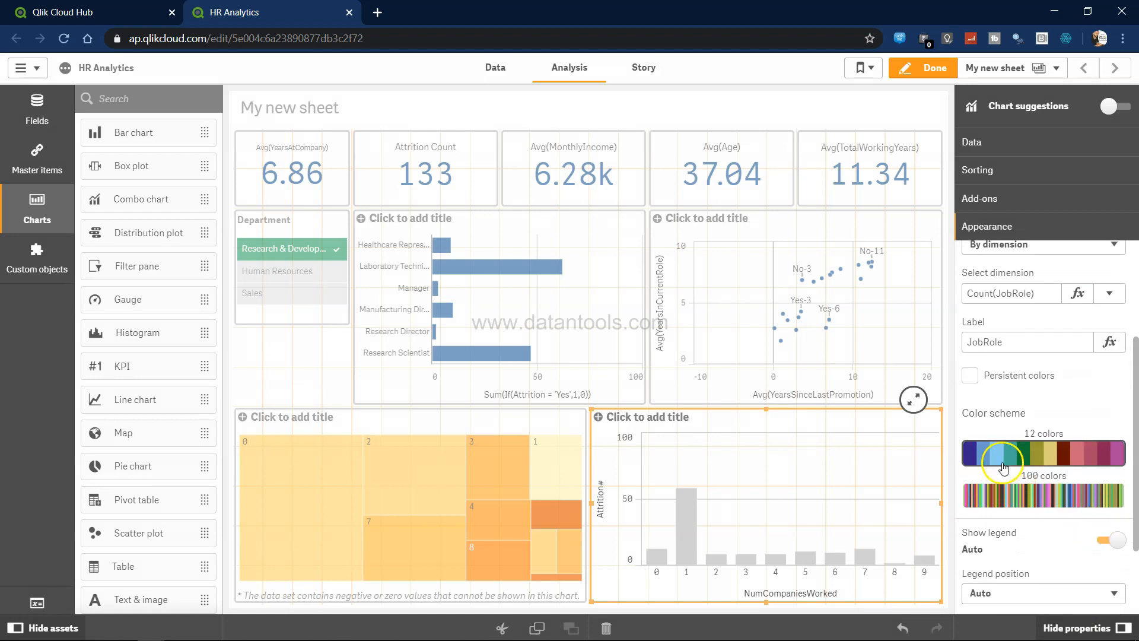
click(1027, 461)
Clear the Count(JobRole) color dimension of the combo chart and switch its coloring to by expression
scroll(1027, 461, up, 3)
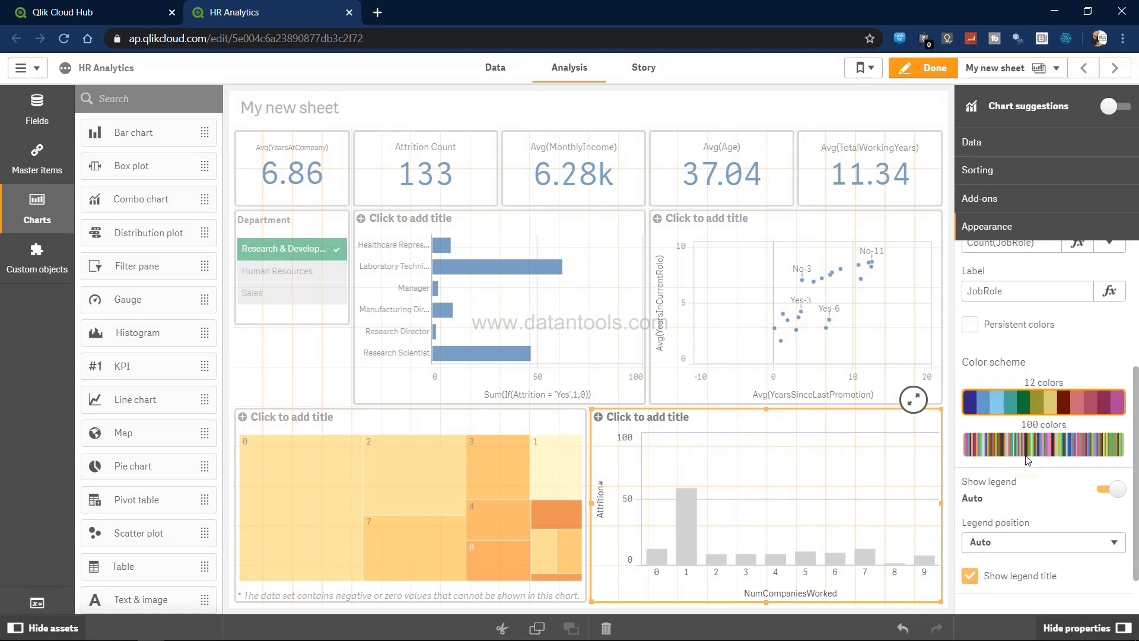
scroll(1028, 461, up, 1)
drag(1059, 437, 971, 426)
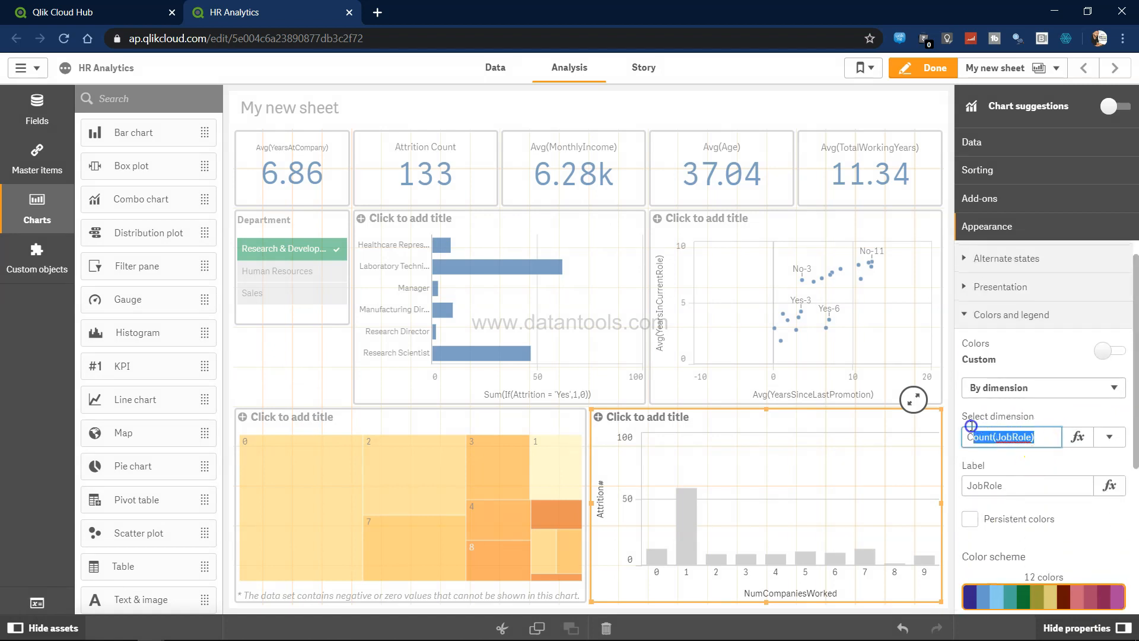
key(BackSpace)
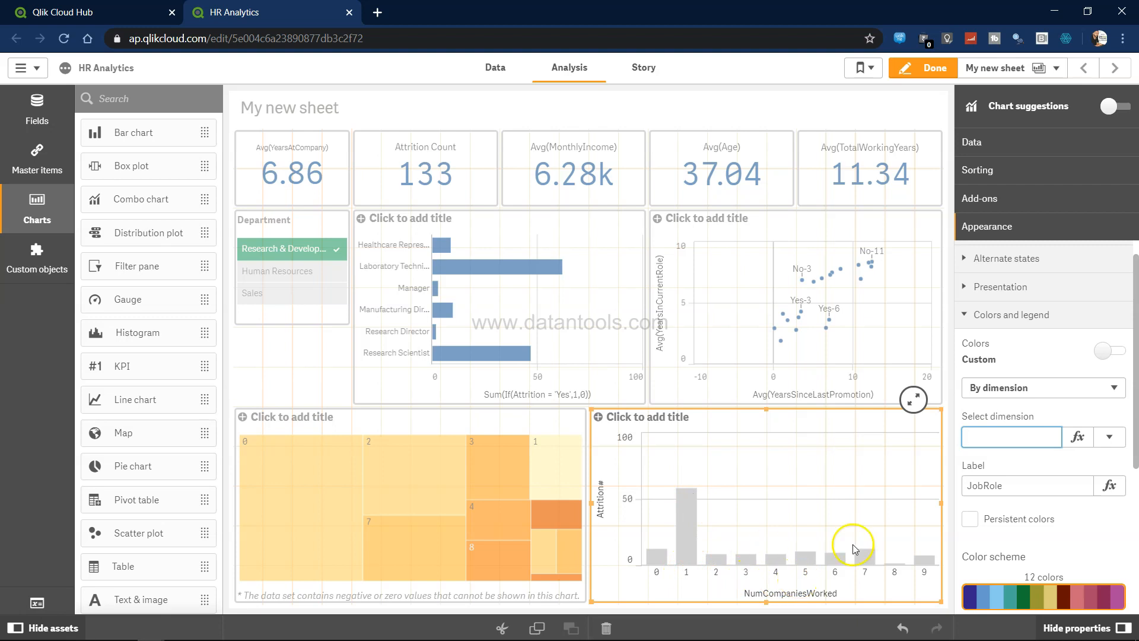
click(1045, 390)
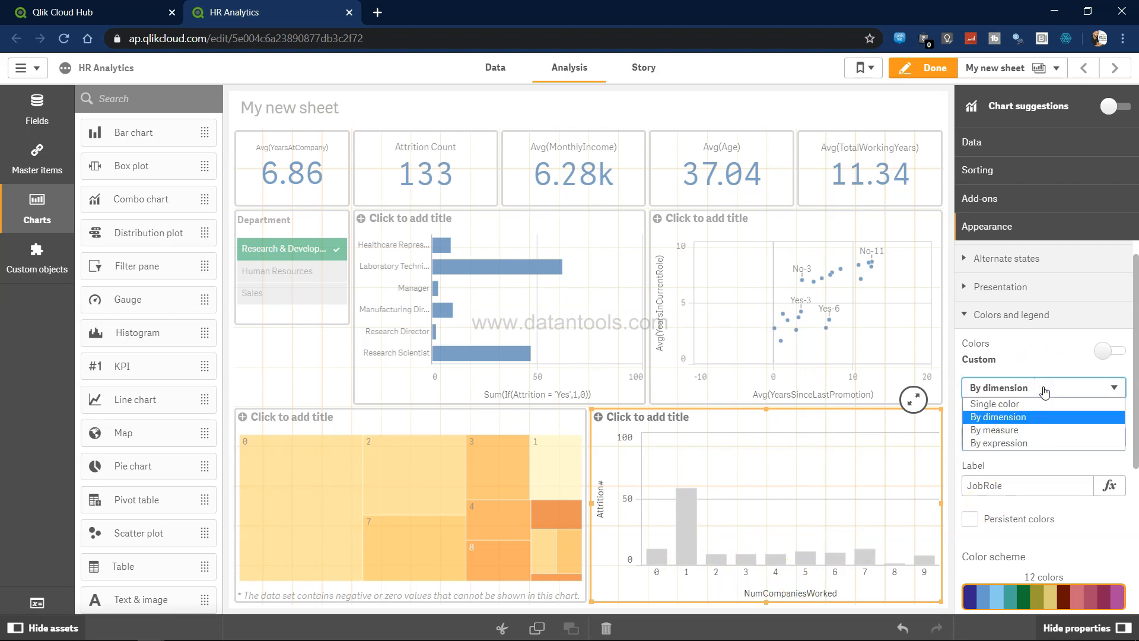
click(1037, 443)
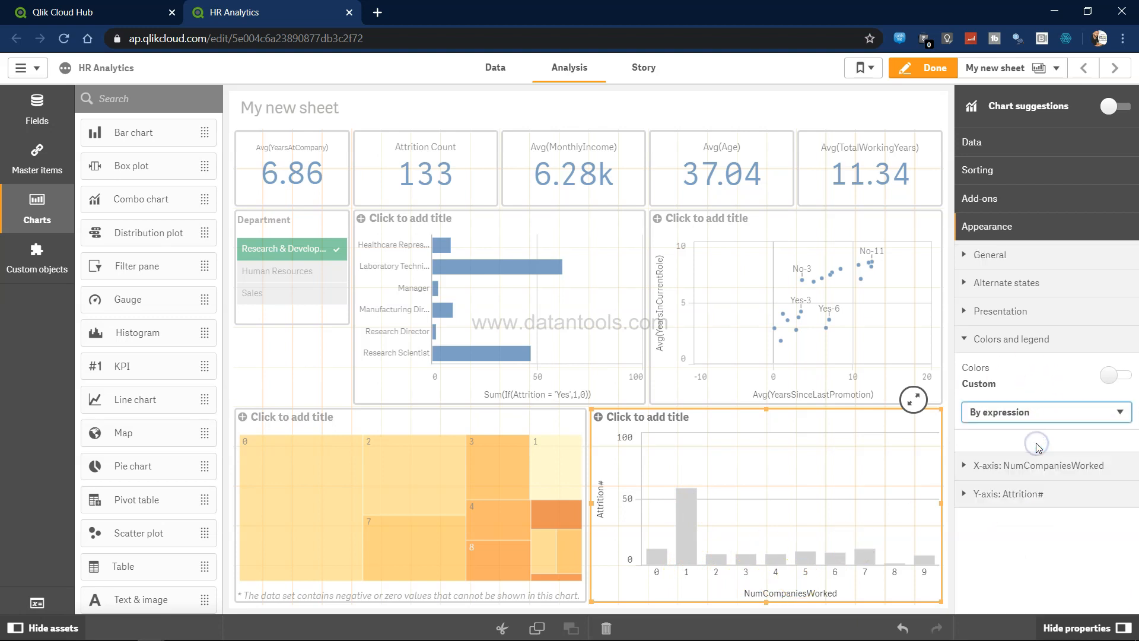
Try the expression =JobRole as the combo chart's color expression, treated as a color code
click(1119, 461)
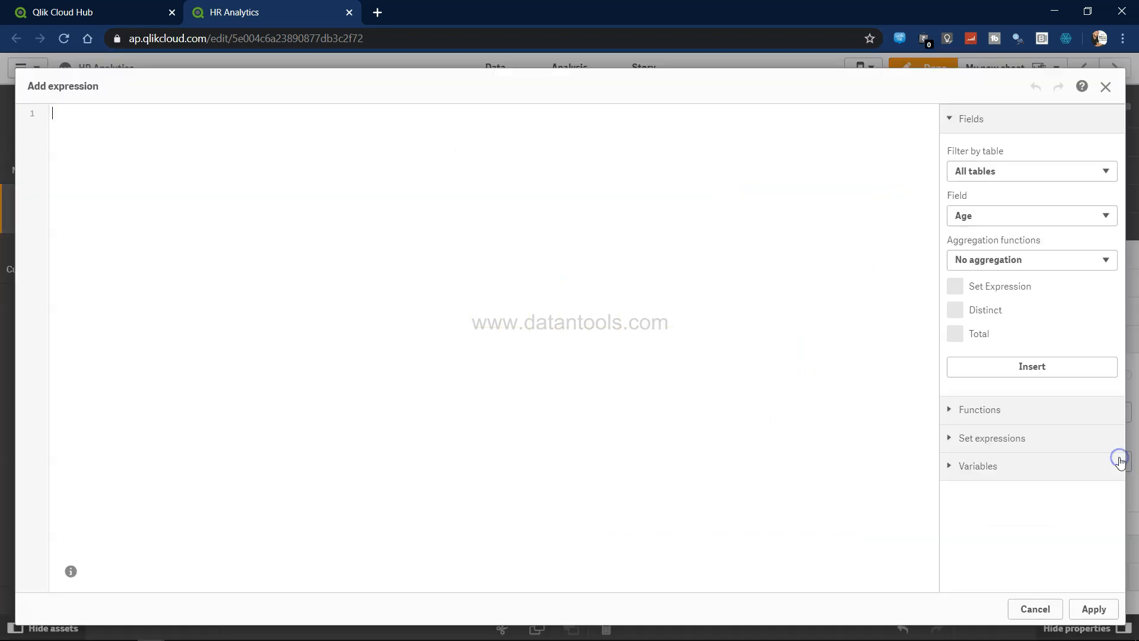
text(Count)
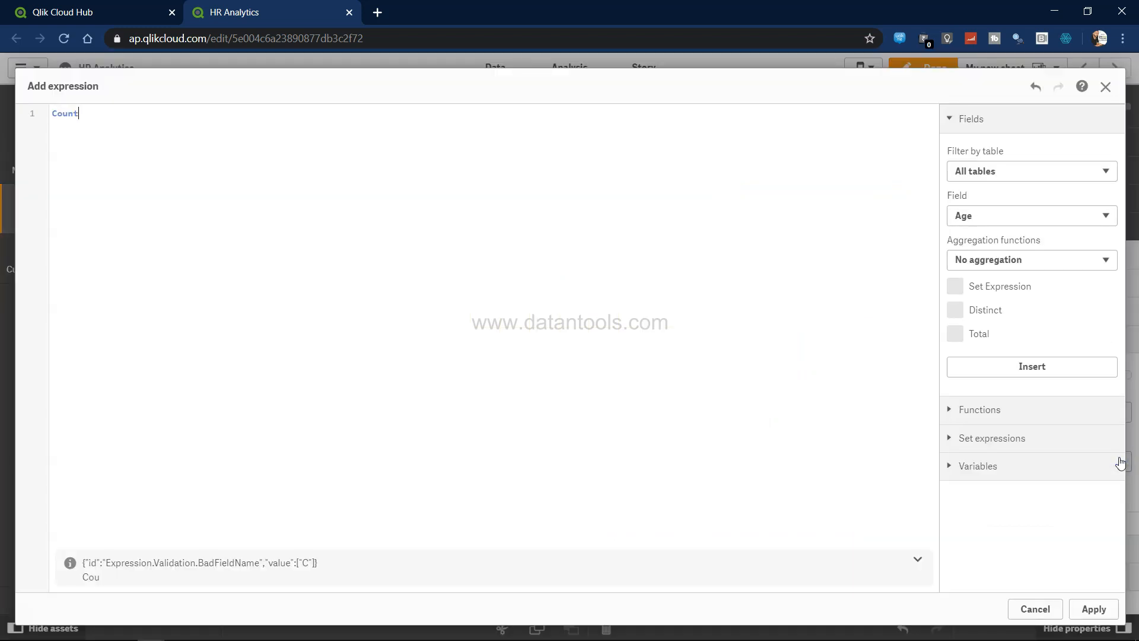
key(BackSpace)
key(BackSpace)
text(=Job)
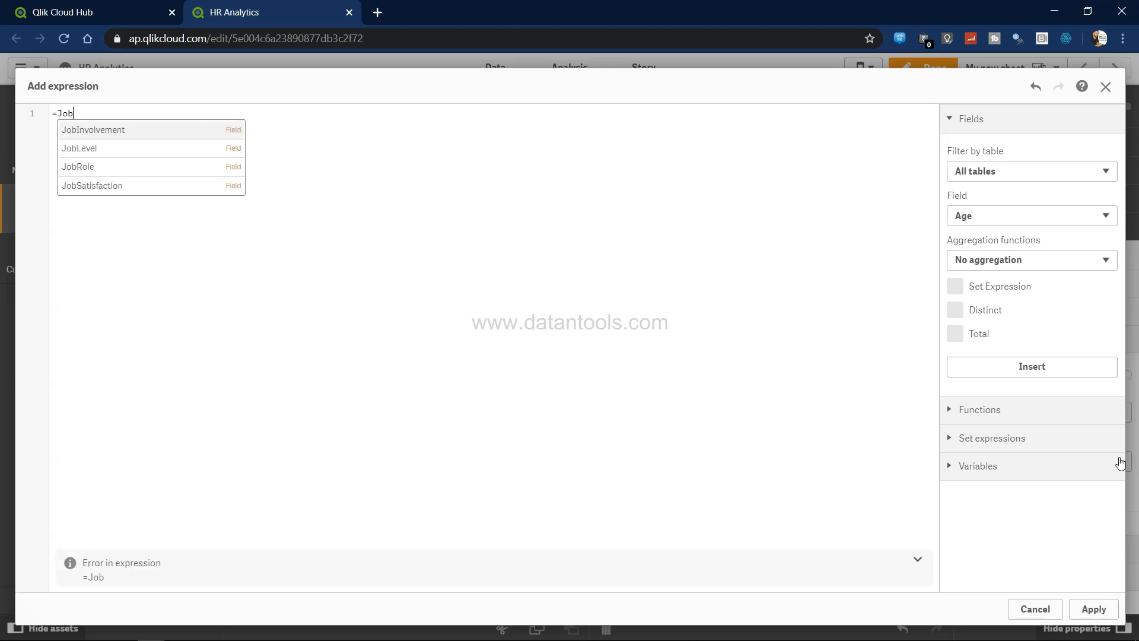
key(Down)
key(Down)
key(Down)
key(Up)
key(Return)
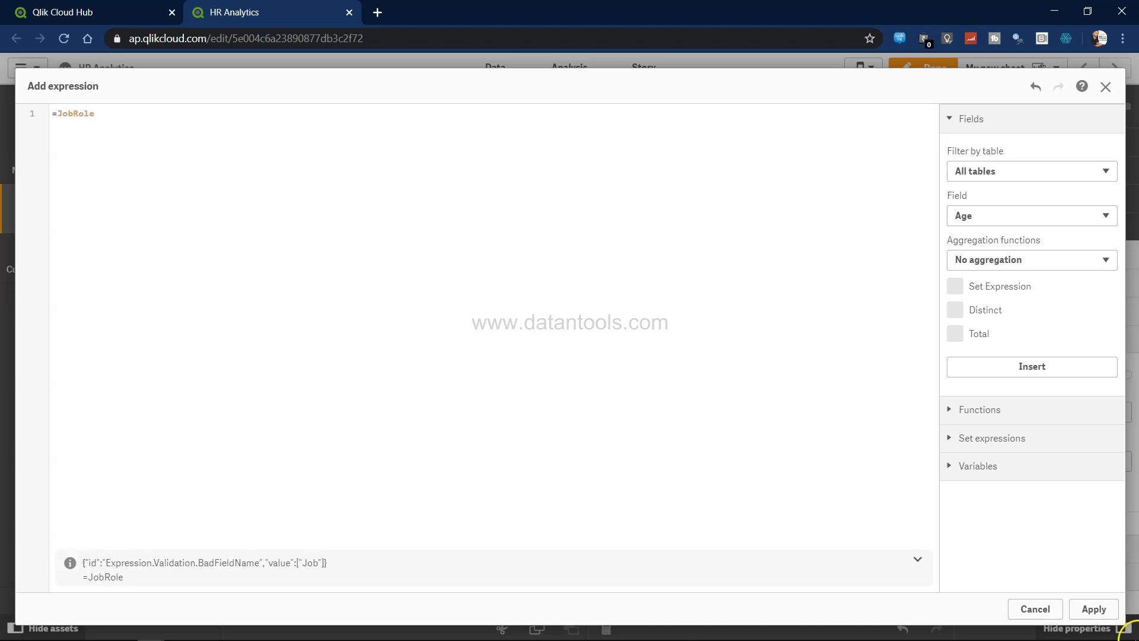
click(1094, 609)
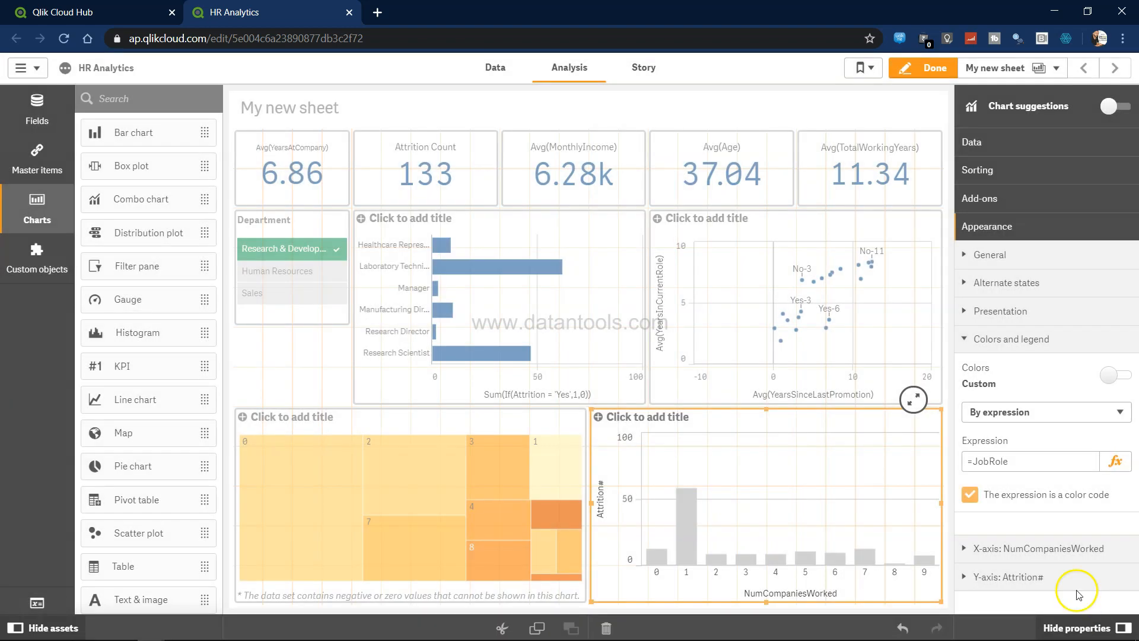
click(977, 501)
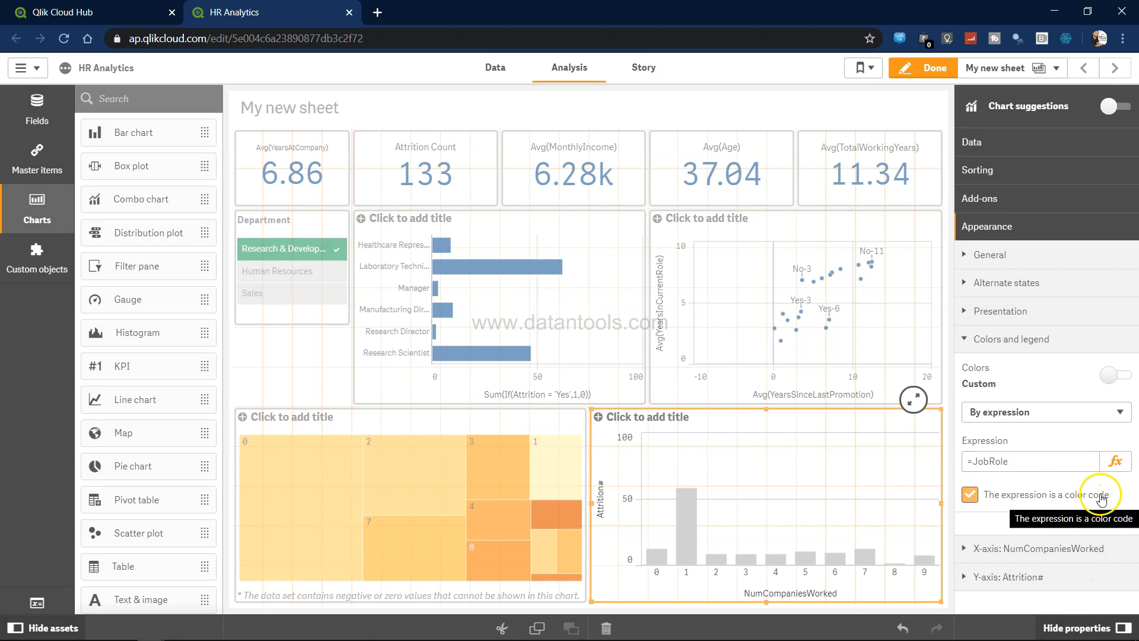
Switch the combo chart's coloring back to by dimension and choose Gender as the color dimension
click(1059, 417)
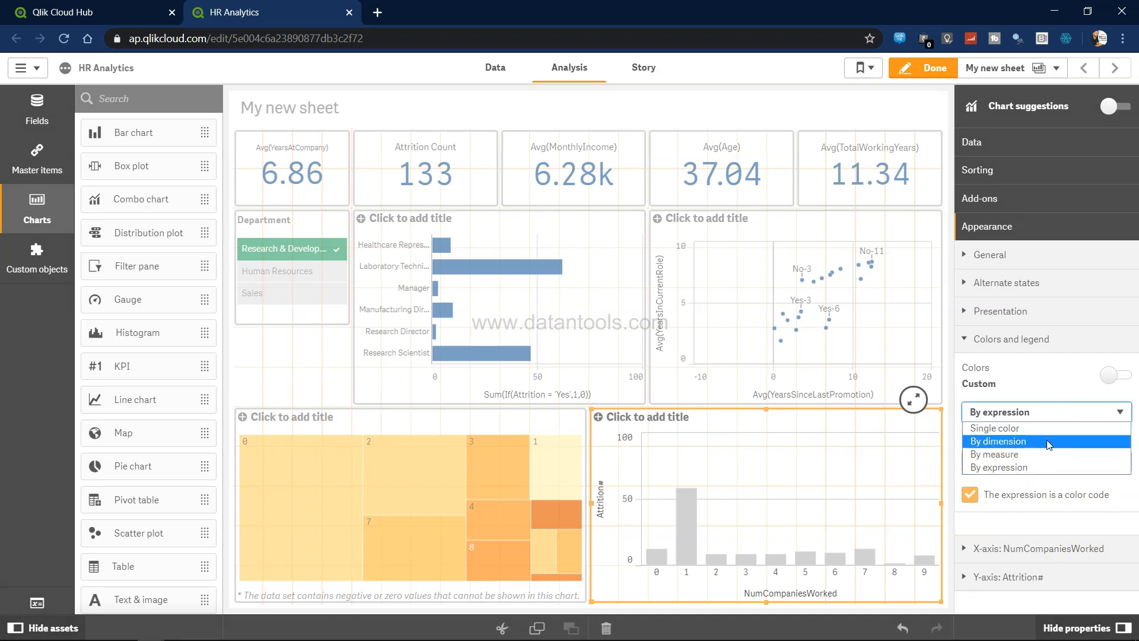
click(1046, 441)
click(1109, 461)
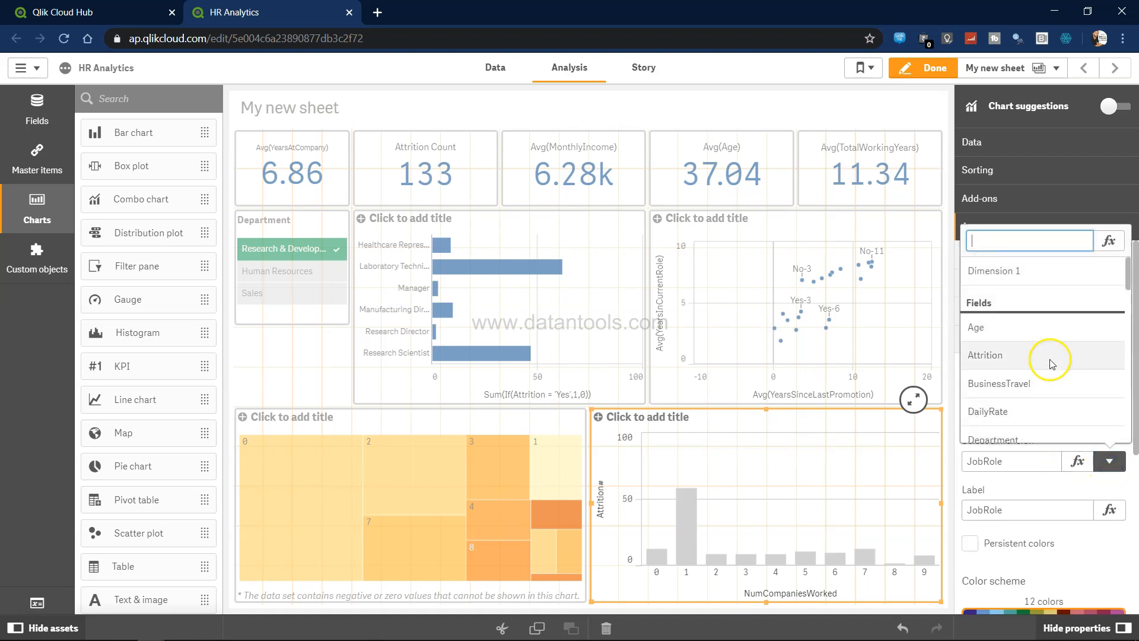
scroll(1052, 363, down, 5)
scroll(1030, 356, down, 2)
scroll(1030, 356, up, 1)
click(1013, 332)
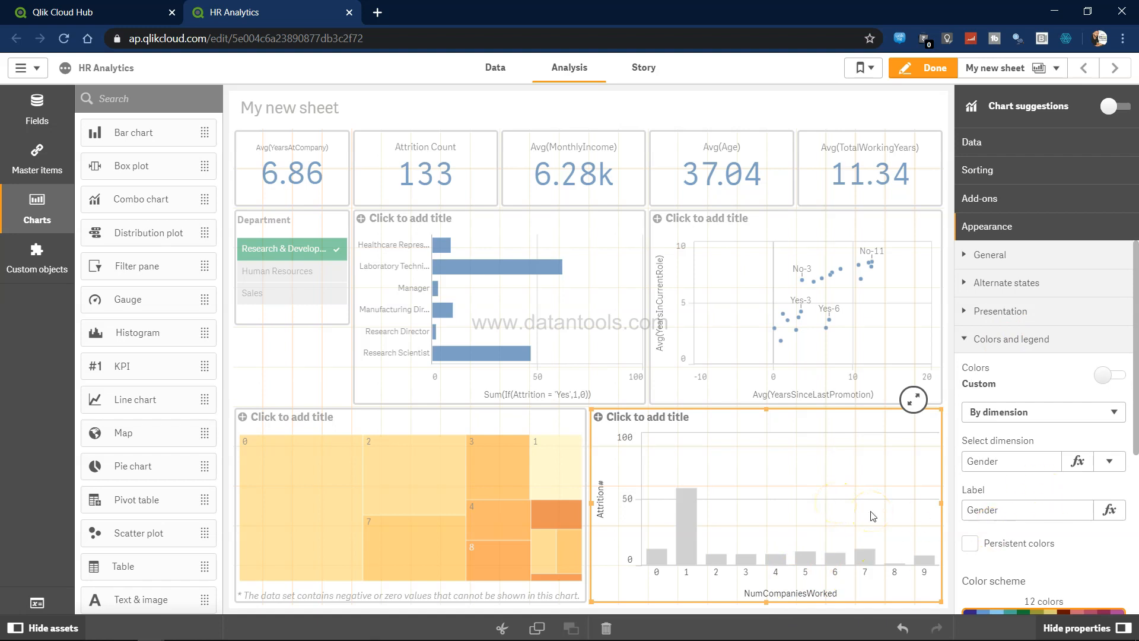
Delete the combo chart and place a pivot table in the empty area beside the treemap
key(Delete)
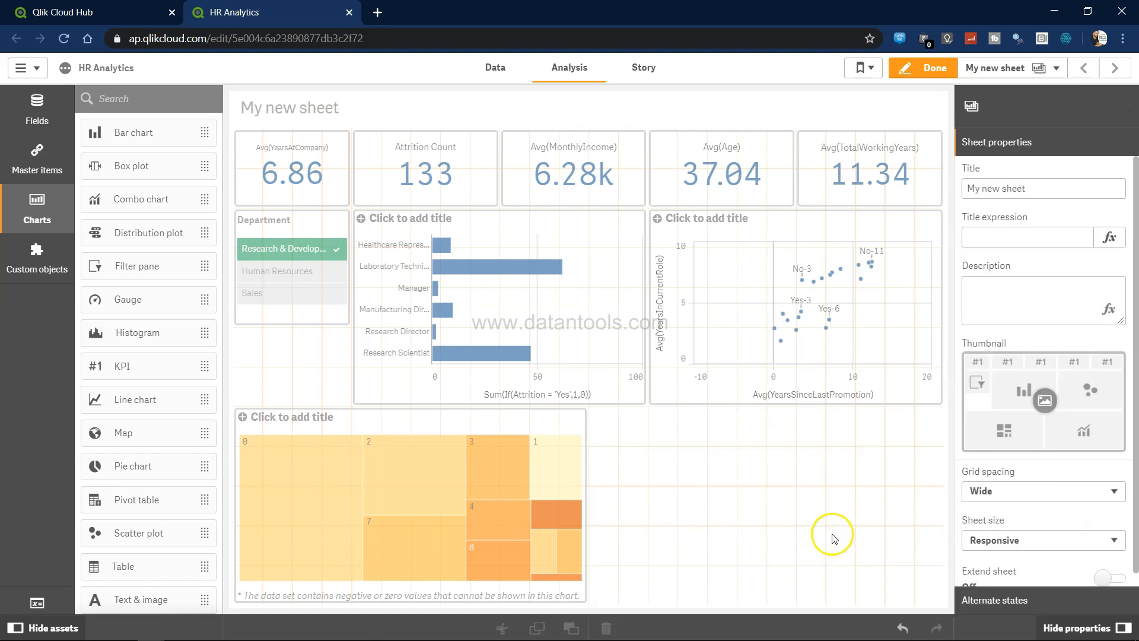
drag(147, 501, 717, 501)
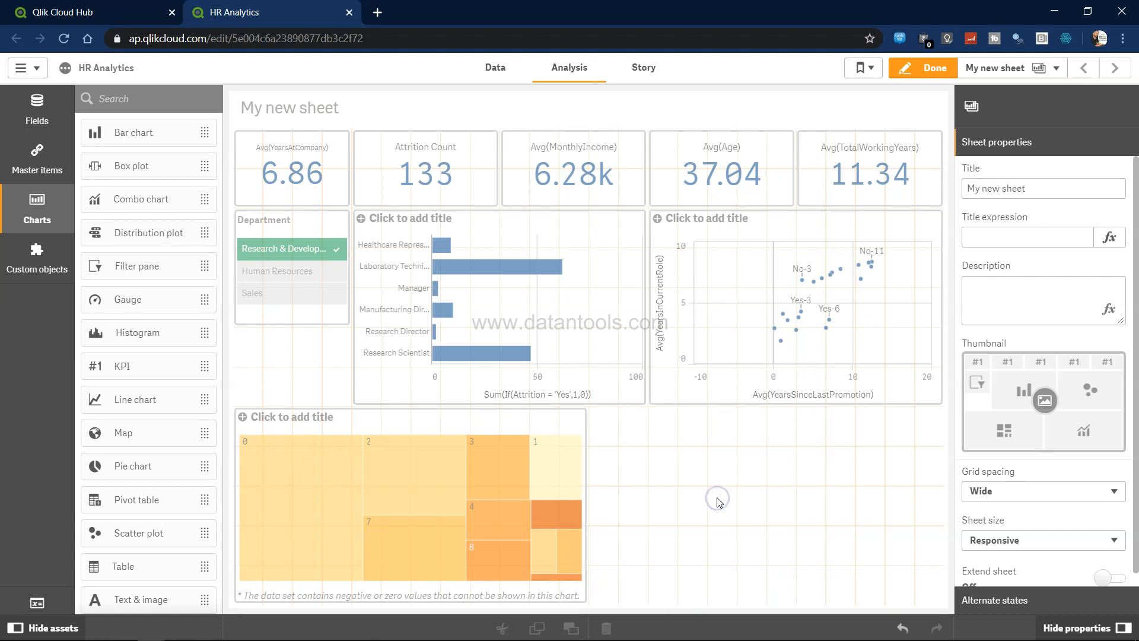
click(765, 539)
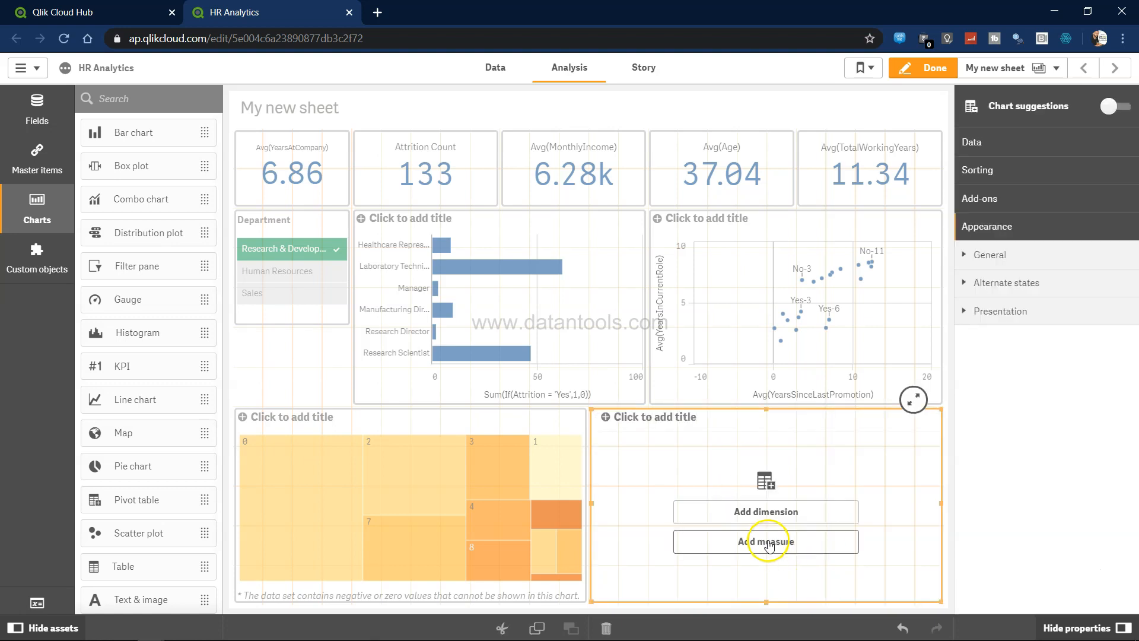
Add NumCompaniesWorked as the row dimension of the new pivot table
click(765, 511)
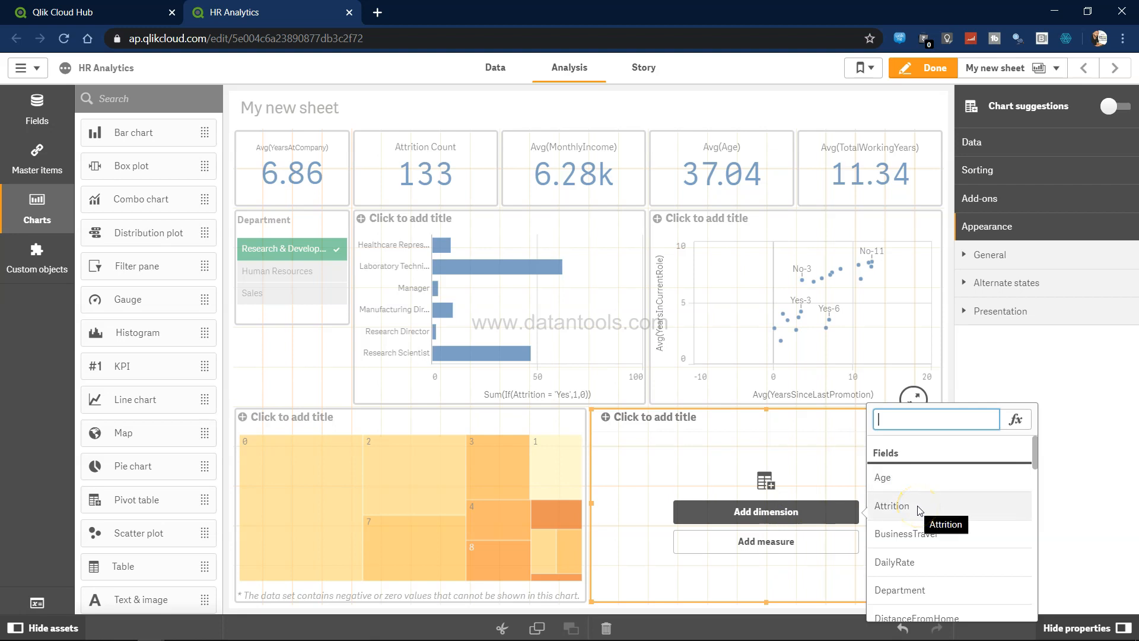
text(r)
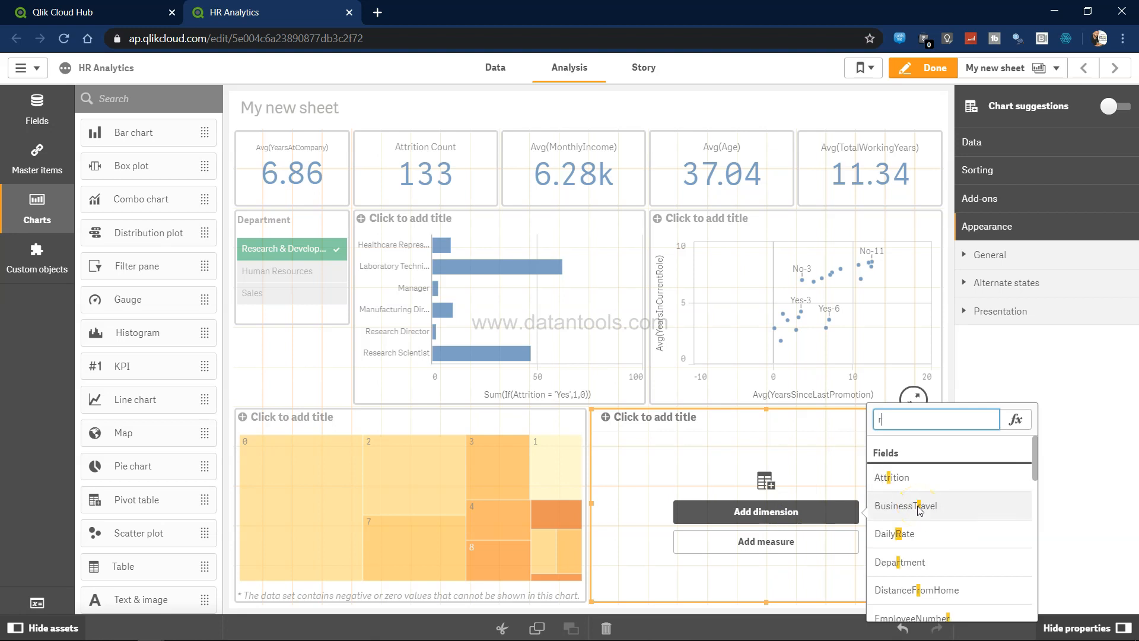
key(BackSpace)
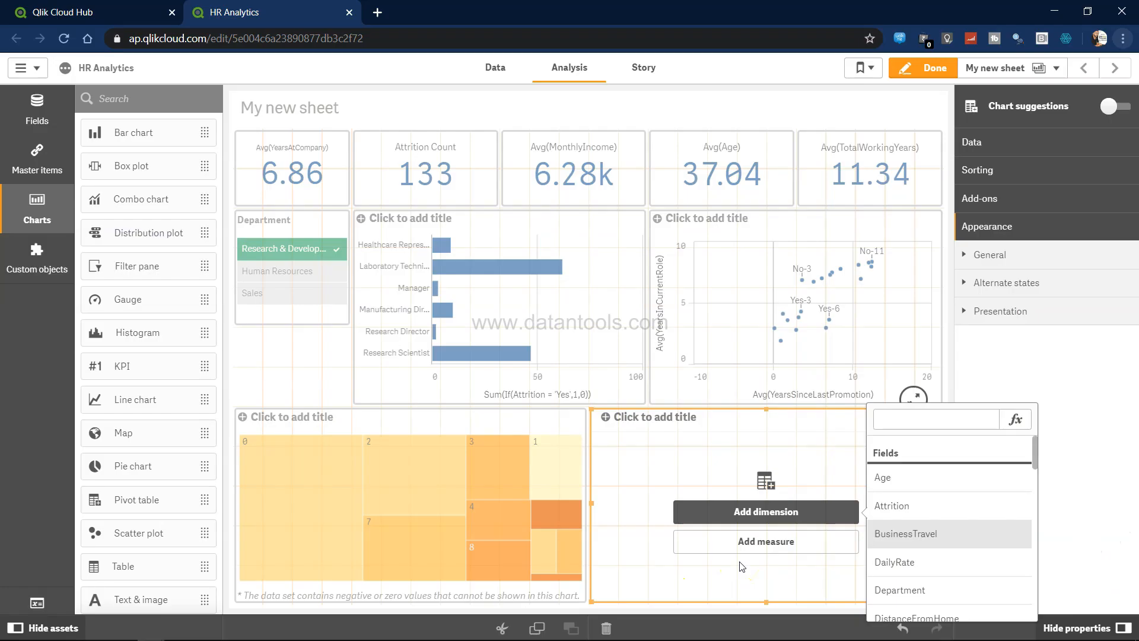
click(913, 427)
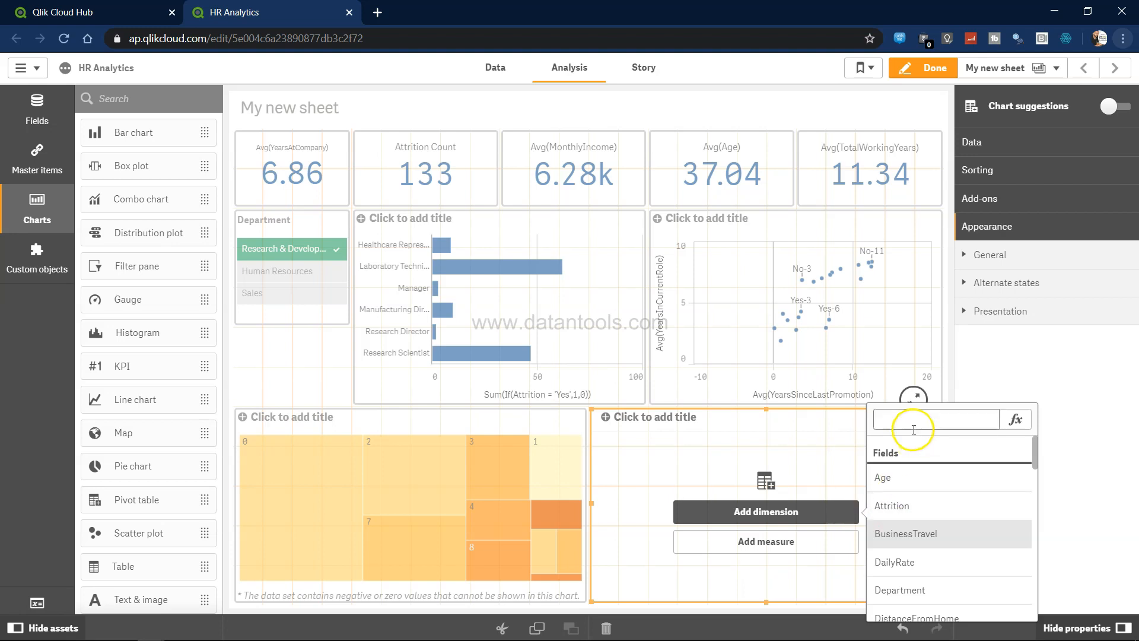
text(co)
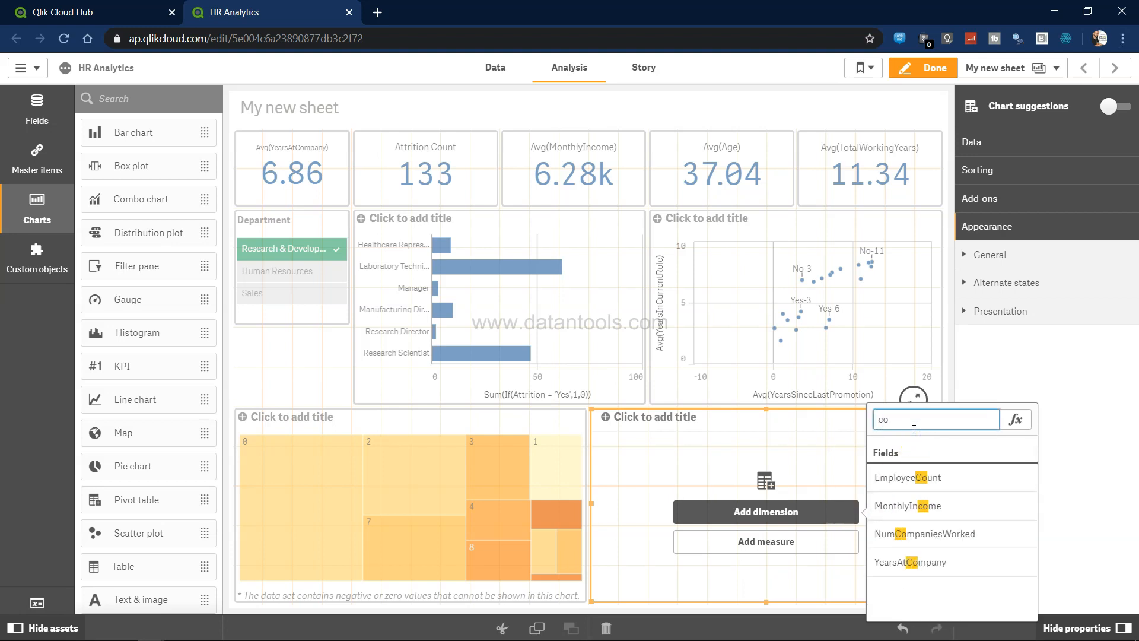
click(942, 533)
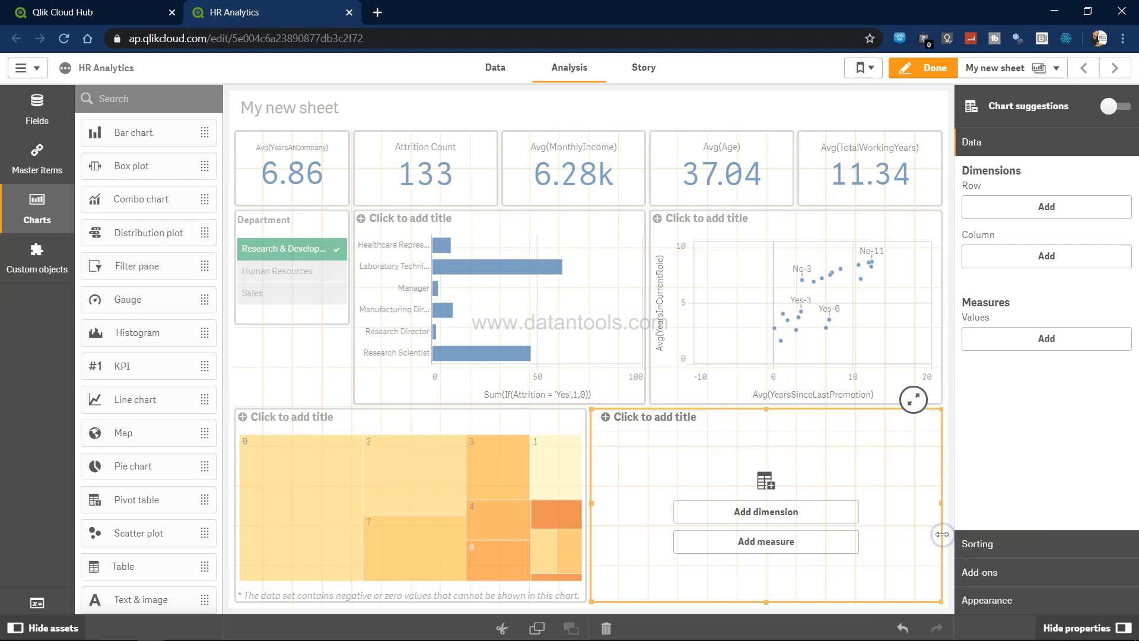
Add the Attrition# measure to the pivot table and JobRole as its column dimension
click(781, 541)
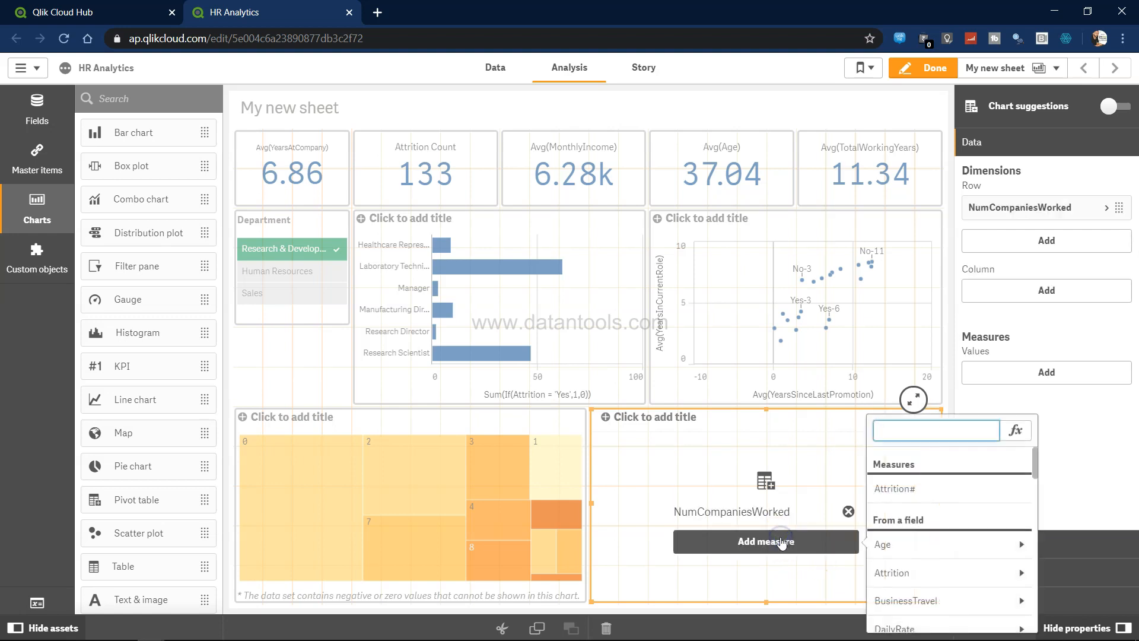
click(892, 487)
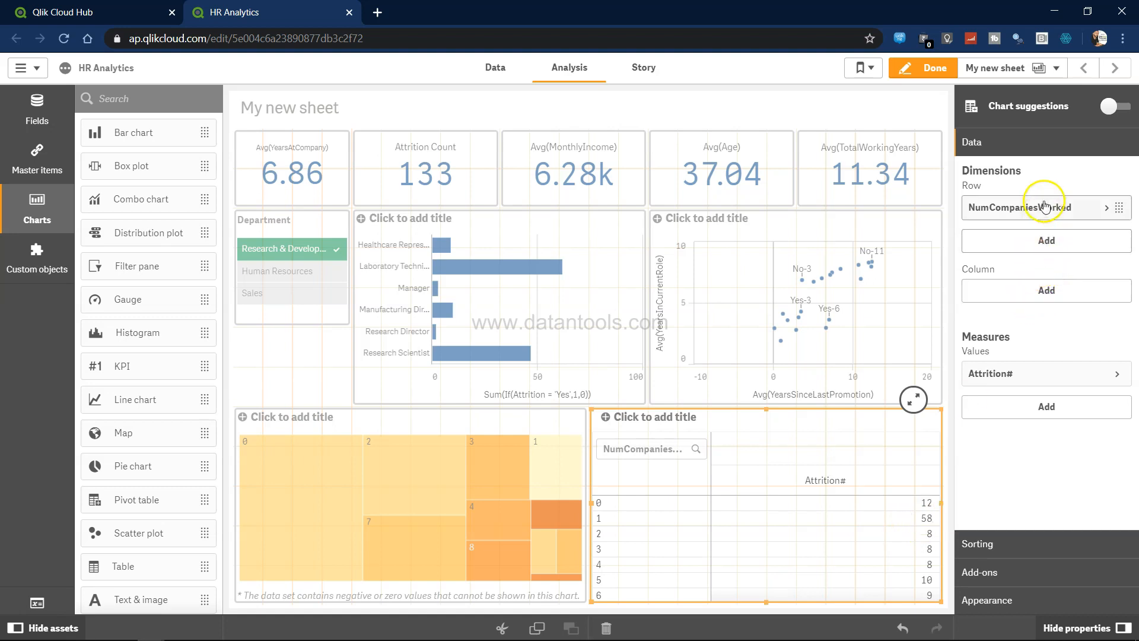
click(1047, 295)
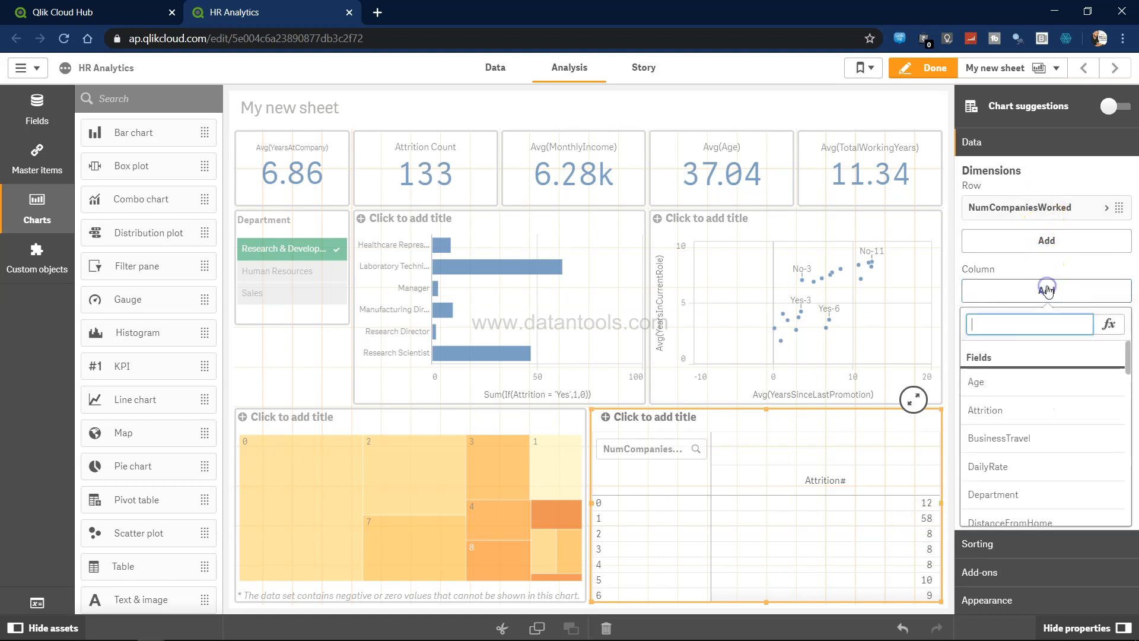
text(job)
click(1012, 438)
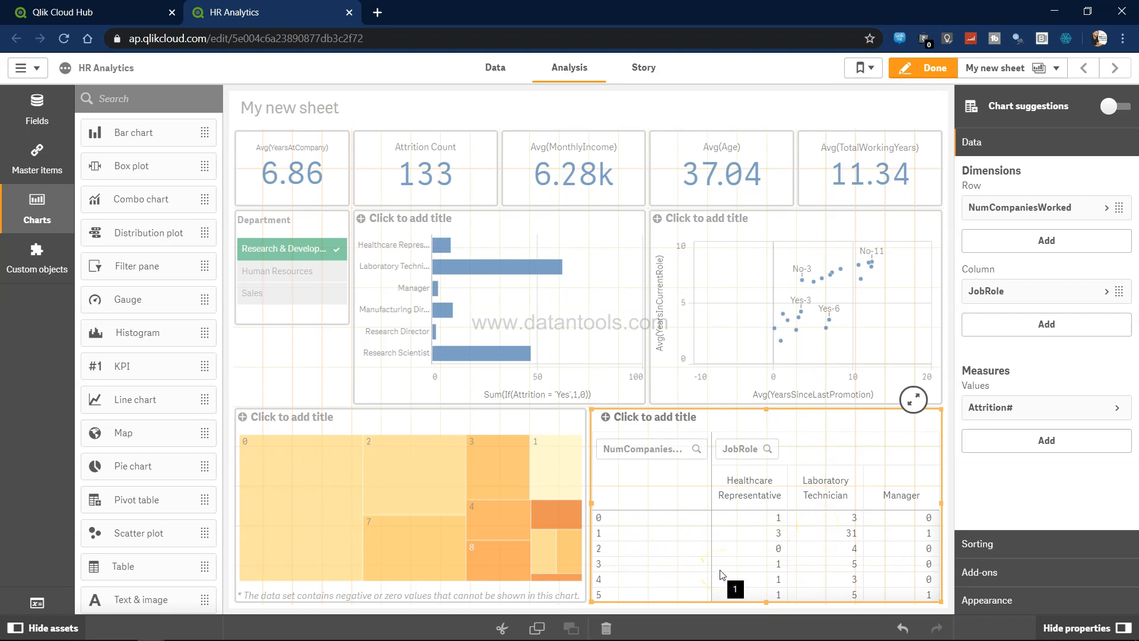
Look through the available chart types, finish editing and review the dashboard in view mode
scroll(153, 516, down, 2)
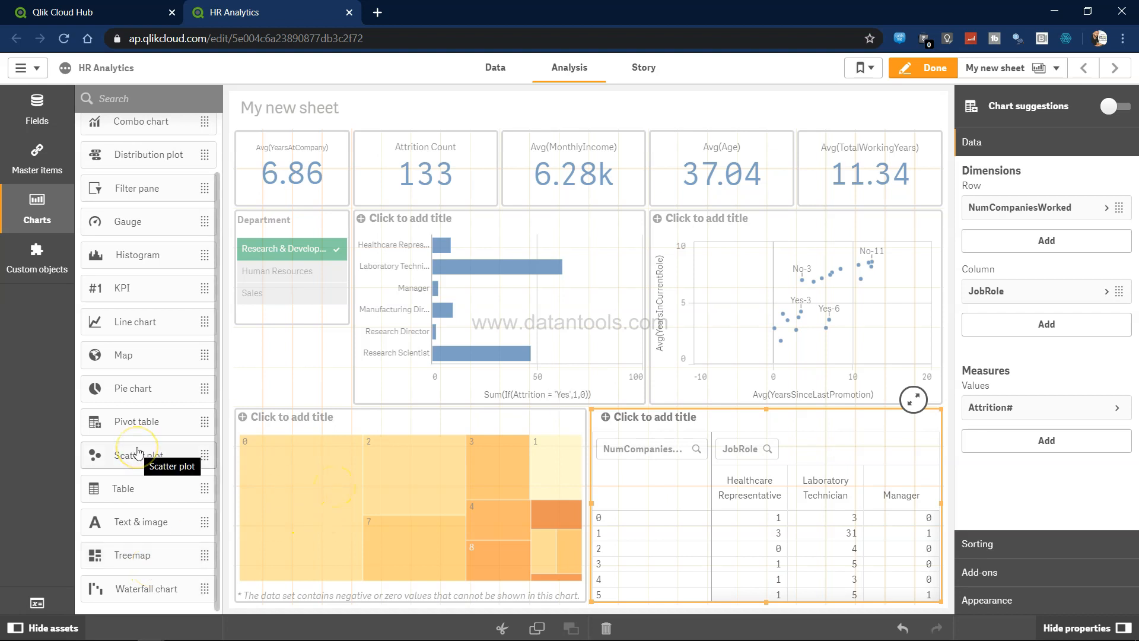
scroll(137, 453, up, 2)
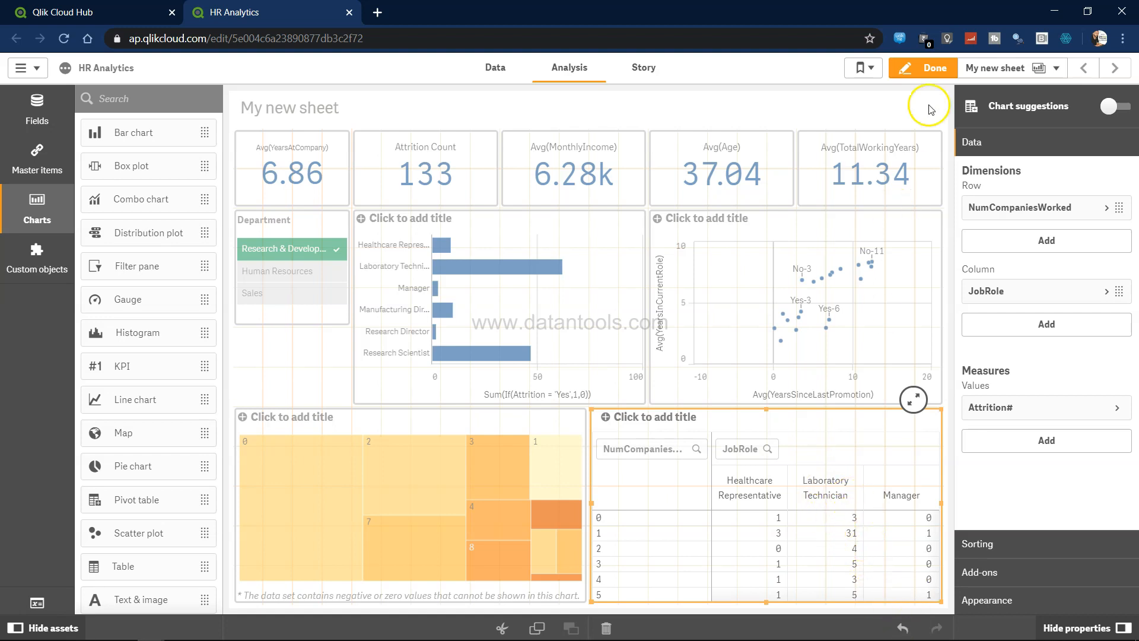
click(927, 69)
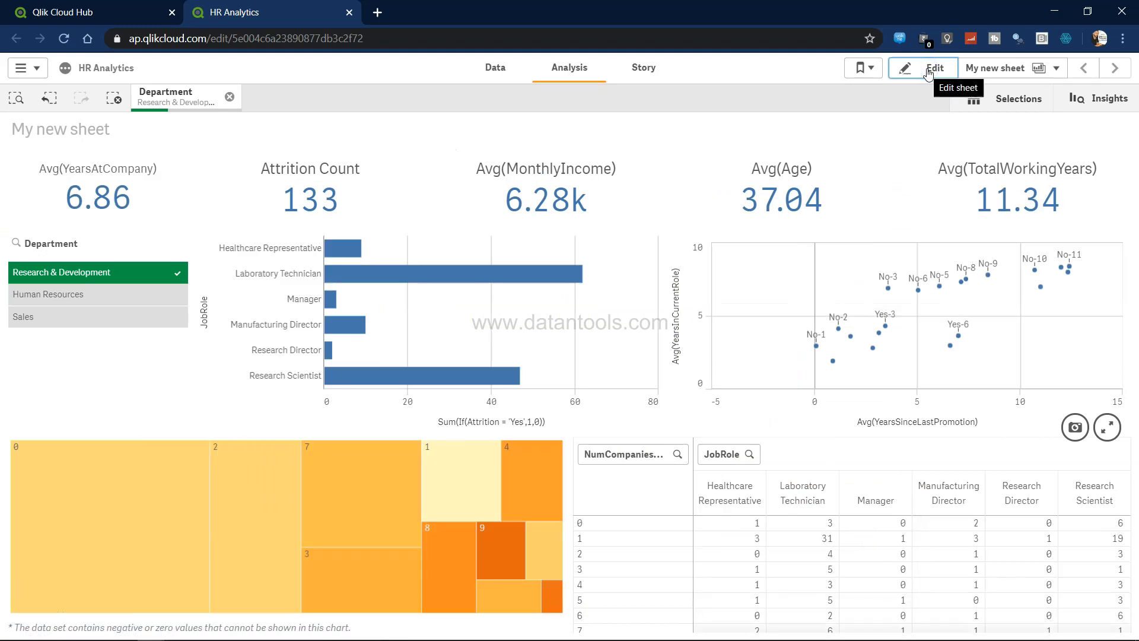
mouse_move(824, 338)
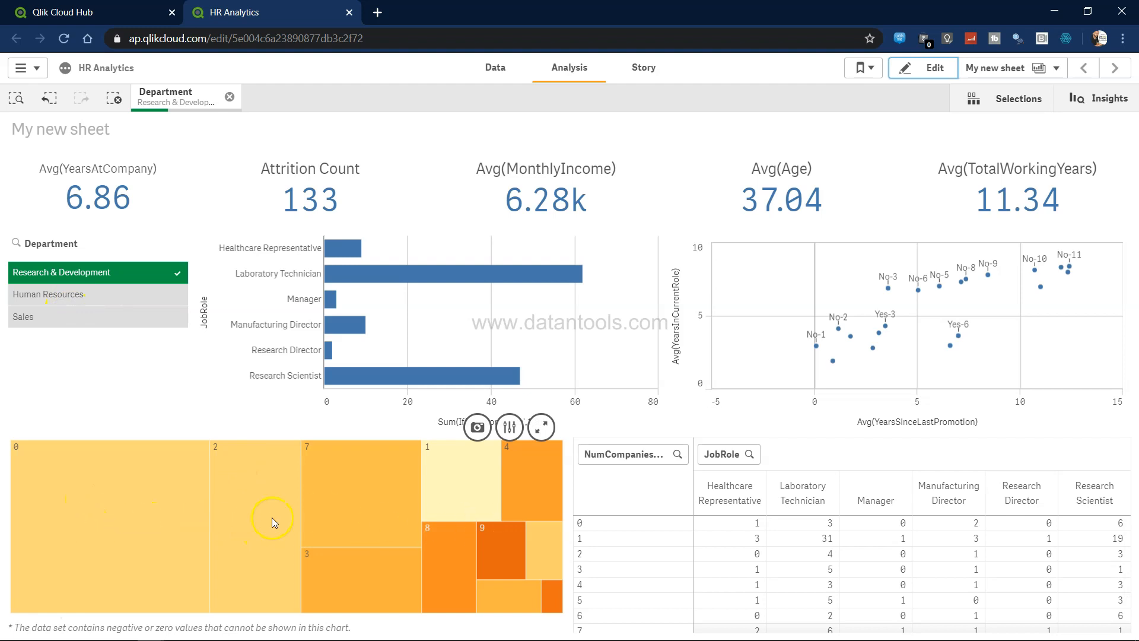
Reopen the sheet for editing and narrow the treemap and pivot table, aligning their left edges with the bar chart and scatter plot above
click(934, 79)
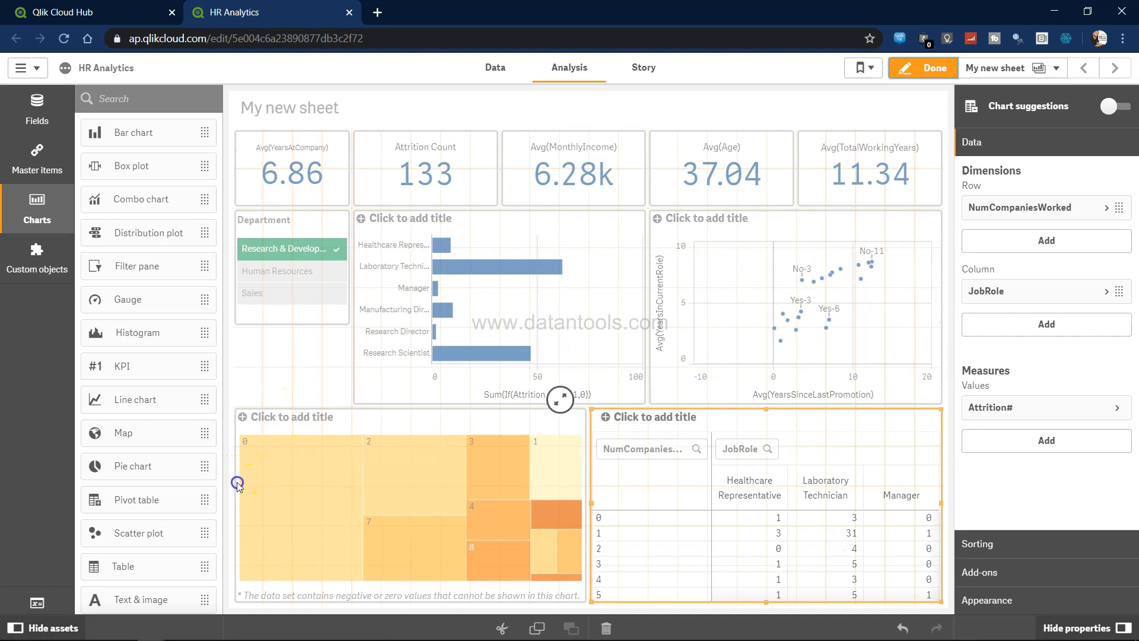
click(237, 482)
drag(237, 482, 354, 471)
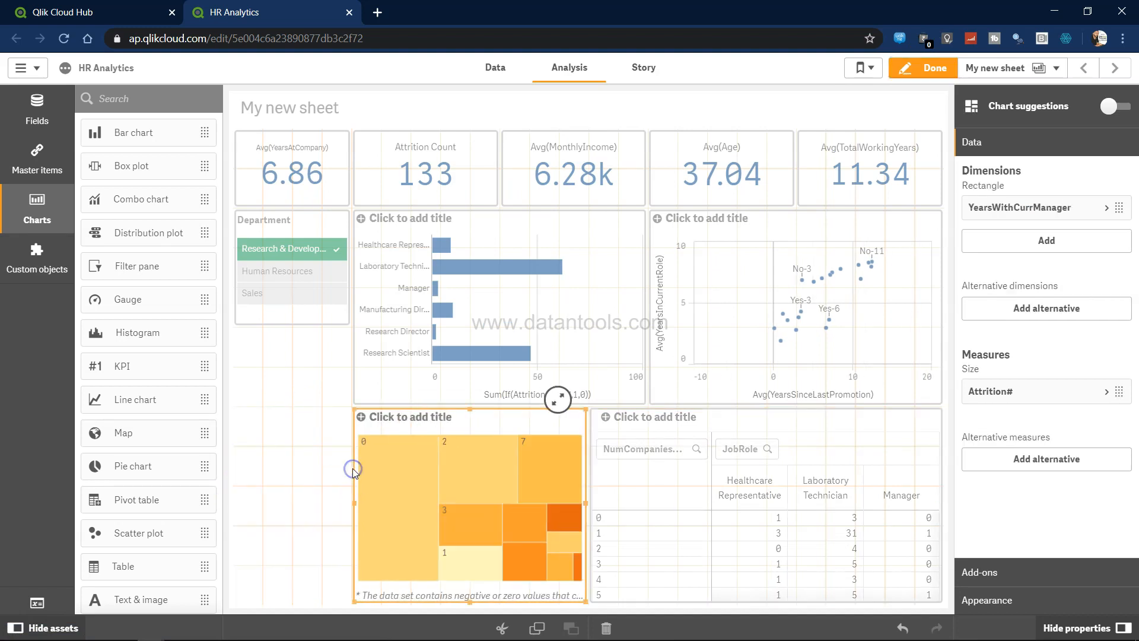
click(590, 466)
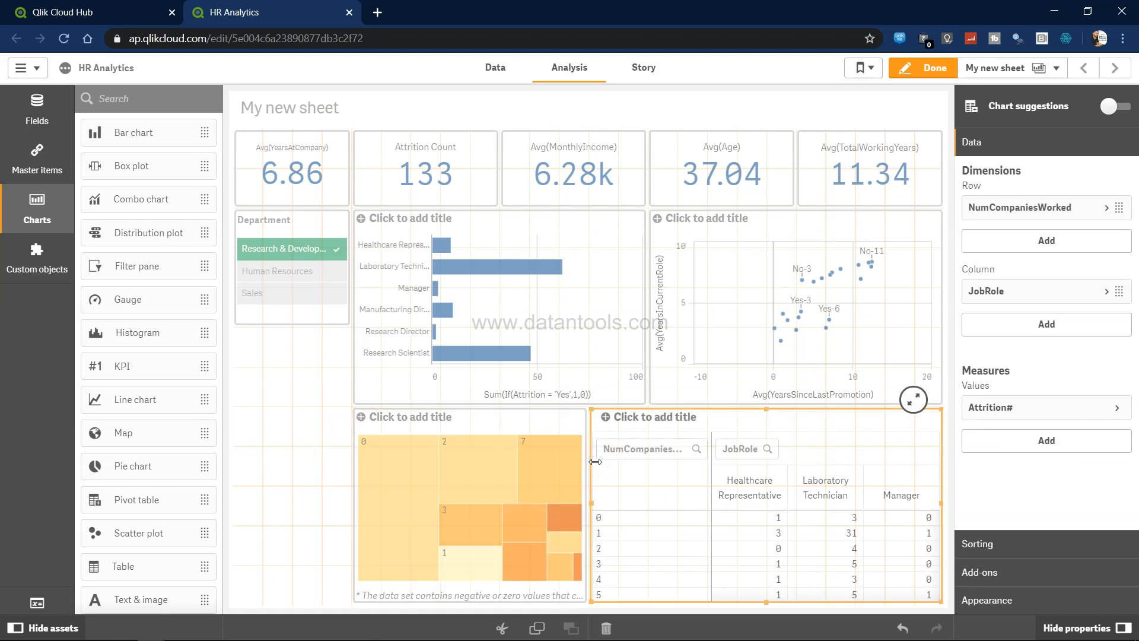
drag(592, 464, 661, 460)
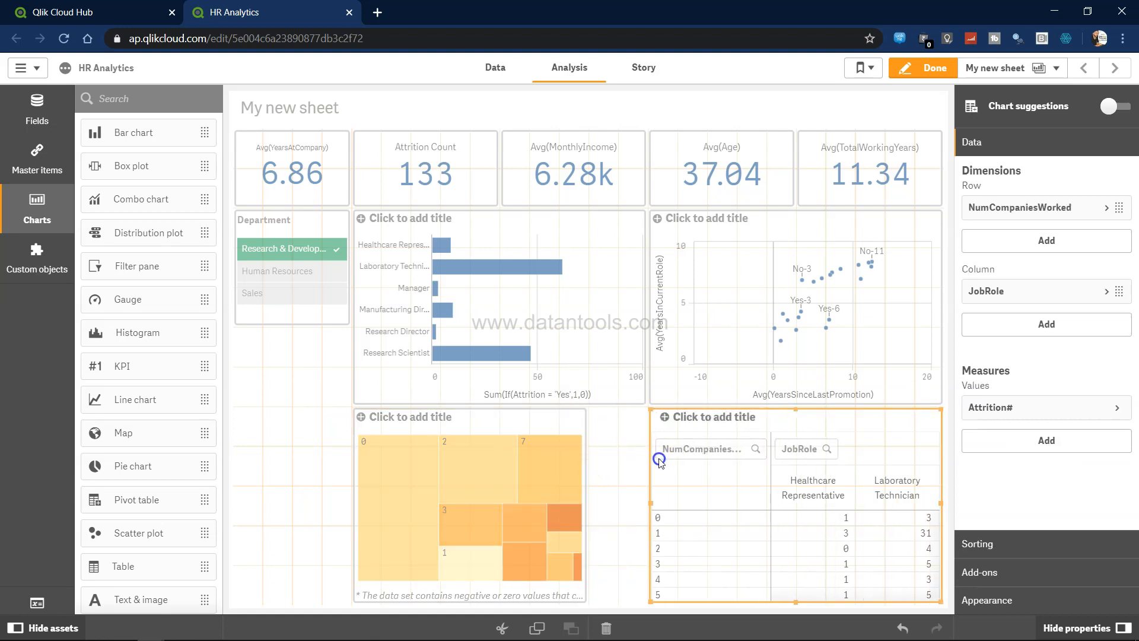
Widen the treemap to match the width of the bar chart above it and finish editing the sheet
click(567, 432)
drag(585, 500, 645, 501)
click(925, 76)
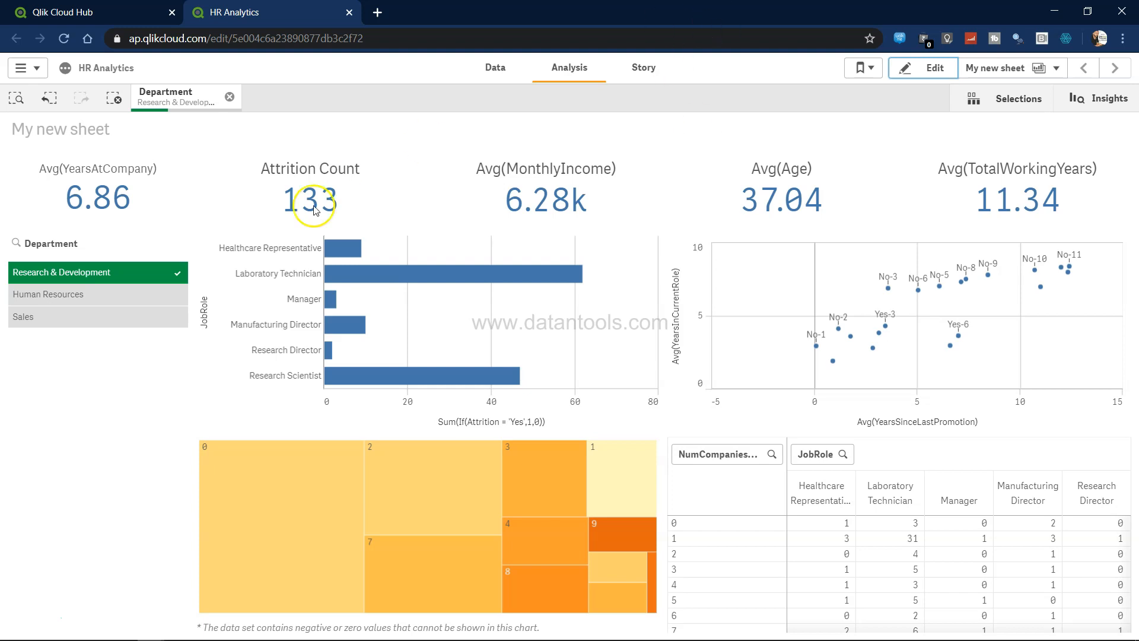
Filter Department to Human Resources only to review the charts, and switch the filter to Sales only, keeping that selection
click(130, 294)
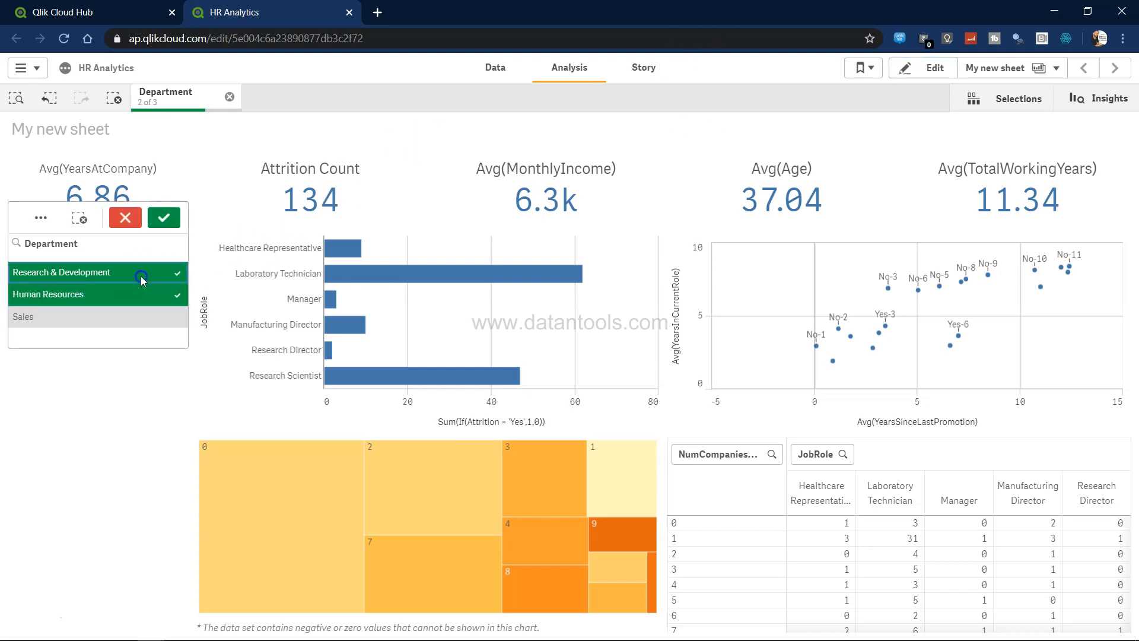
click(141, 276)
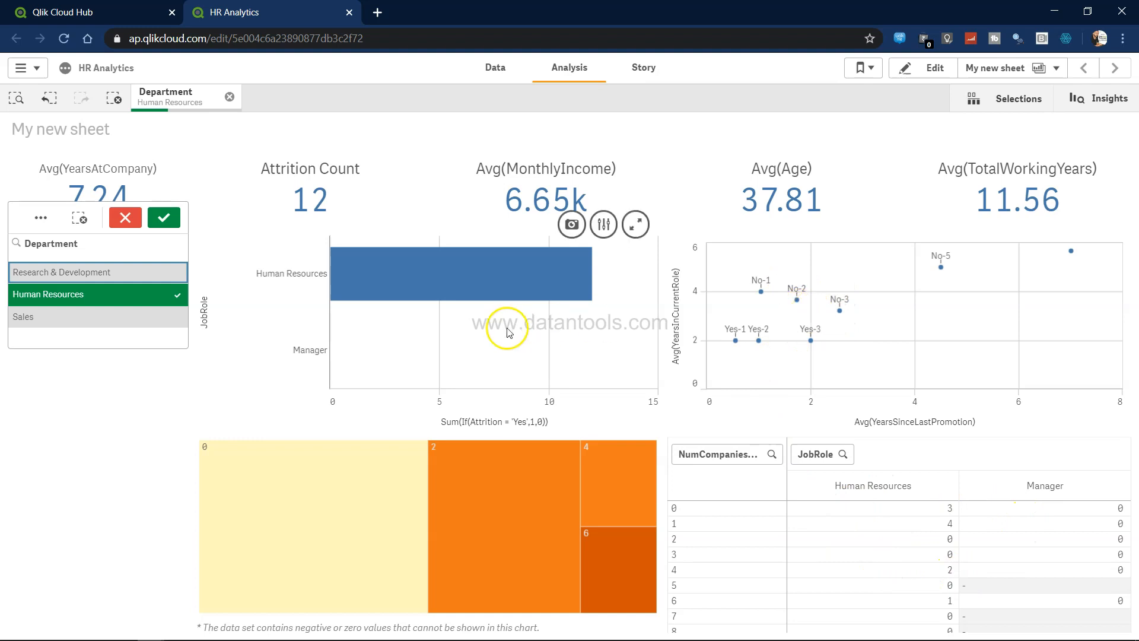
click(90, 321)
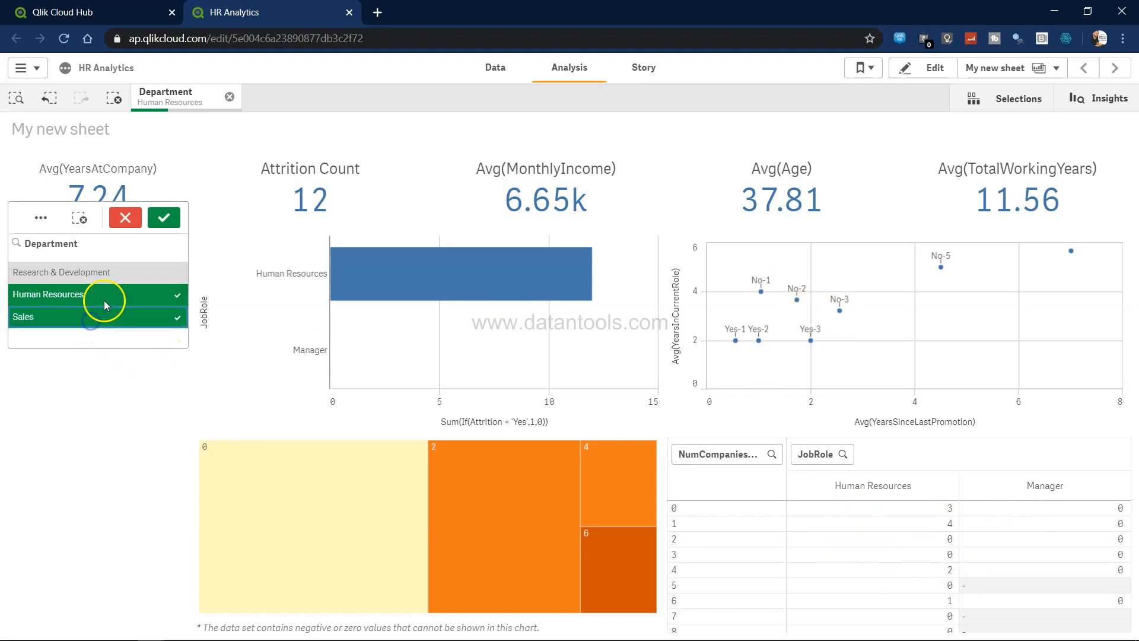
click(105, 299)
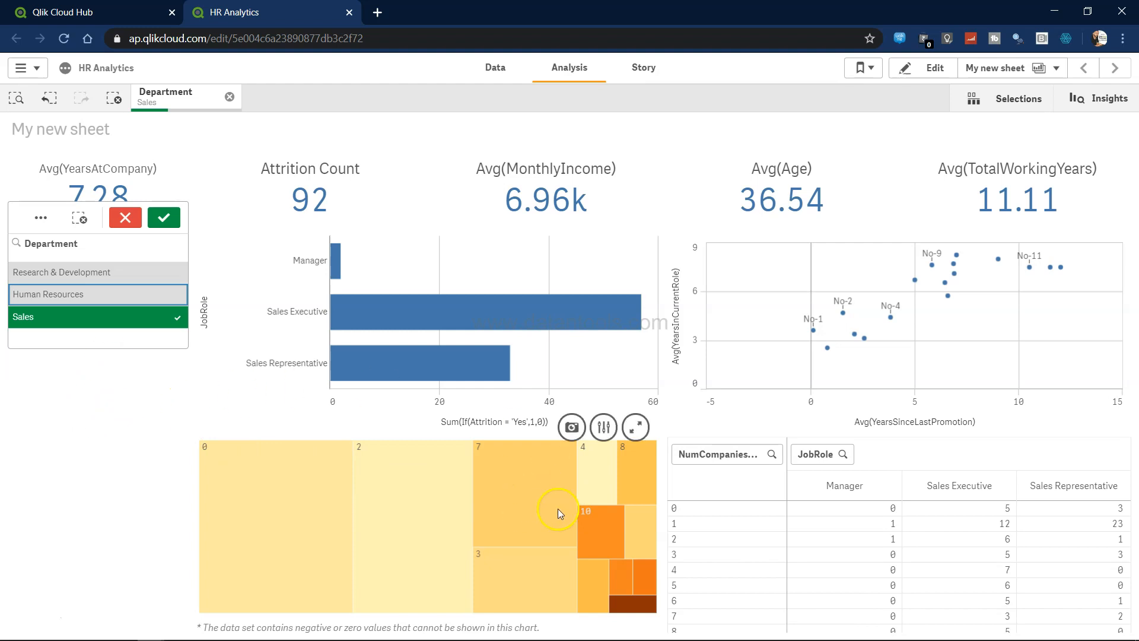
mouse_move(558, 512)
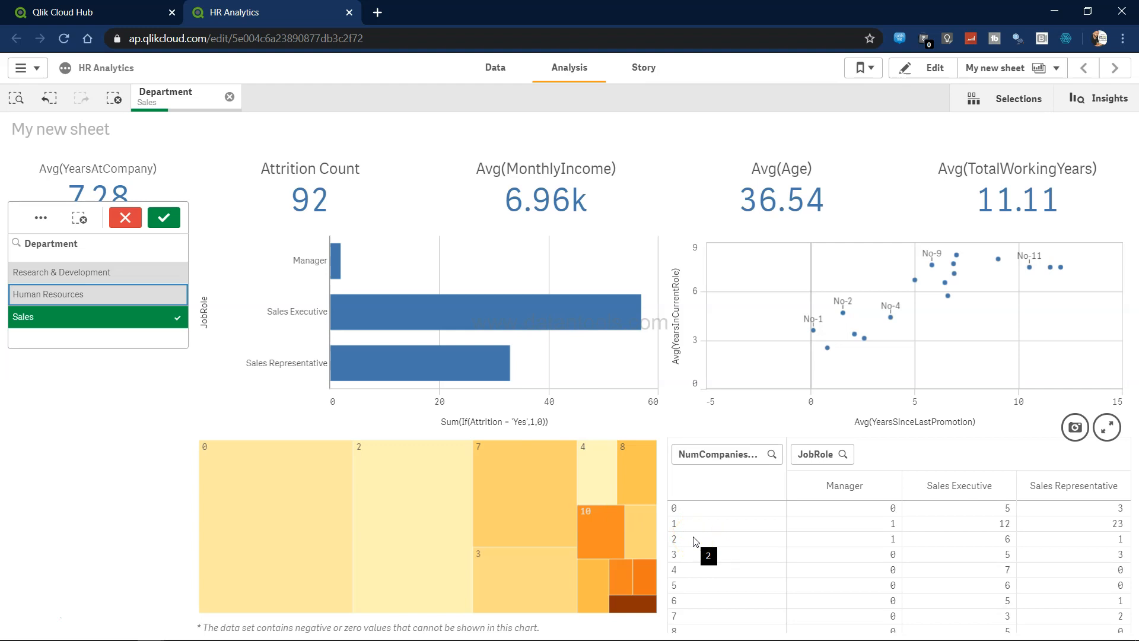
click(153, 376)
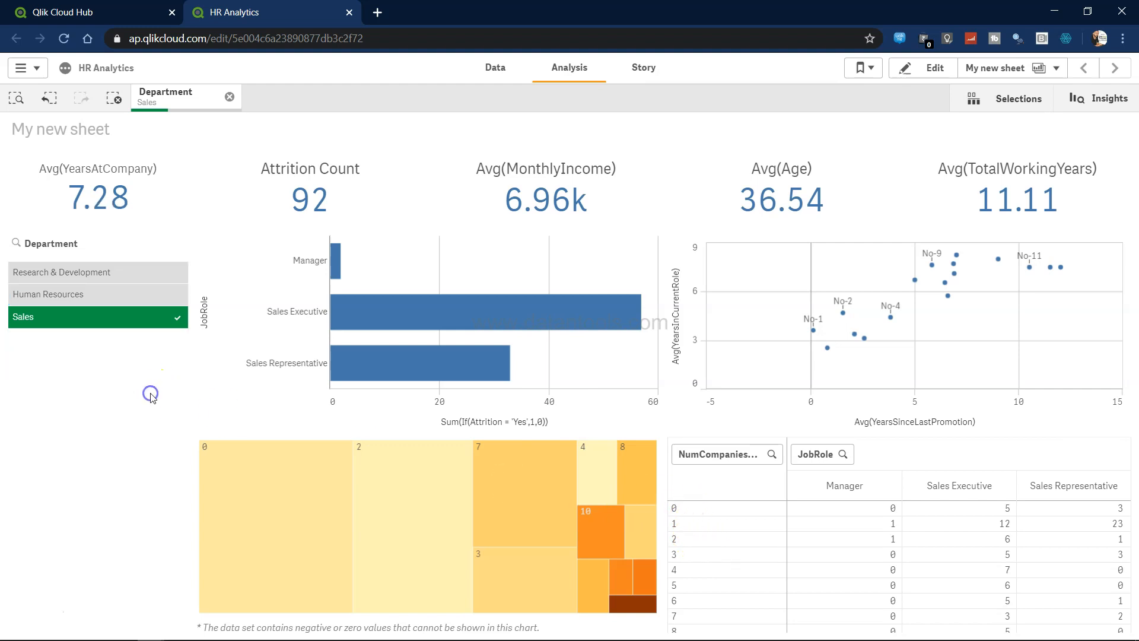